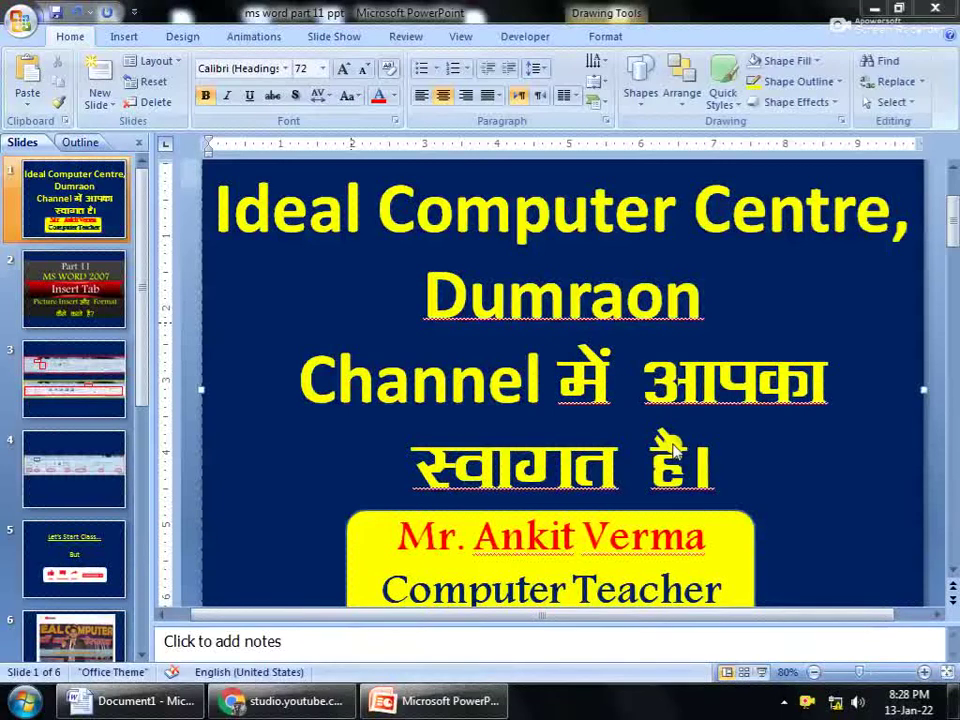
Step: Run the slide show from the first slide up to the Insert/Format ribbon comparison slide
key("F5")
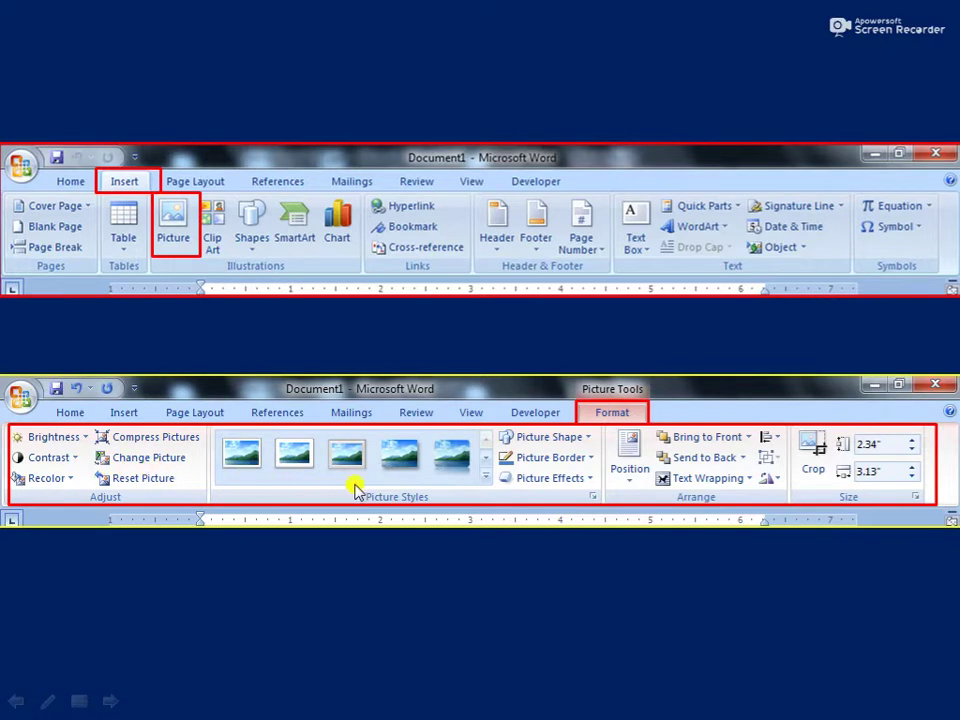
left_click(824, 491)
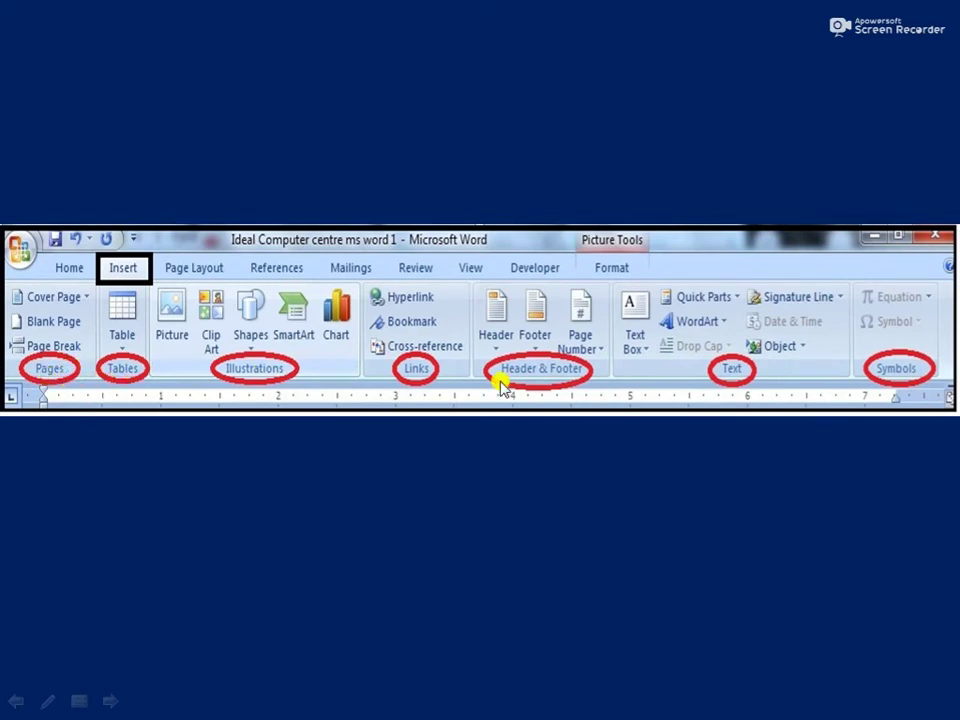
Step: Advance past the ribbon-groups and YouTube slides to the end-of-show screen
left_click(255, 428)
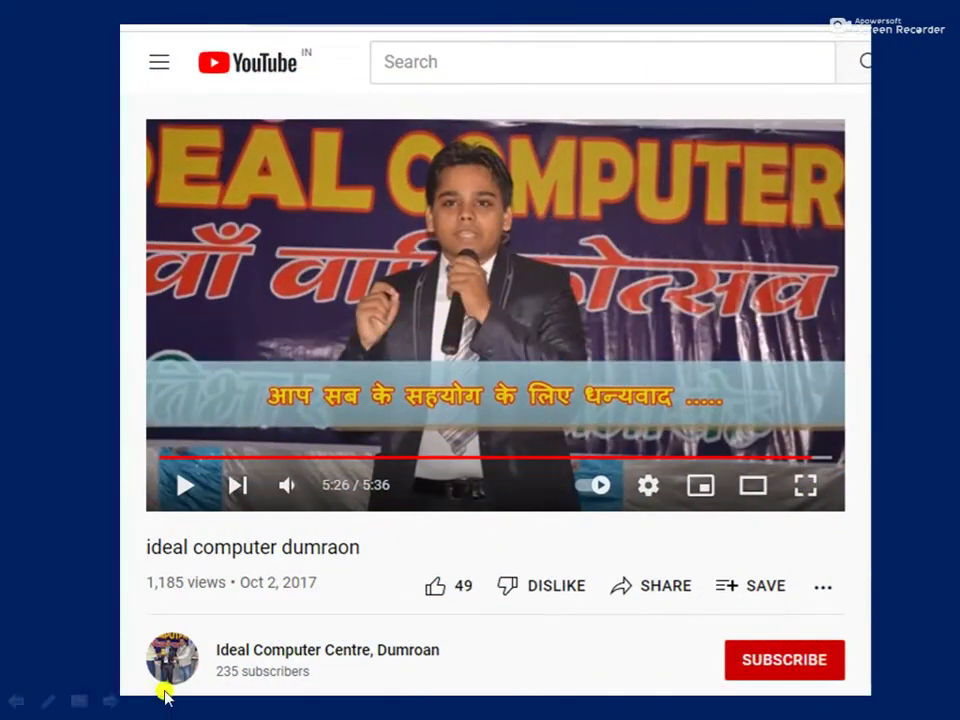
left_click(441, 657)
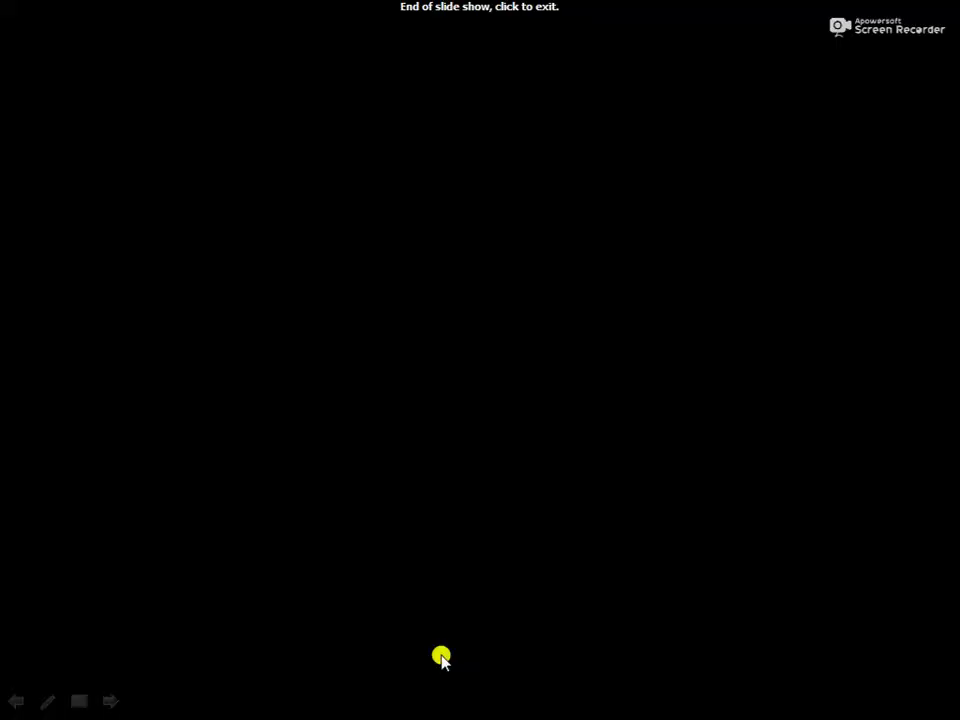
Step: Exit the slide show, switch to Word's Document1 and delete the penguin picture
left_click(441, 657)
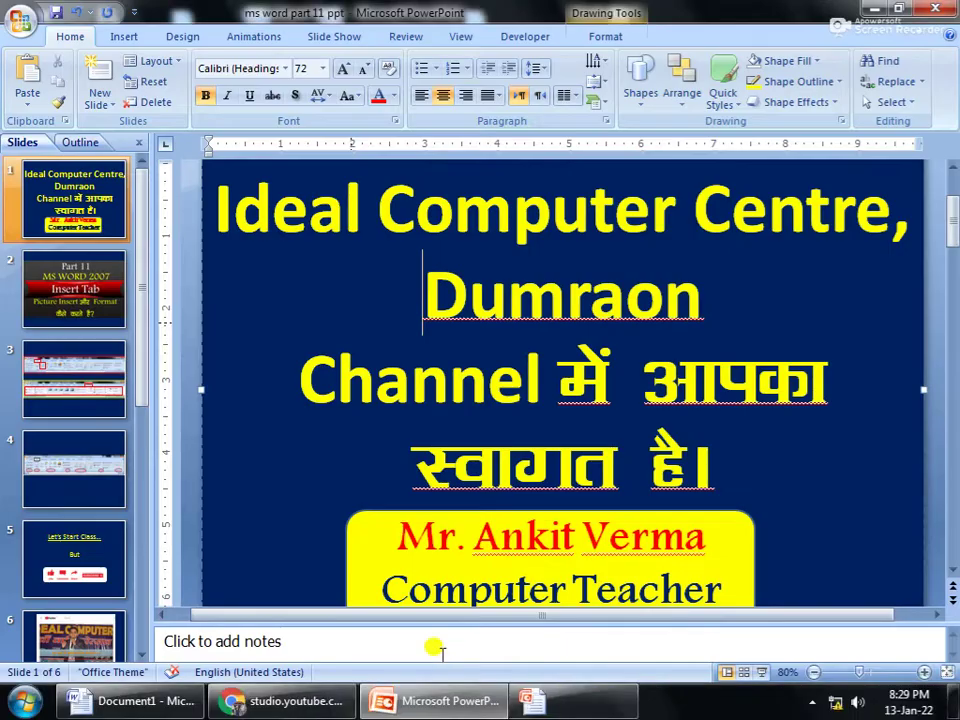
left_click(181, 711)
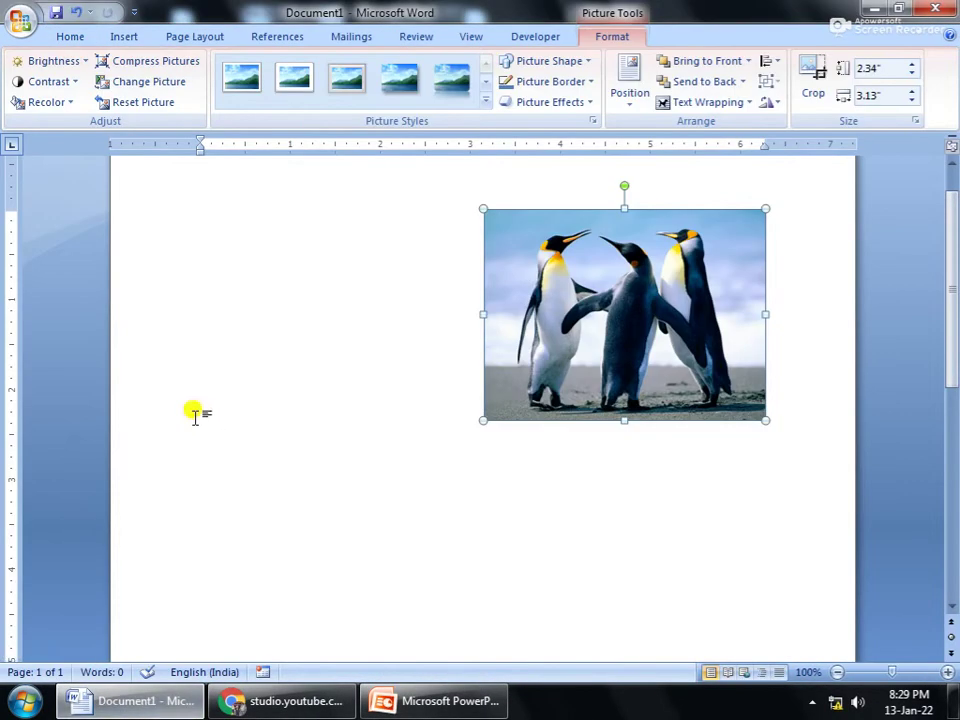
left_click_drag(692, 314, 315, 343)
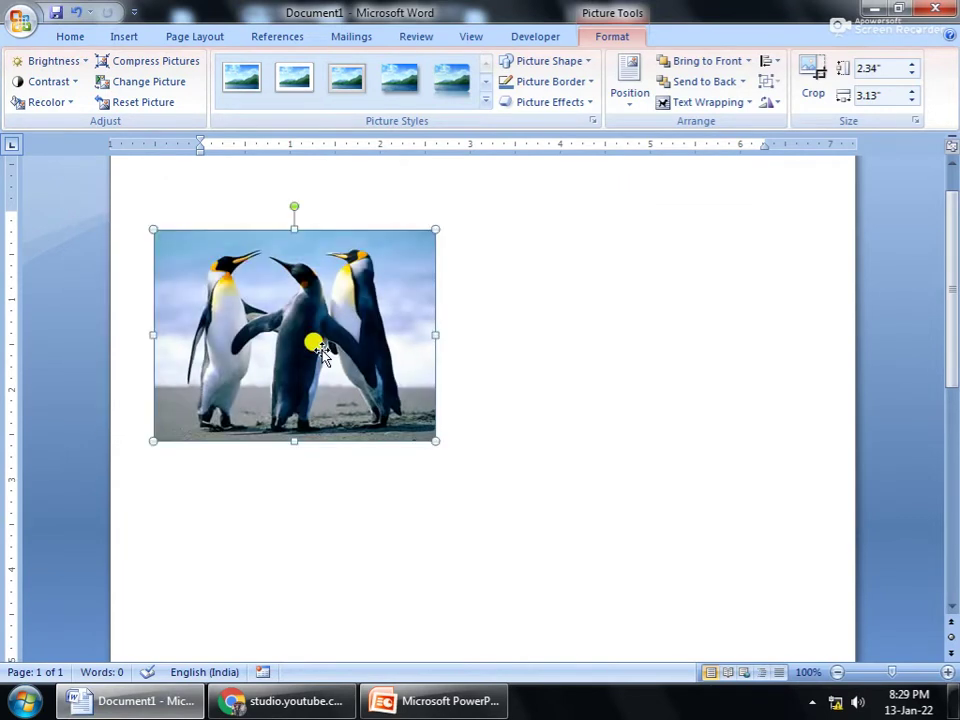
key("Delete")
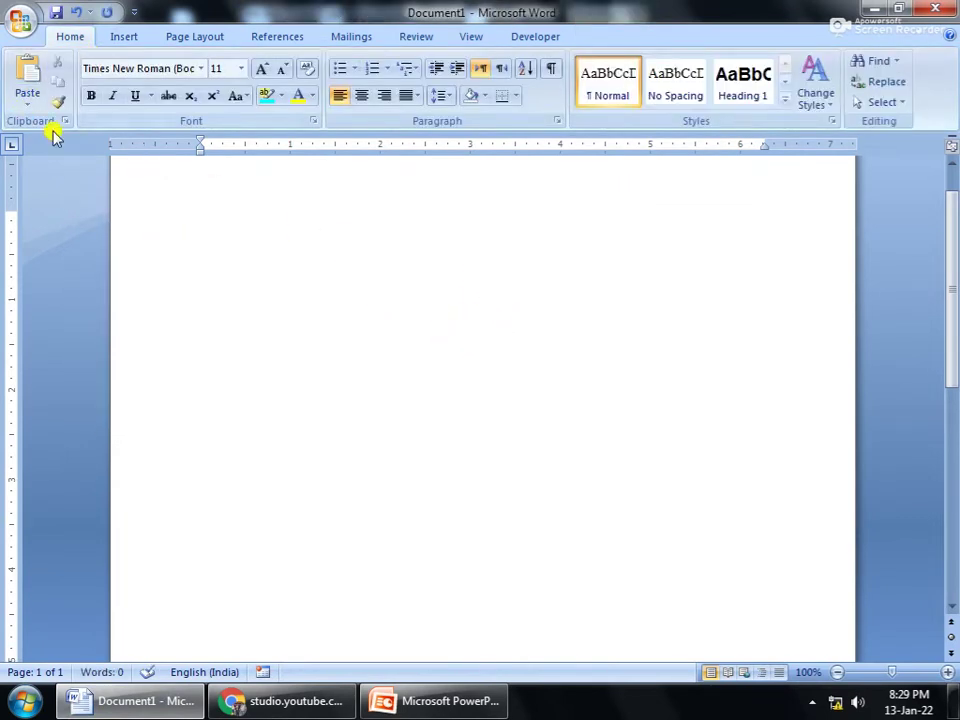
scroll(675, 321, "up", 1)
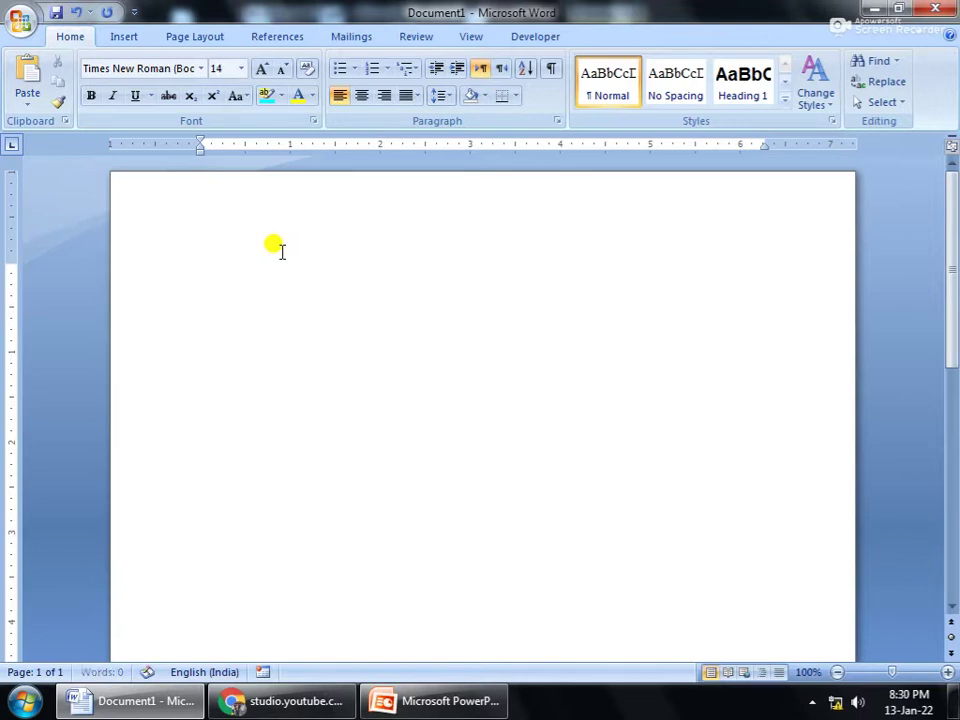
Step: Generate sample paragraphs with =rand() and place the cursor after the first paragraph
type("=rand")
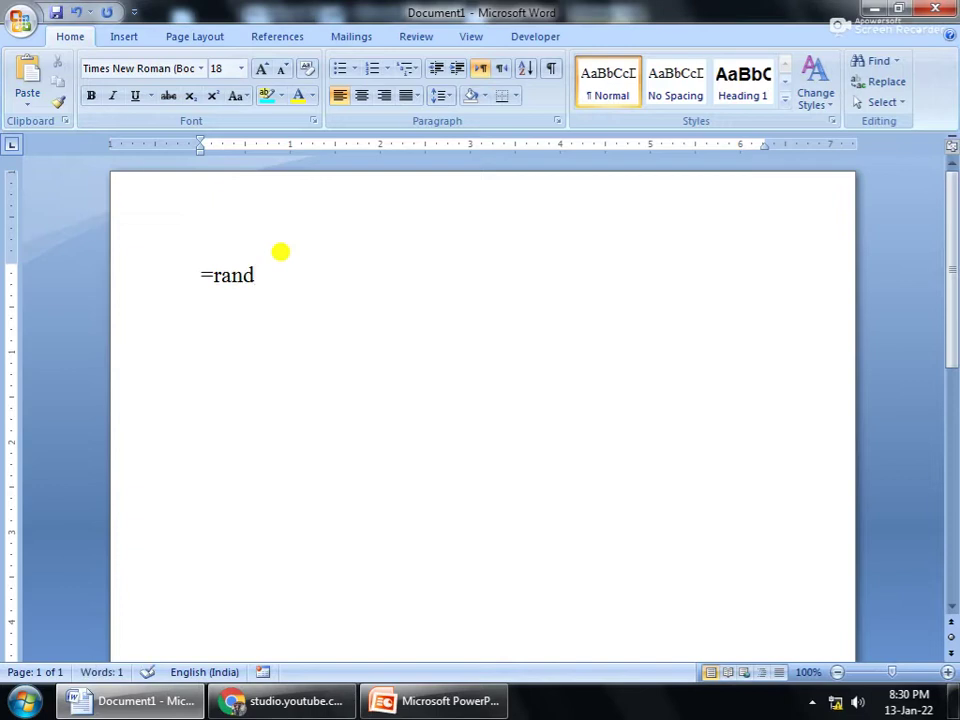
key("Return")
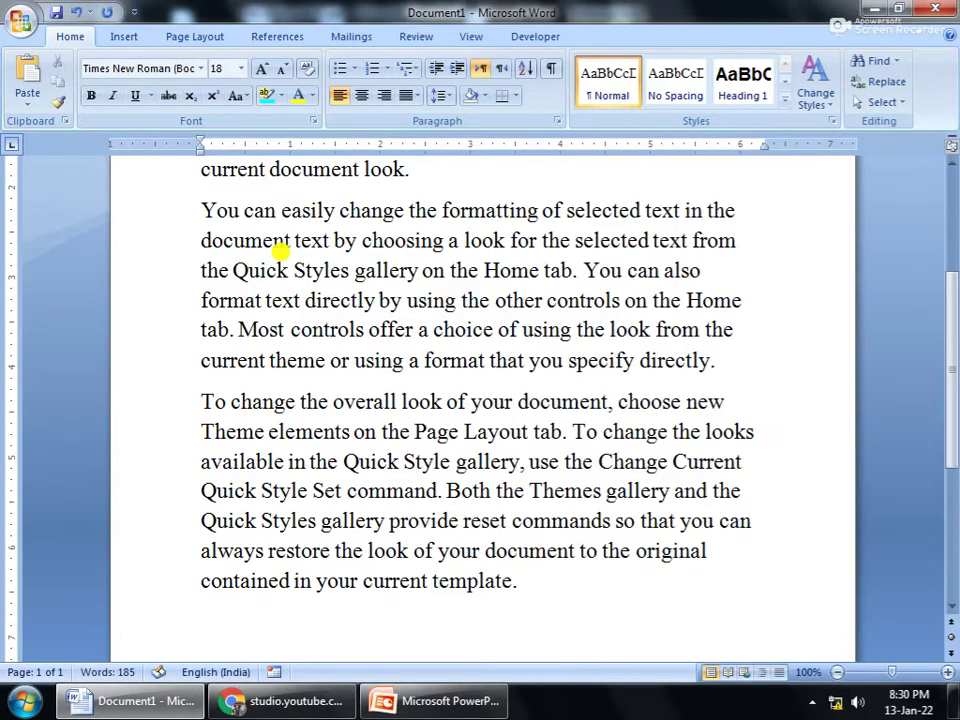
key("ctrl+Home")
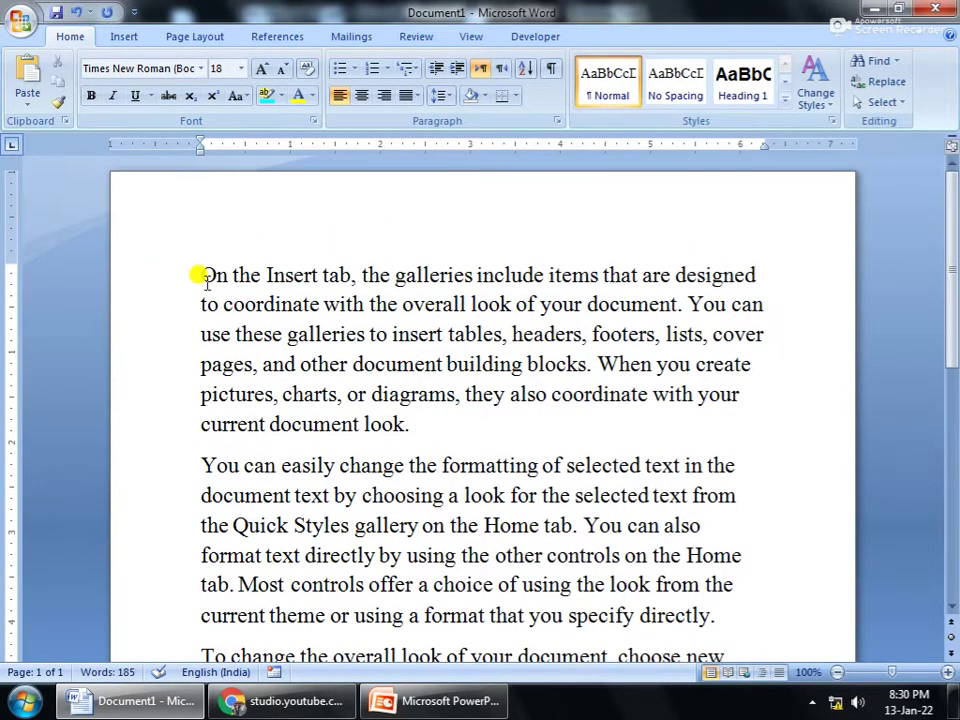
left_click_drag(201, 275, 650, 497)
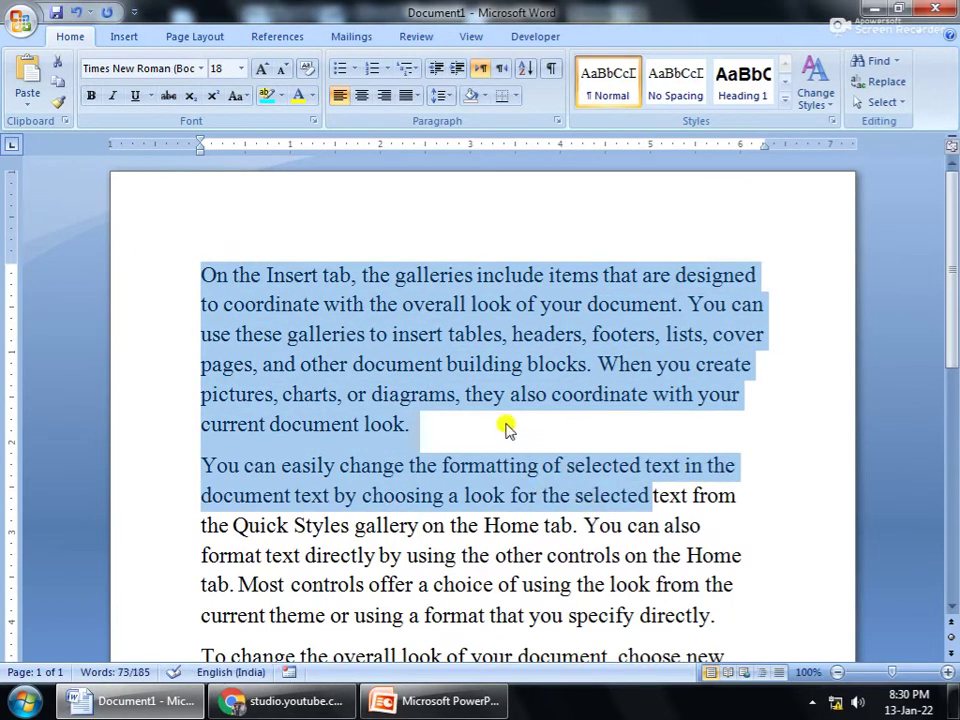
left_click(508, 426)
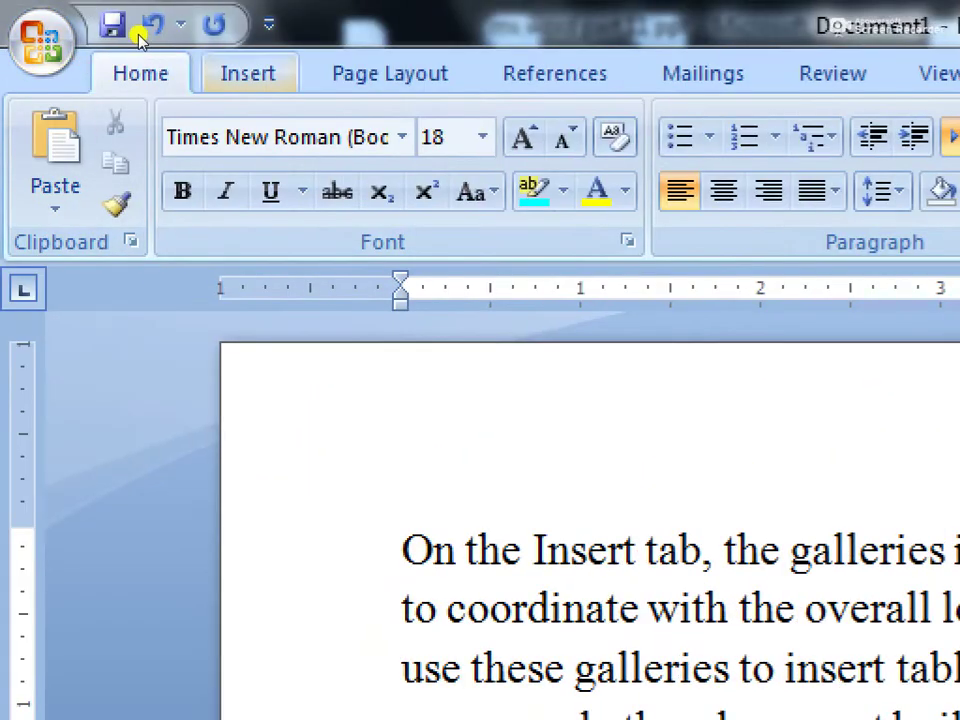
Step: Open the Insert Picture dialog from the Insert tab and browse the Desktop folder
key("alt+n")
key("Tab")
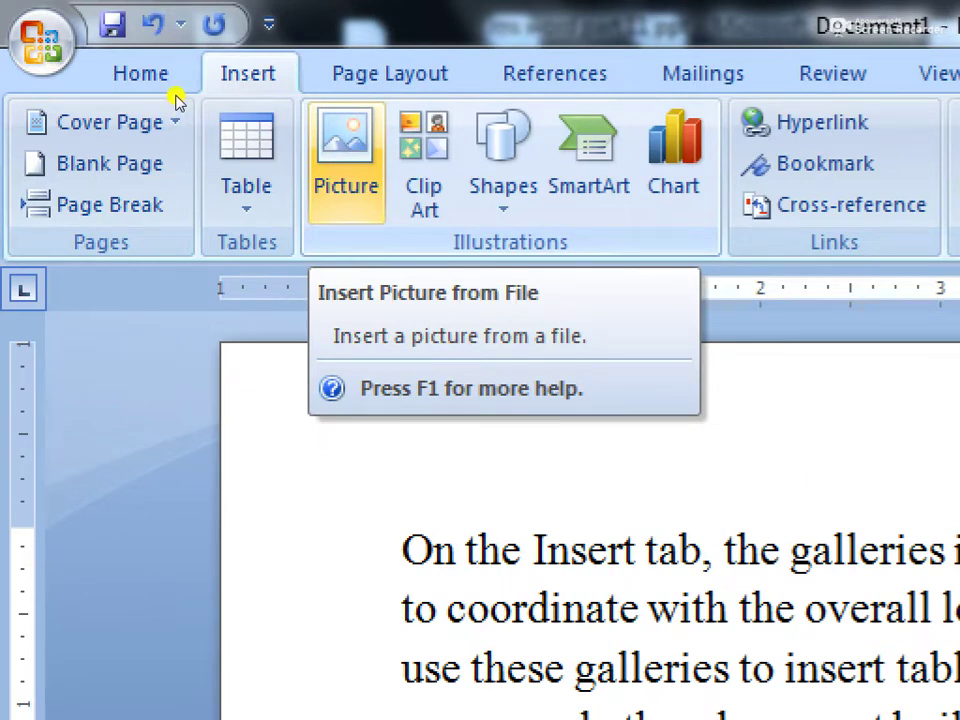
key("Return")
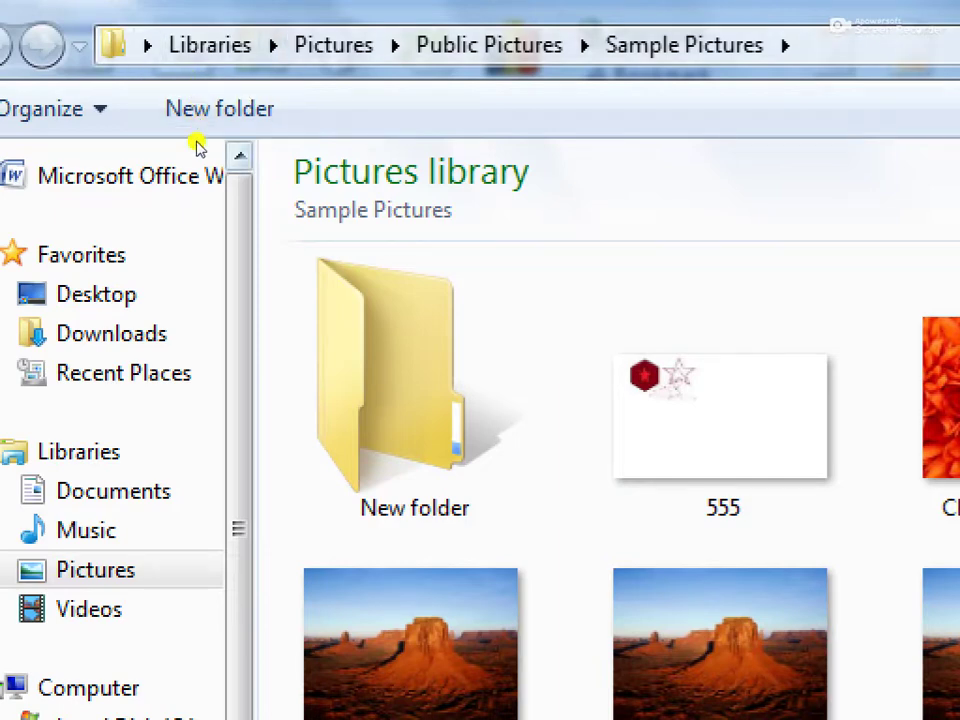
key("super")
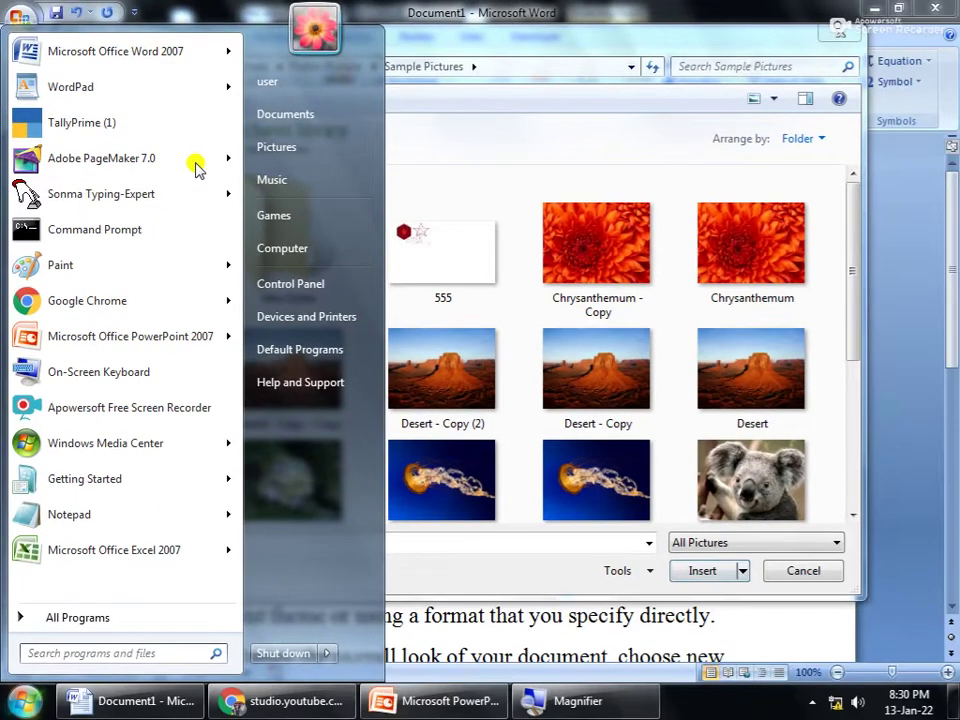
key("Escape")
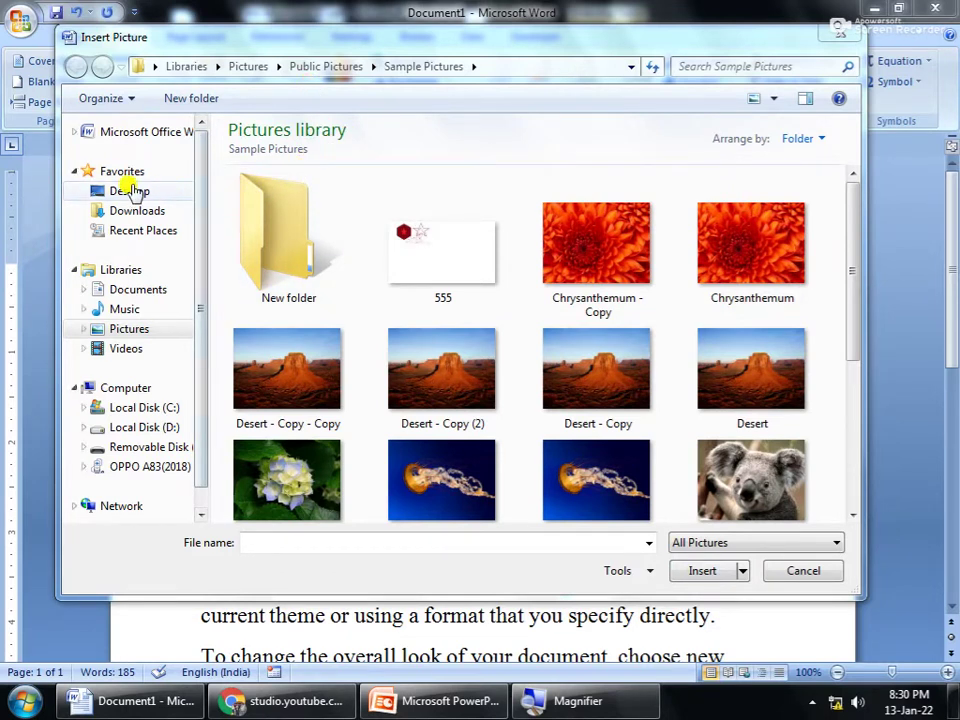
left_click(129, 191)
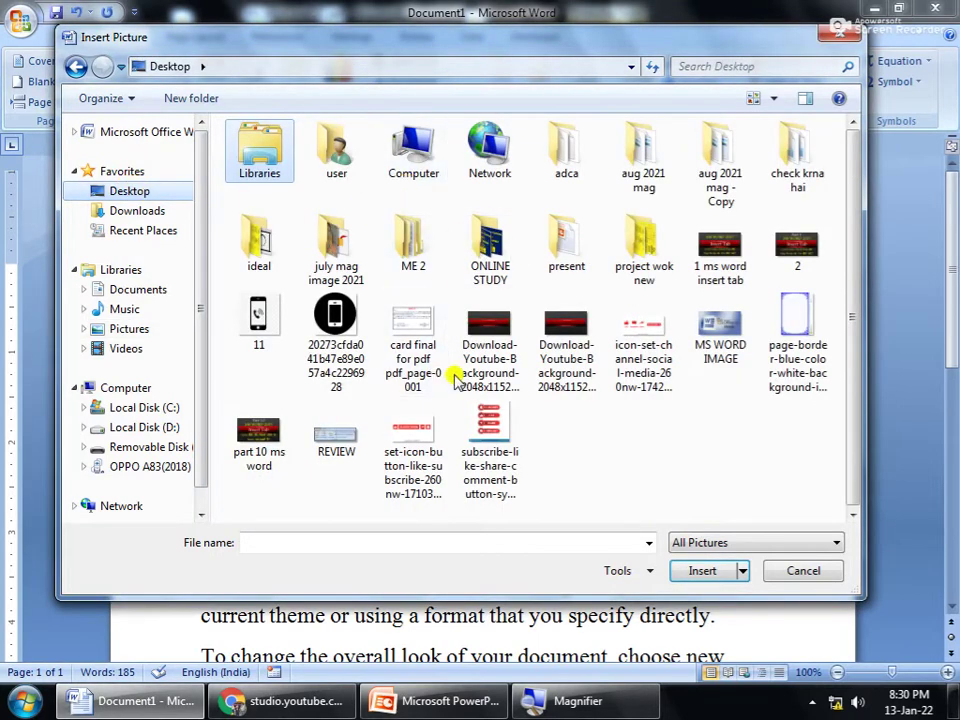
Step: Browse Downloads, Documents and drives C:, D: and E: looking for pictures
left_click(137, 213)
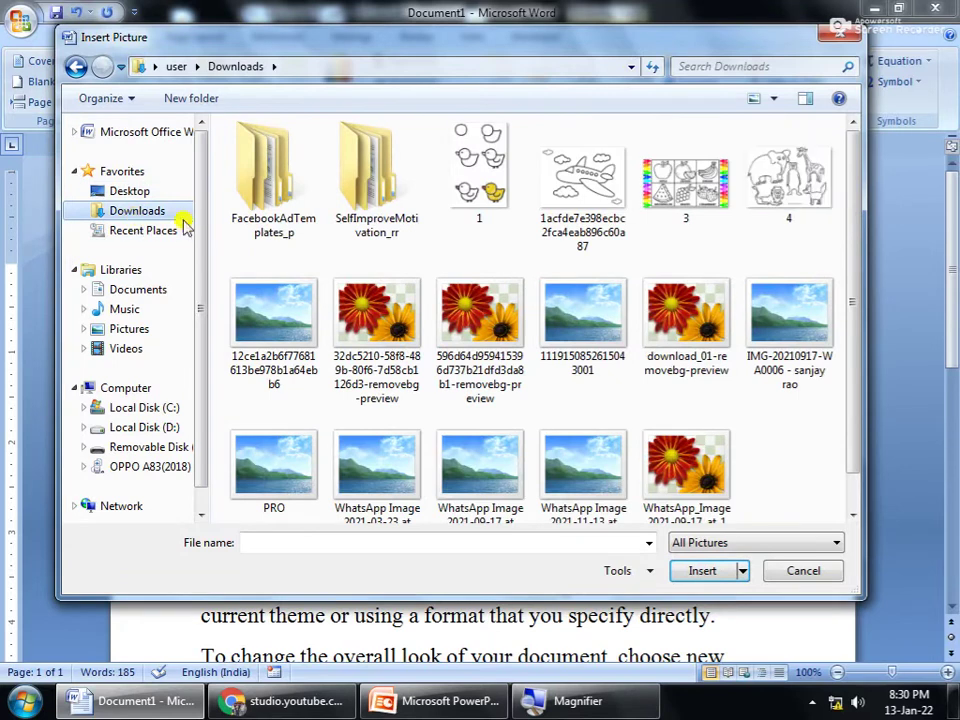
left_click(156, 292)
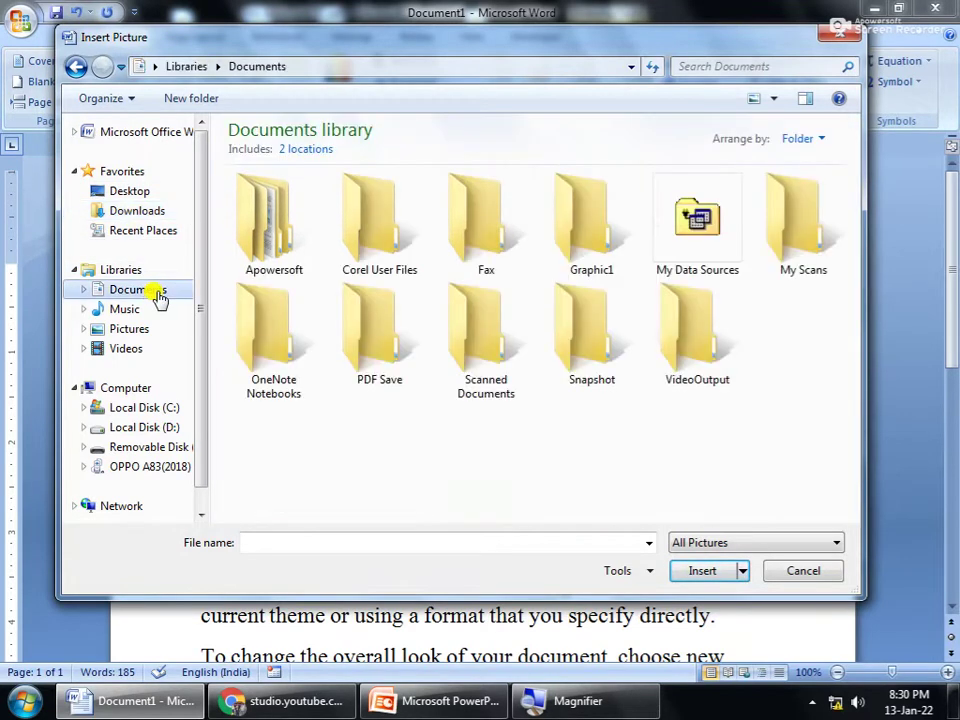
left_click(145, 409)
left_click(146, 427)
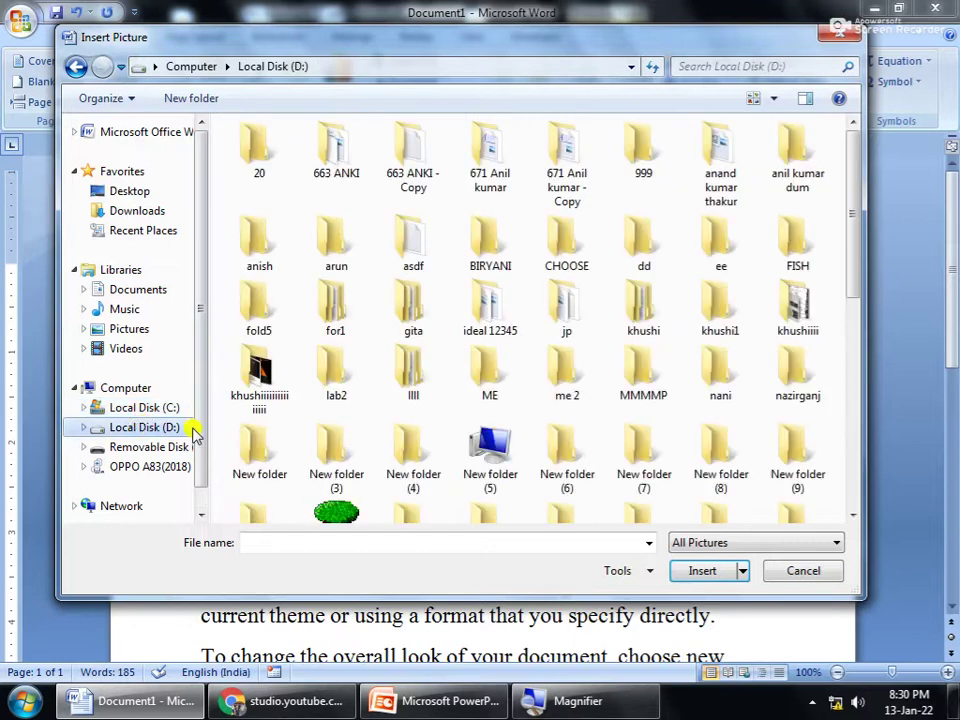
left_click(152, 447)
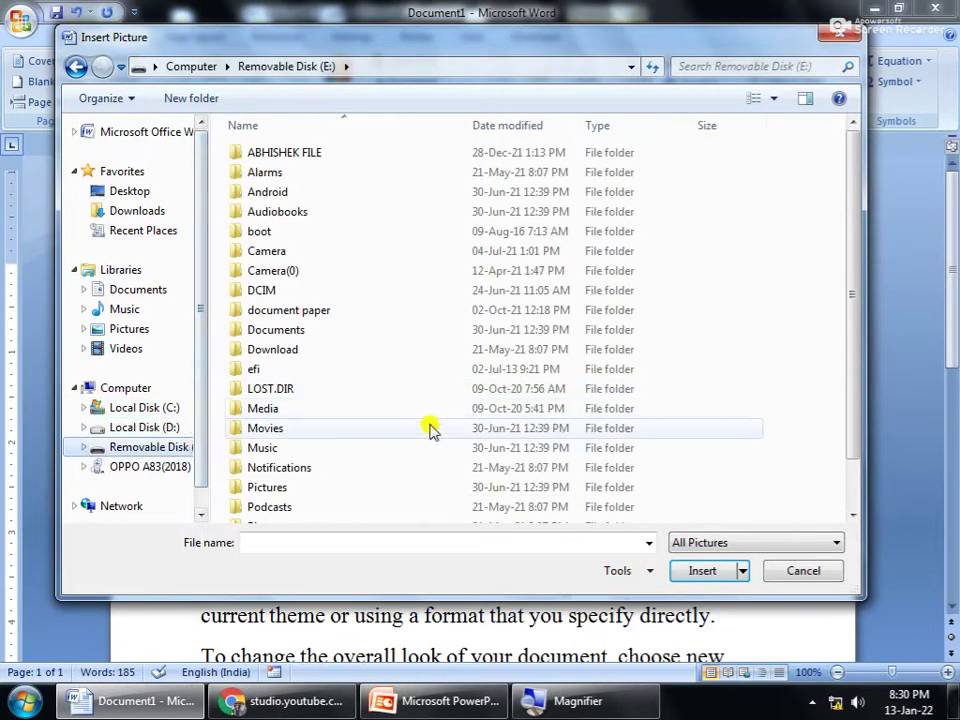
Step: Insert the Penguins image from Pictures > Sample Pictures into the document
left_click(146, 330)
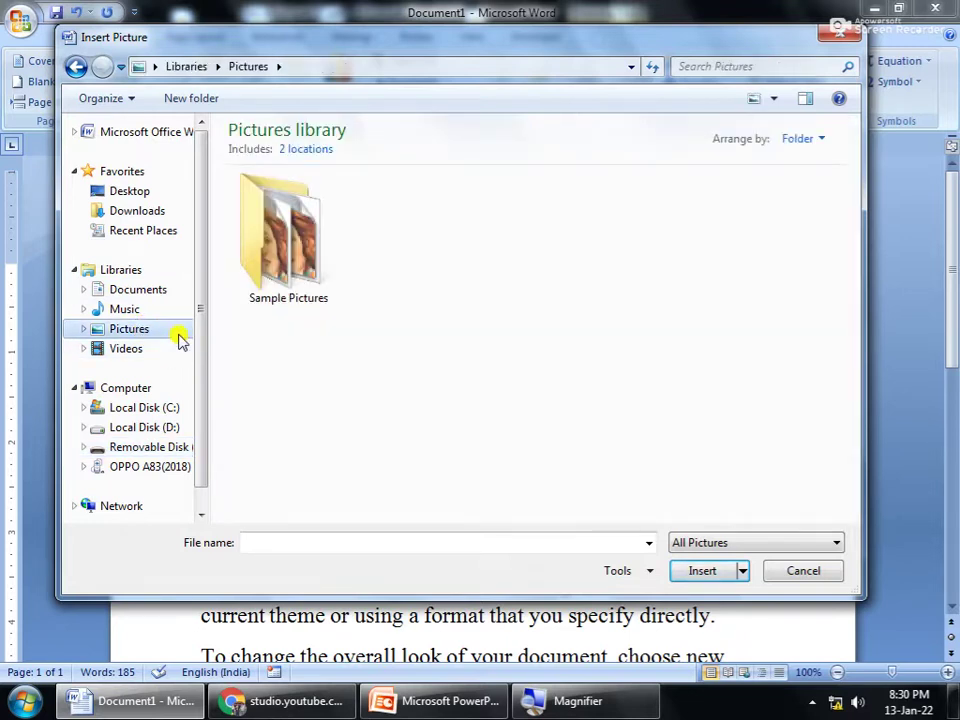
double_click(257, 279)
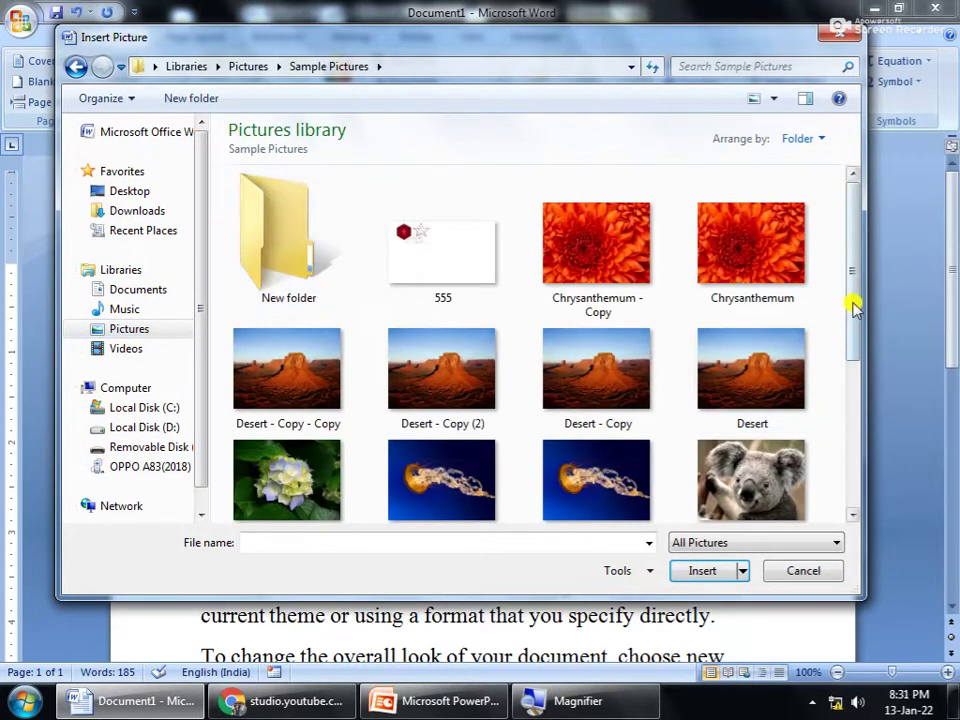
left_click_drag(845, 313, 855, 439)
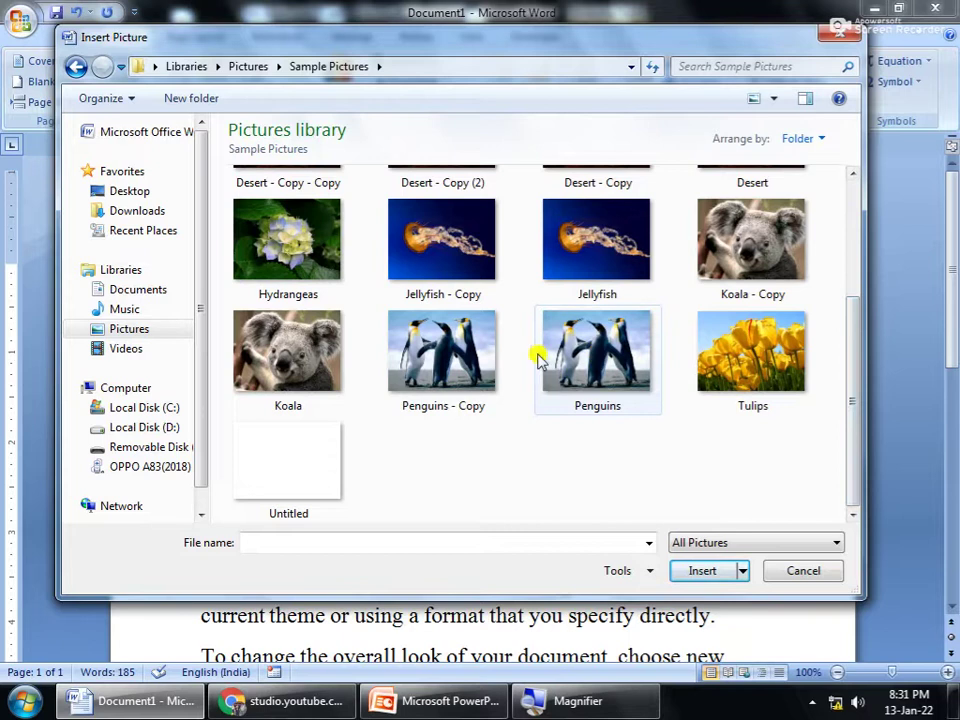
left_click(590, 393)
left_click(705, 570)
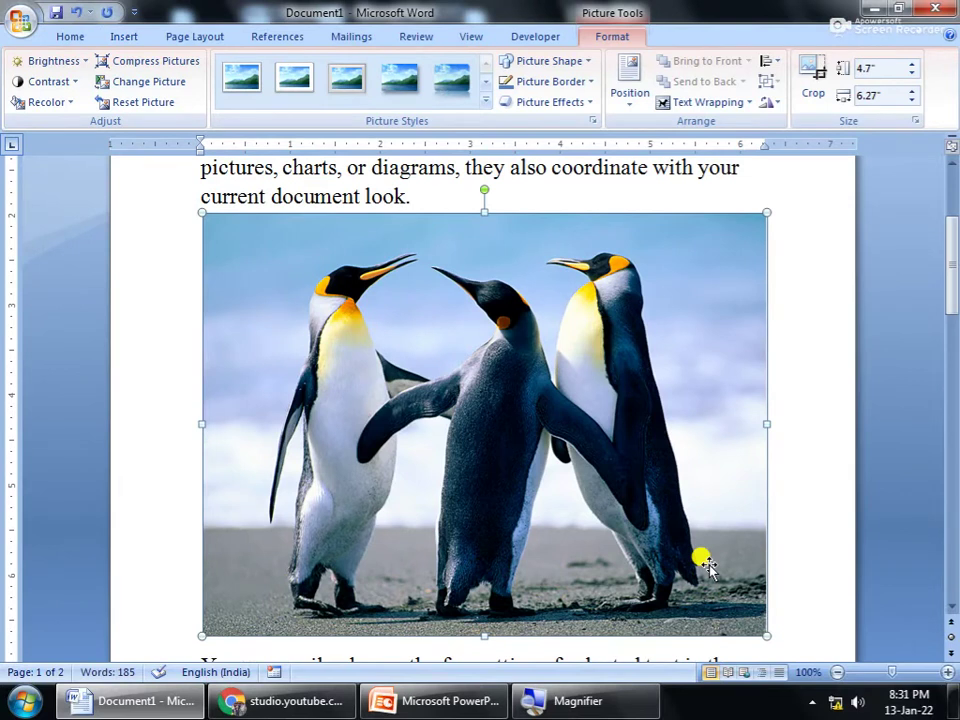
Step: Shrink the penguin picture from its corner to 2.93 by 3.91 inches
scroll(710, 550, "up", 2)
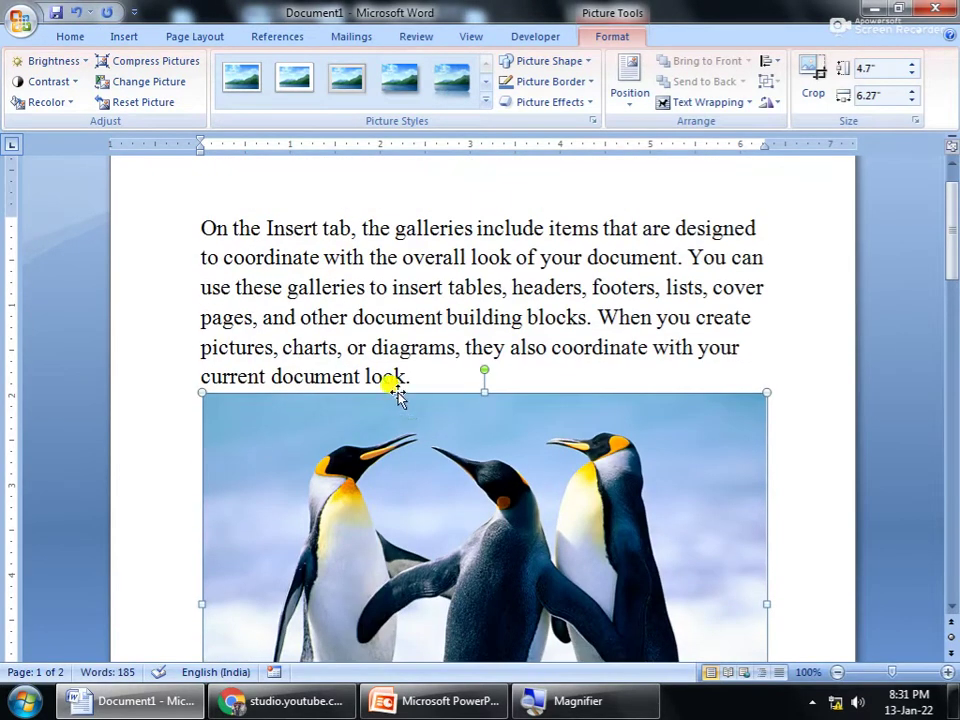
scroll(425, 495, "down", 1)
scroll(435, 520, "down", 2)
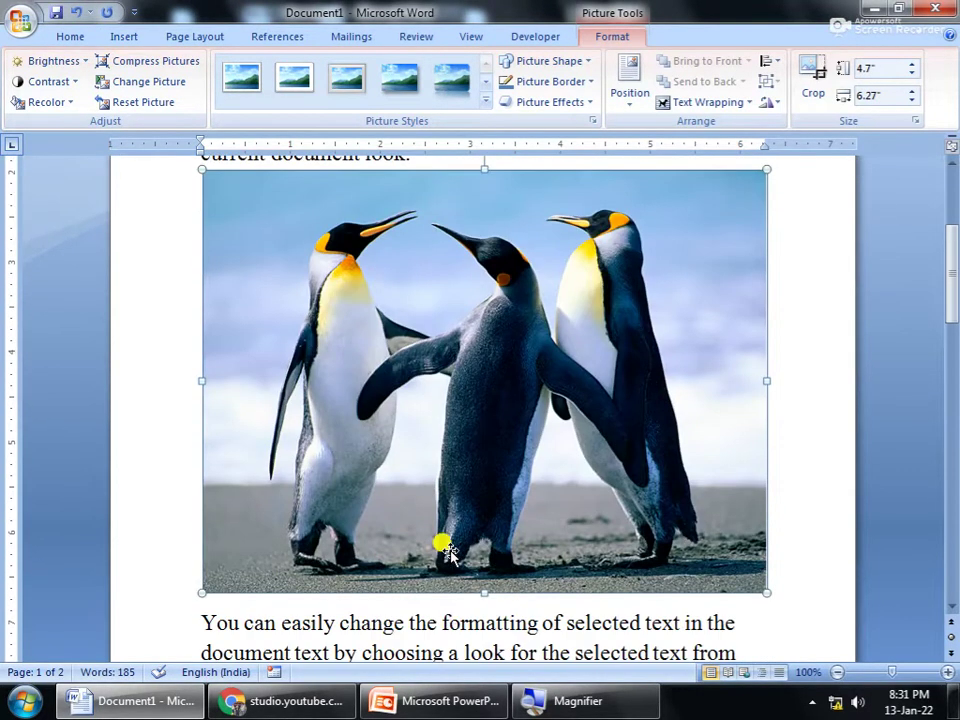
scroll(447, 620, "up", 1)
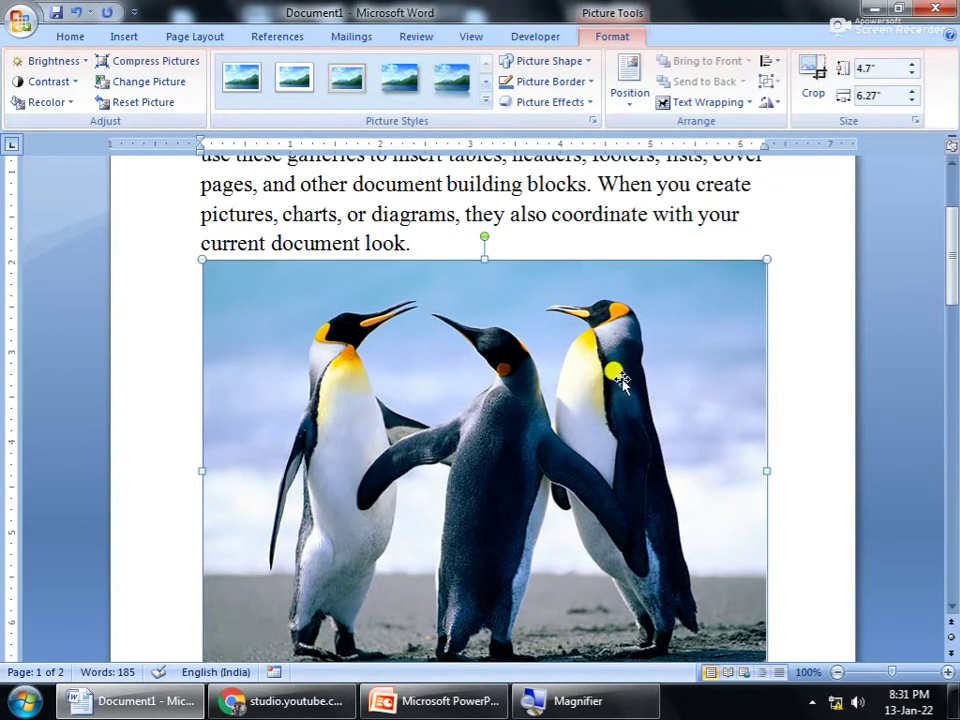
left_click_drag(763, 262, 555, 457)
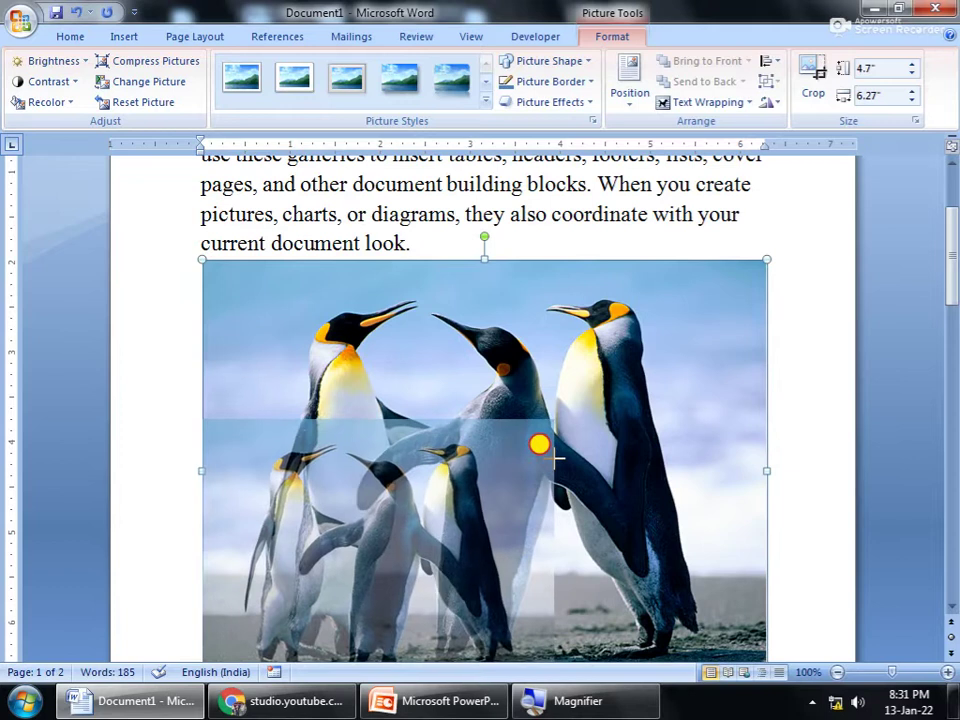
left_click_drag(555, 458, 555, 458)
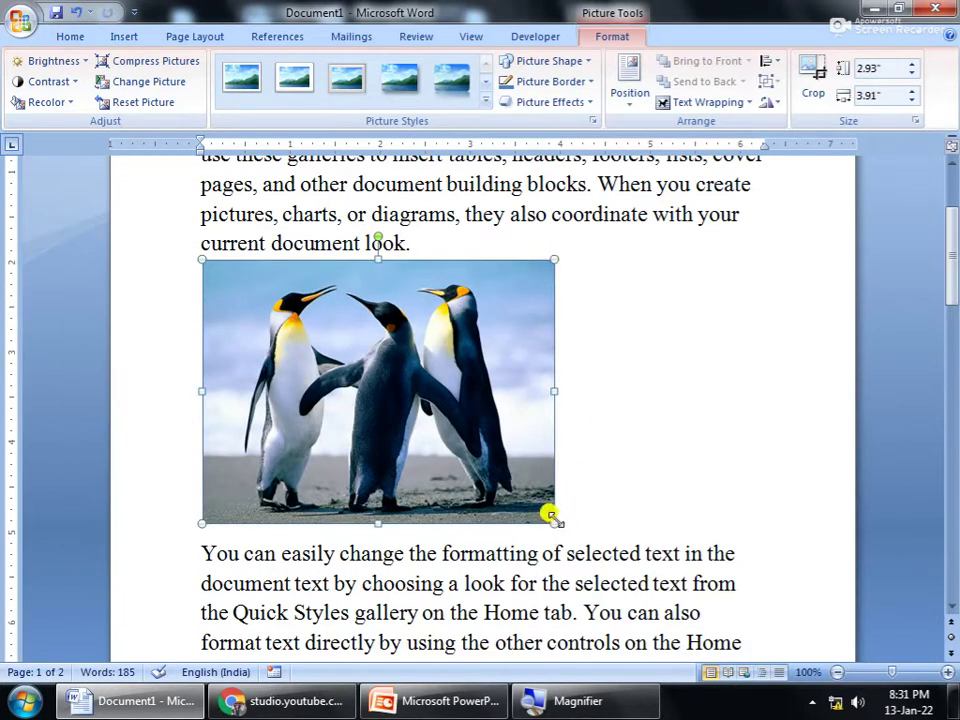
Step: Resize the picture again and squeeze its width down to 2.02 inches
left_click(596, 450)
left_click(508, 428)
mouse_move(552, 522)
left_mouse_down()
mouse_move(709, 637)
mouse_move(607, 540)
mouse_move(555, 522)
left_mouse_up()
mouse_move(448, 369)
left_mouse_down()
mouse_move(390, 317)
mouse_move(483, 455)
mouse_move(590, 586)
left_mouse_up()
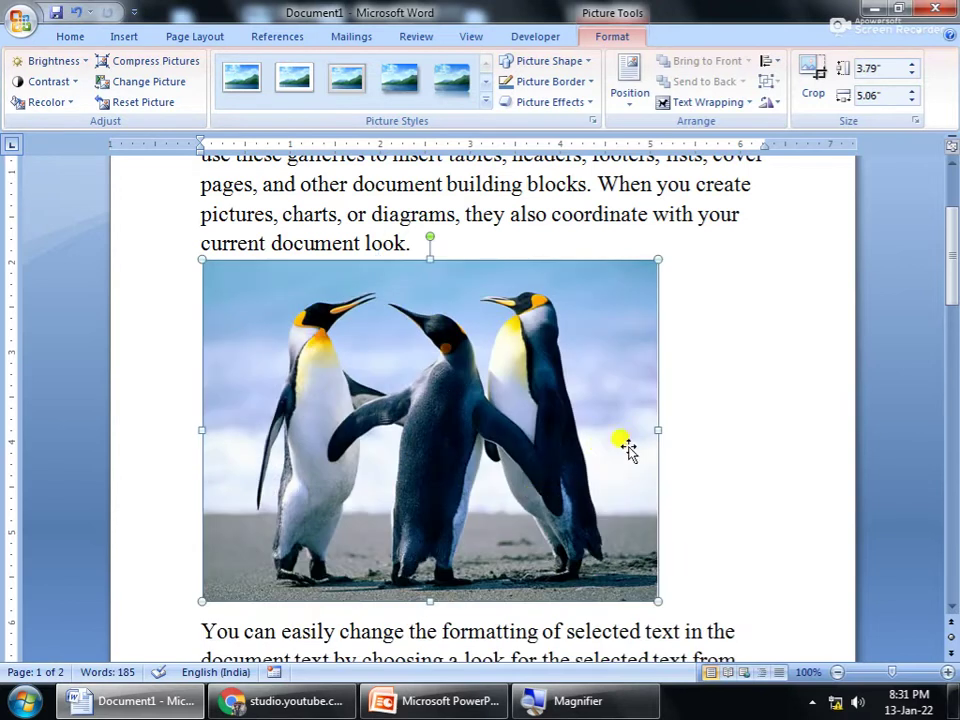
mouse_move(648, 428)
left_mouse_down()
mouse_move(253, 426)
mouse_move(270, 430)
left_mouse_up()
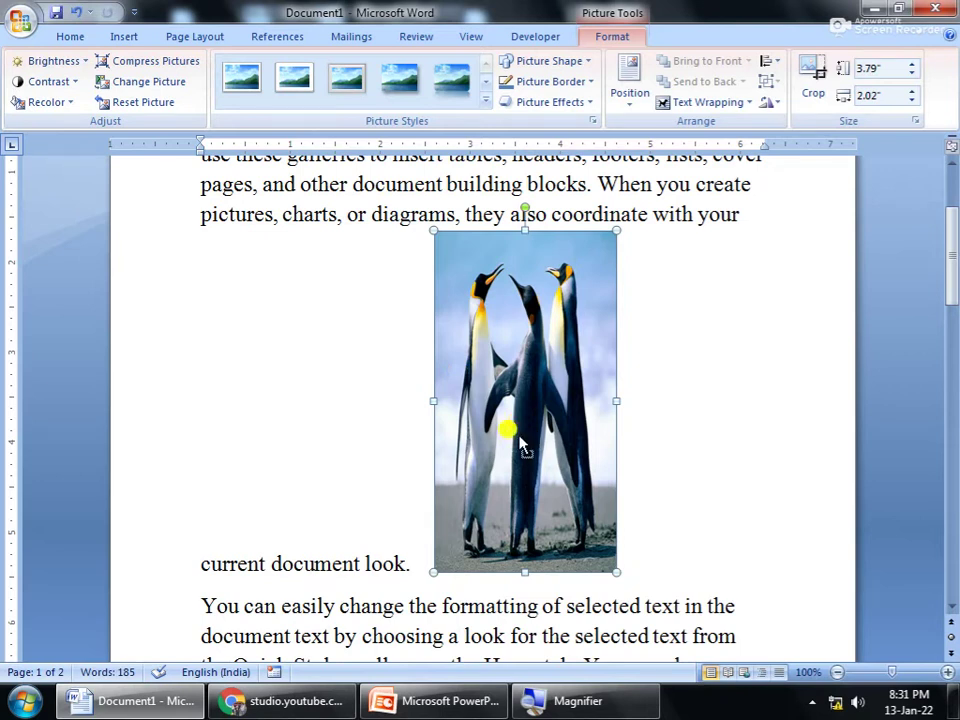
Step: Undo the narrowing, resize the picture to 2.54 by 3.39 inches, and move it before 'current document look.'
key("ctrl+z")
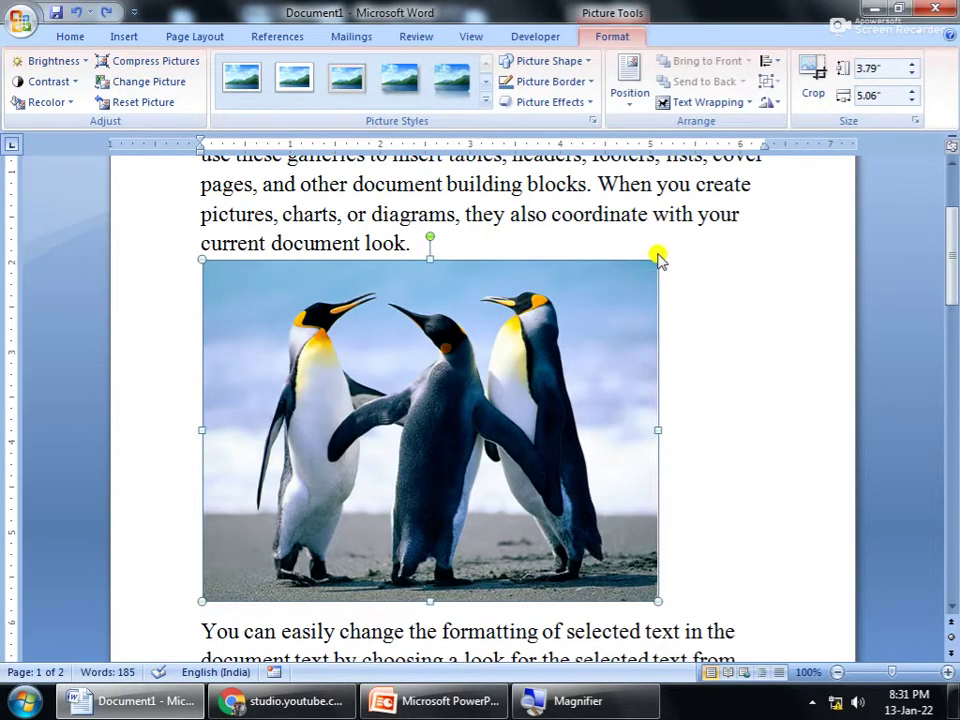
left_click_drag(652, 258, 478, 420)
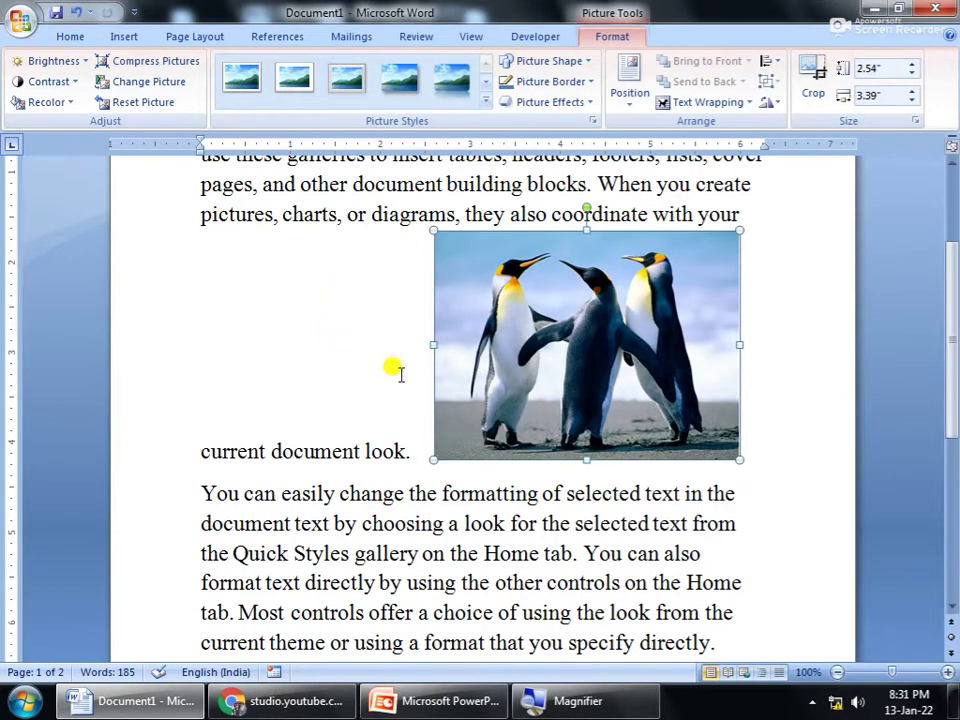
left_click_drag(540, 333, 226, 370)
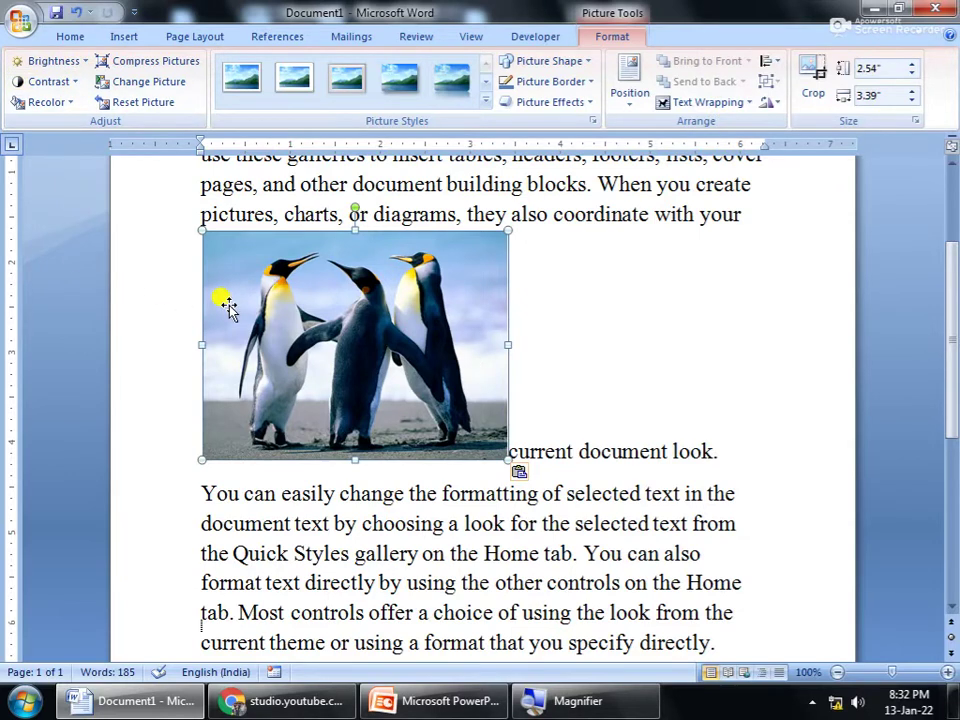
Step: Shrink the penguin picture slightly to 2.44 by 3.25 inches
key("super+plus")
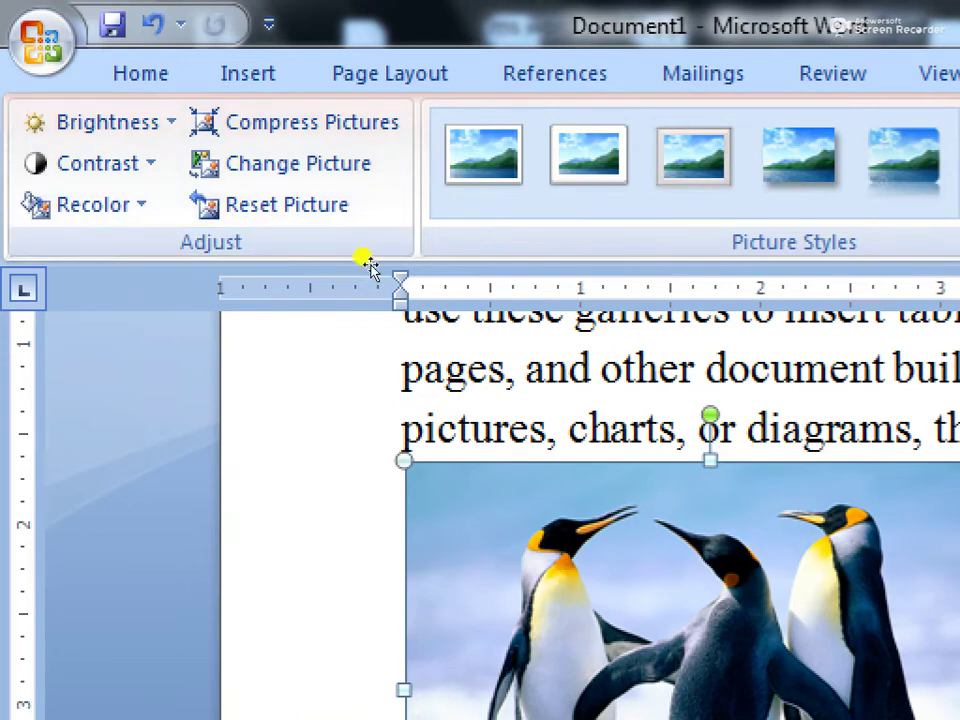
key("super")
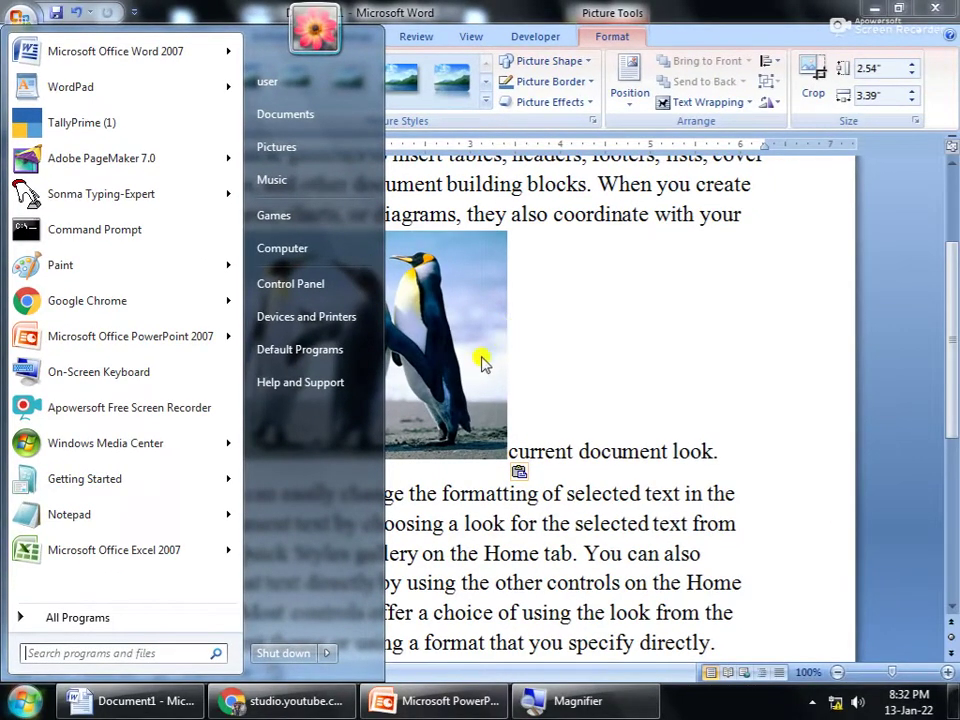
key("super")
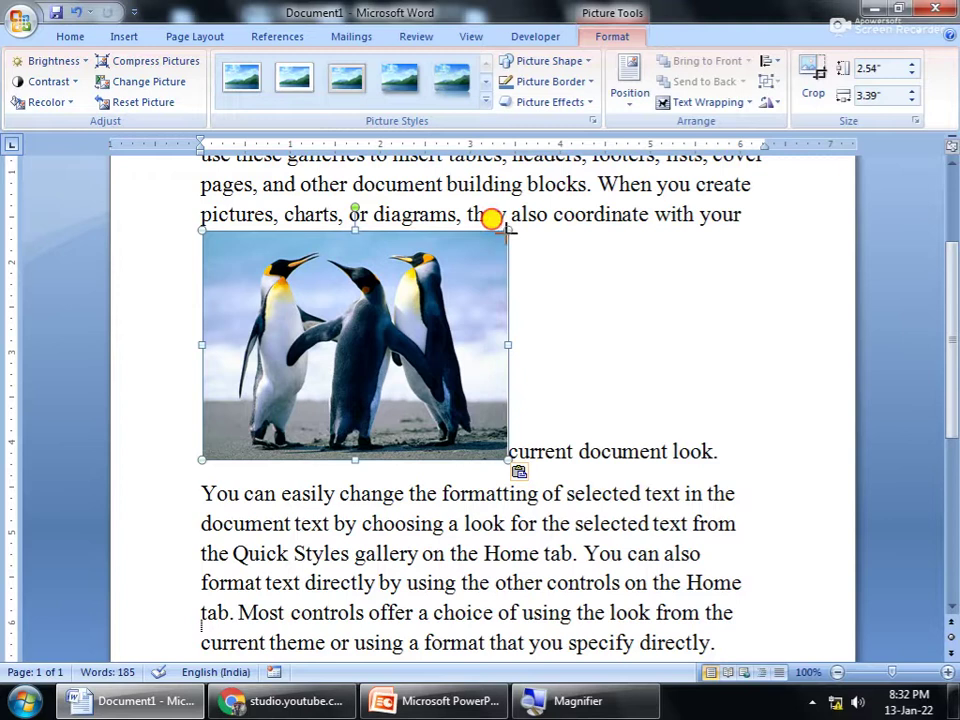
left_click_drag(508, 230, 495, 231)
left_click(535, 289)
left_click(468, 293)
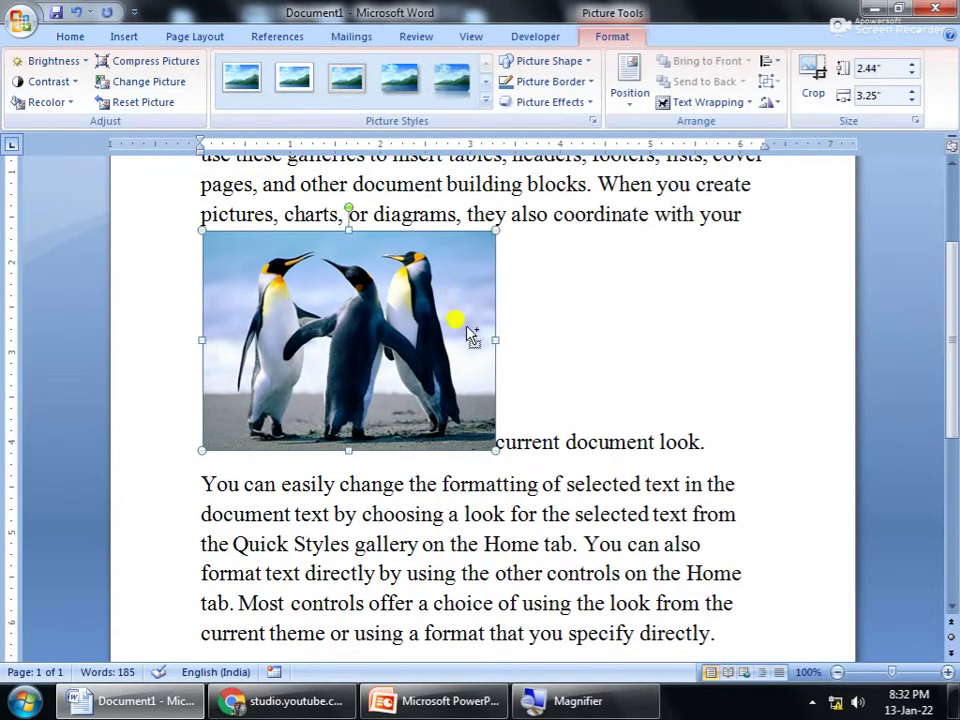
Step: Paste a second penguin copy beside the first and shrink it to 2.24 by 2.99 inches
key("ctrl+v")
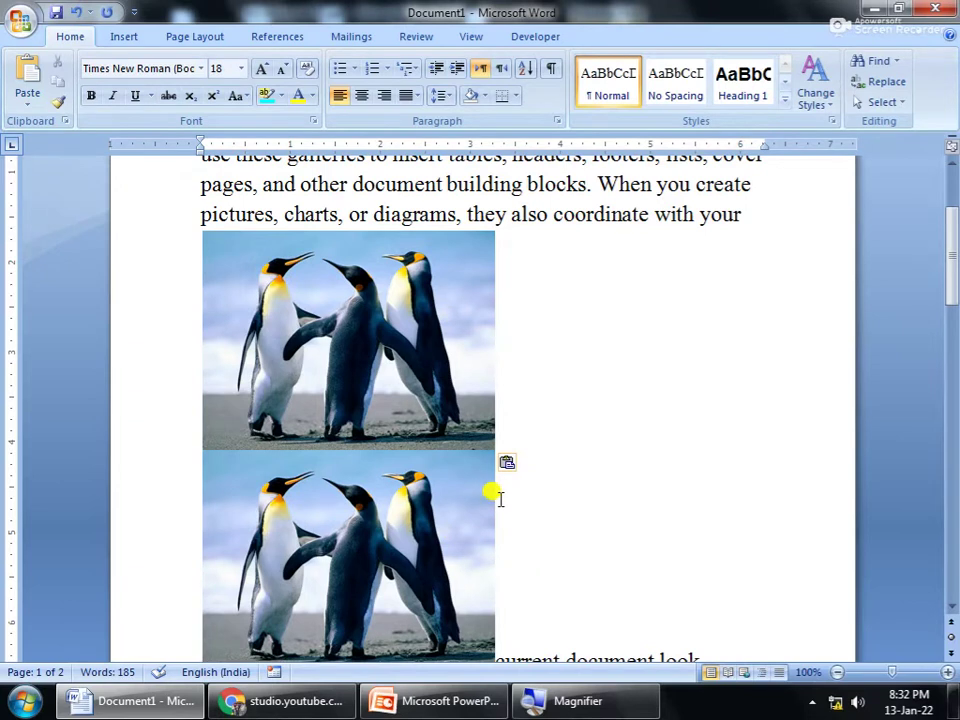
left_click(470, 385)
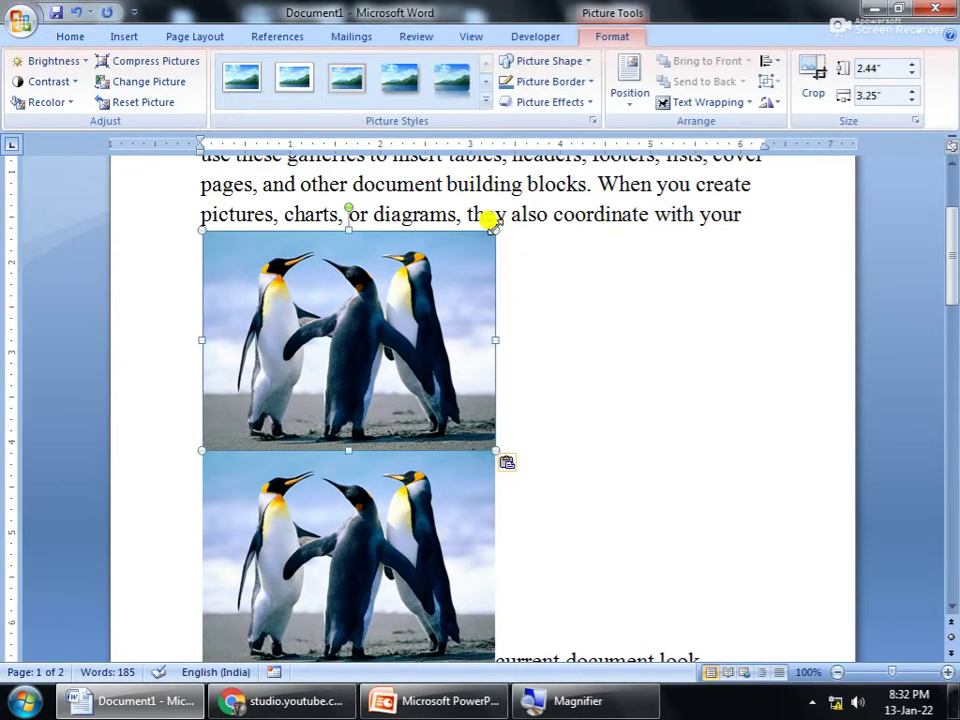
left_click_drag(456, 236, 443, 455)
left_click(443, 463)
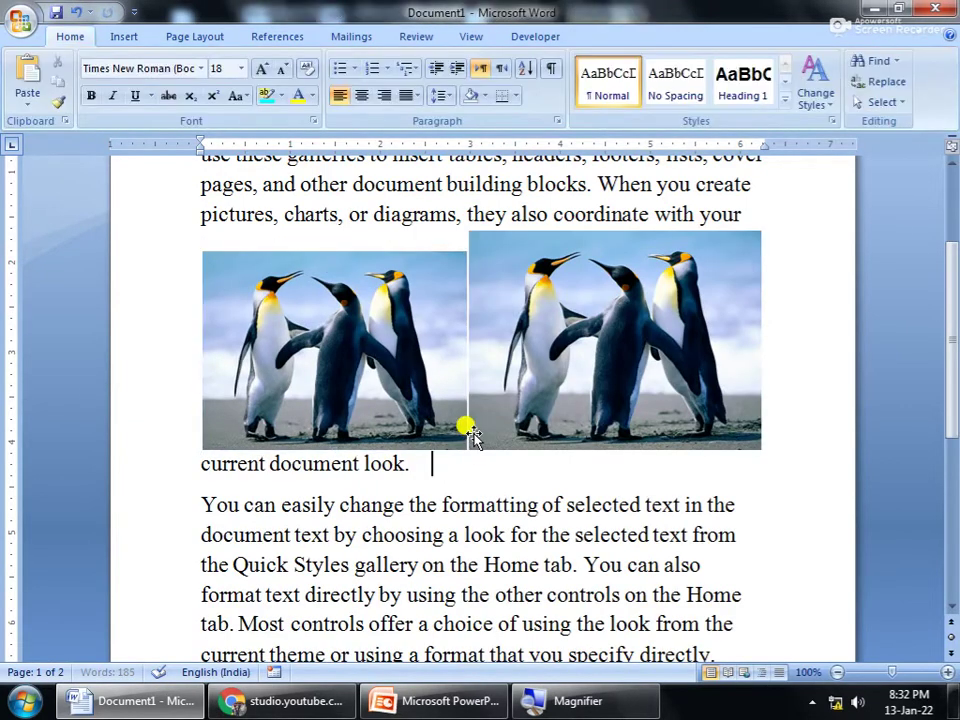
left_click(472, 234)
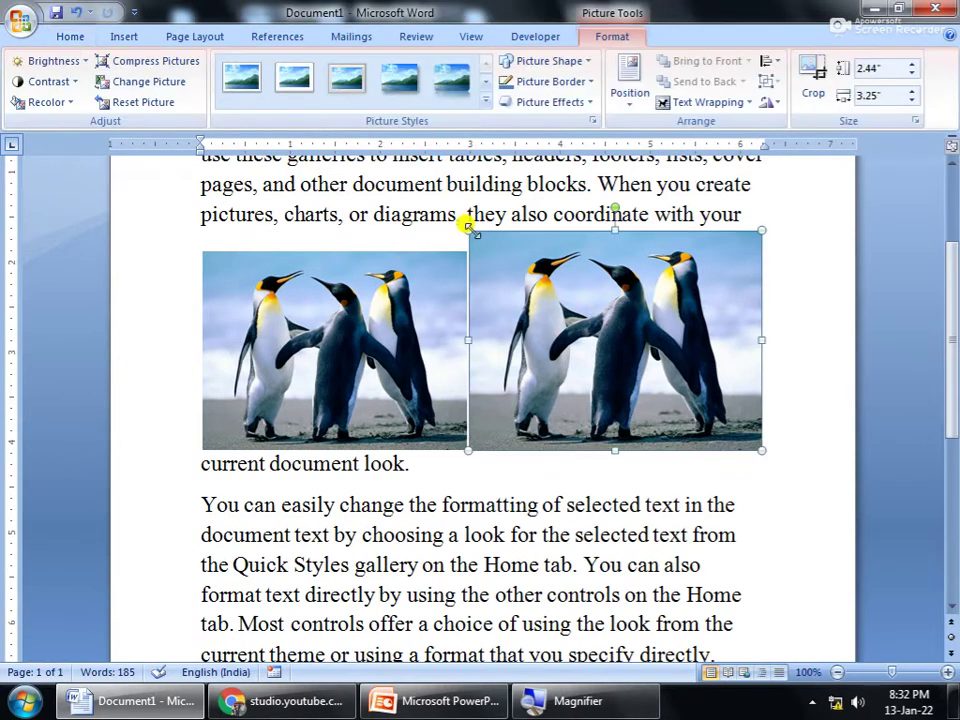
left_click_drag(468, 228, 494, 250)
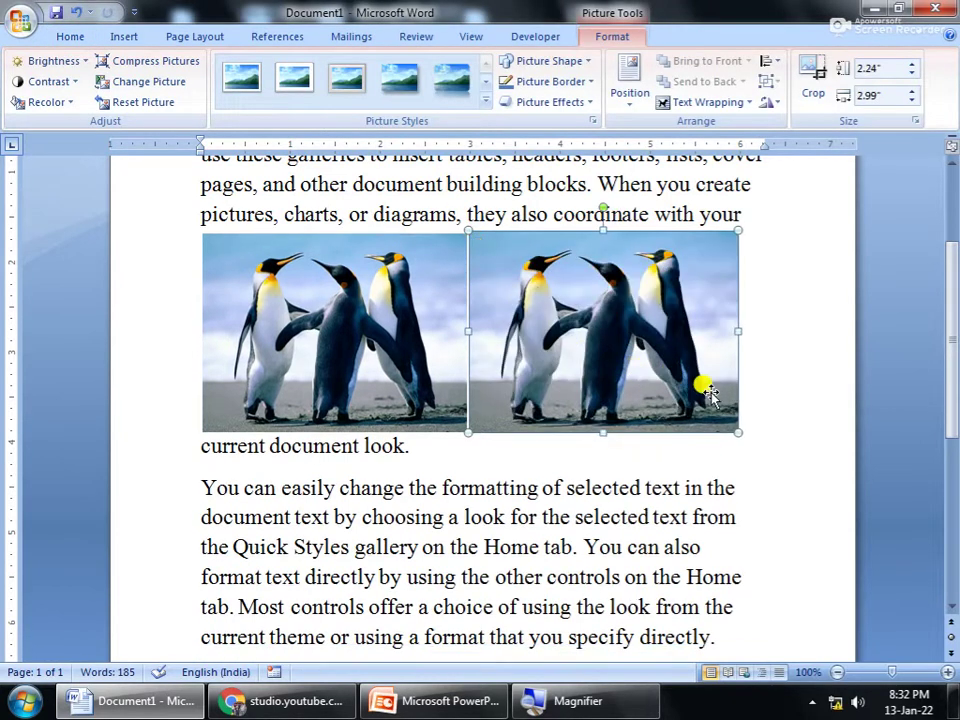
Step: Copy and paste two more penguin copies to complete the grid, then zoom to 110%
left_click(758, 398)
left_click(668, 398)
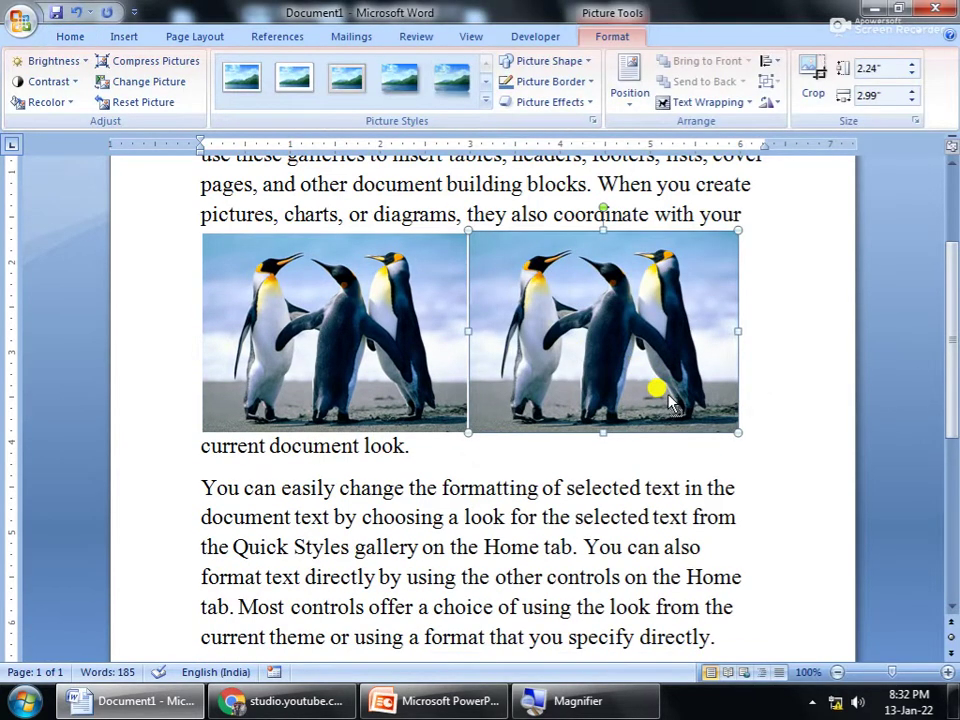
key("ctrl+c")
key("ctrl+v")
key("ctrl+v")
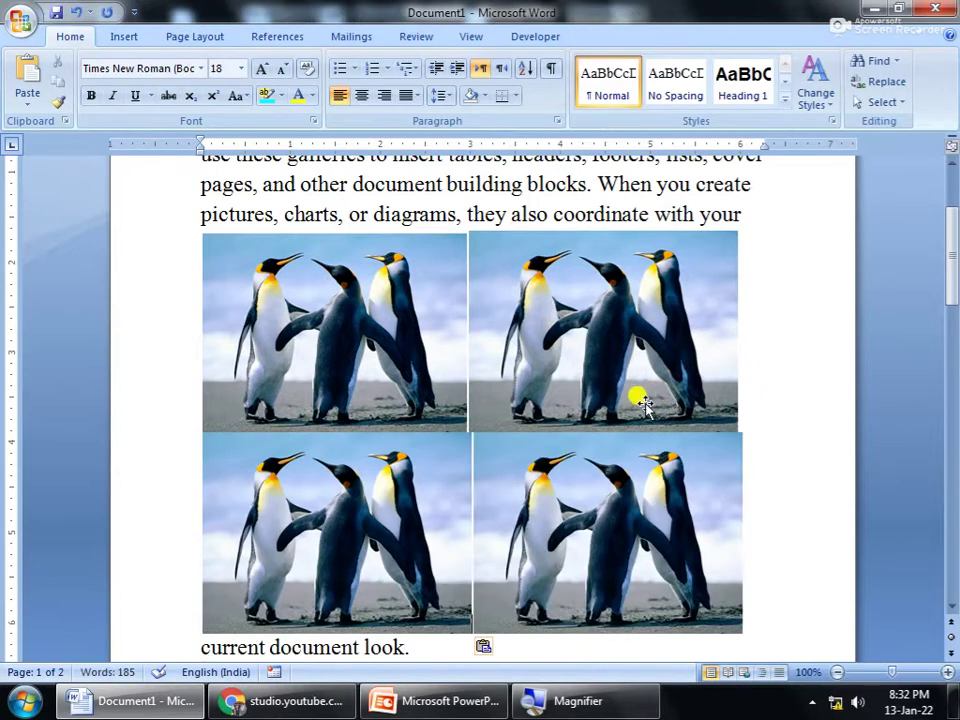
left_click(382, 315)
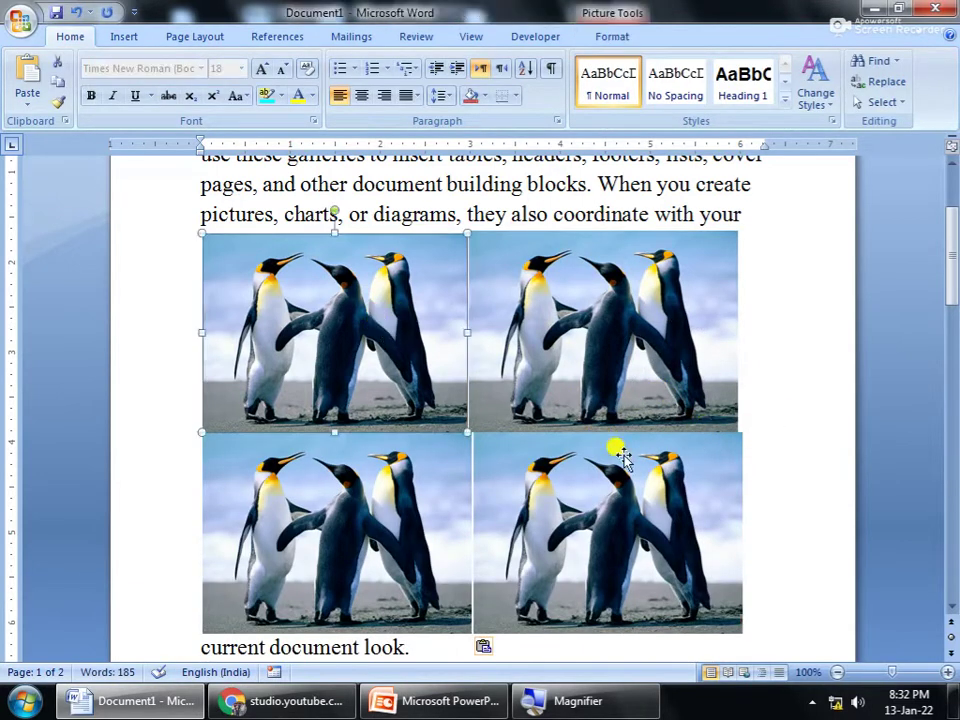
left_click(946, 672)
scroll(934, 656, "down", 1)
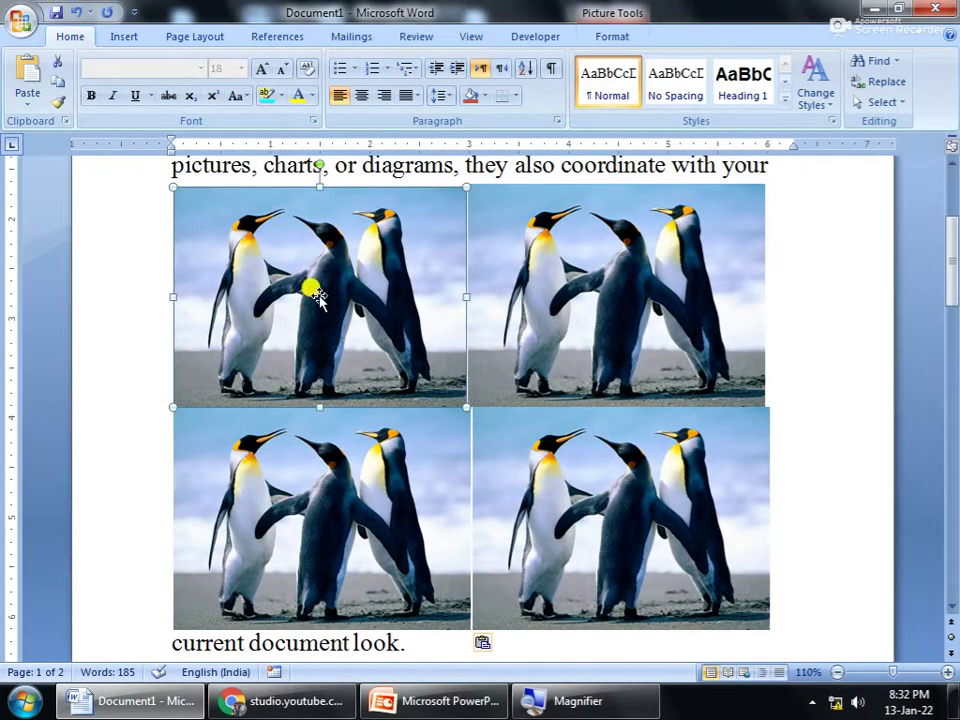
Step: Brighten the top-left penguin picture by +40%
left_click(626, 36)
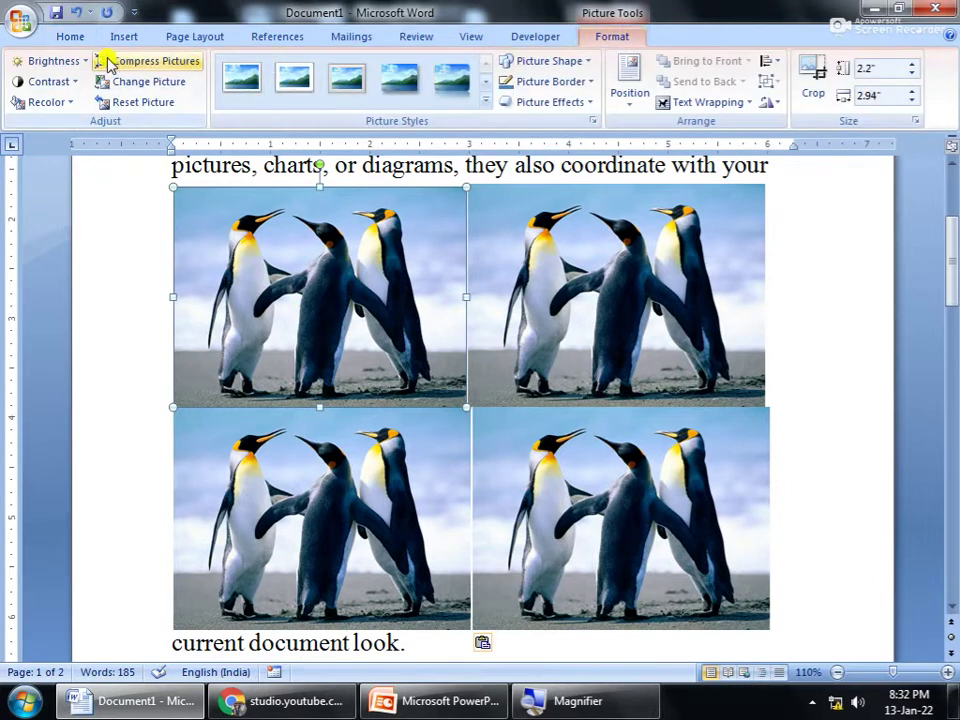
left_click(73, 64)
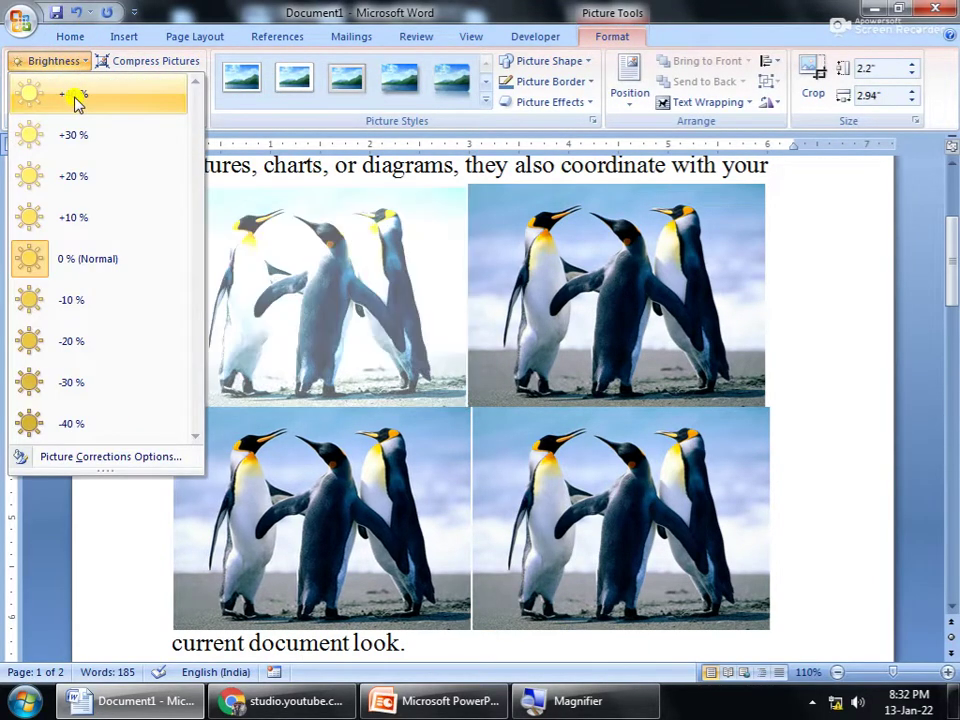
left_click(77, 103)
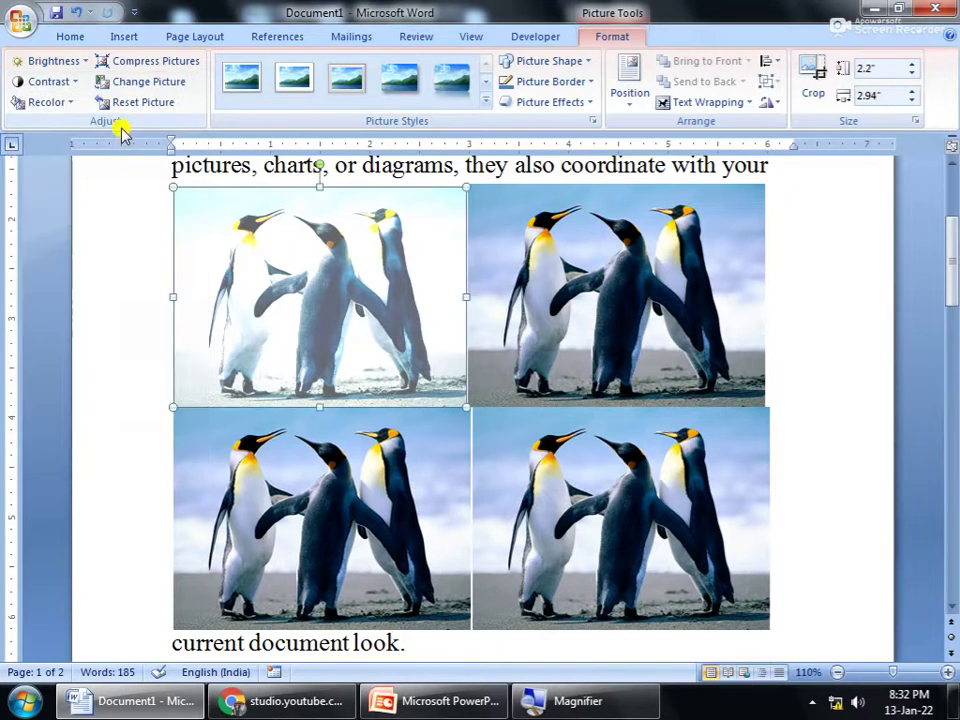
Step: Darken the top-right penguin picture to -40% brightness
left_click(566, 285)
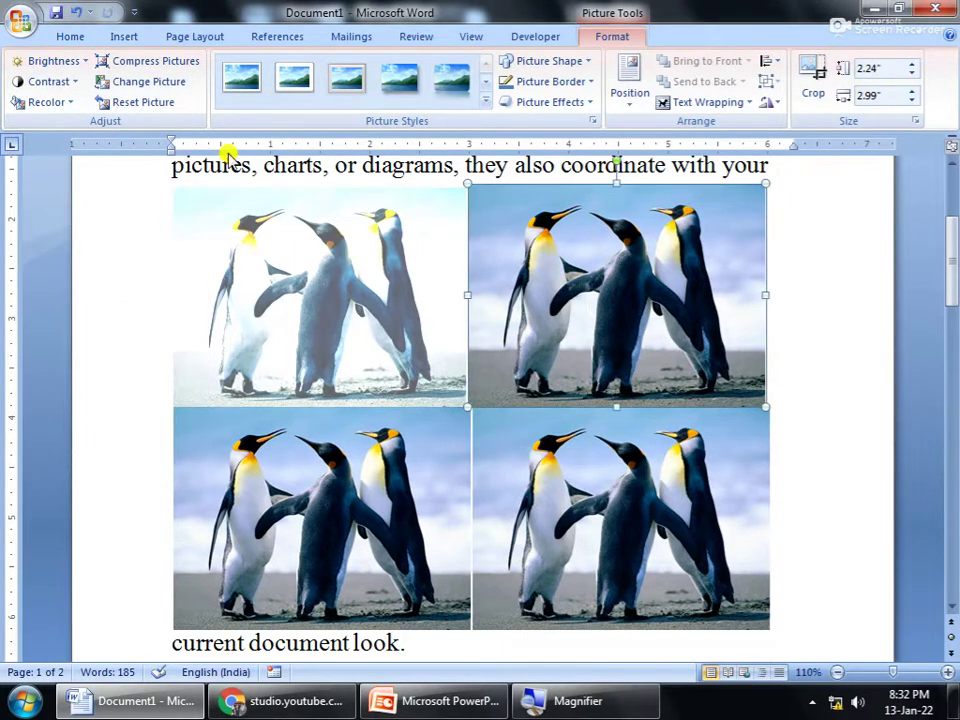
left_click(40, 61)
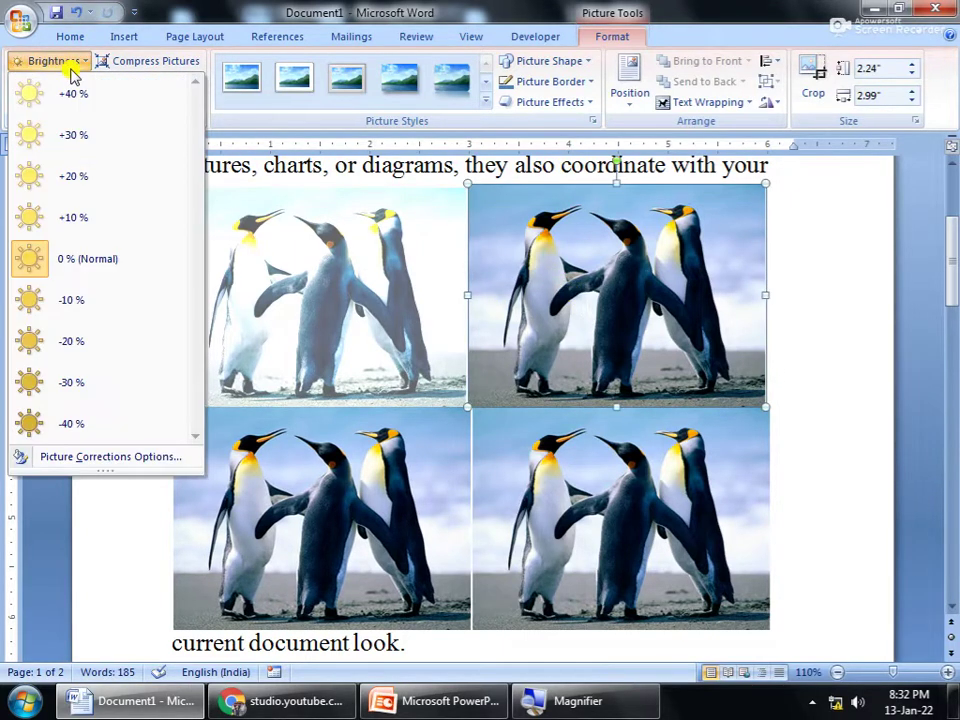
left_click(90, 428)
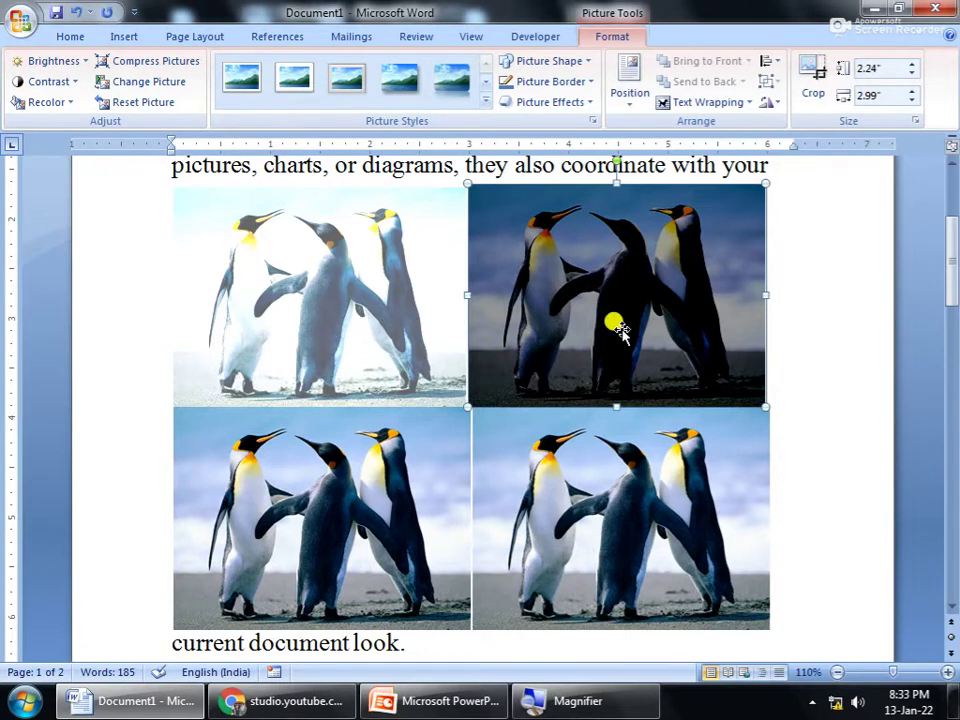
left_click(318, 497)
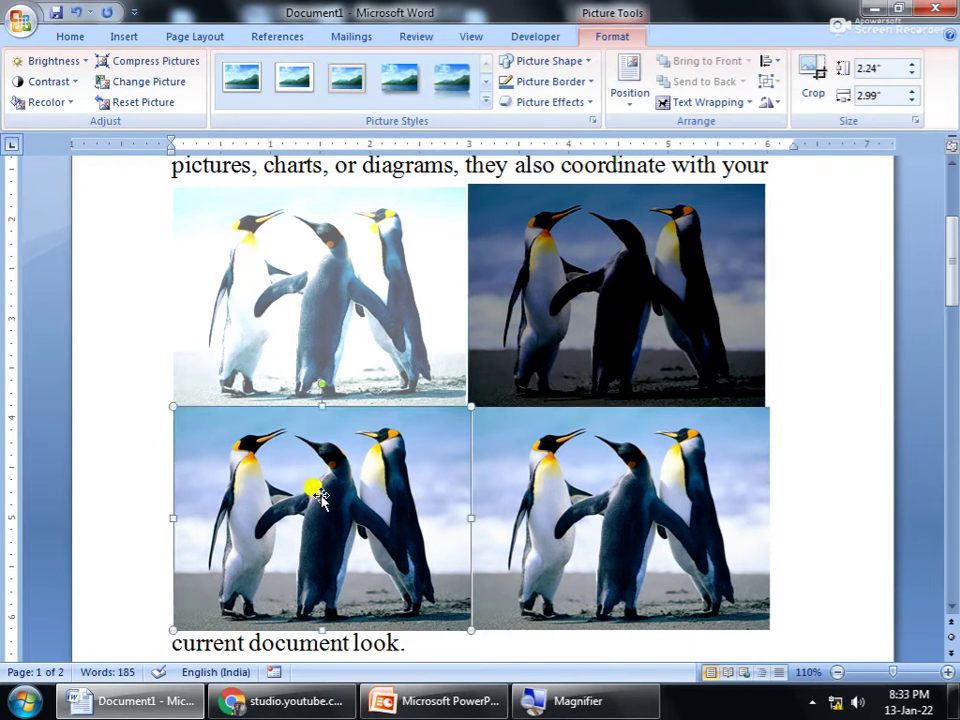
Step: Set the bottom-left penguin picture's contrast to +40% and the bottom-right one's to -40%
left_click(50, 82)
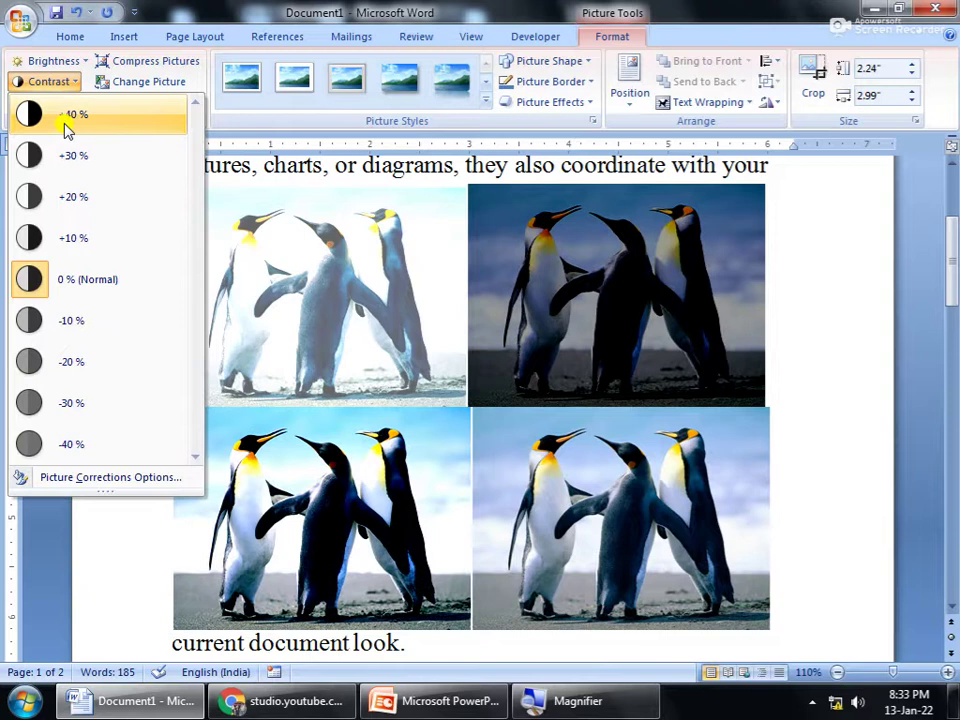
left_click(66, 120)
left_click(570, 458)
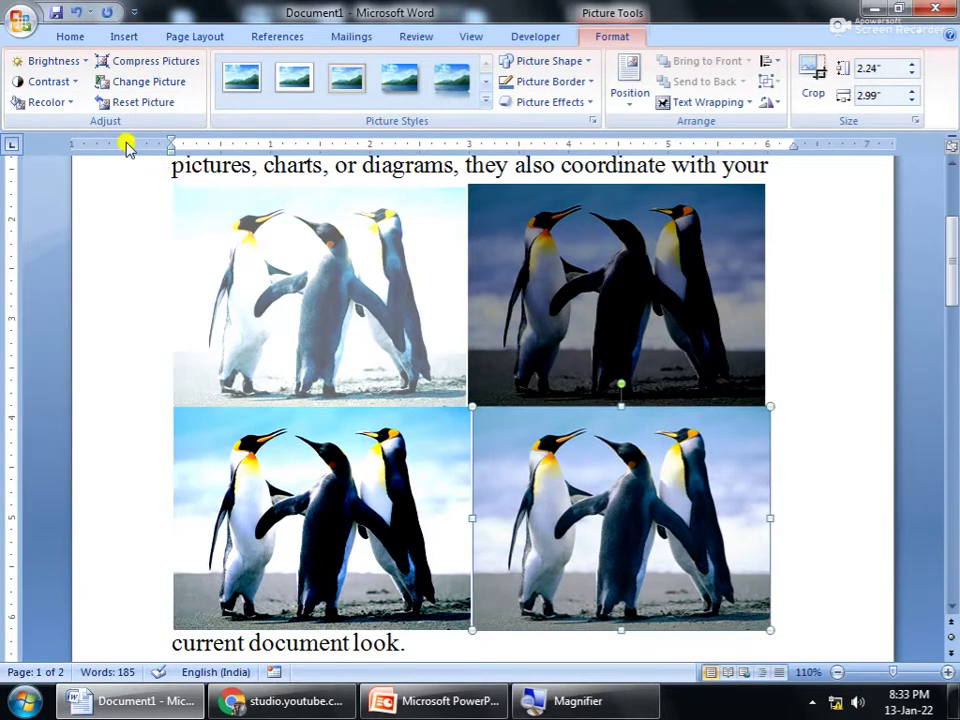
left_click(48, 81)
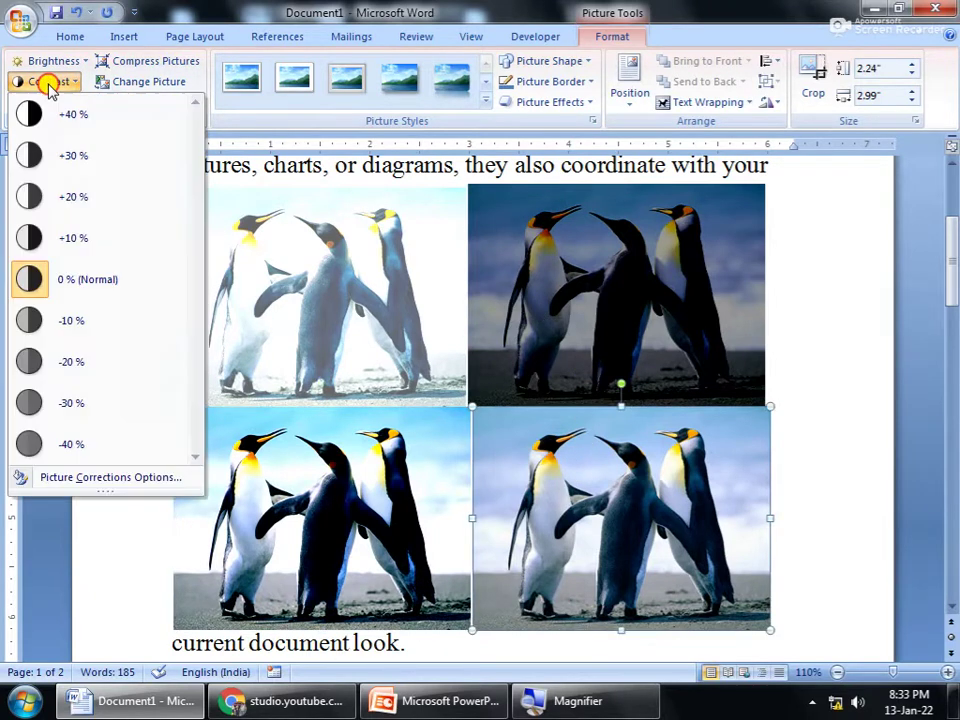
left_click(86, 447)
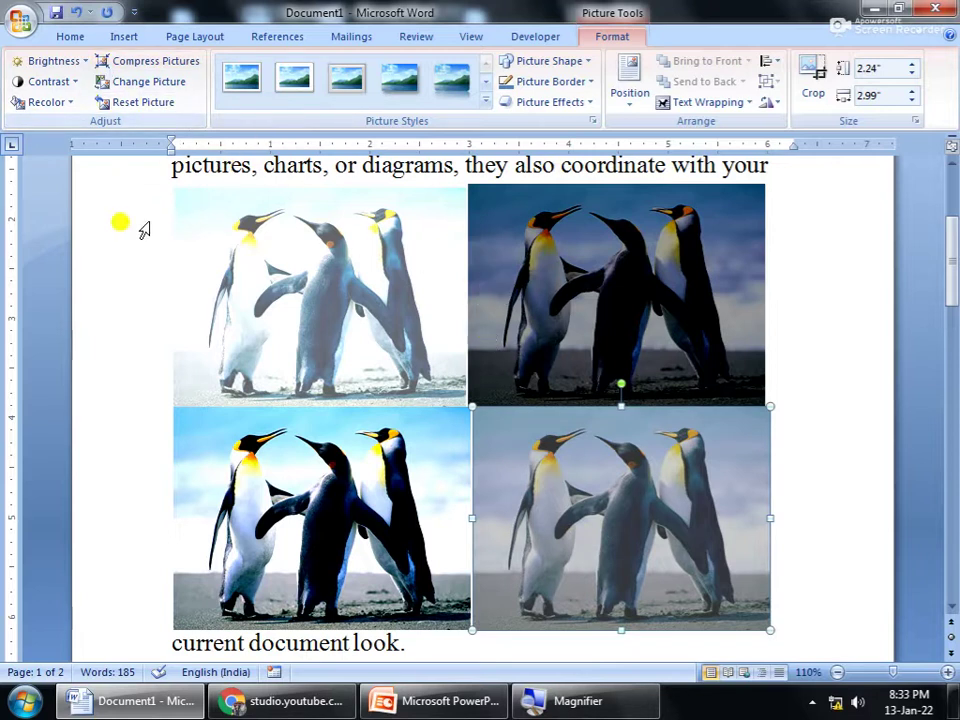
Step: Undo the adjustments on all four penguin pictures, restoring their original look
left_click(80, 9)
left_click(80, 9)
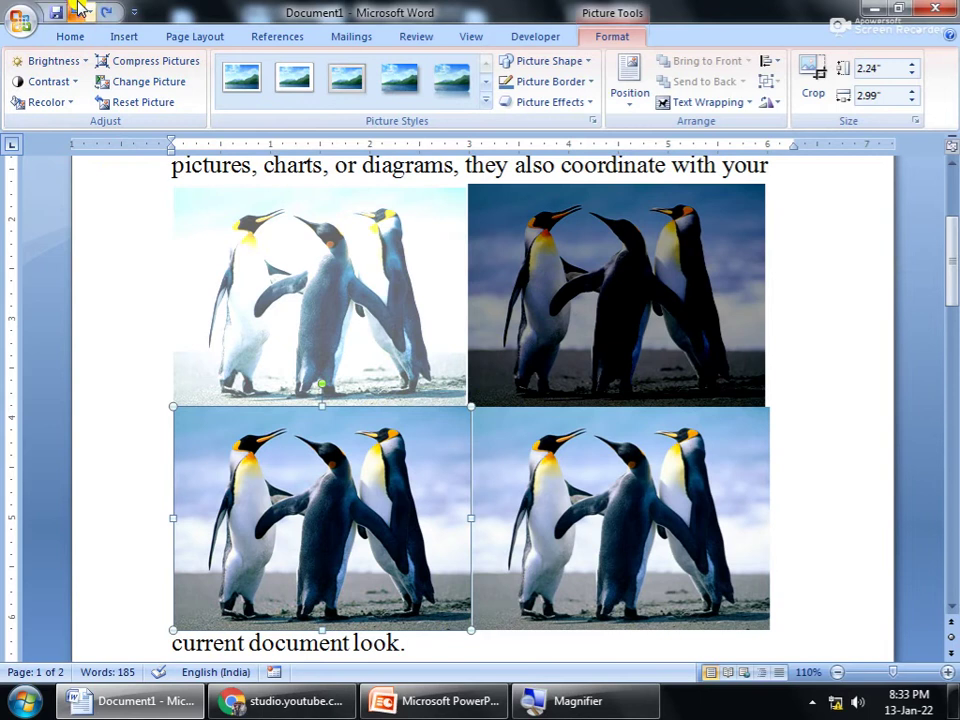
left_click(80, 9)
left_click(80, 9)
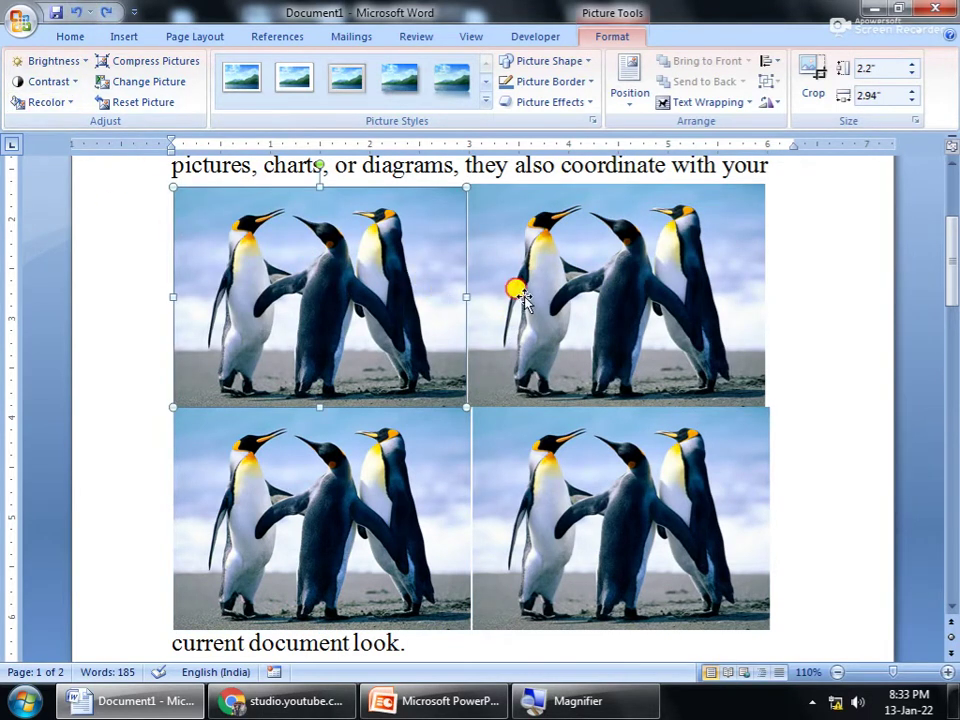
Step: Recolor the top-right penguin picture with the dark green variation
left_click(45, 104)
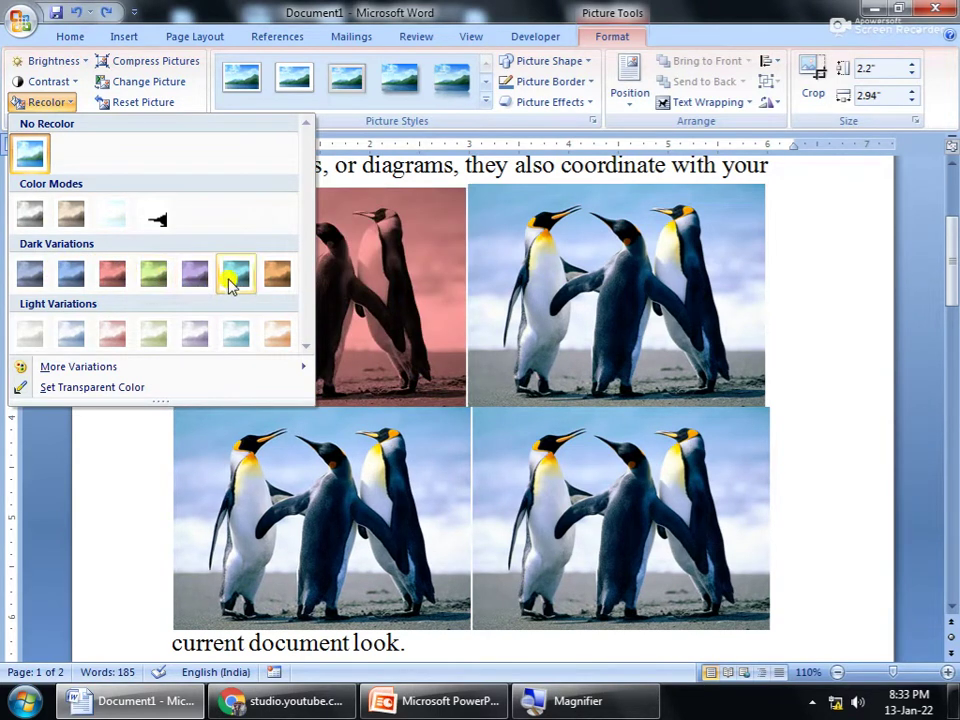
left_click(493, 298)
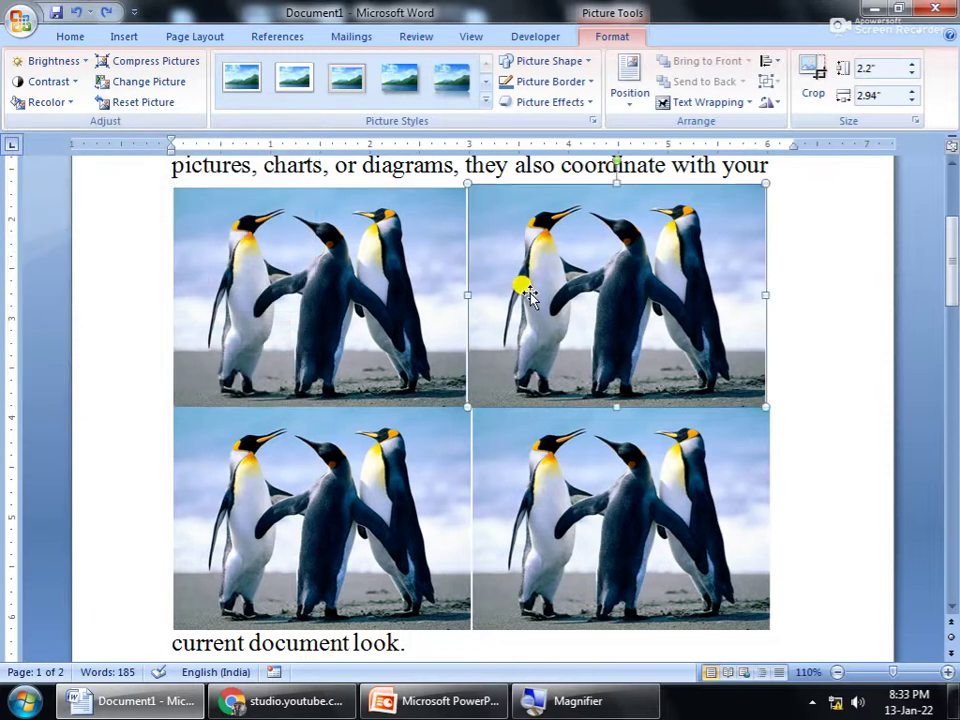
left_click(45, 81)
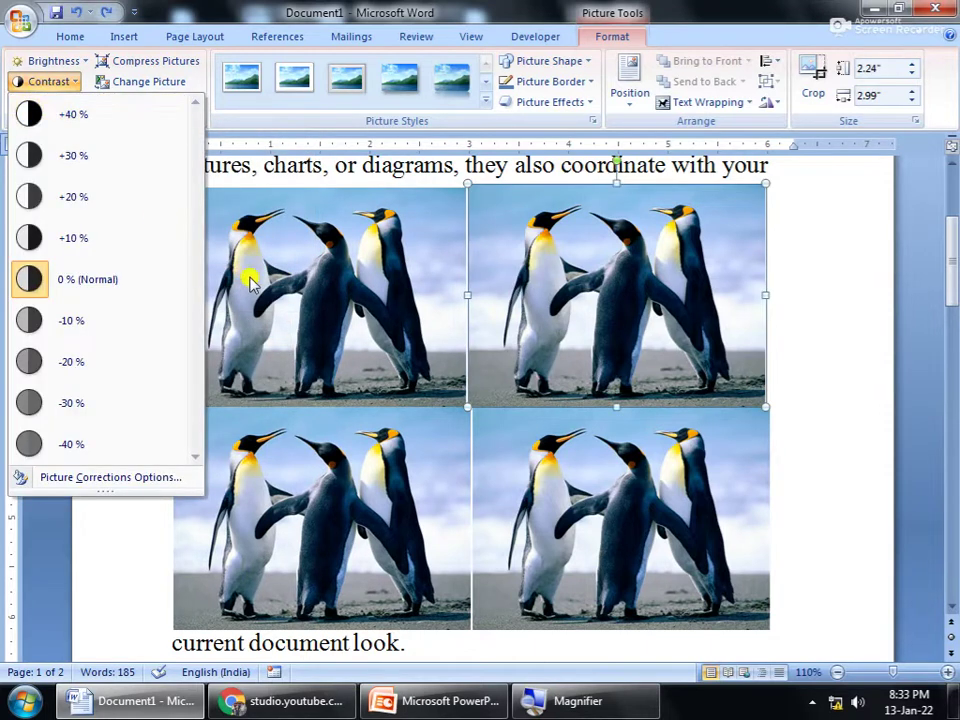
left_click(520, 300)
left_click(45, 102)
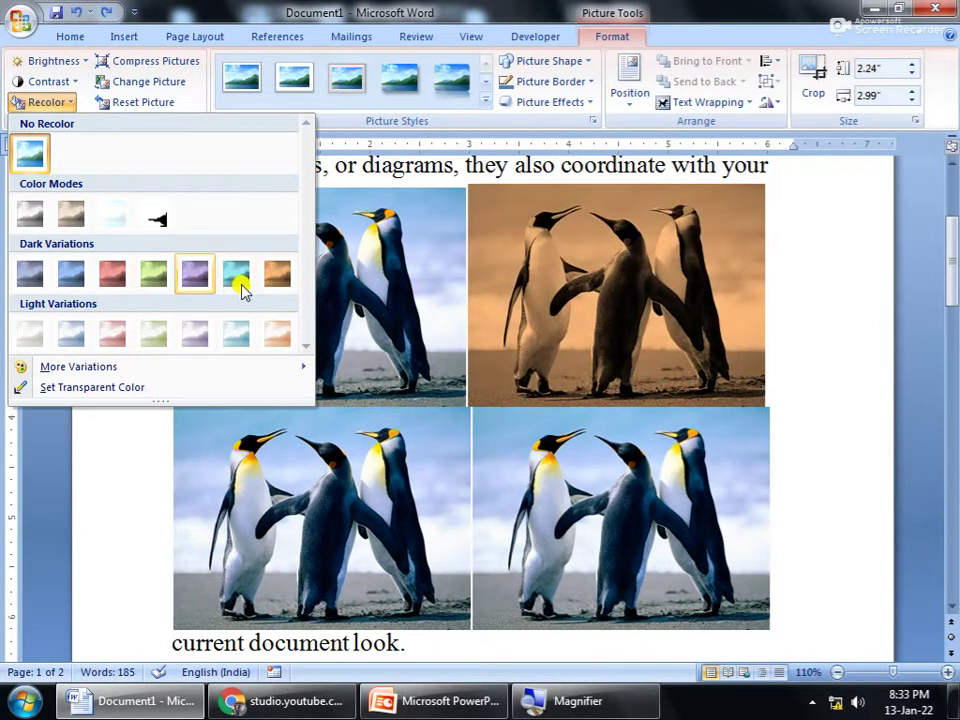
left_click(156, 279)
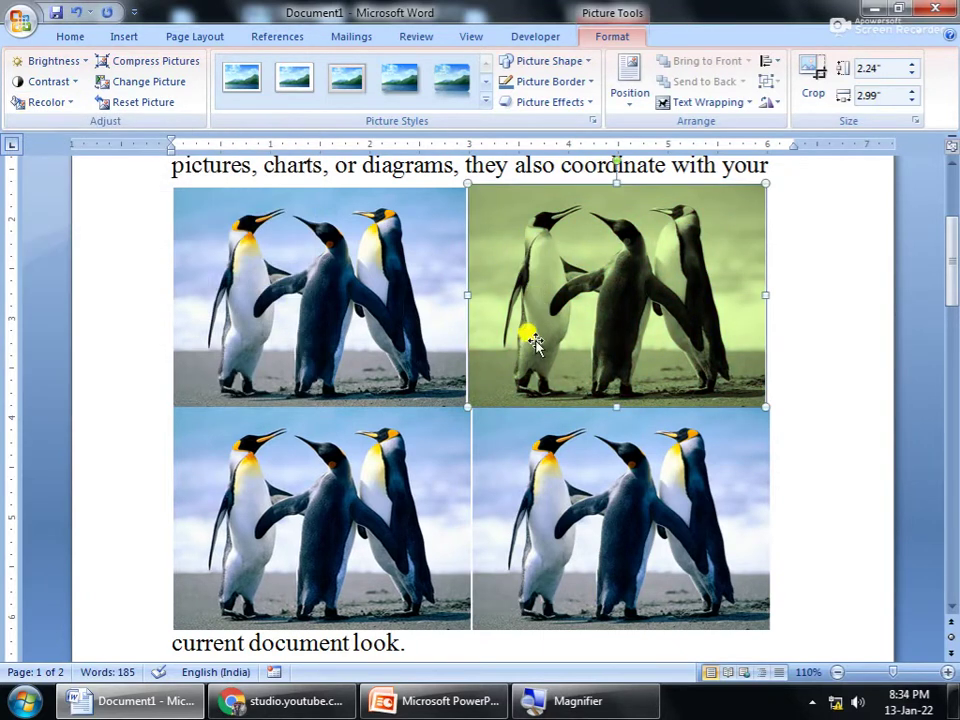
Step: Try the light green recolor on the bottom-right penguin picture, then undo it
left_click(548, 438)
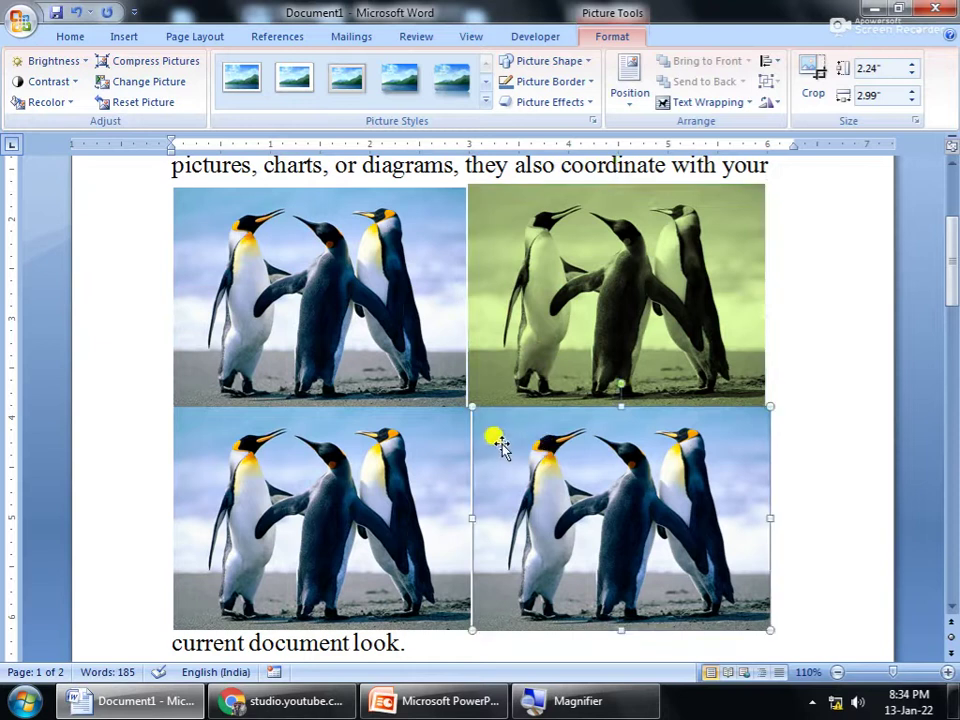
left_click(45, 104)
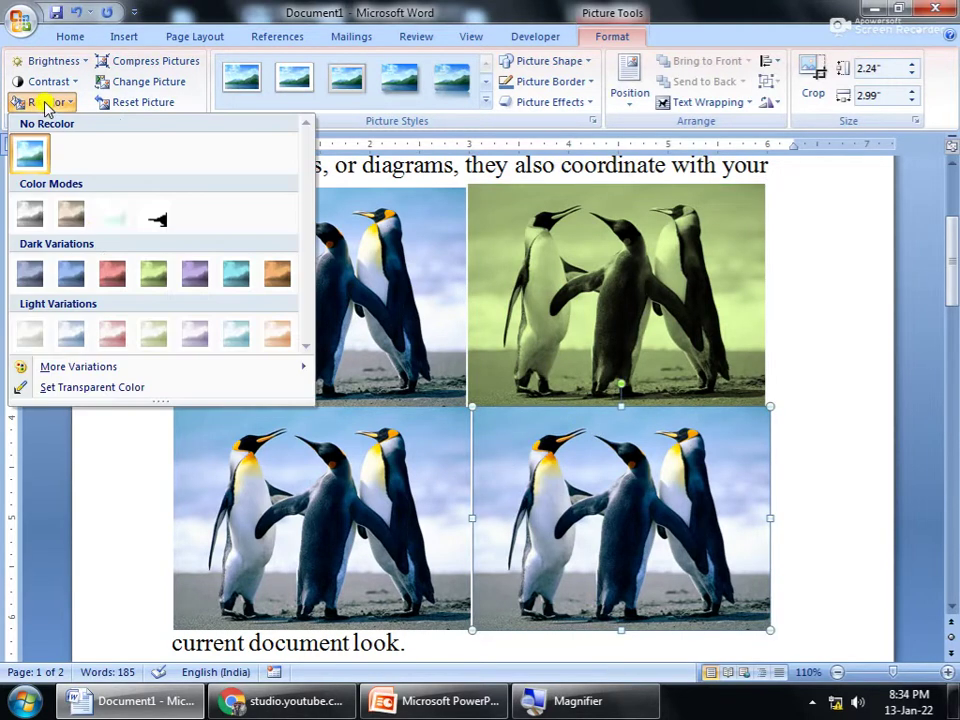
left_click(155, 337)
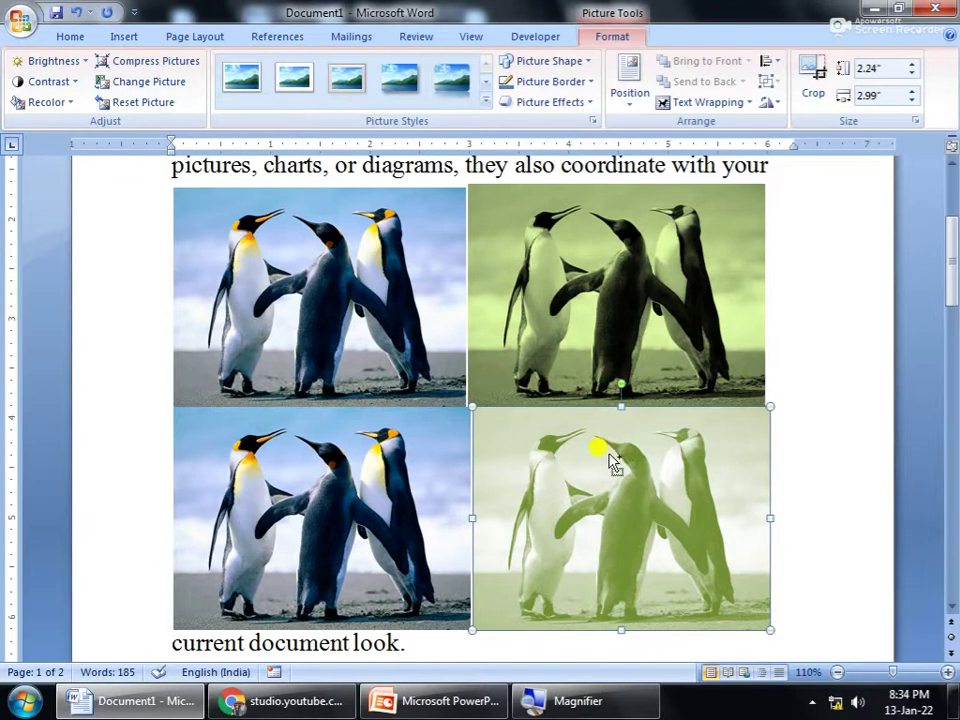
key("ctrl+z")
key("ctrl+z")
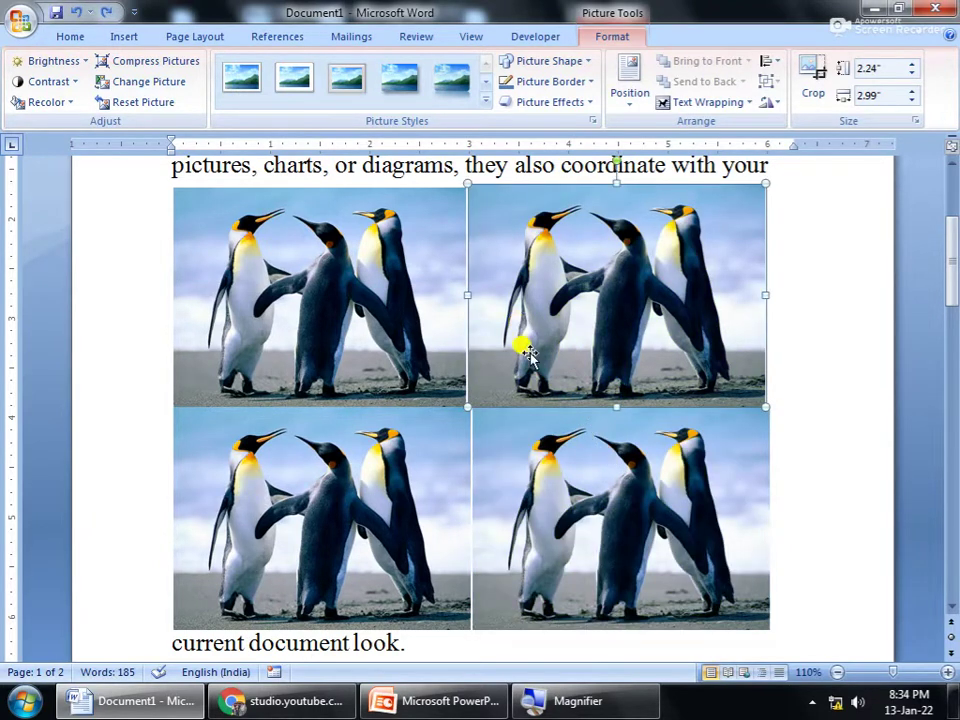
left_click(56, 103)
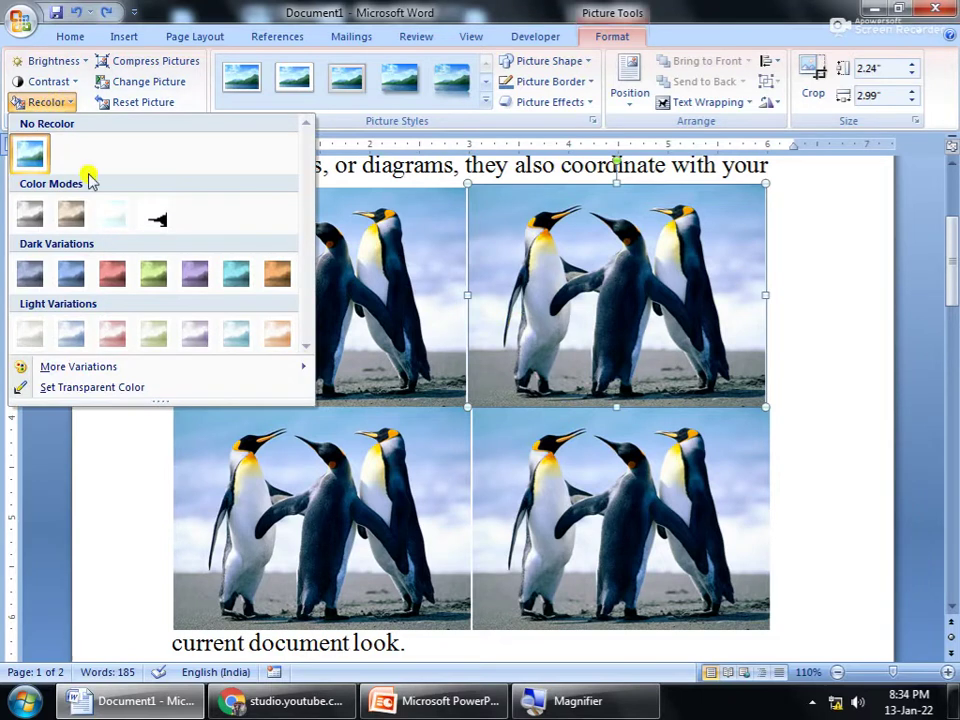
mouse_move(110, 373)
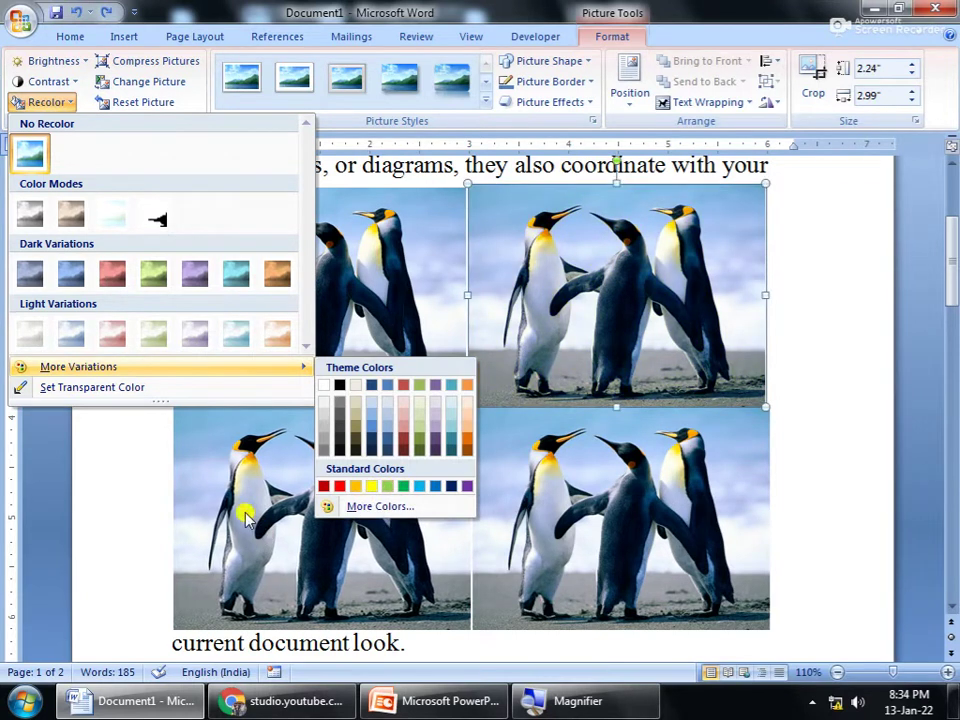
left_click(170, 390)
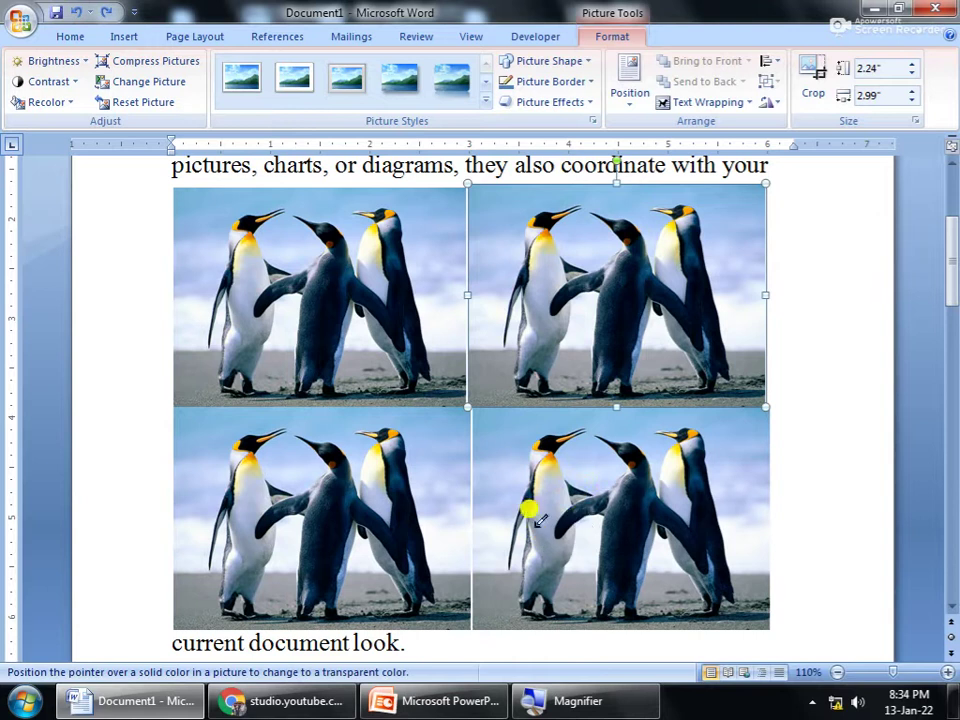
left_click(742, 302)
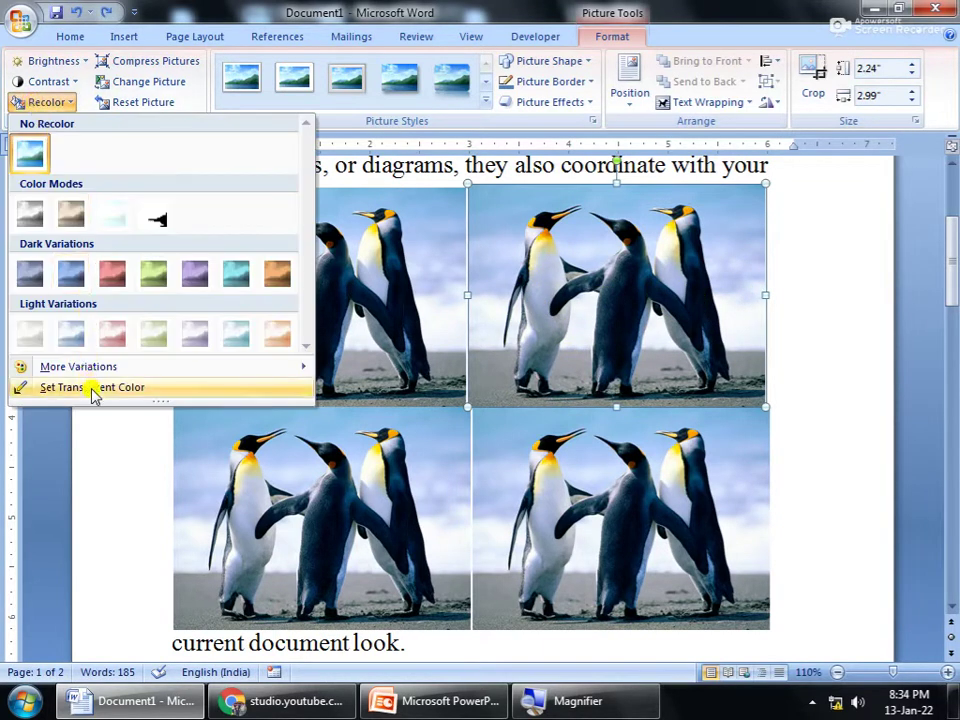
left_click(92, 388)
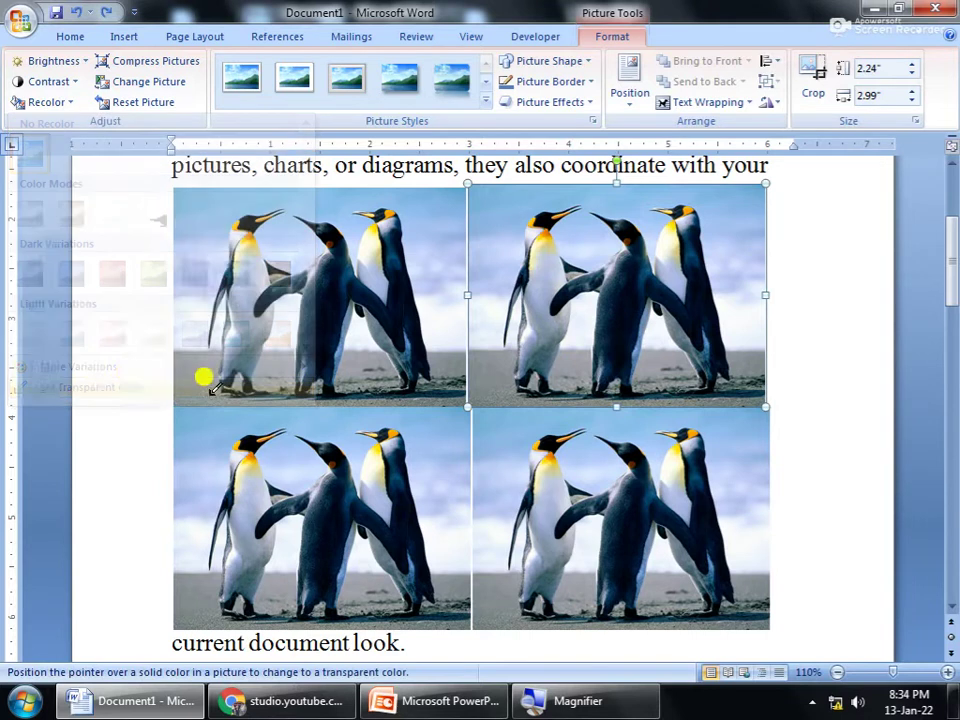
left_click(325, 295)
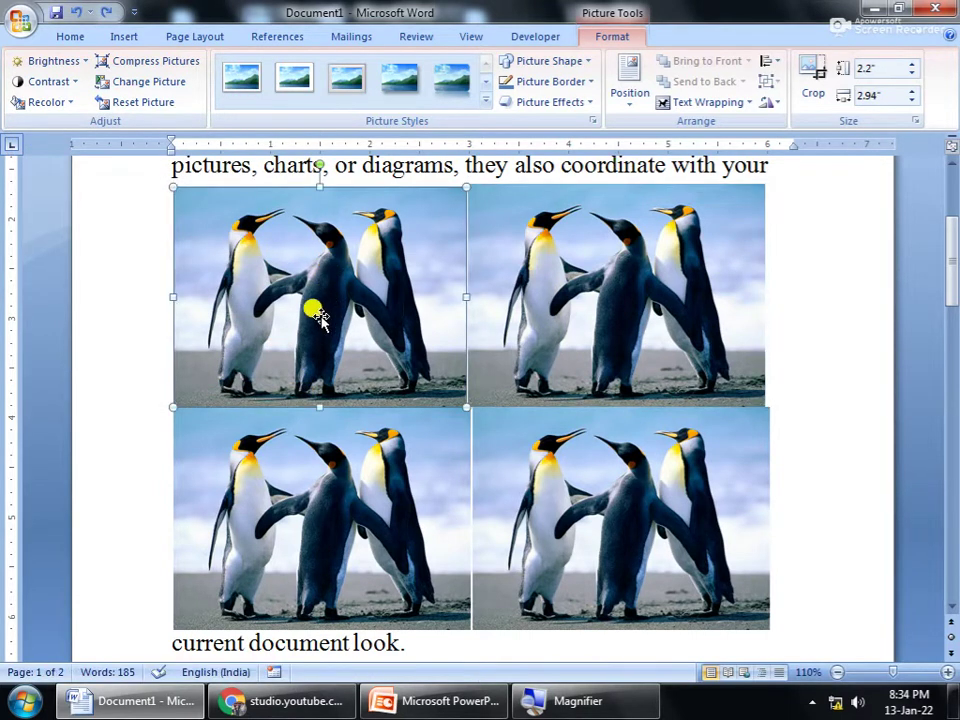
left_click(321, 452)
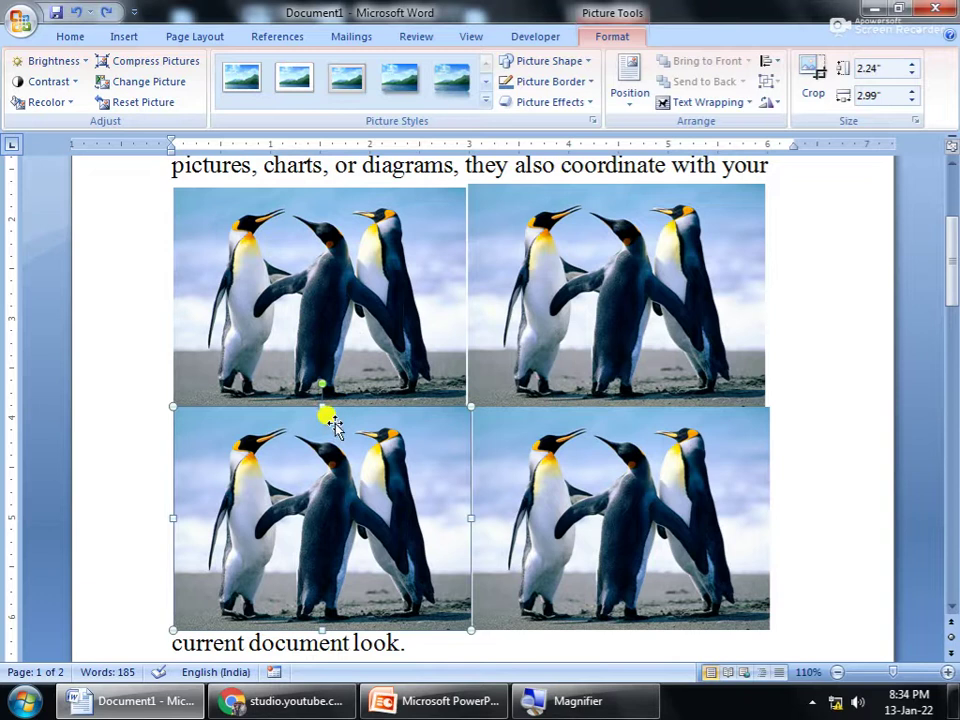
left_click(321, 336)
left_click(40, 102)
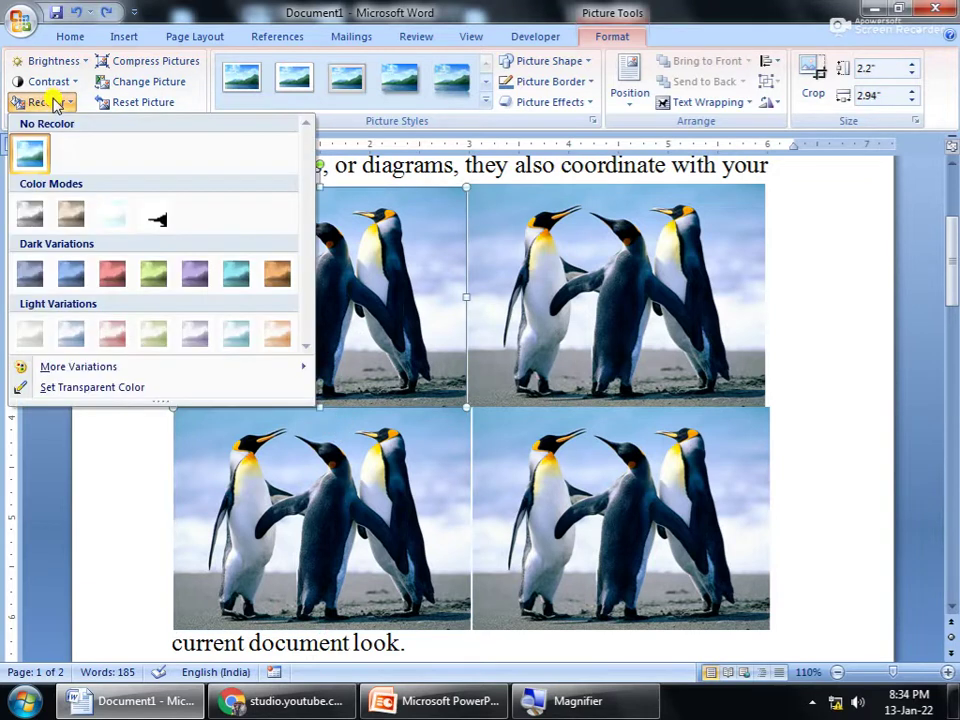
left_click(116, 391)
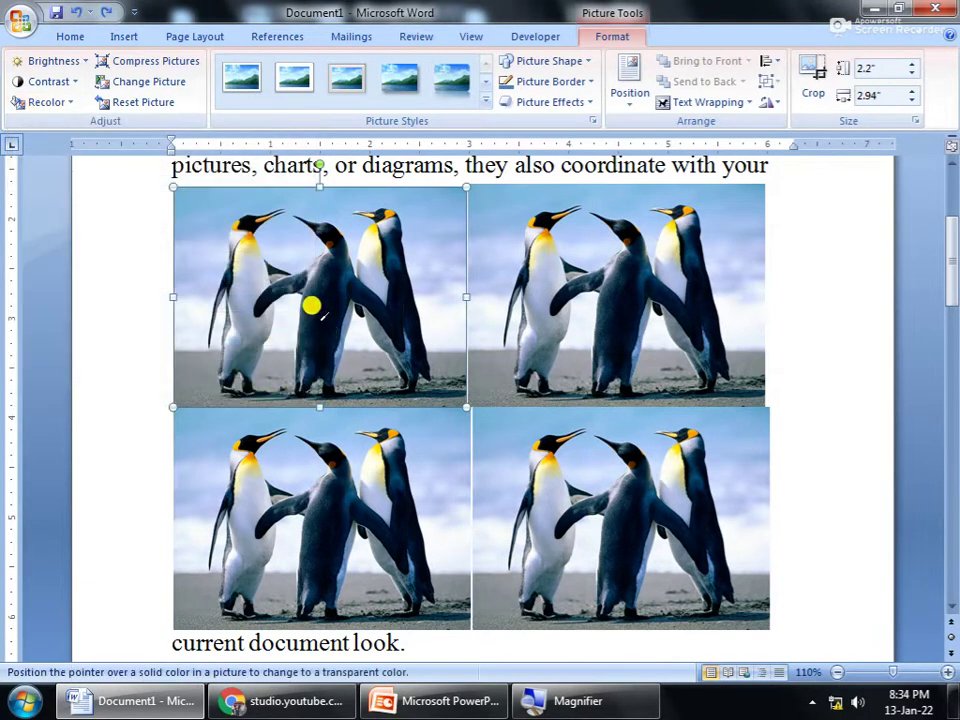
left_click(280, 212)
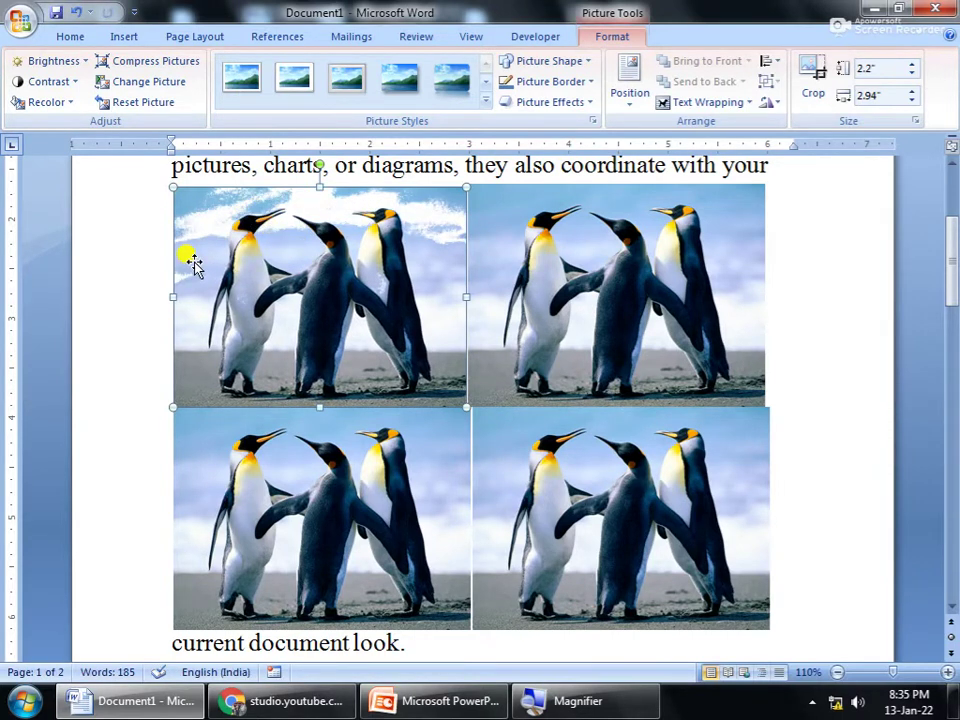
key("ctrl+z")
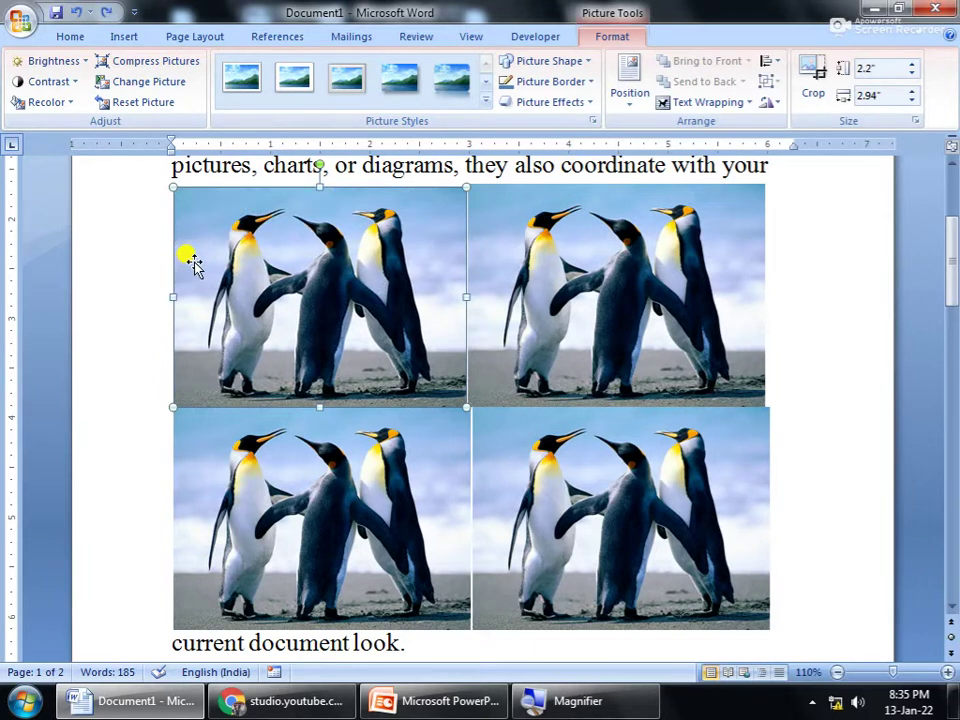
left_click(55, 104)
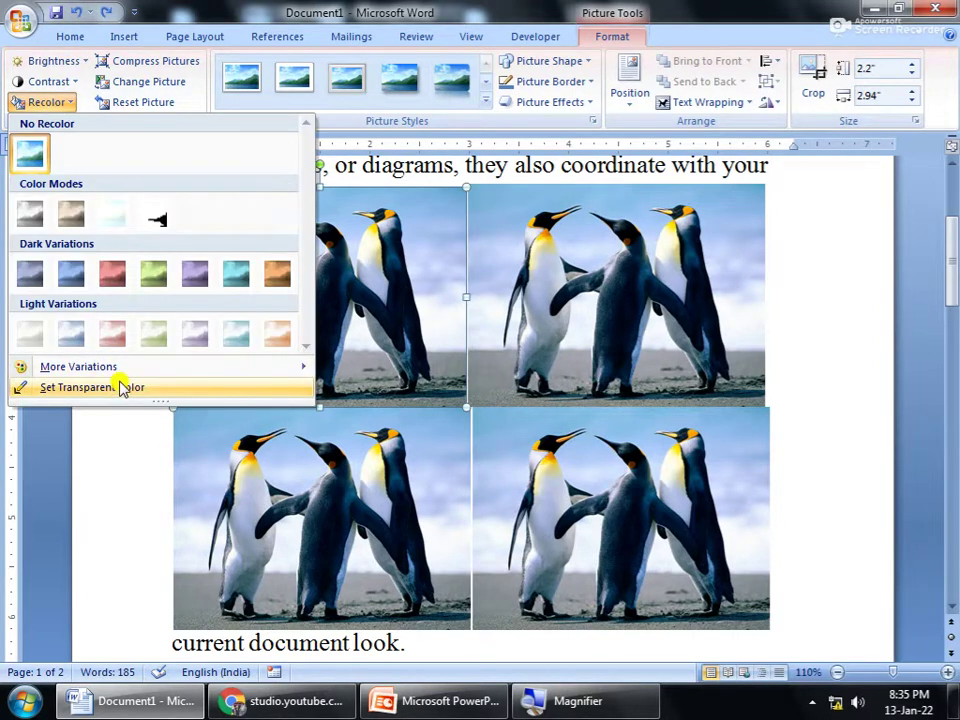
left_click(296, 494)
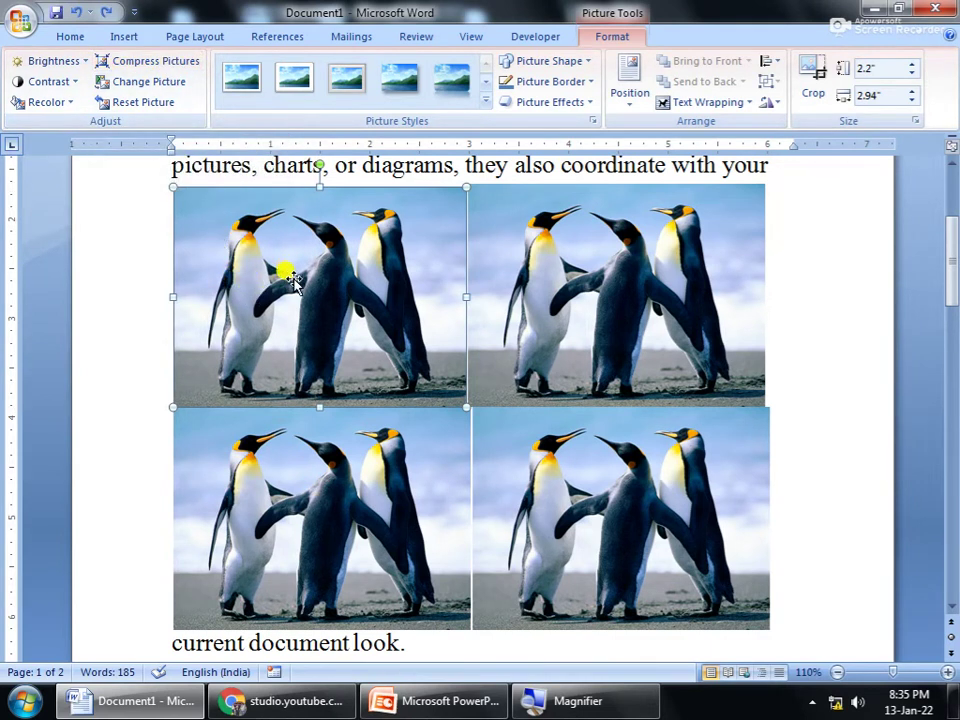
left_click(580, 343)
left_click(400, 450)
left_click(549, 471)
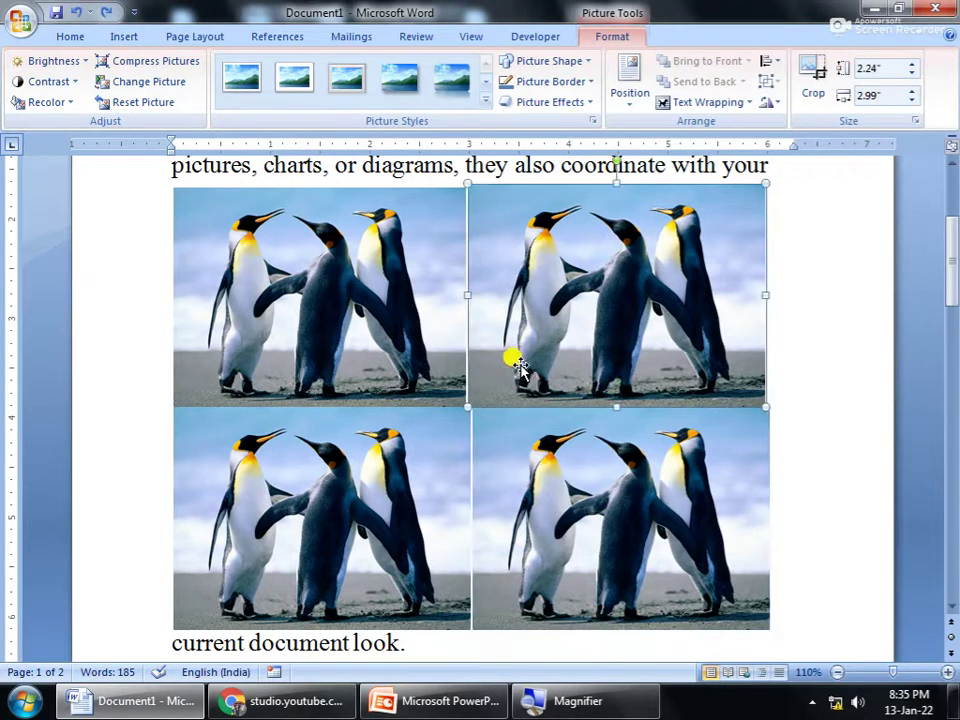
Step: Delete the bottom-right, bottom-left and top-right penguin copies
key("Delete")
left_click(420, 506)
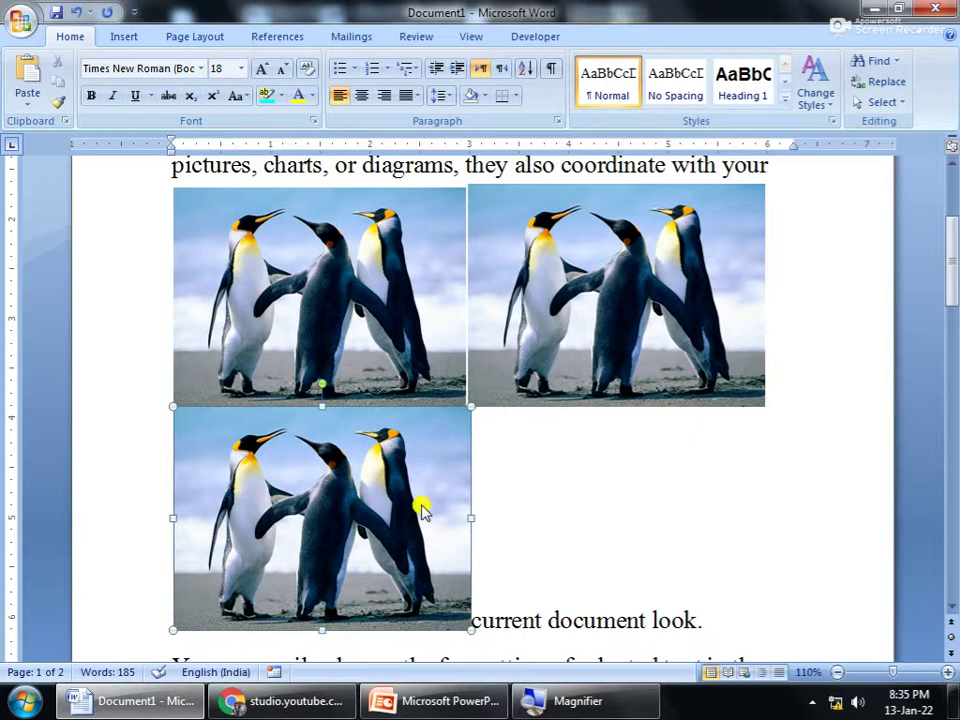
key("Delete")
left_click(545, 358)
key("Delete")
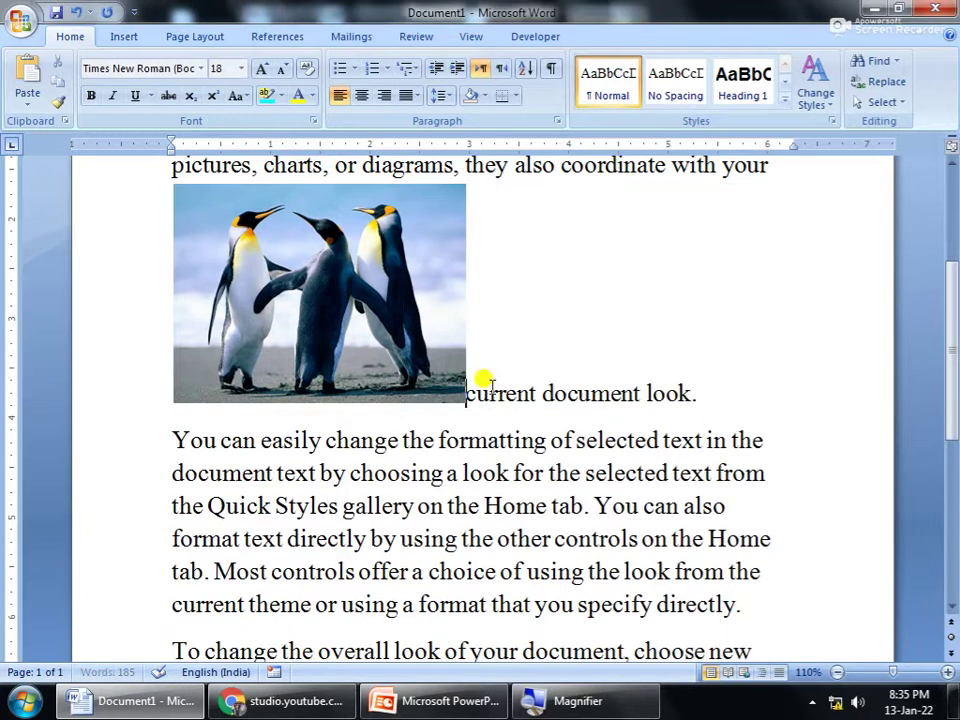
Step: Enlarge the remaining penguin picture to nearly the full text width
left_click(410, 378)
left_click_drag(467, 404, 707, 593)
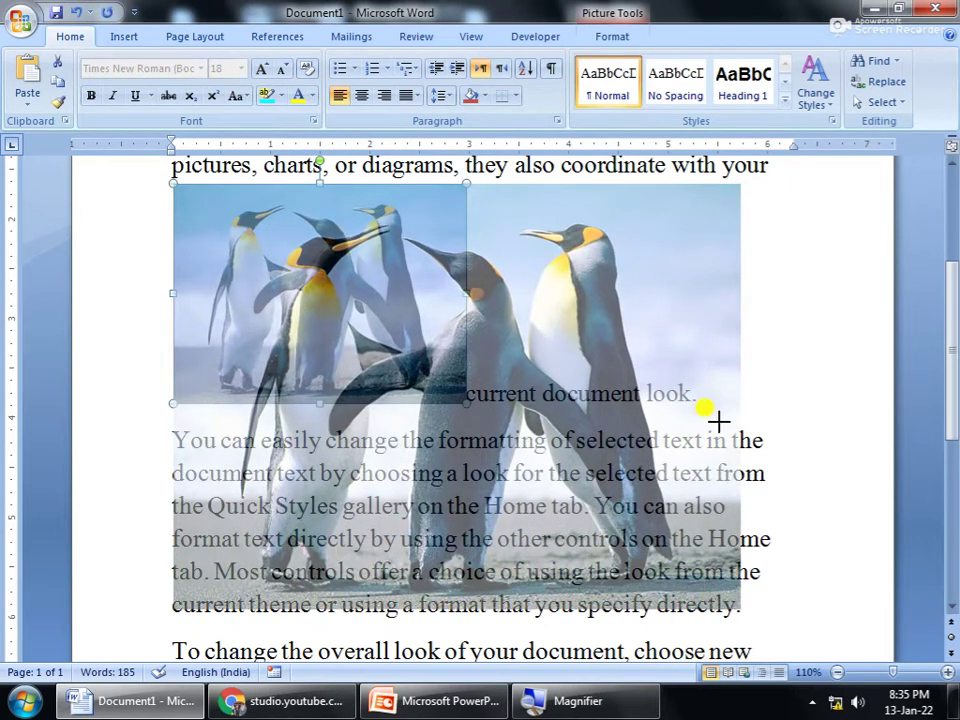
left_click_drag(707, 593, 713, 593)
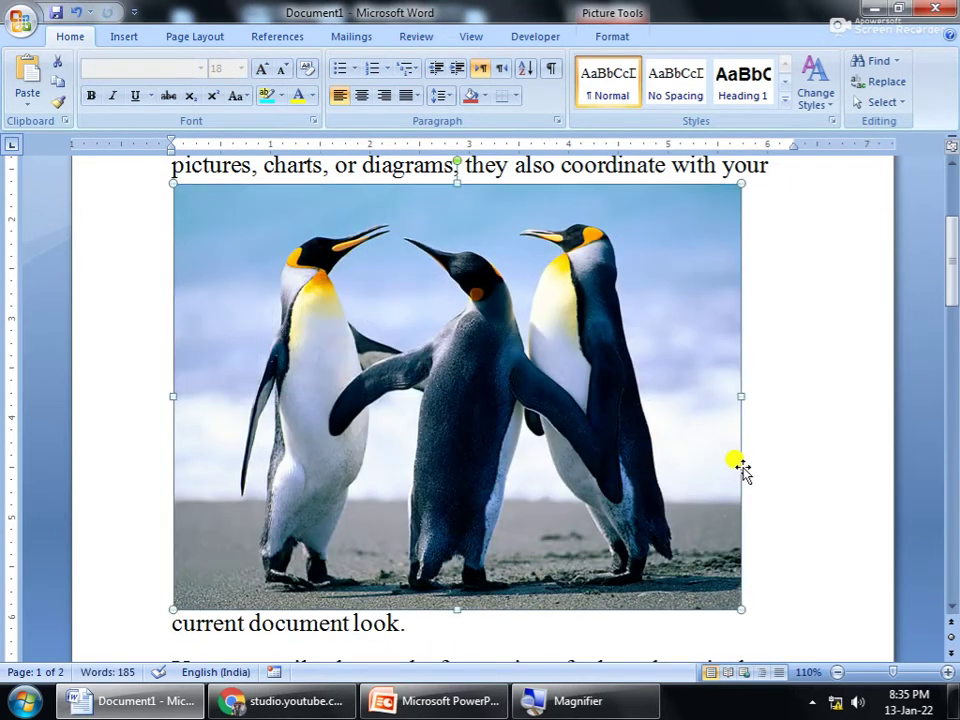
Step: Save the document to the Desktop as 'pic 1' and close Word
key("ctrl+s")
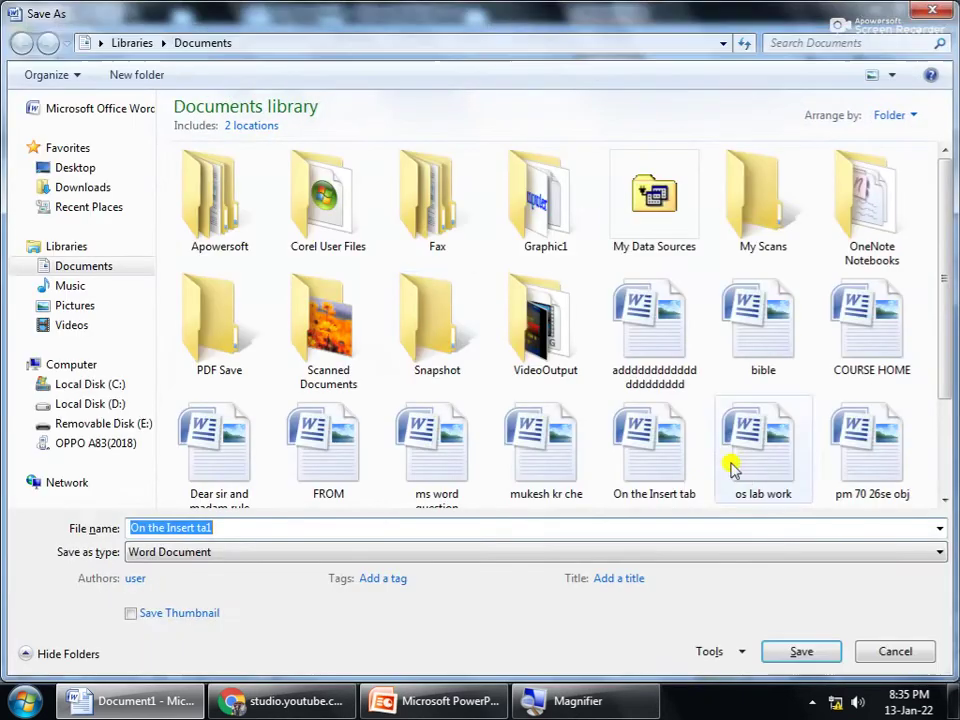
left_click(100, 165)
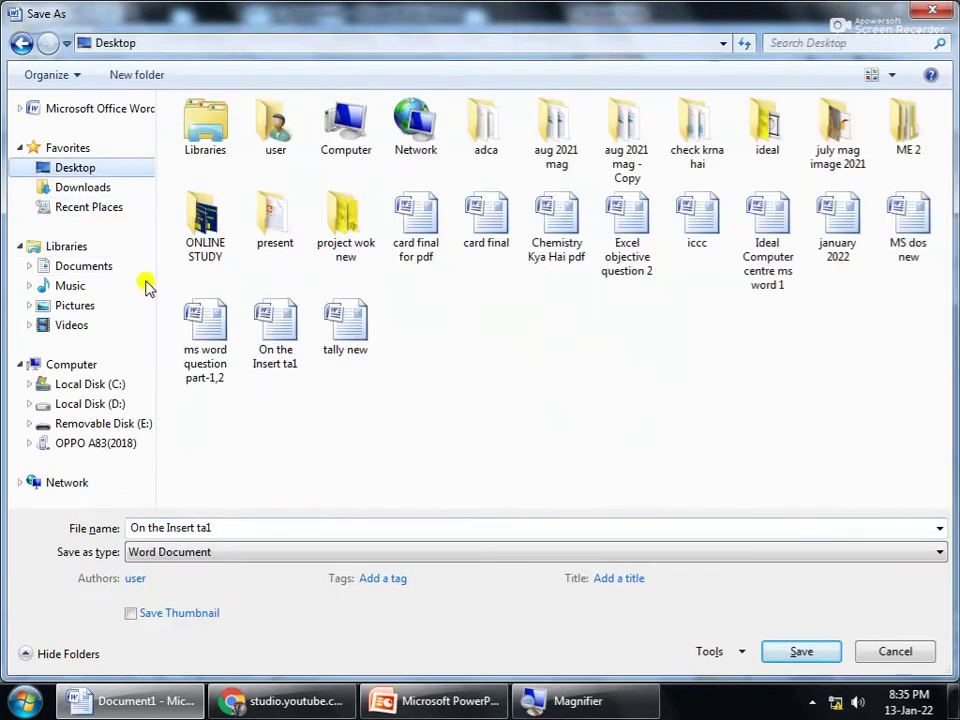
left_click(256, 532)
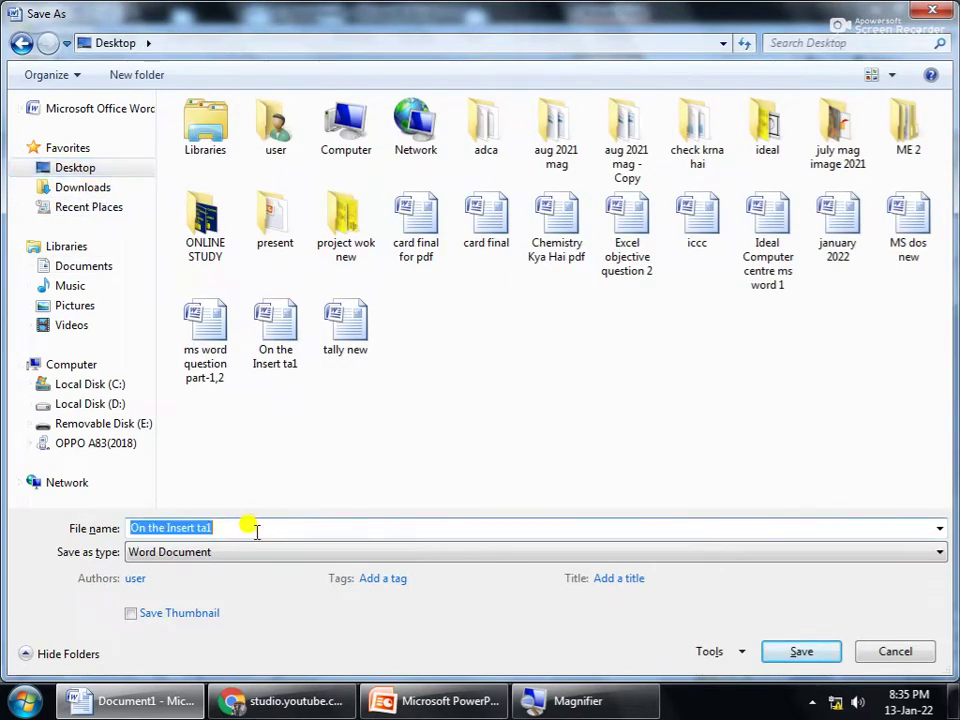
type("p")
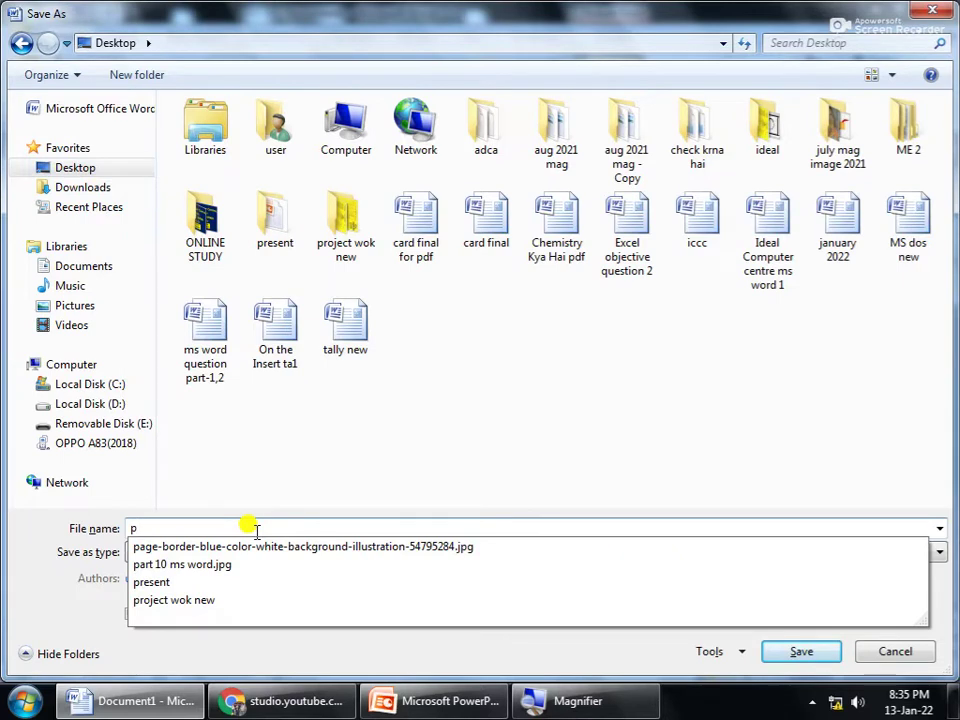
type("ic")
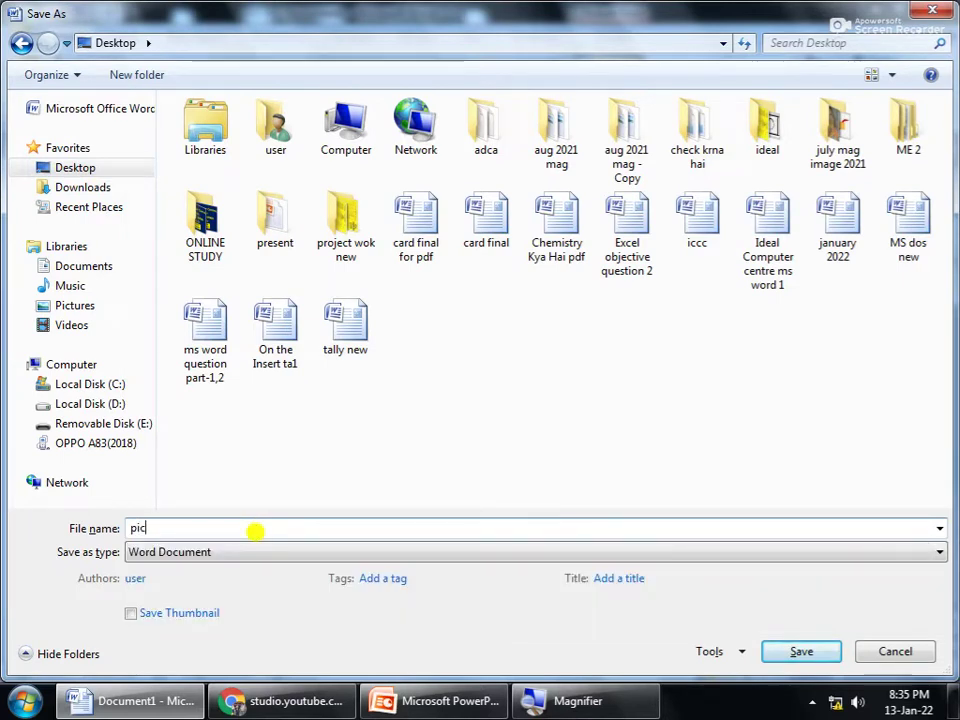
type(" 1")
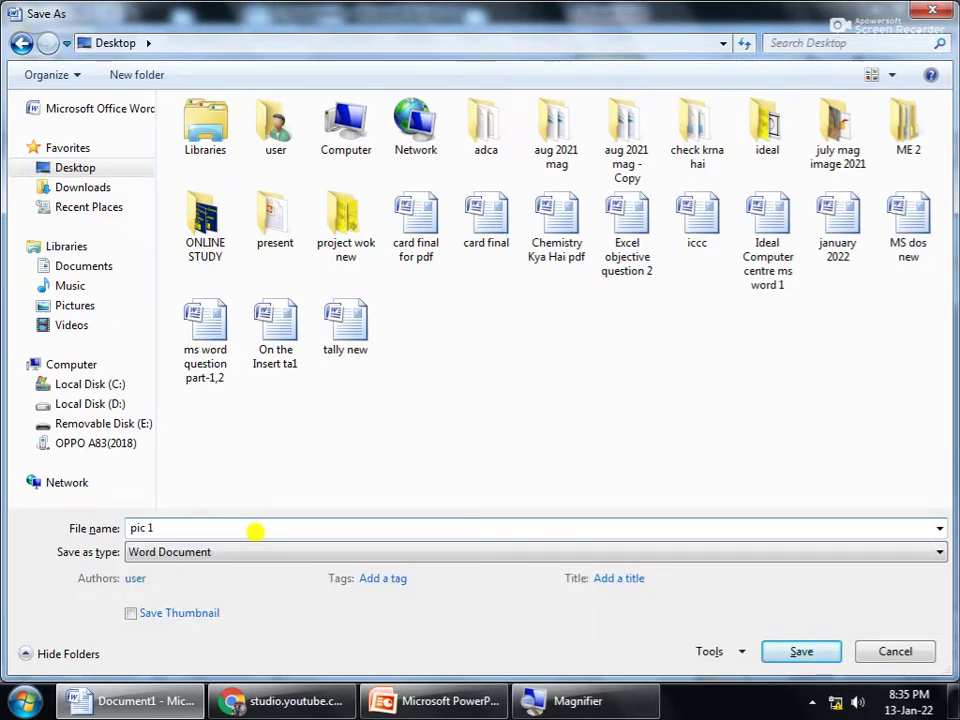
left_click(812, 652)
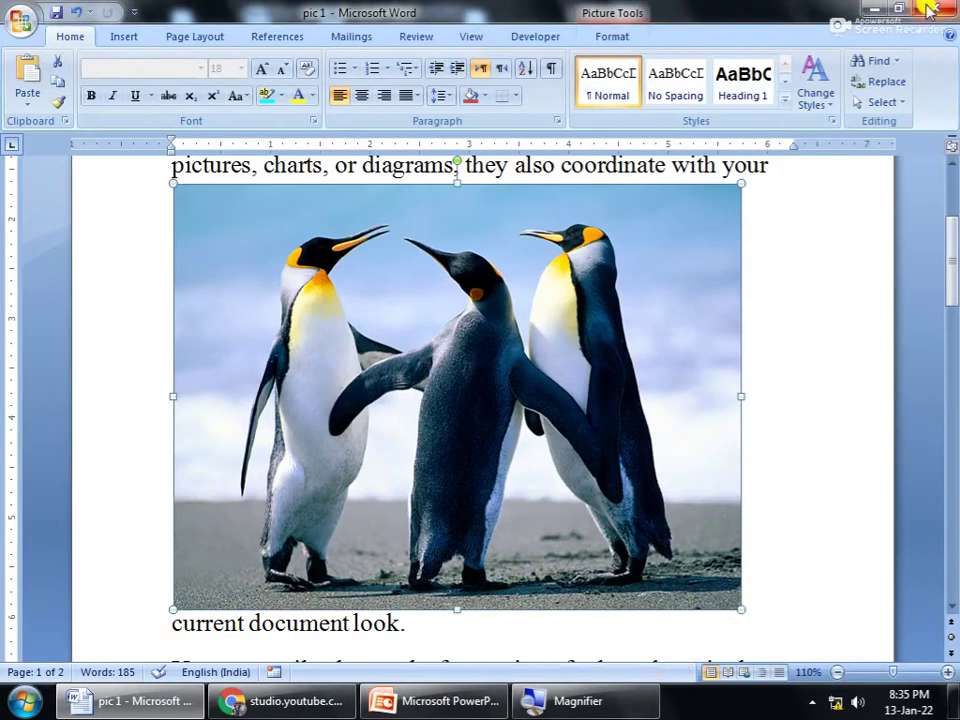
left_click(932, 9)
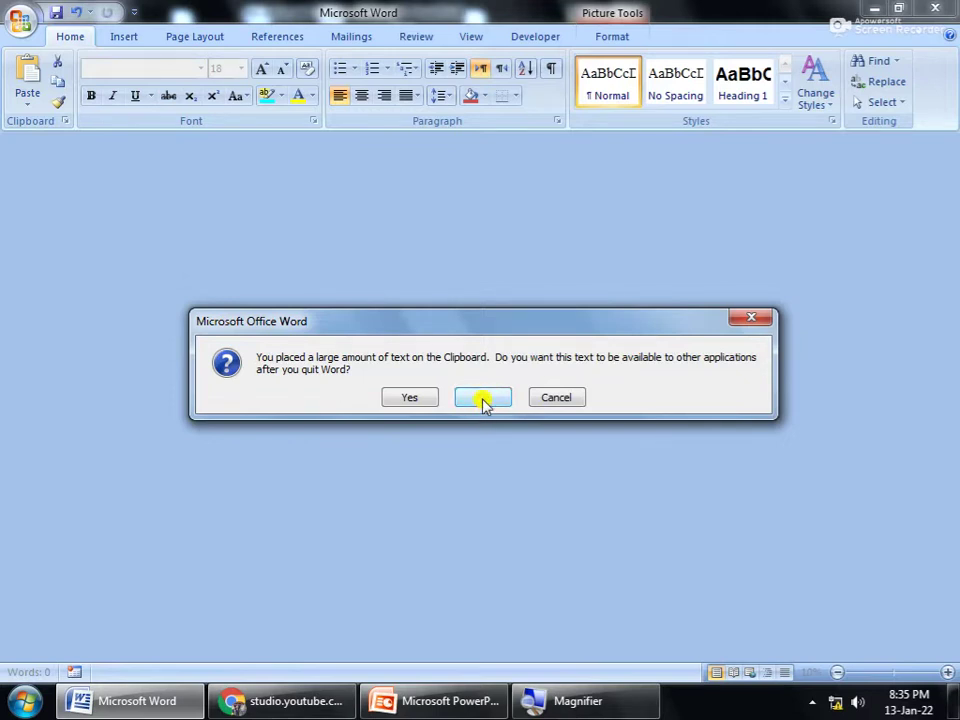
Step: Quit Word without keeping clipboard text and duplicate pic 1 on the desktop as 'pic 1 - Copy'
left_click(484, 399)
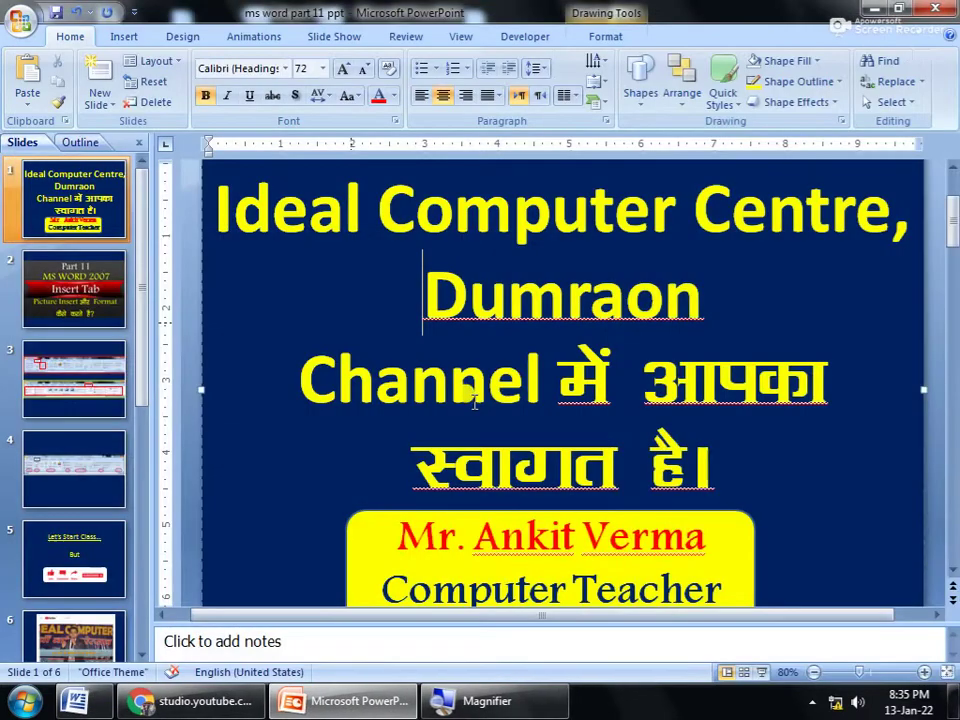
left_click(953, 706)
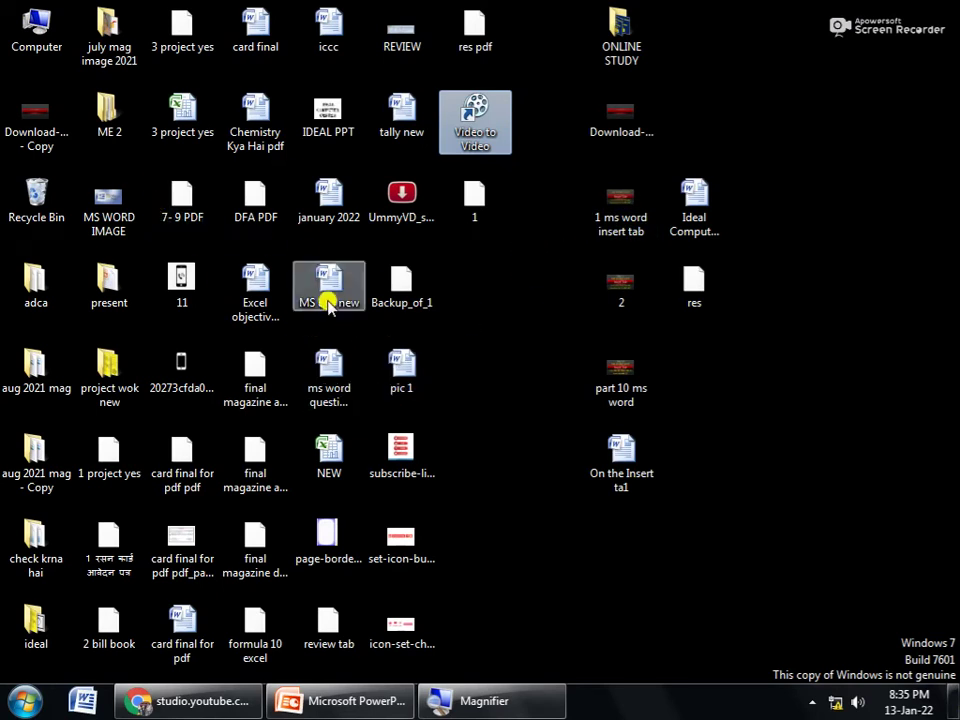
left_click(404, 365)
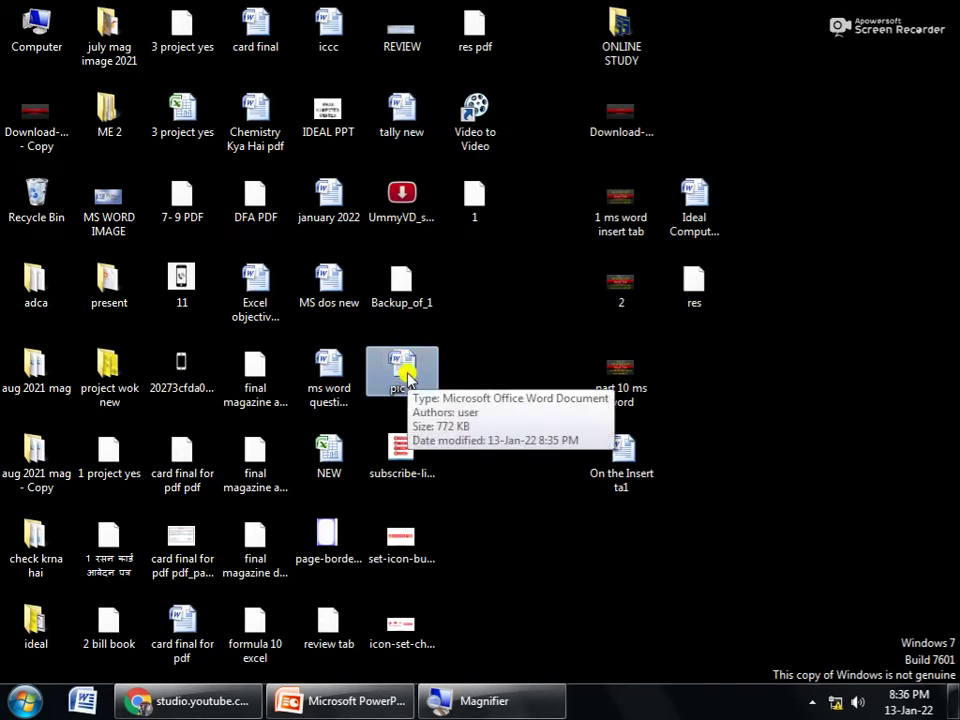
key("super+plus")
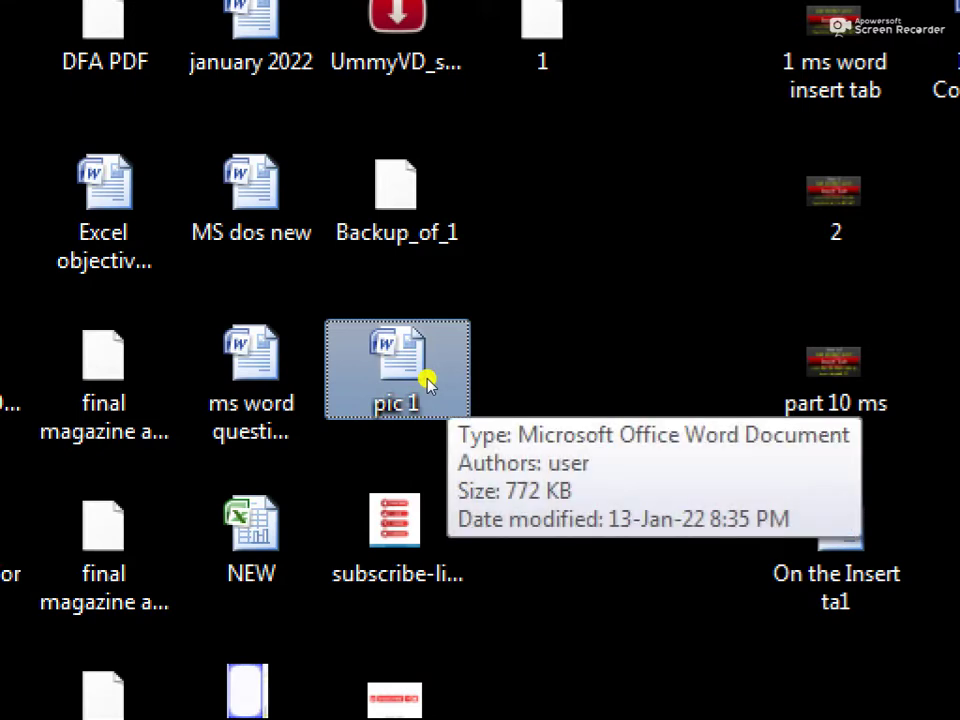
key("super+minus")
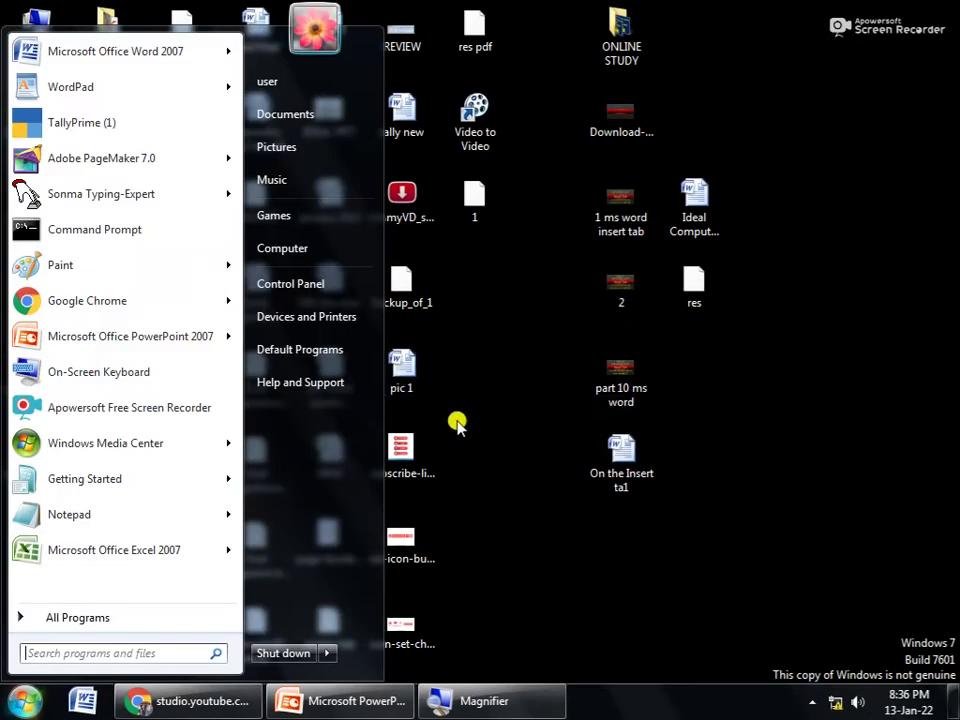
left_click(457, 424)
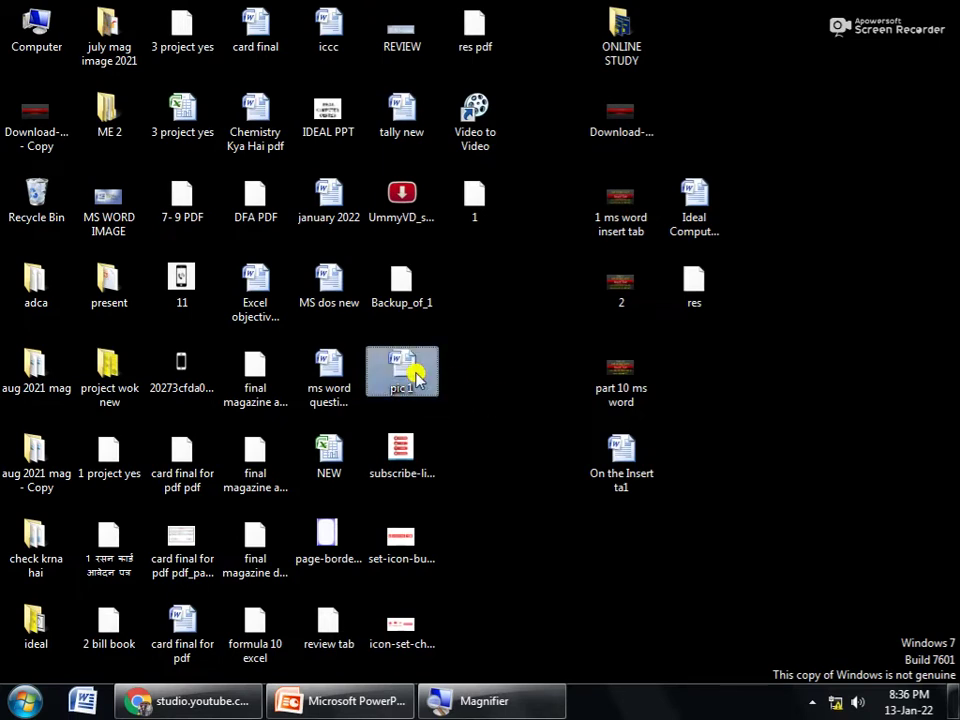
key("ctrl+c")
key("ctrl+v")
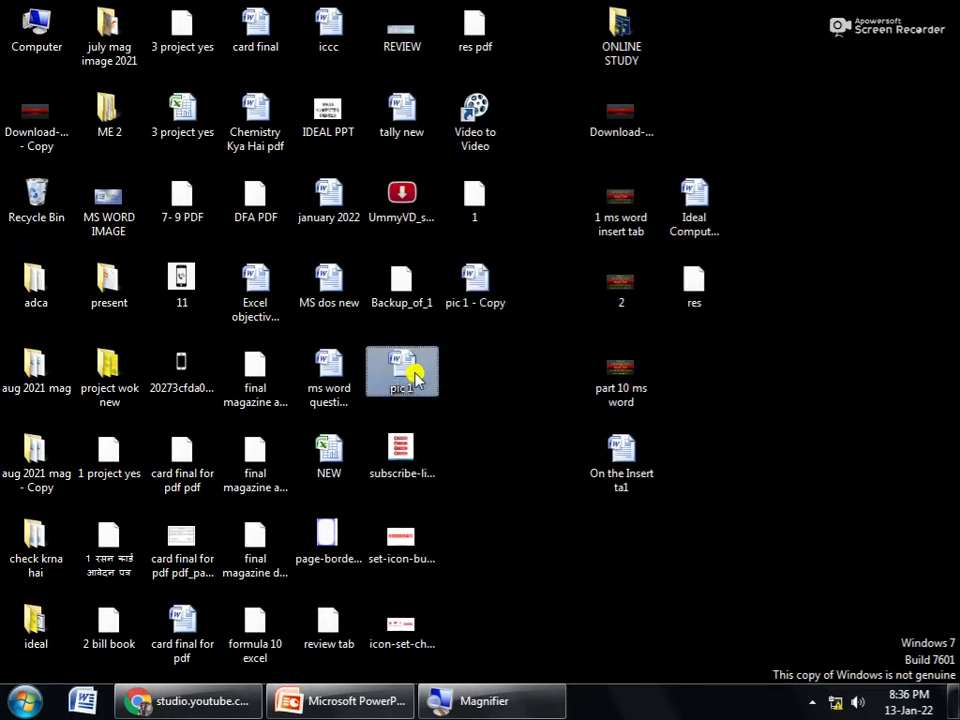
Step: Open 'pic 1 - Copy' and bring up Compress Pictures for the selected penguin picture only
left_click(482, 305)
double_click(482, 304)
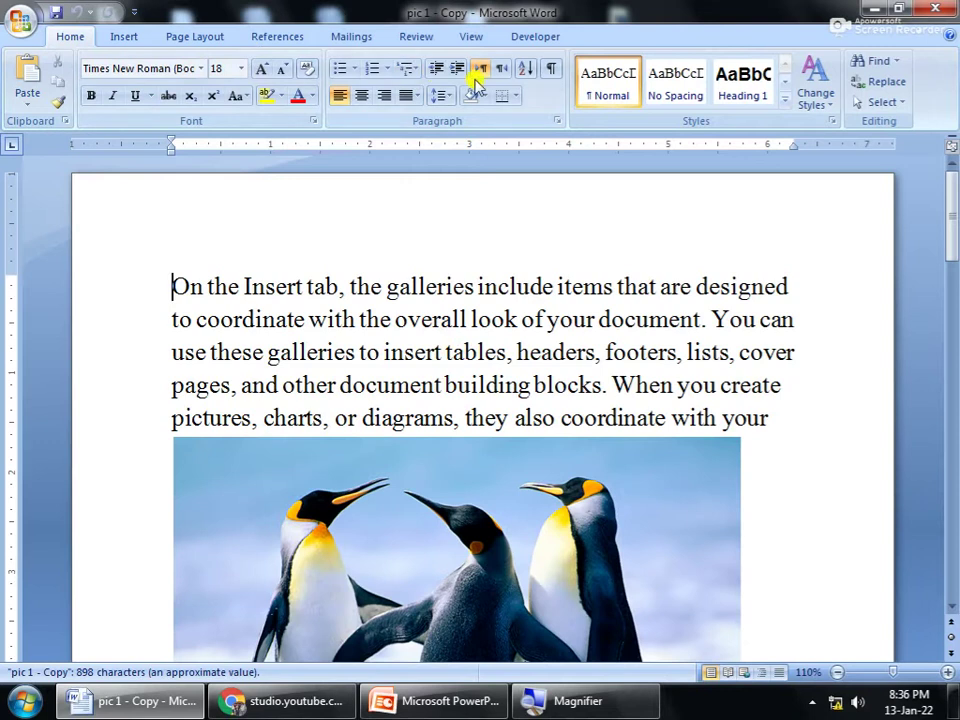
left_click(490, 442)
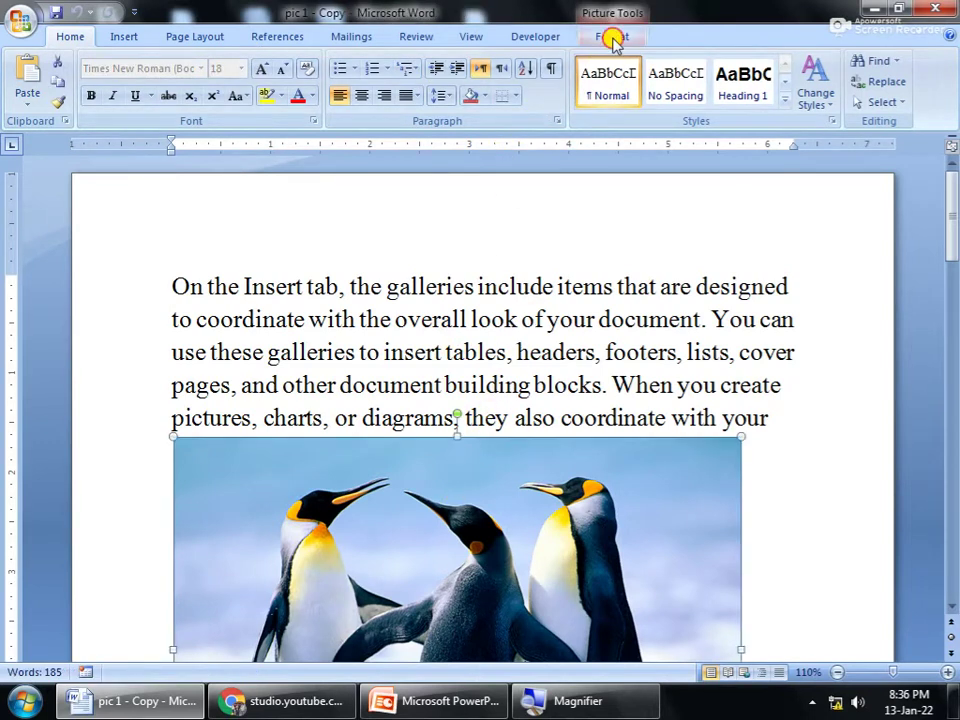
left_click(614, 36)
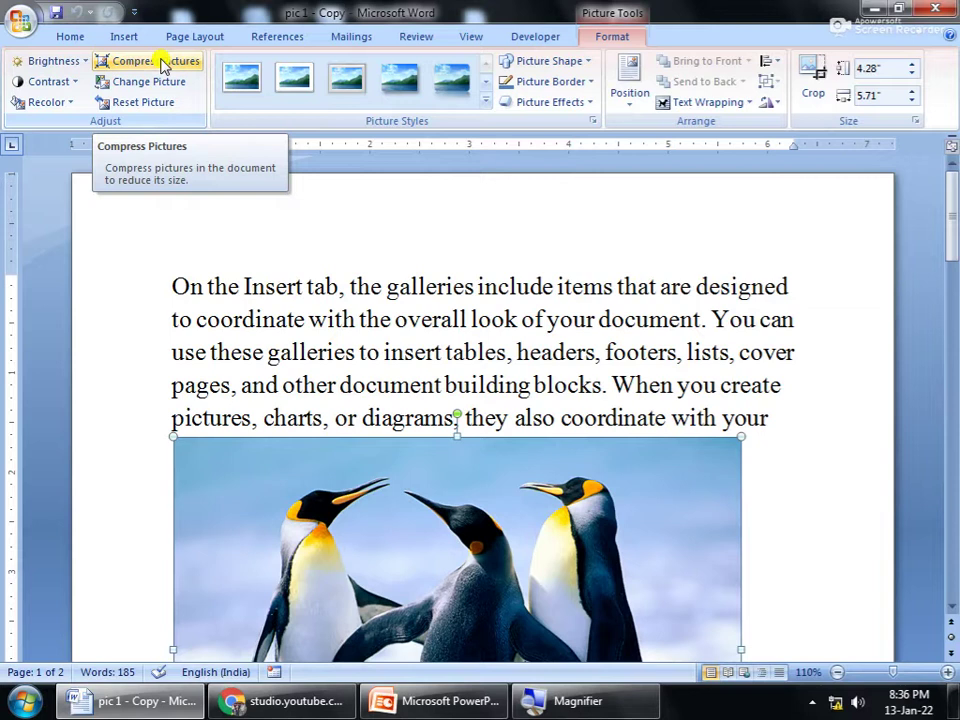
left_click(163, 64)
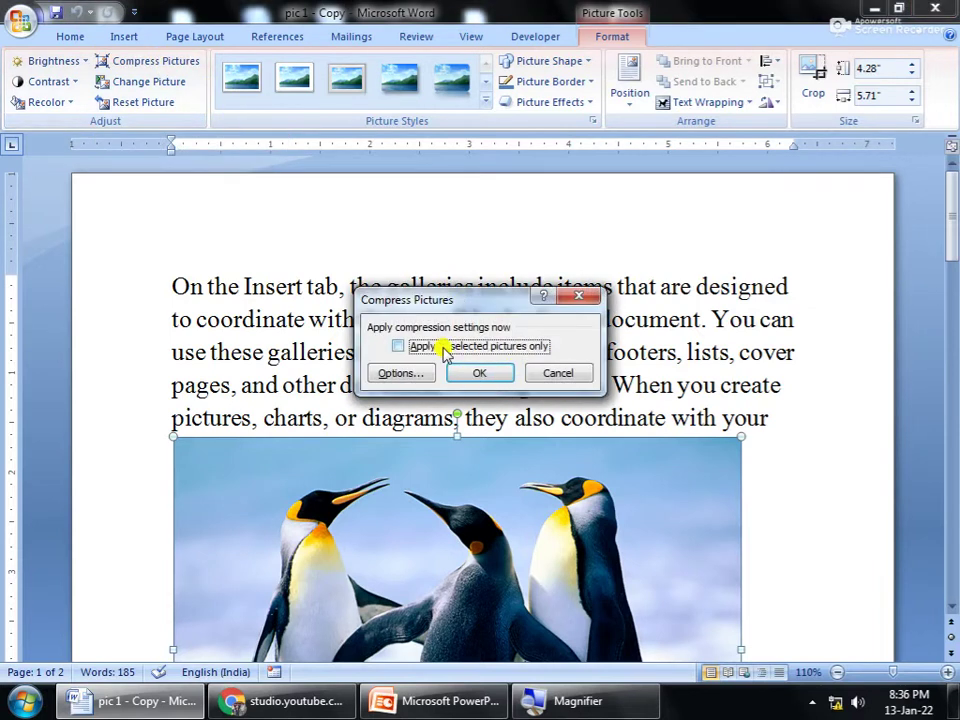
key("super+plus")
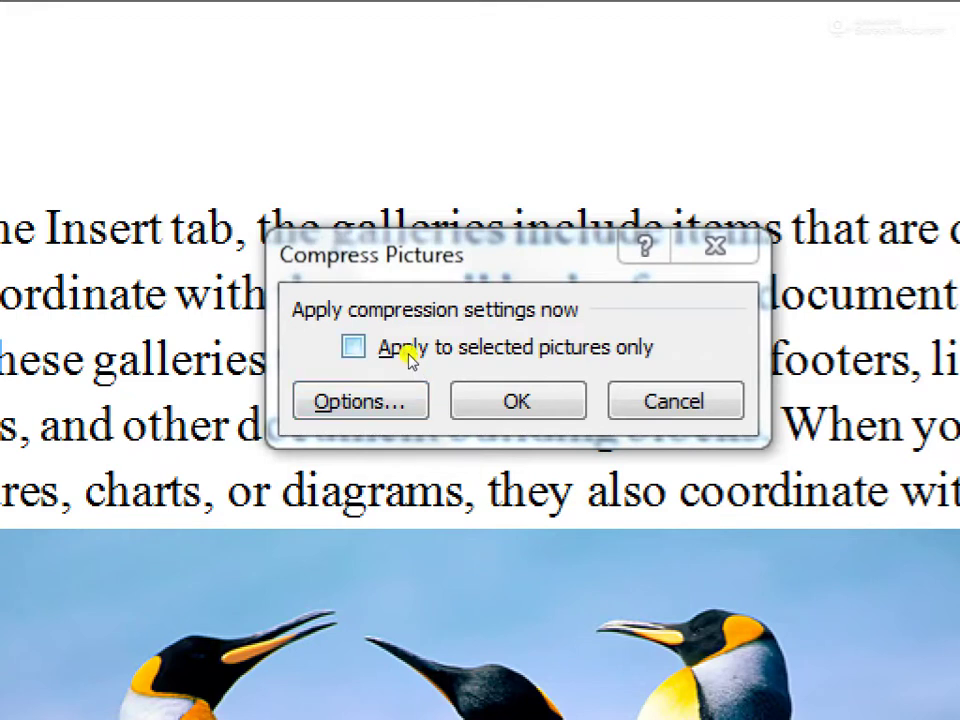
key("super")
left_click(404, 350)
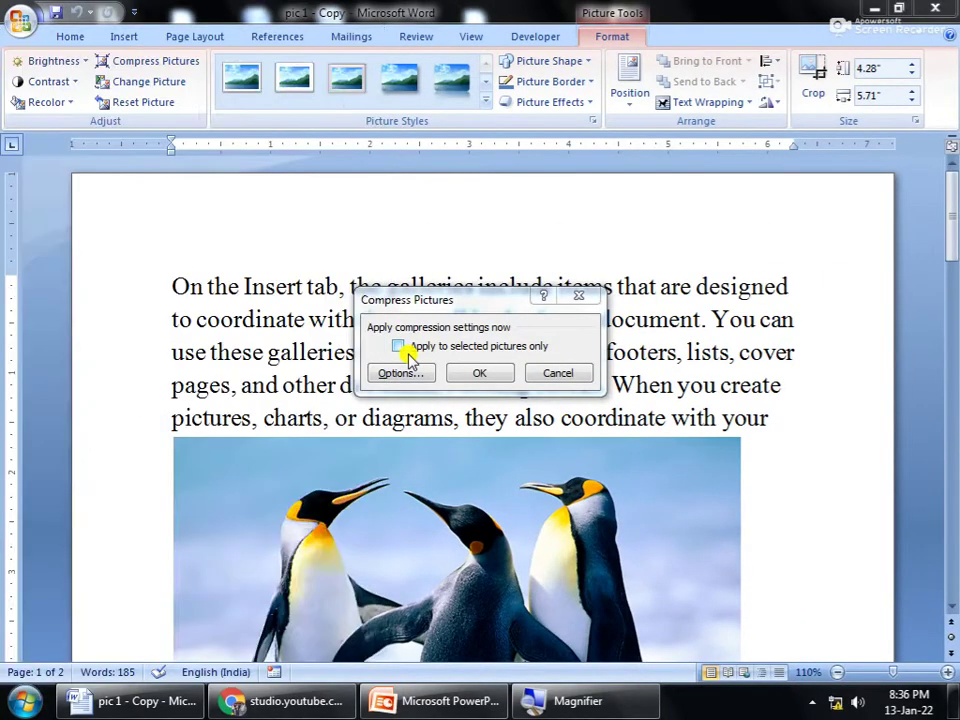
left_click(405, 351)
Step: Compress the penguin picture with the E-mail (96 ppi) target output
left_click(408, 373)
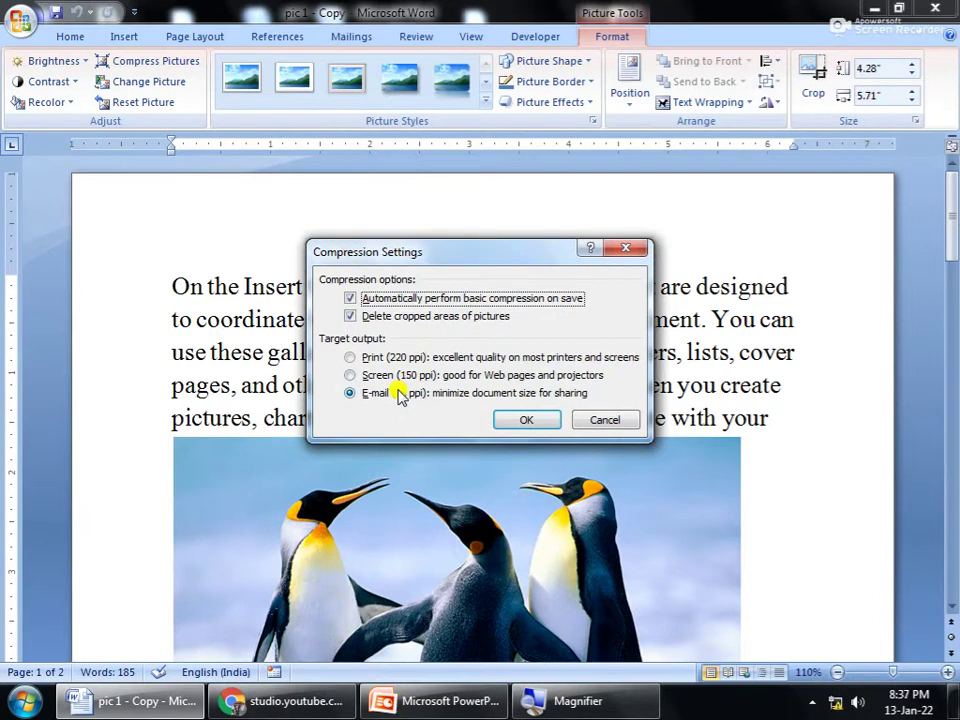
key("super+plus")
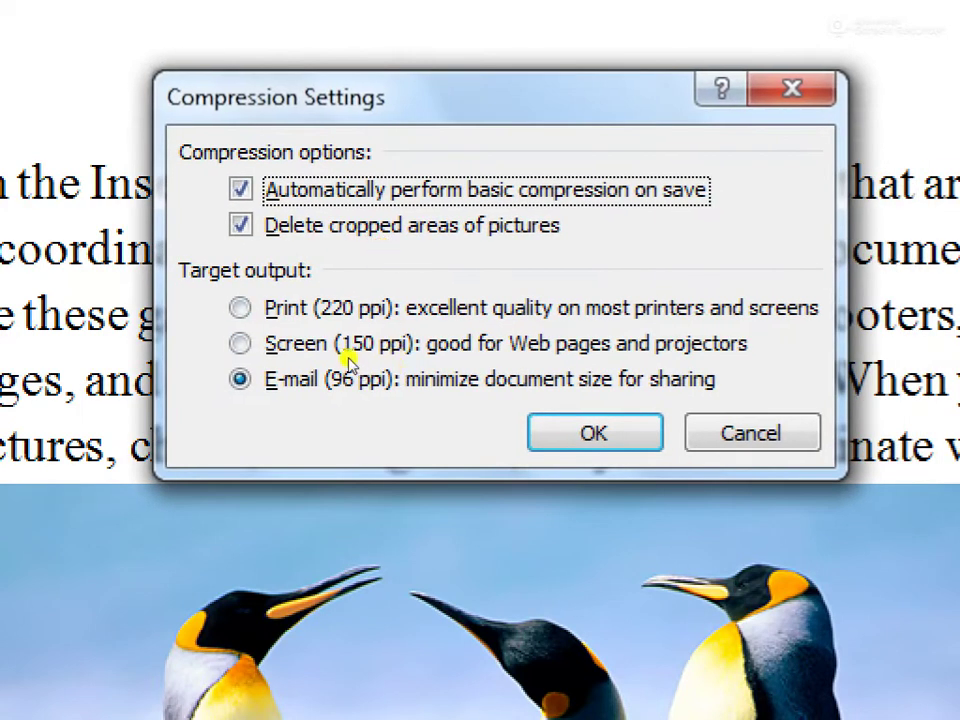
key("alt+p")
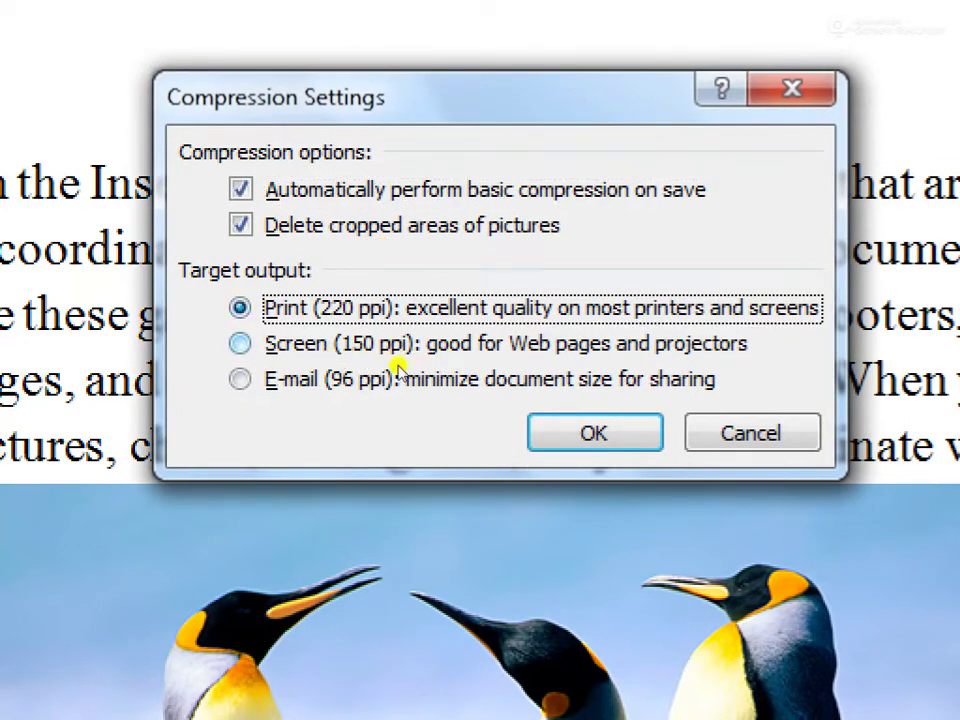
left_click(345, 352)
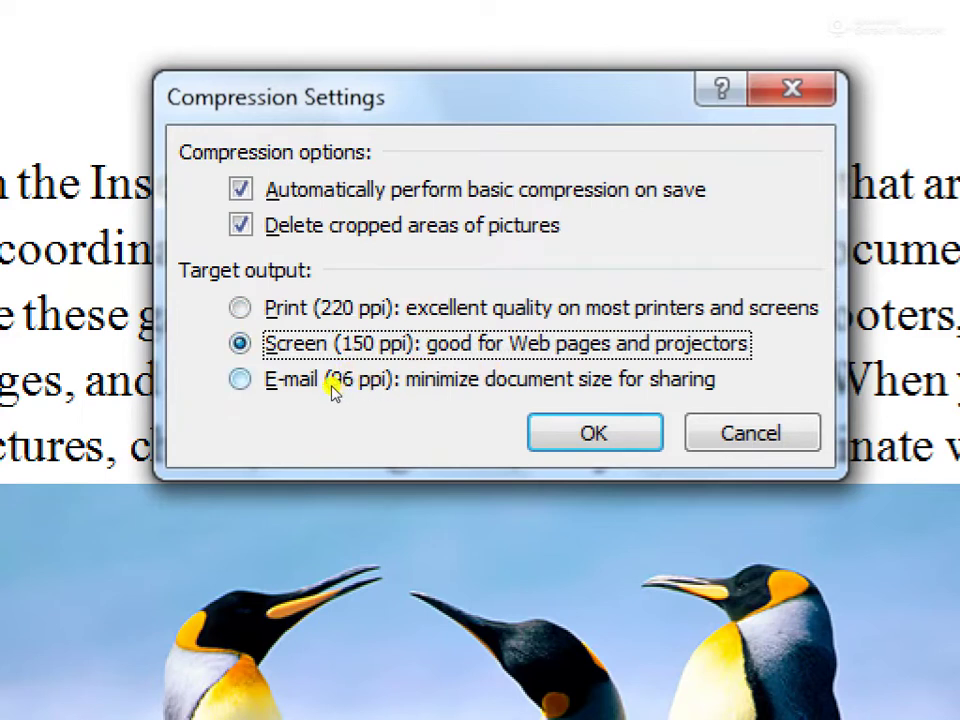
left_click(335, 383)
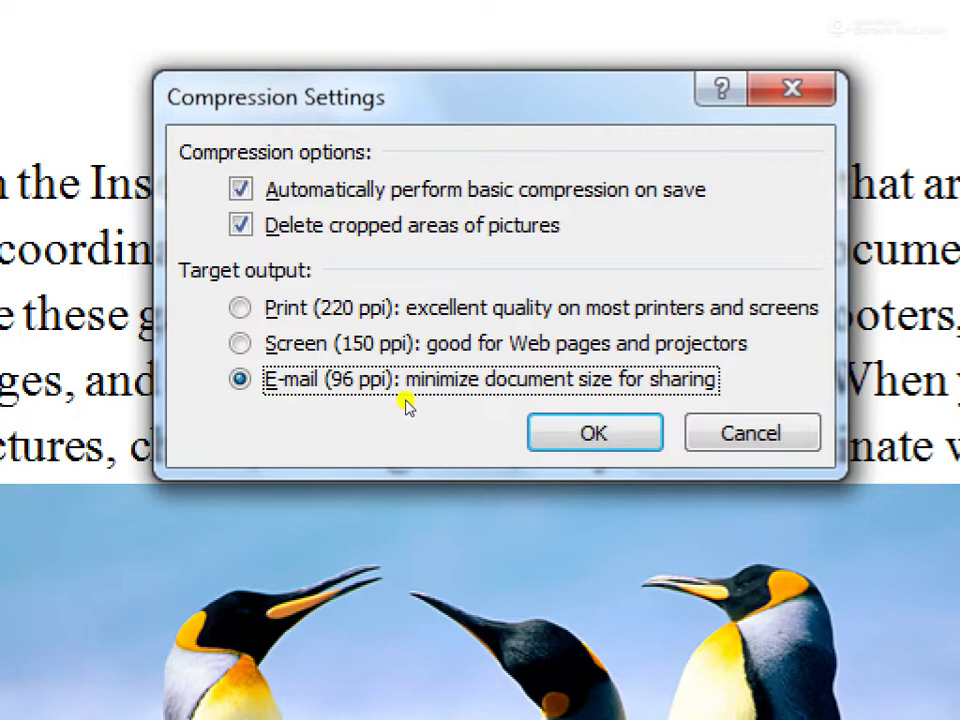
key("super")
key("super+minus")
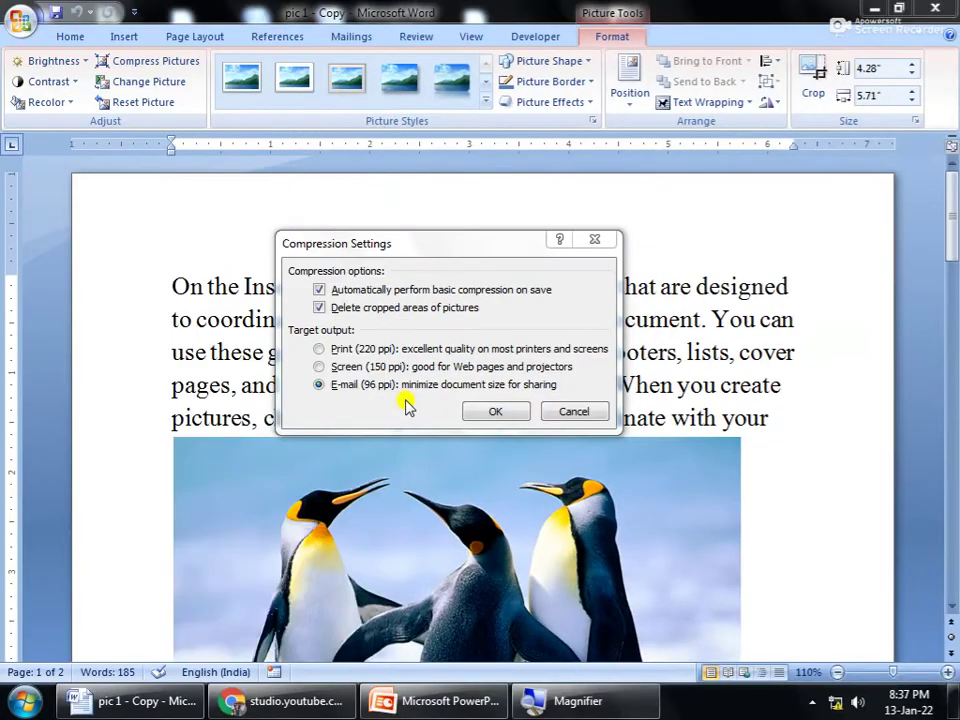
left_click(489, 413)
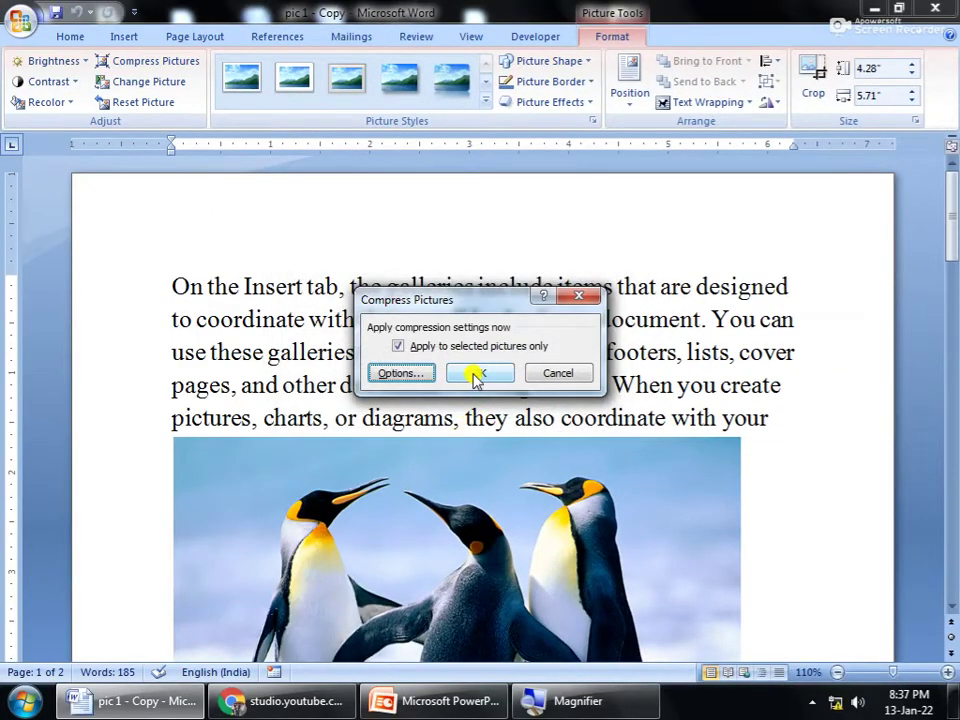
left_click(480, 372)
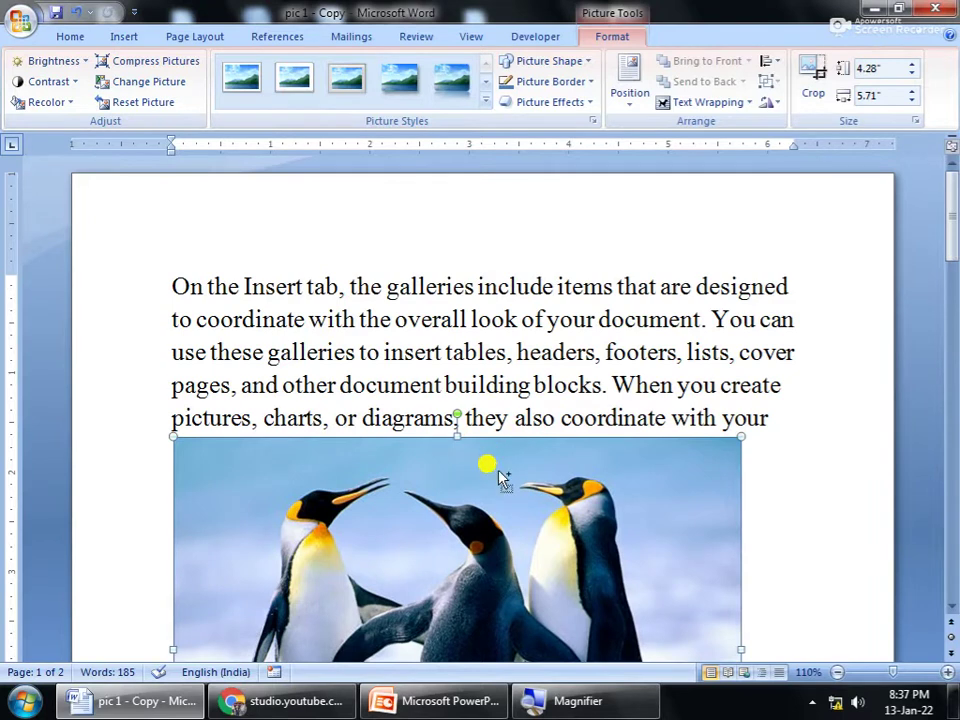
Step: Save and close 'pic 1 - Copy', then confirm its size is 45.6 KB on the desktop
key("ctrl+s")
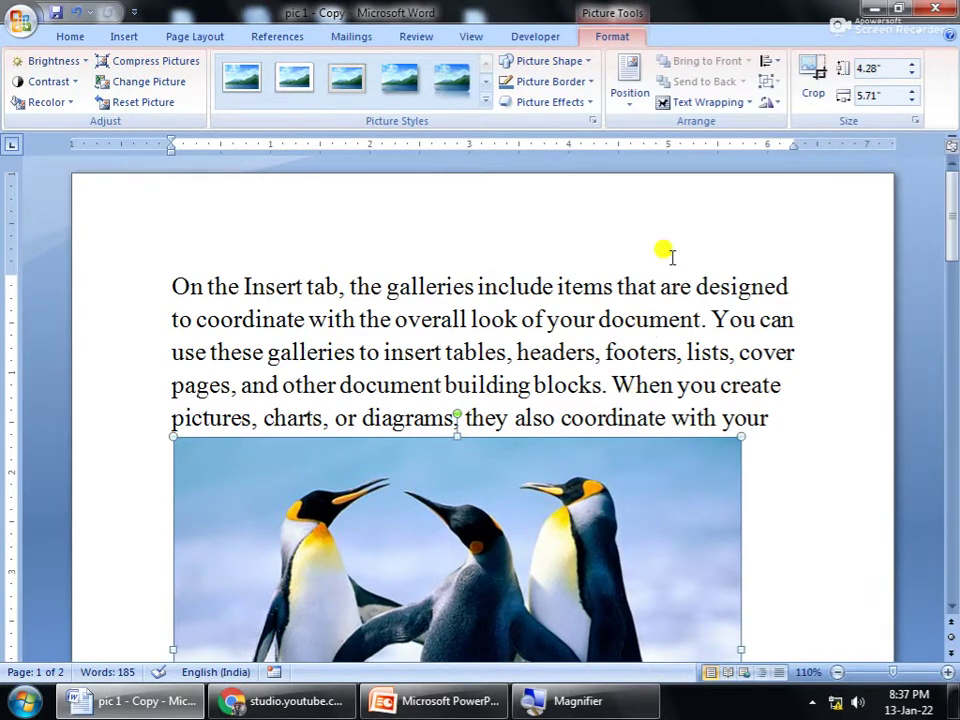
left_click(953, 7)
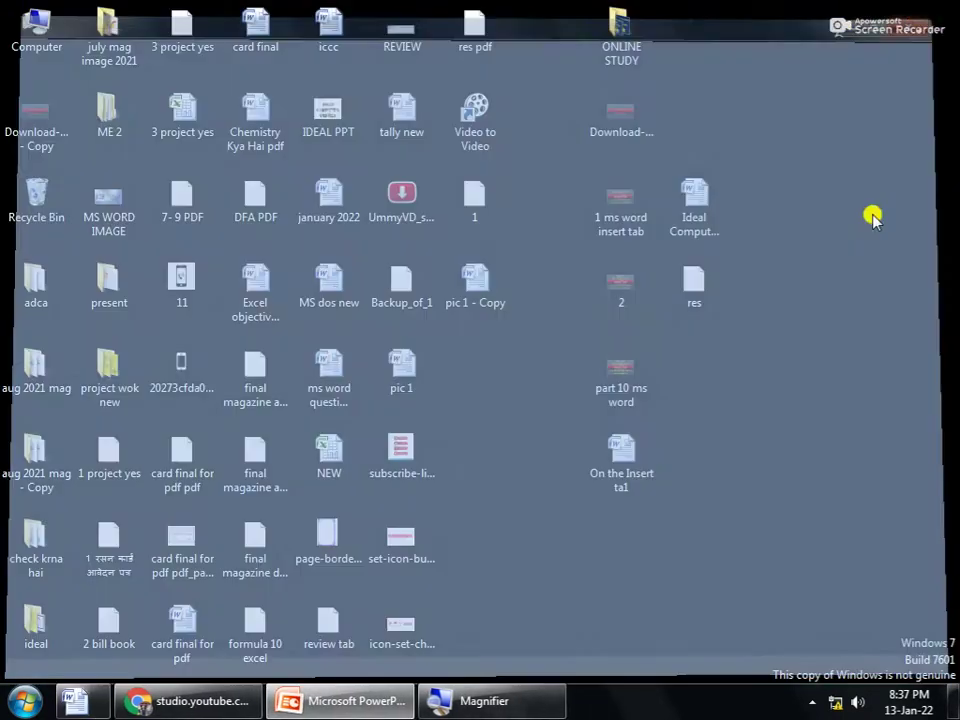
left_click(467, 306)
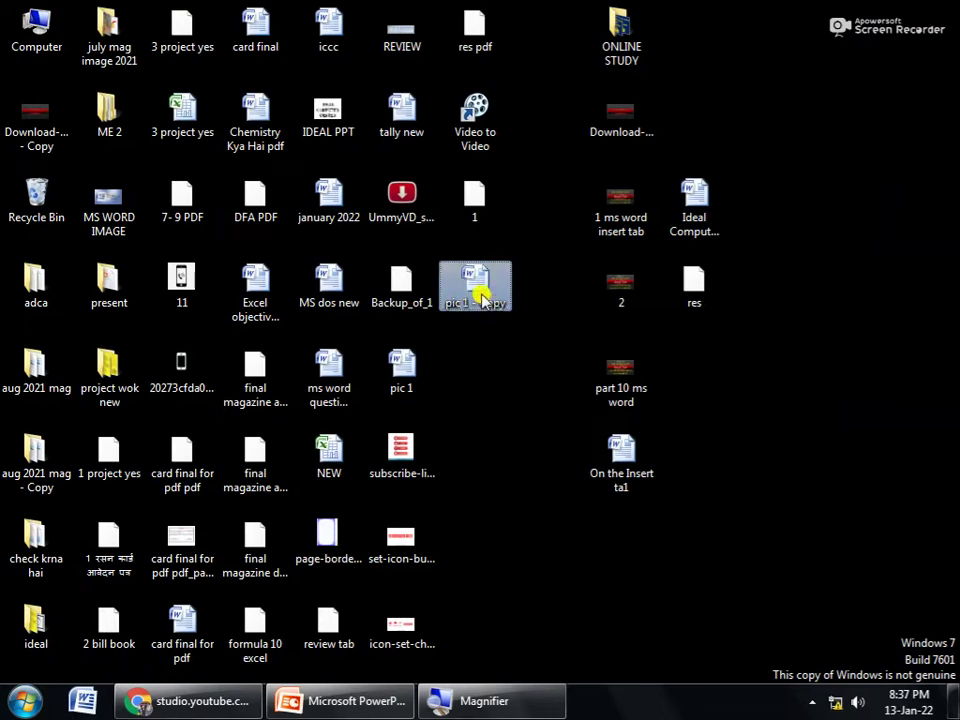
mouse_move(481, 293)
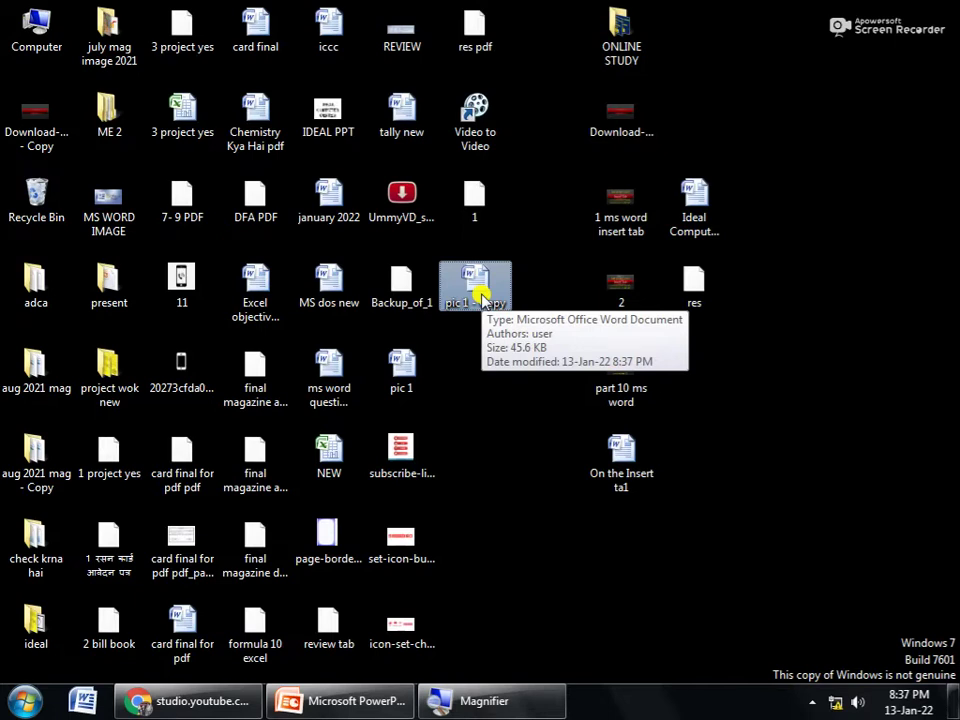
key("super+plus")
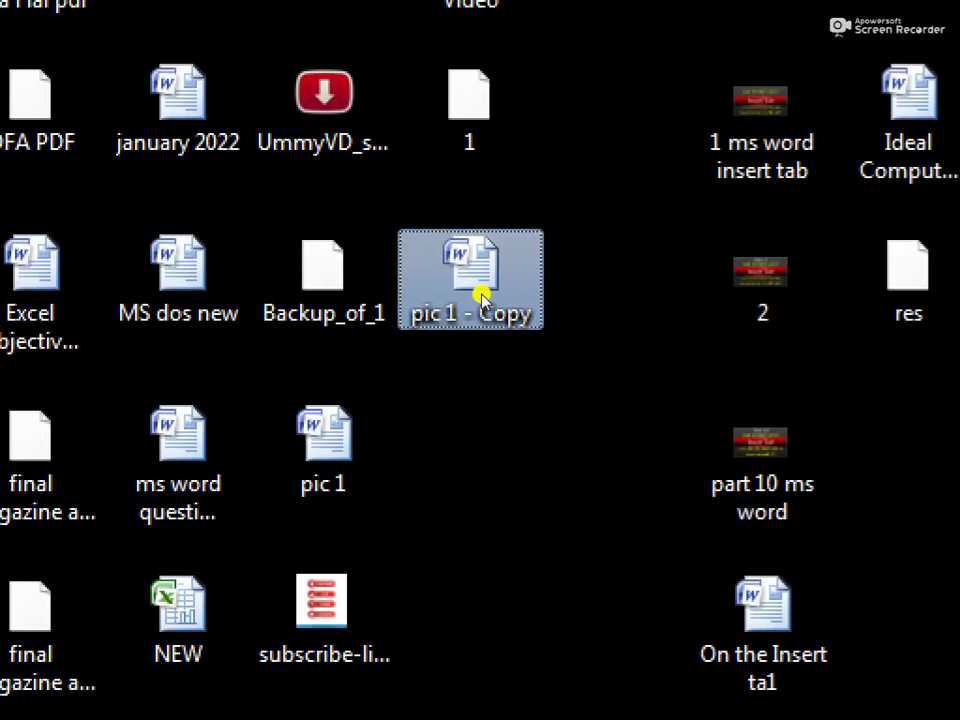
key("super")
Step: Start Word, close the blank document, and open pic 1 with its penguin picture selected
left_click(515, 322)
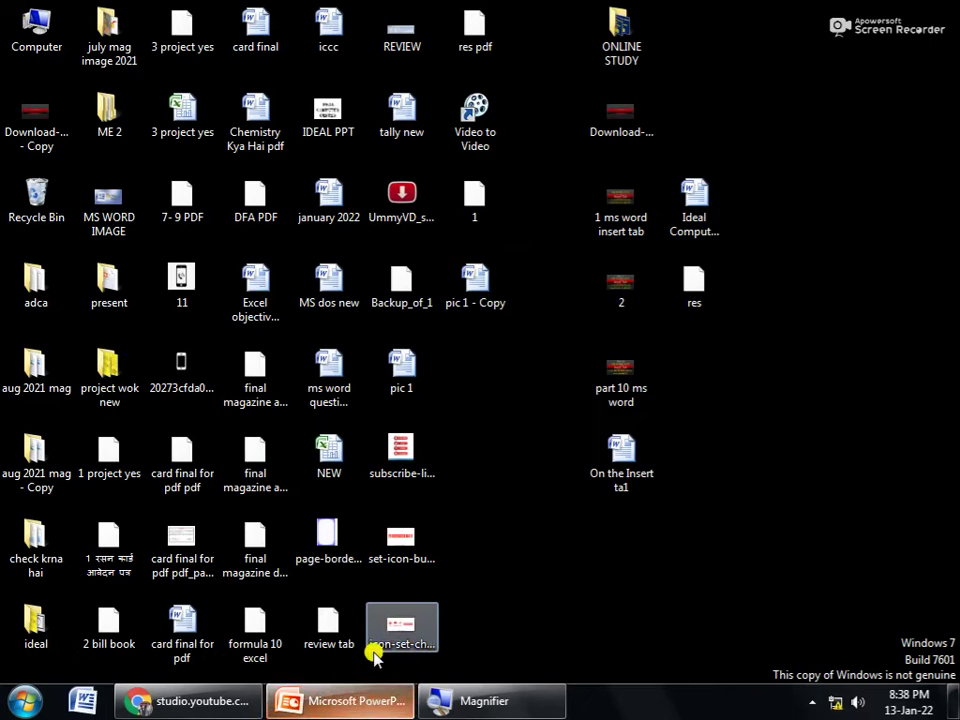
left_click(95, 702)
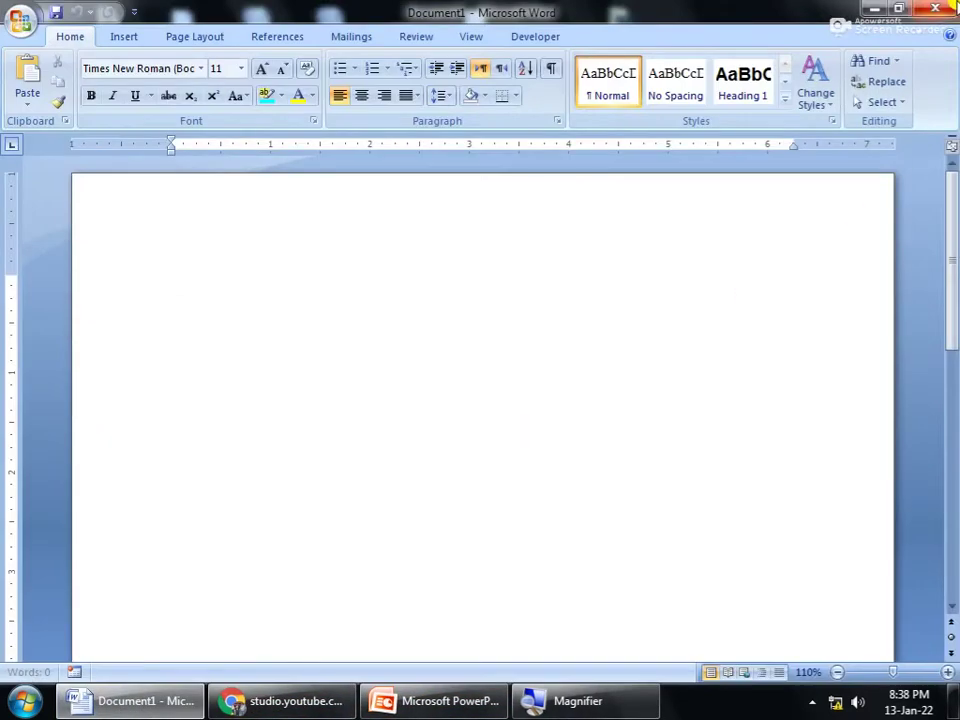
key("alt+F4")
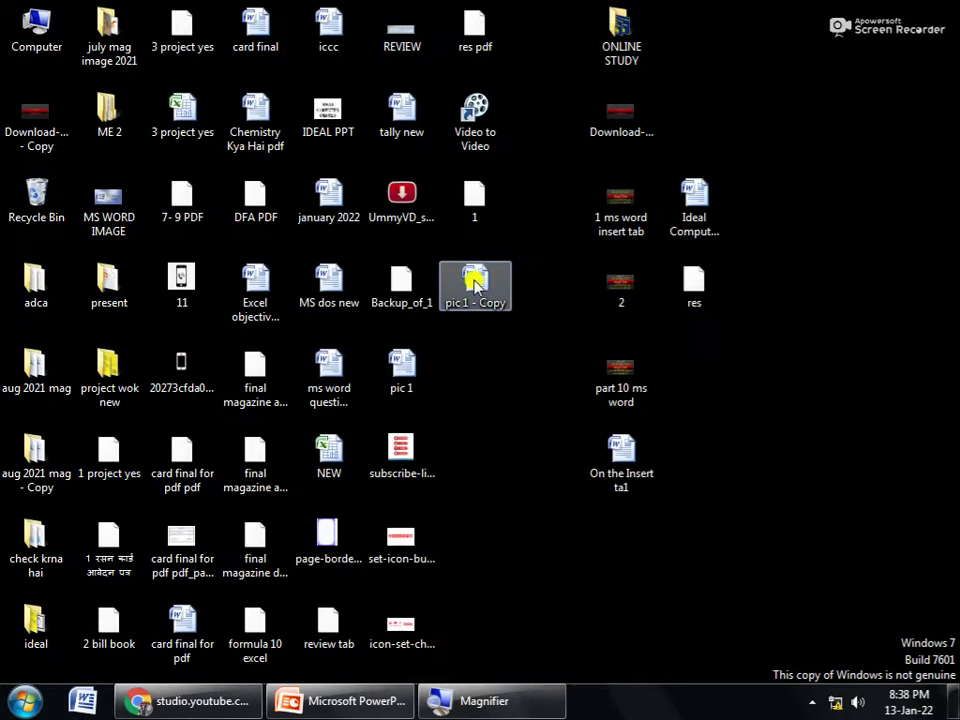
double_click(405, 368)
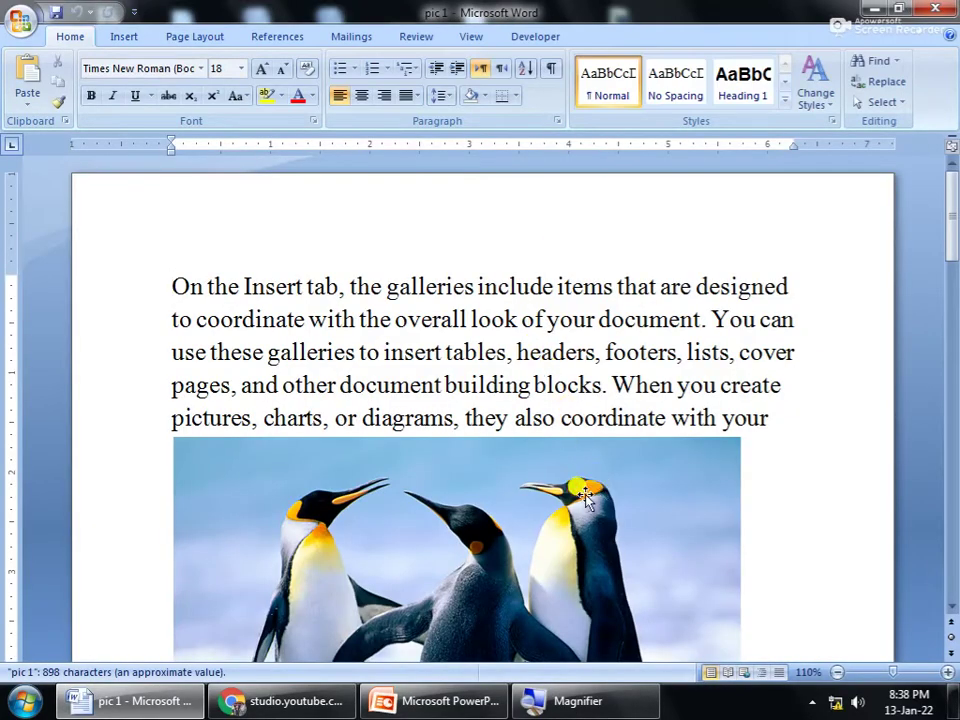
left_click(574, 430)
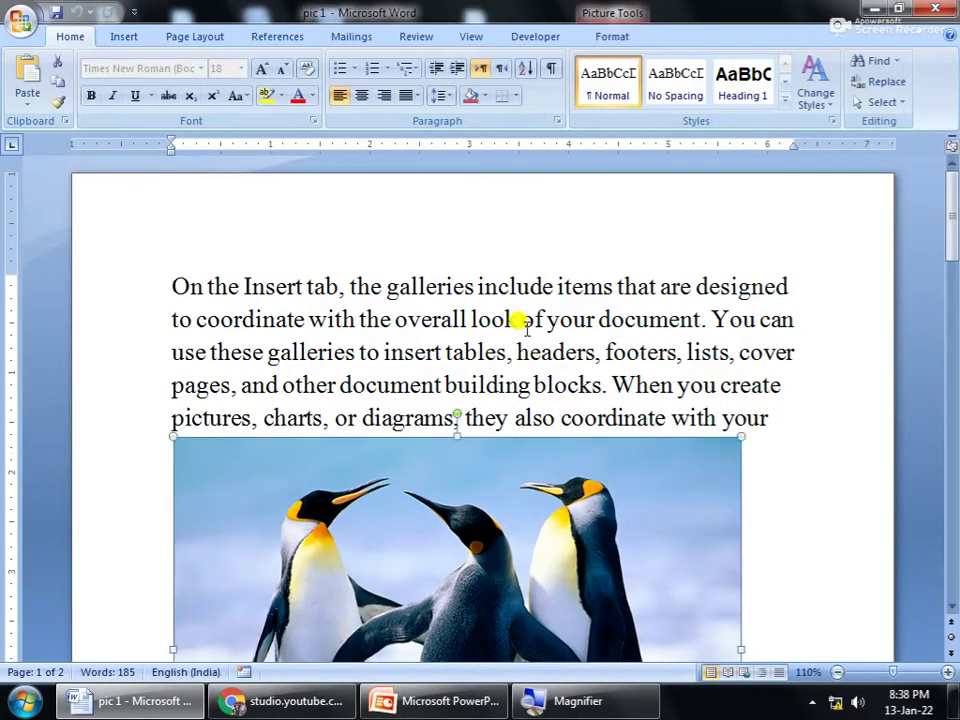
Step: Resize the pic 1 penguin picture down to 2.89" by 3.86"
left_click(607, 33)
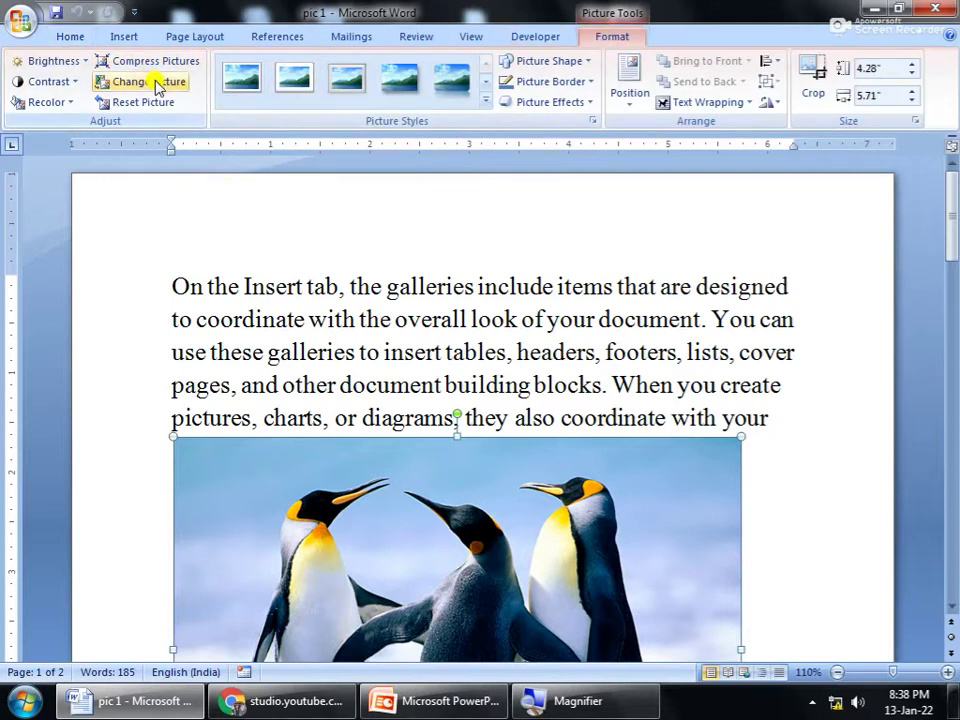
key("super")
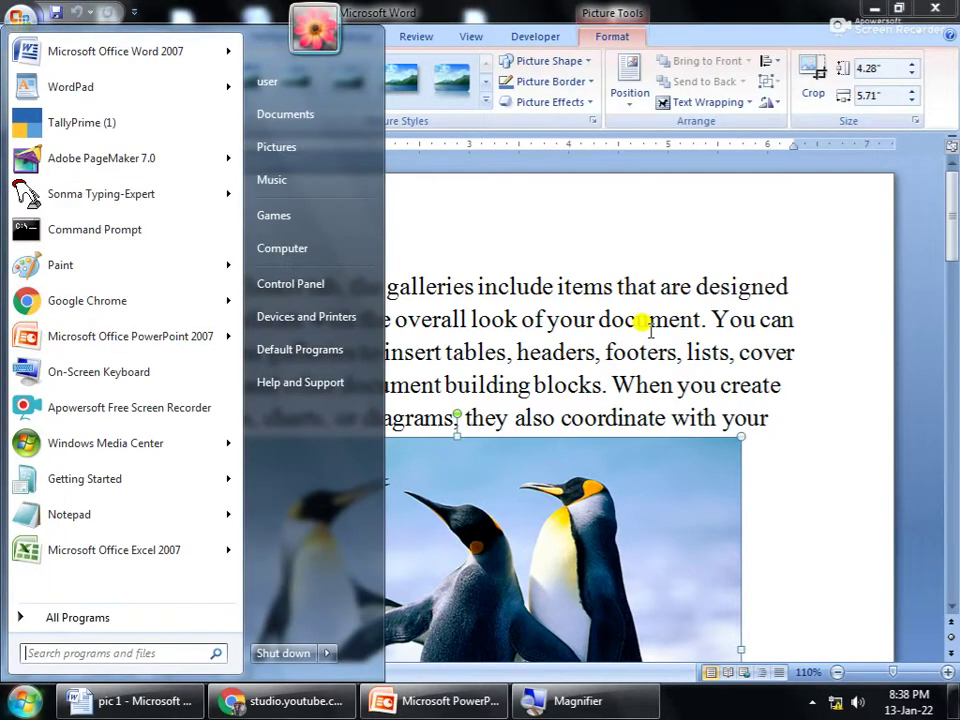
key("super")
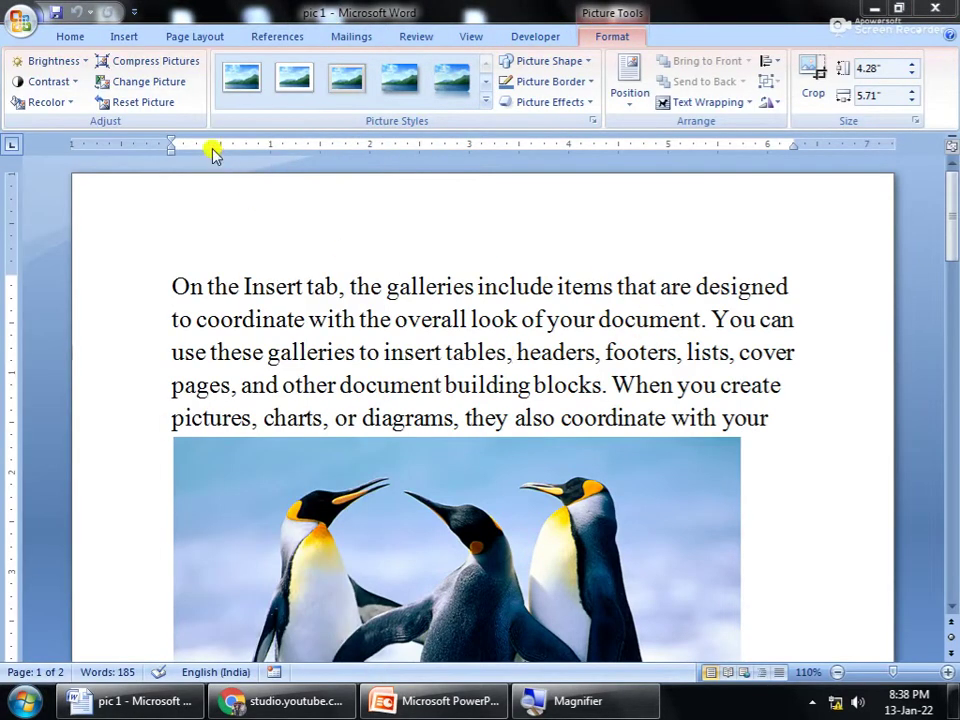
left_click(407, 510)
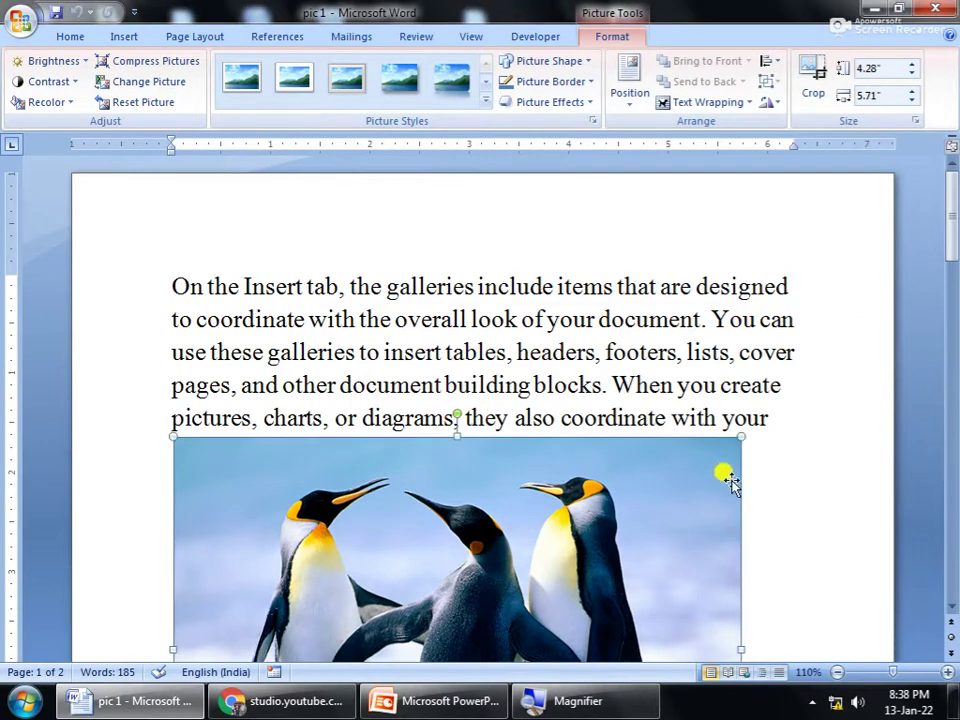
scroll(810, 505, "down", 1)
scroll(818, 510, "down", 2)
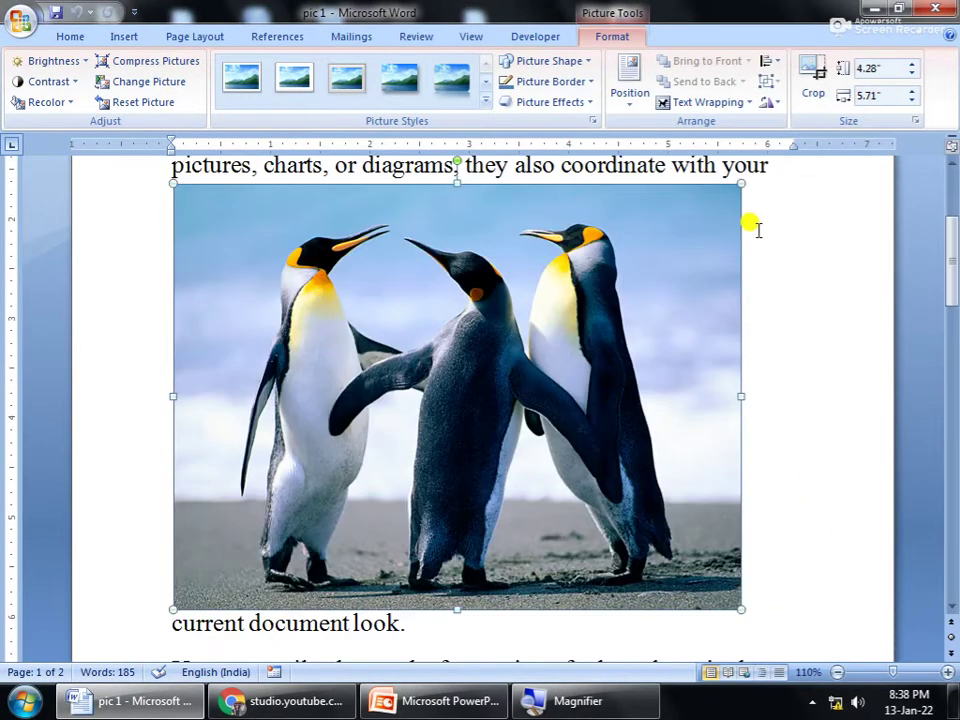
left_click_drag(738, 182, 484, 350)
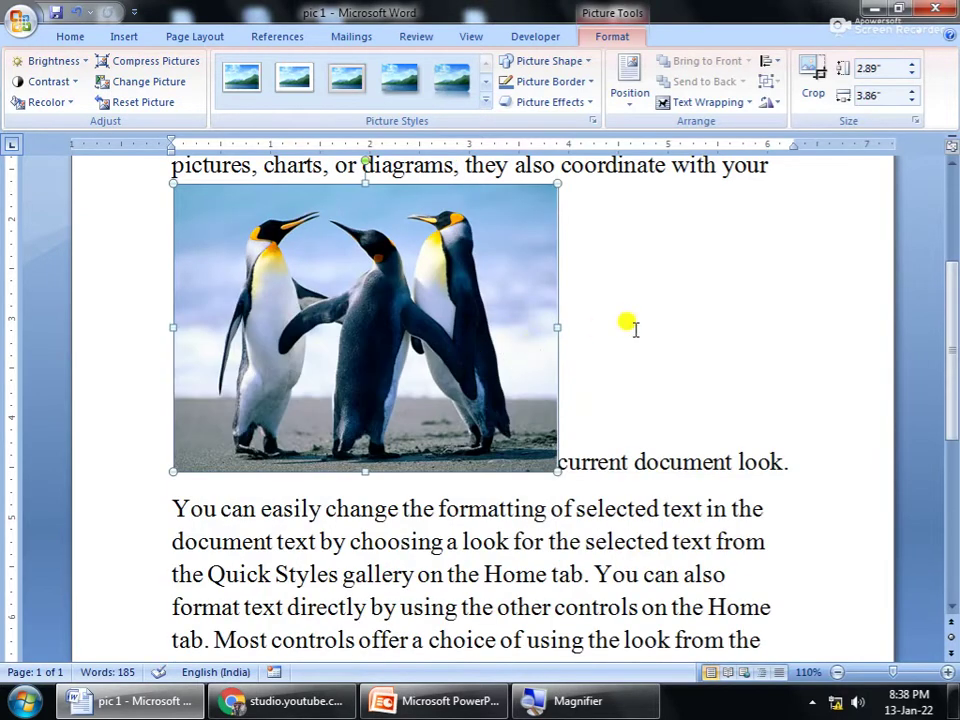
left_click(628, 321)
left_click(476, 343)
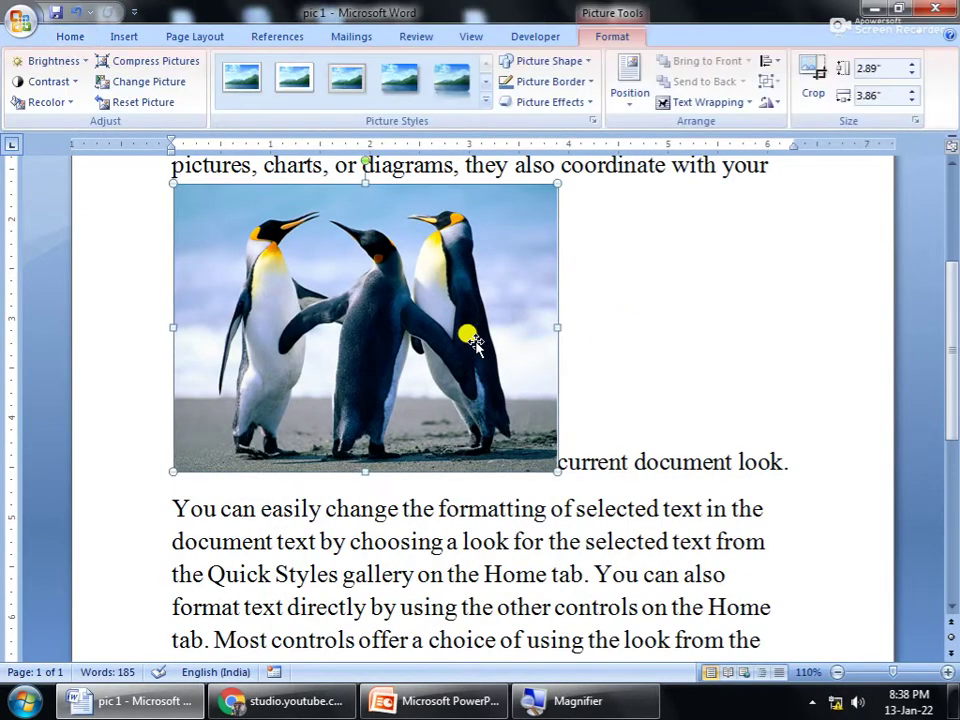
scroll(474, 340, "up", 1)
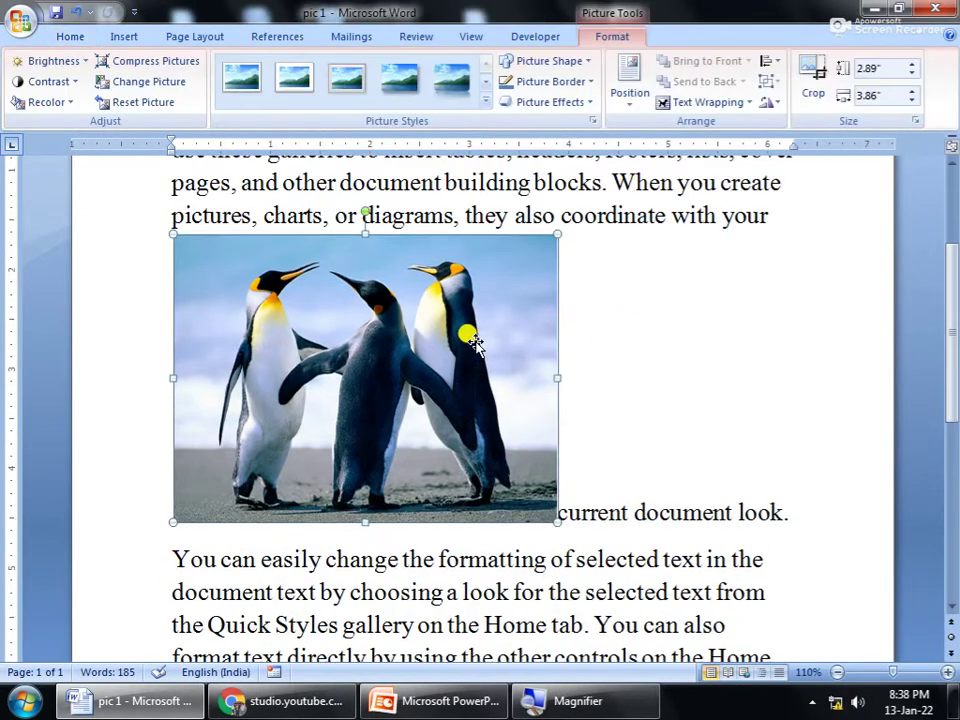
Step: Replace the penguin picture with the Koala - Copy sample picture and shrink it to 1.79" by 2.39"
left_click(160, 86)
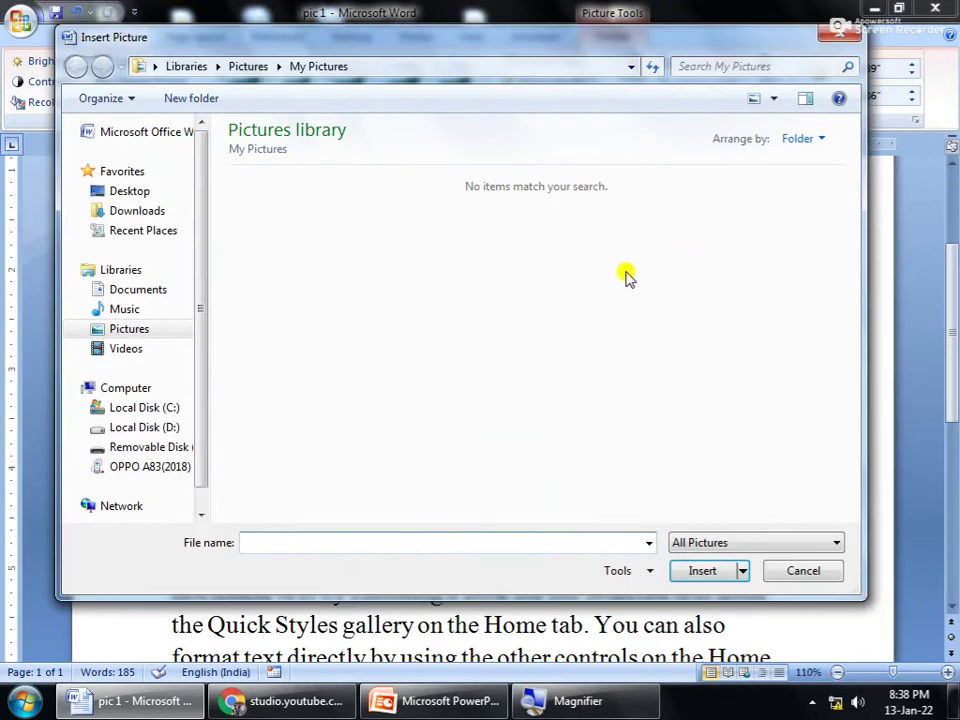
left_click(150, 330)
double_click(279, 279)
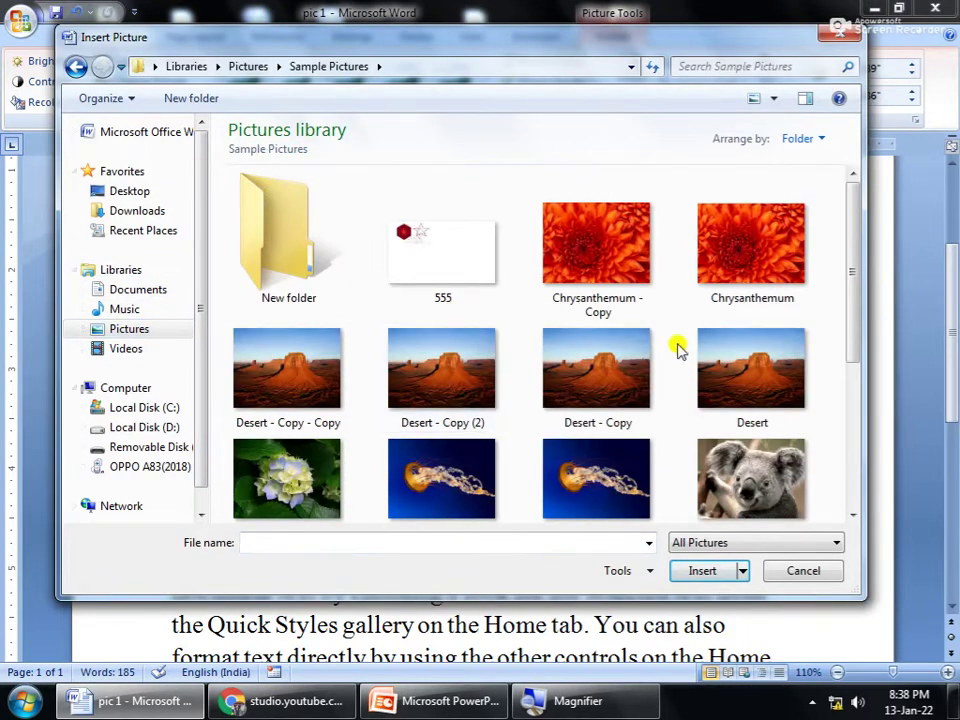
left_click_drag(850, 265, 855, 403)
left_click(755, 272)
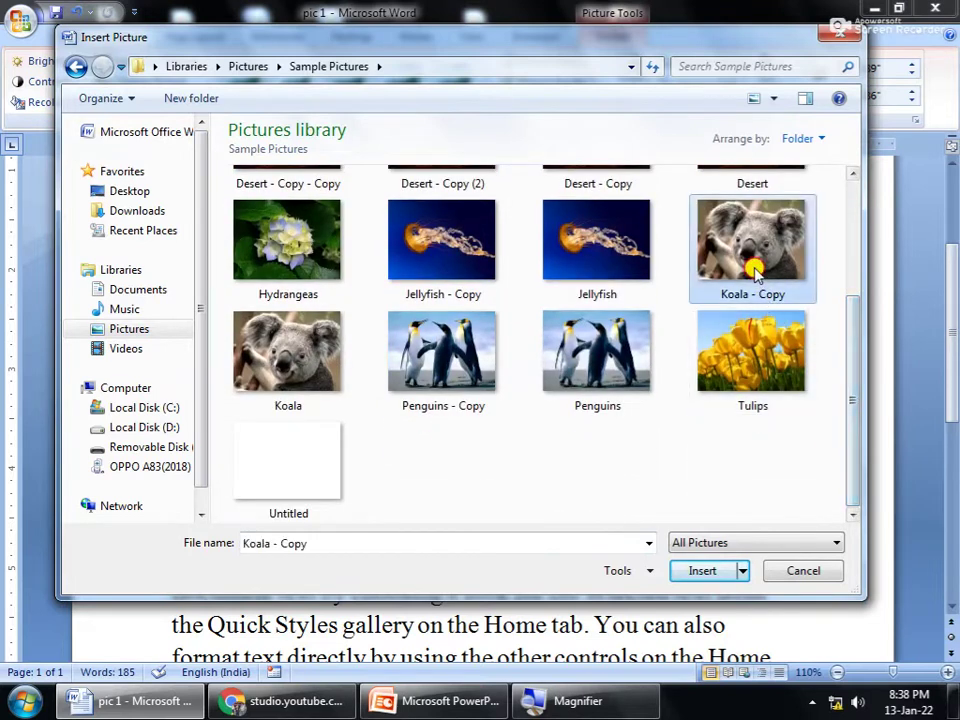
left_click(698, 570)
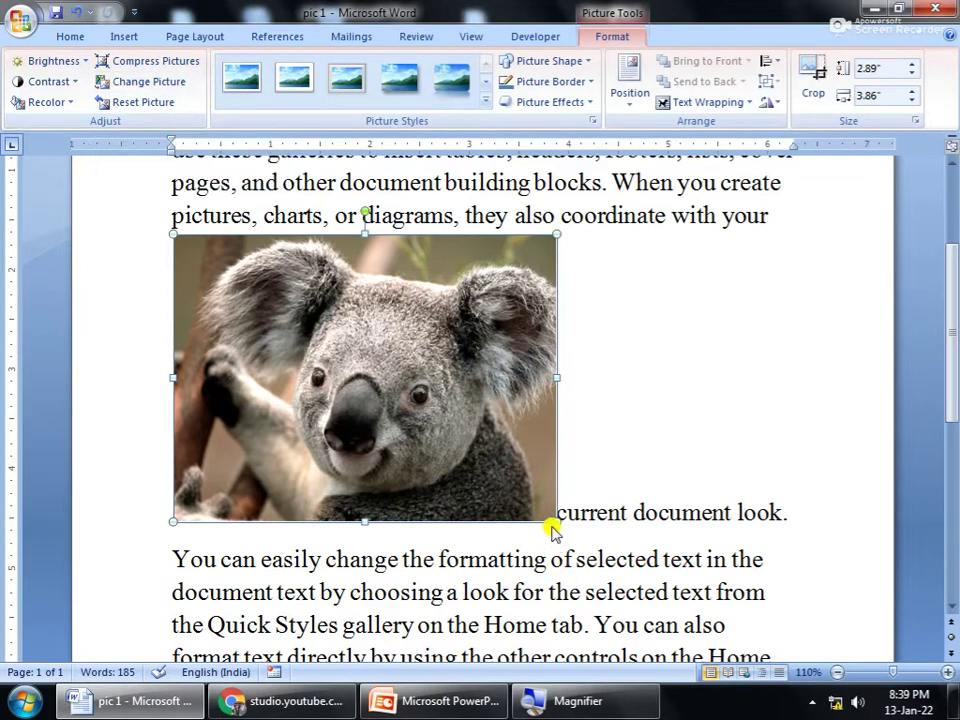
mouse_move(486, 468)
left_mouse_down()
mouse_move(419, 390)
mouse_move(411, 408)
left_mouse_up()
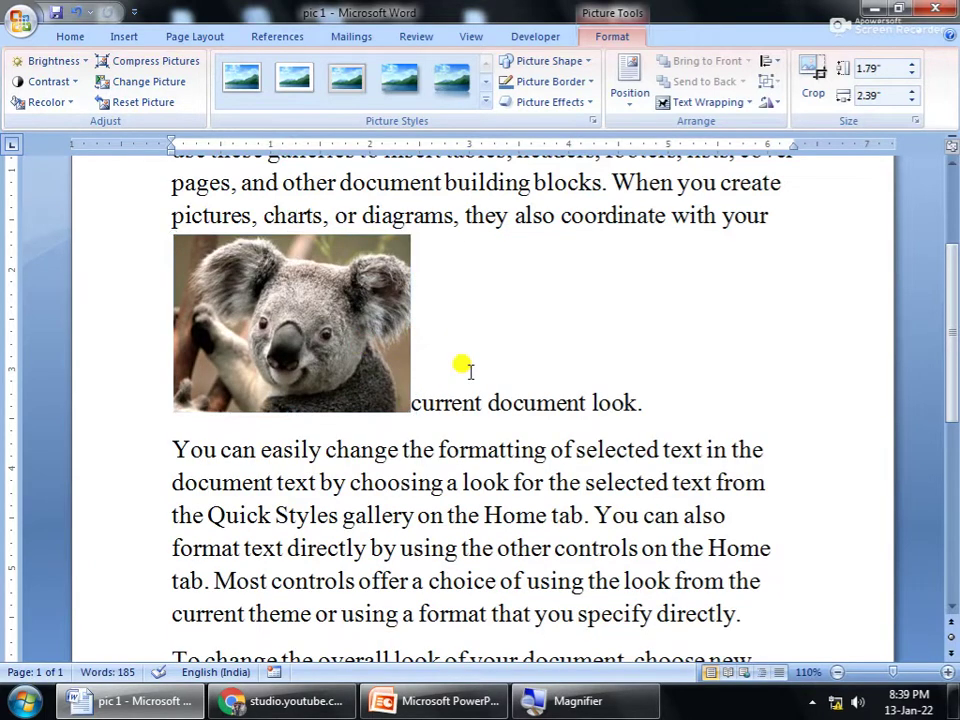
left_click(478, 402)
Step: Swap the koala picture for the Desert - Copy sample picture
left_click(381, 381)
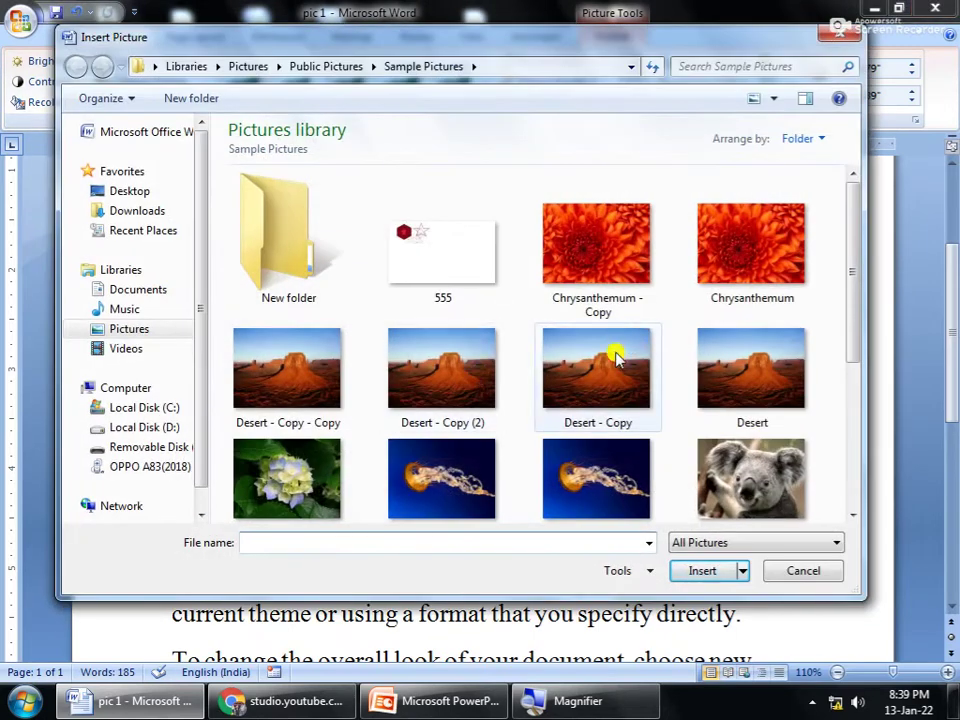
left_click(617, 358)
left_click(694, 570)
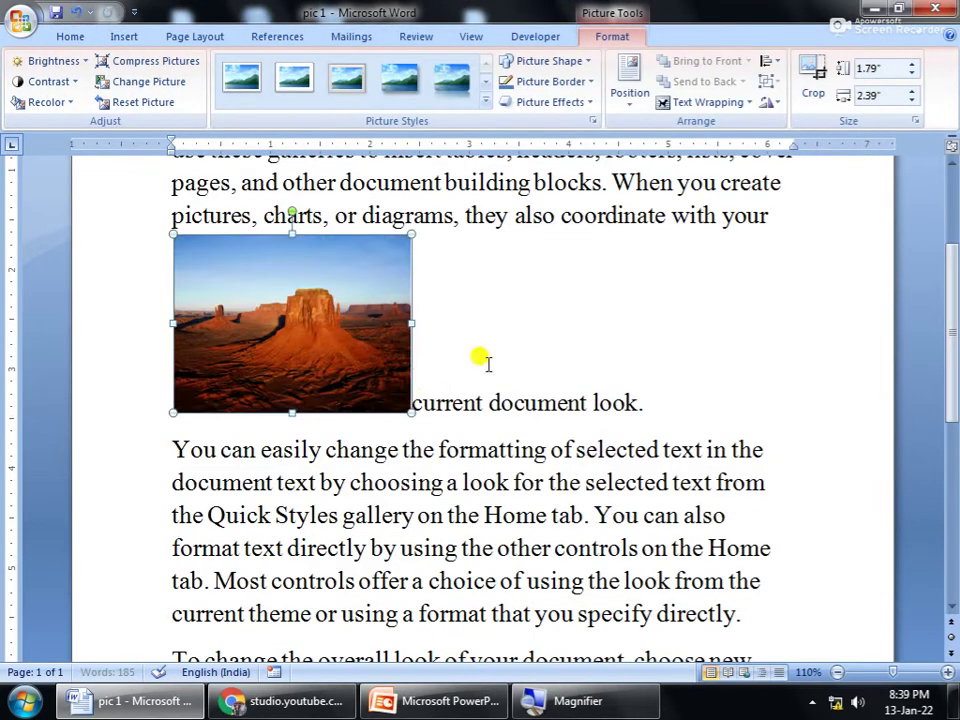
Step: Add a blank paragraph after the line ending "current document look."
left_click(433, 406)
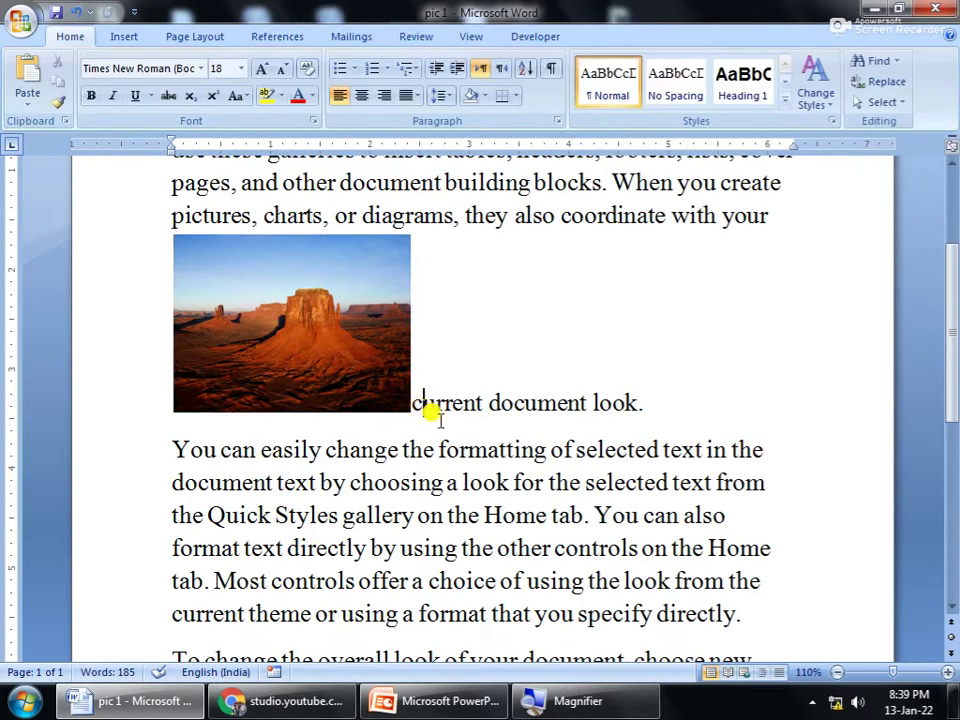
left_click(658, 402)
key("Return")
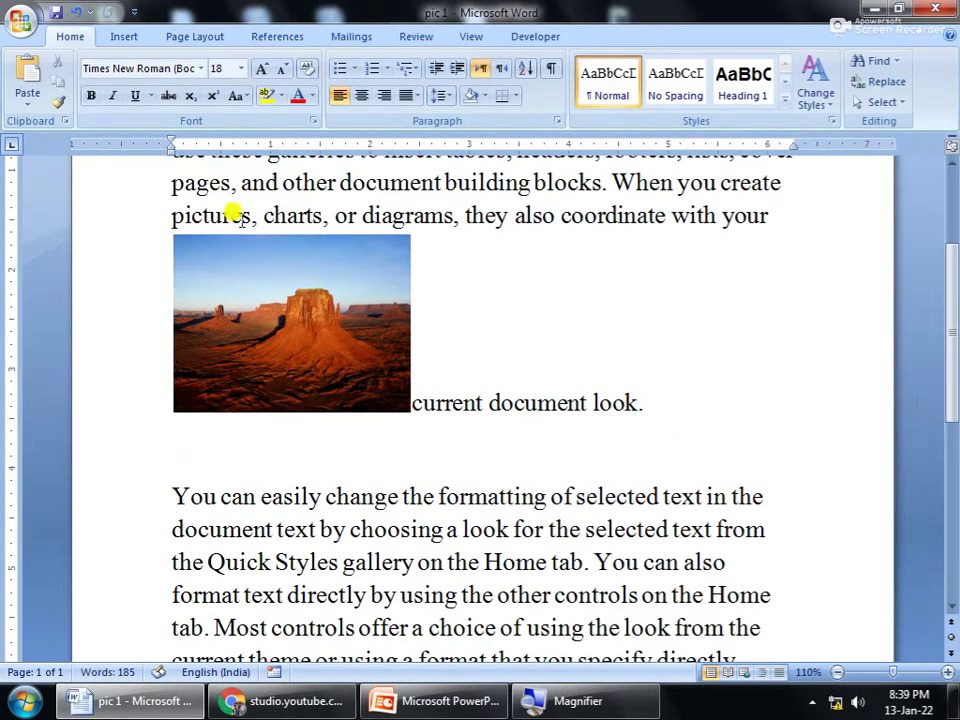
Step: Insert the Koala - Copy sample picture on the new empty line
left_click(123, 37)
left_click(172, 84)
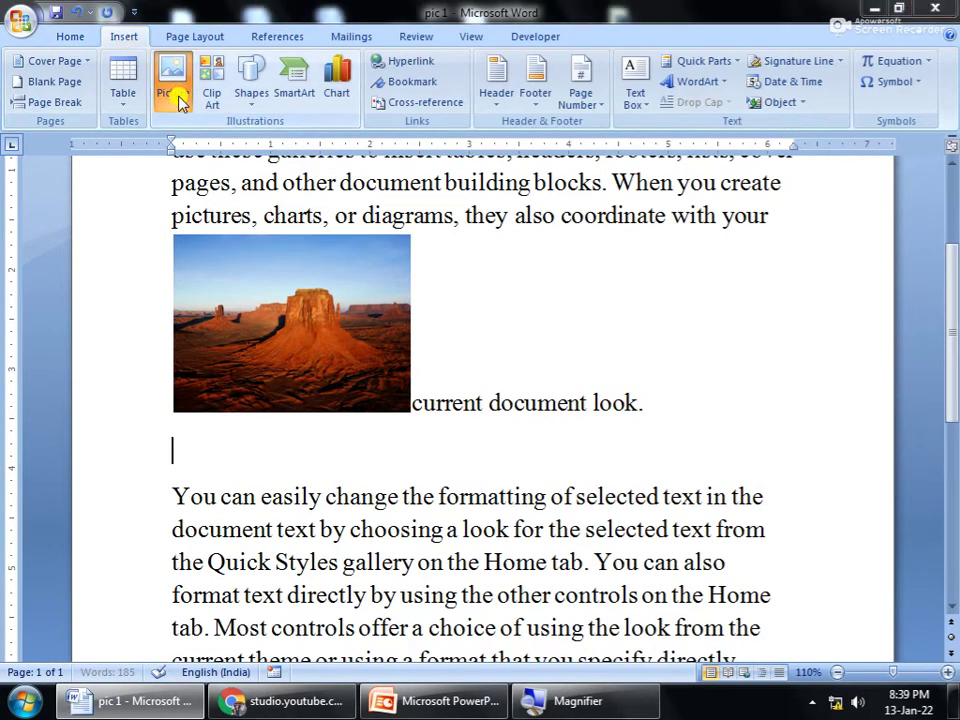
left_click(738, 266)
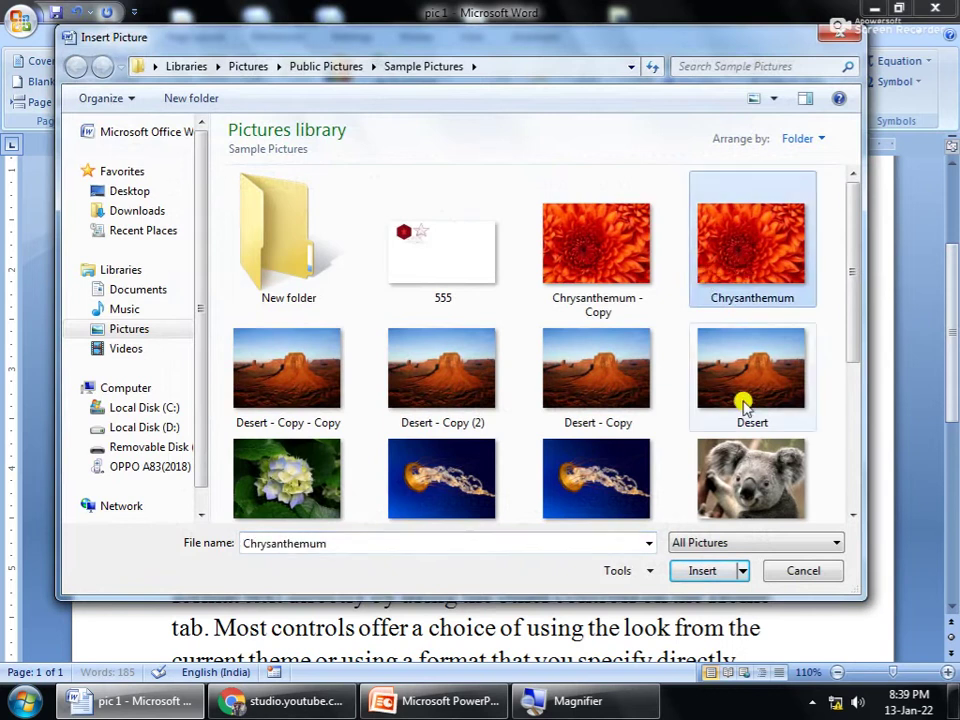
left_click(741, 400)
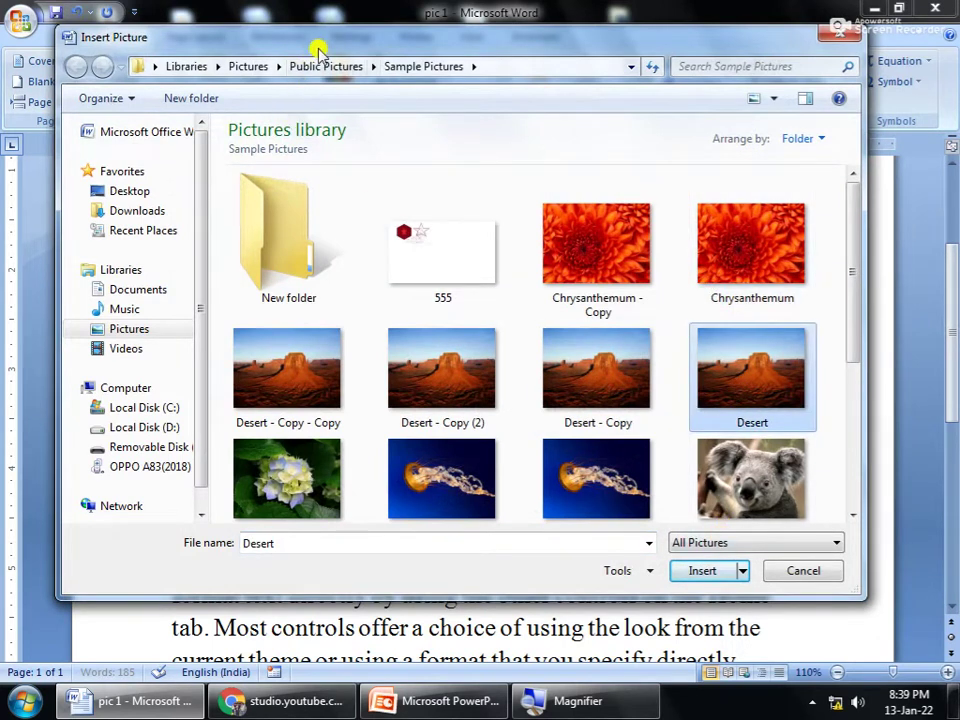
left_click(735, 497)
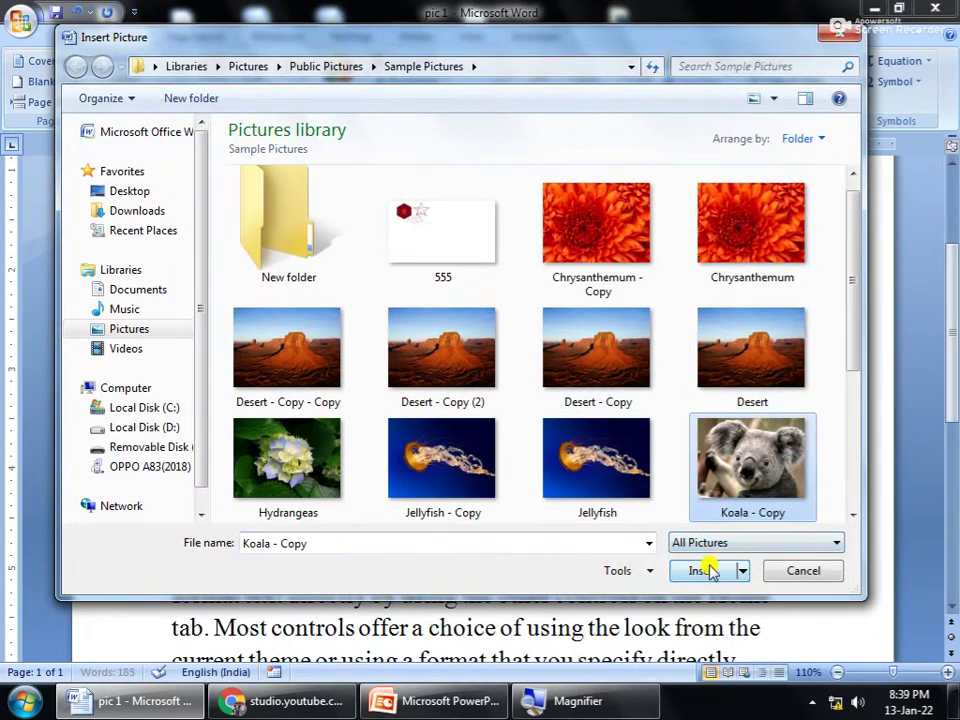
left_click(707, 570)
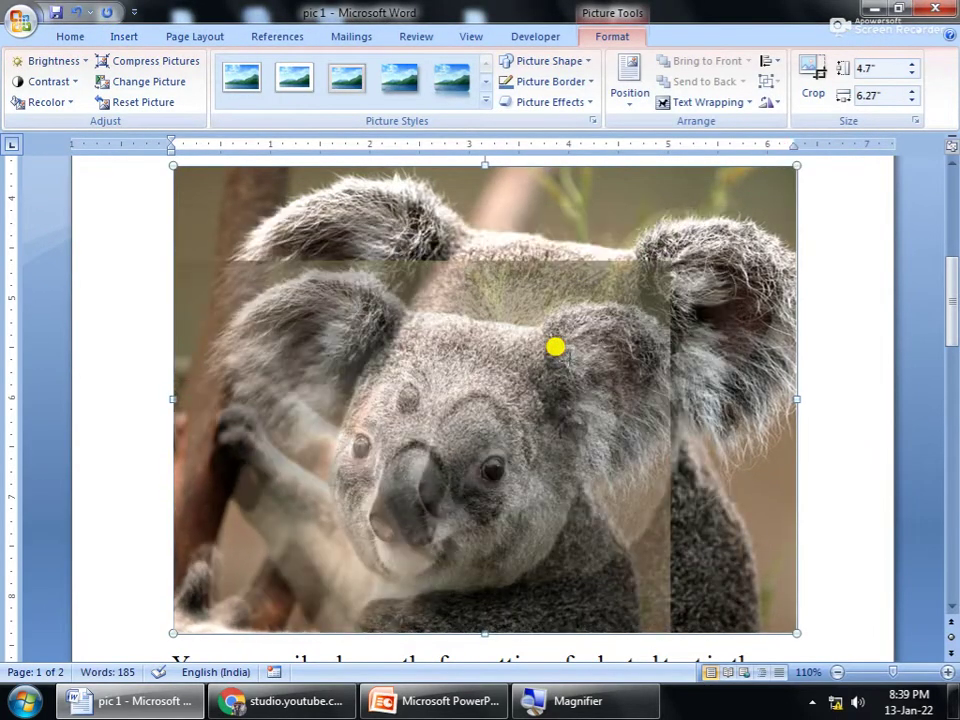
Step: Shrink the inserted koala picture to 2.09" by 2.78"
left_click_drag(796, 163, 570, 335)
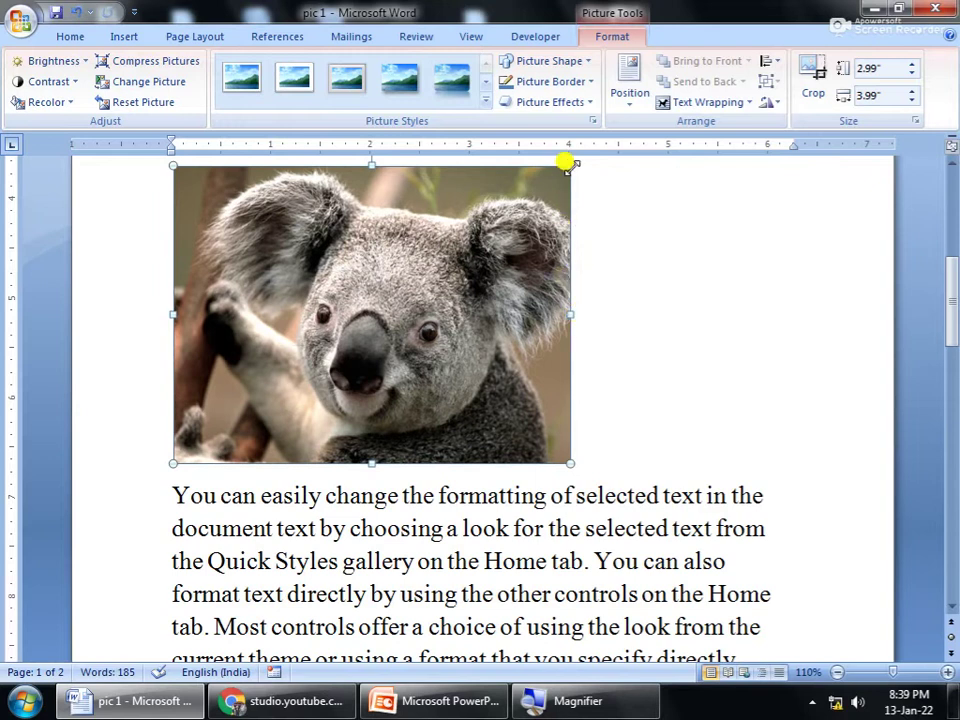
left_click_drag(571, 164, 461, 267)
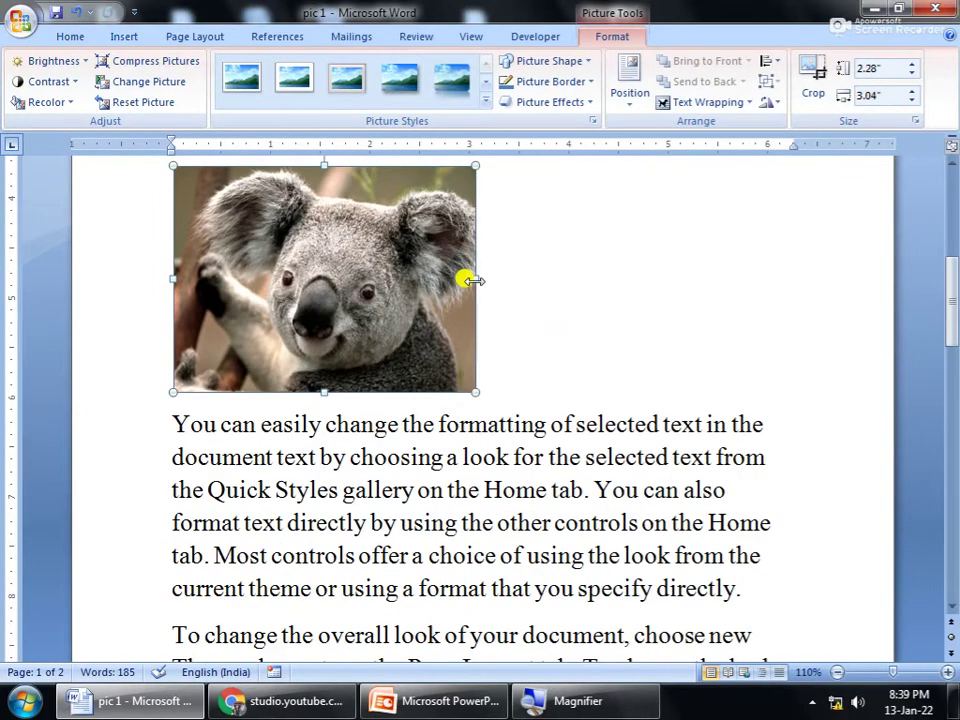
scroll(491, 245, "up", 1)
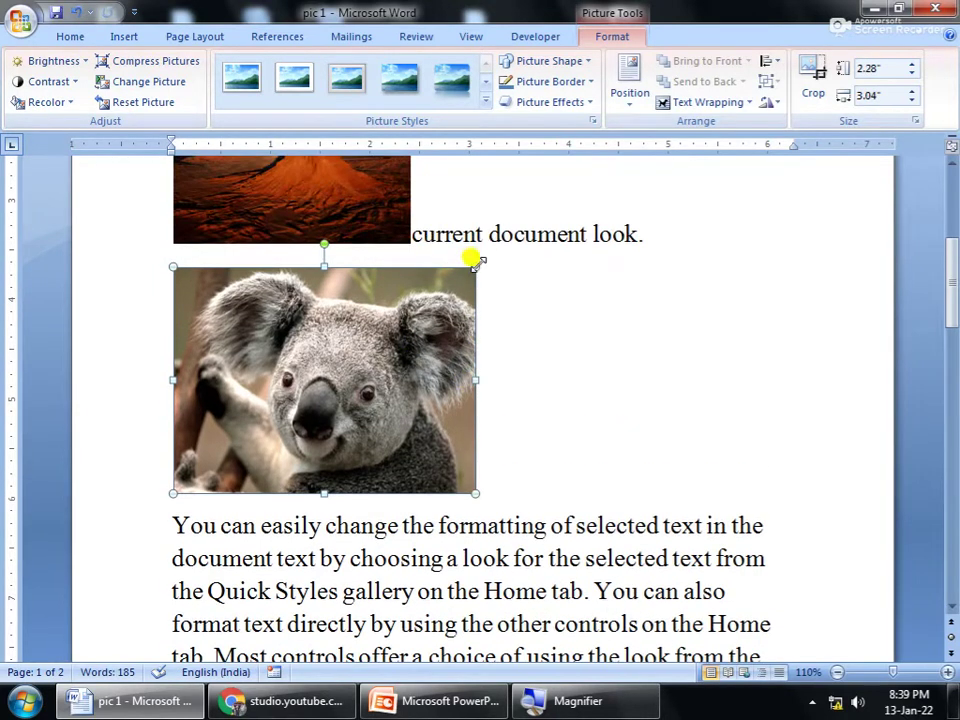
left_click_drag(476, 266, 450, 268)
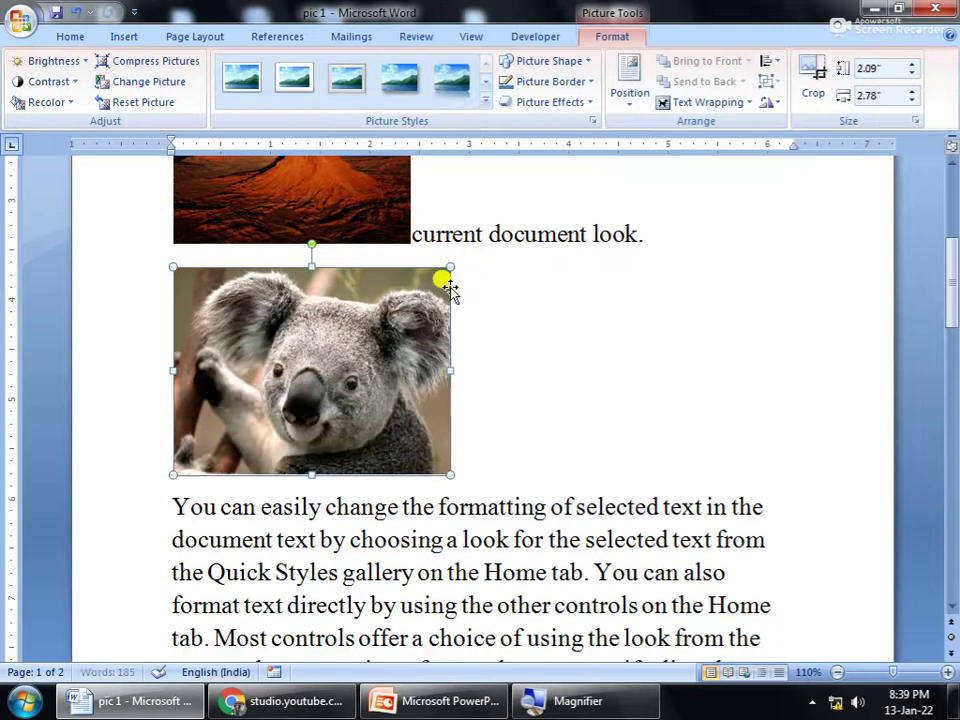
left_click(490, 343)
left_click(306, 328)
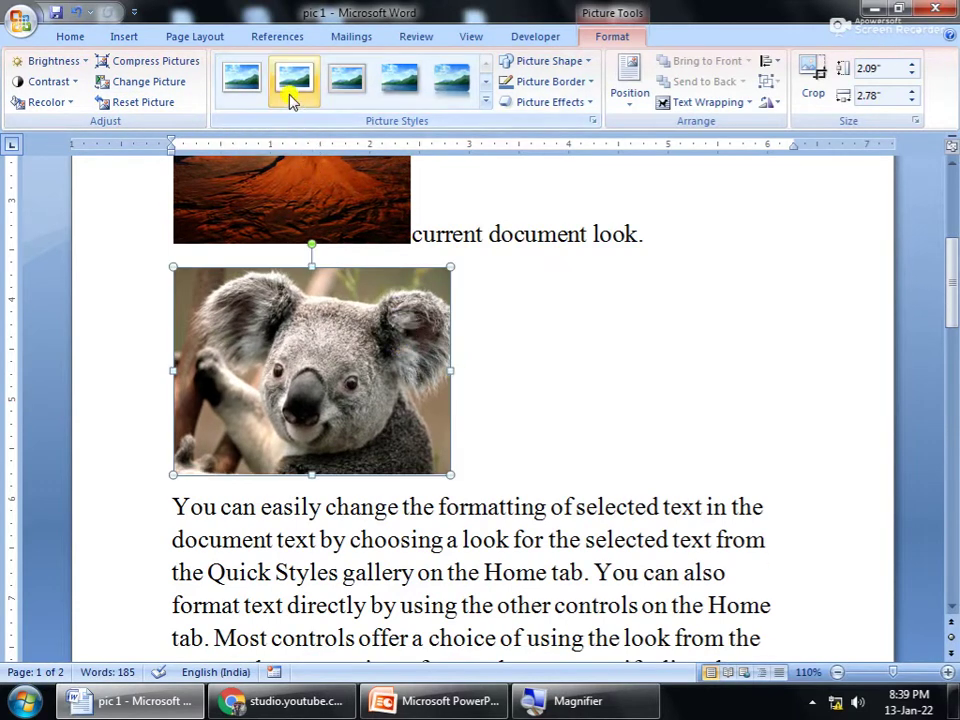
Step: Apply the second Picture Styles thumbnail (white frame, soft shadow) to the koala and reshape it into a Hexagon
left_click(290, 99)
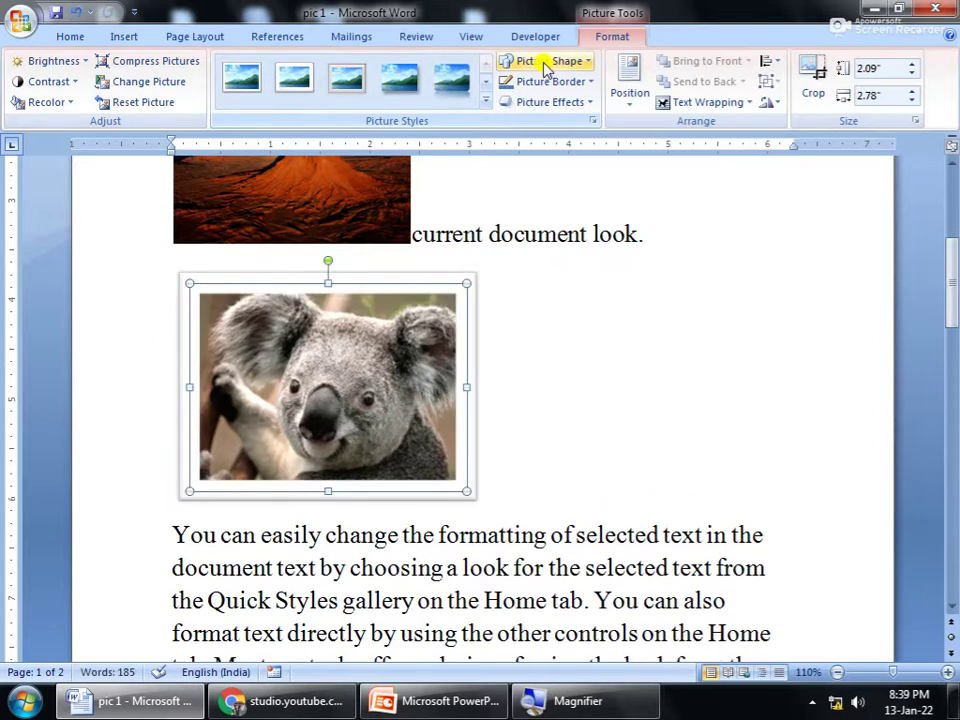
left_click(545, 62)
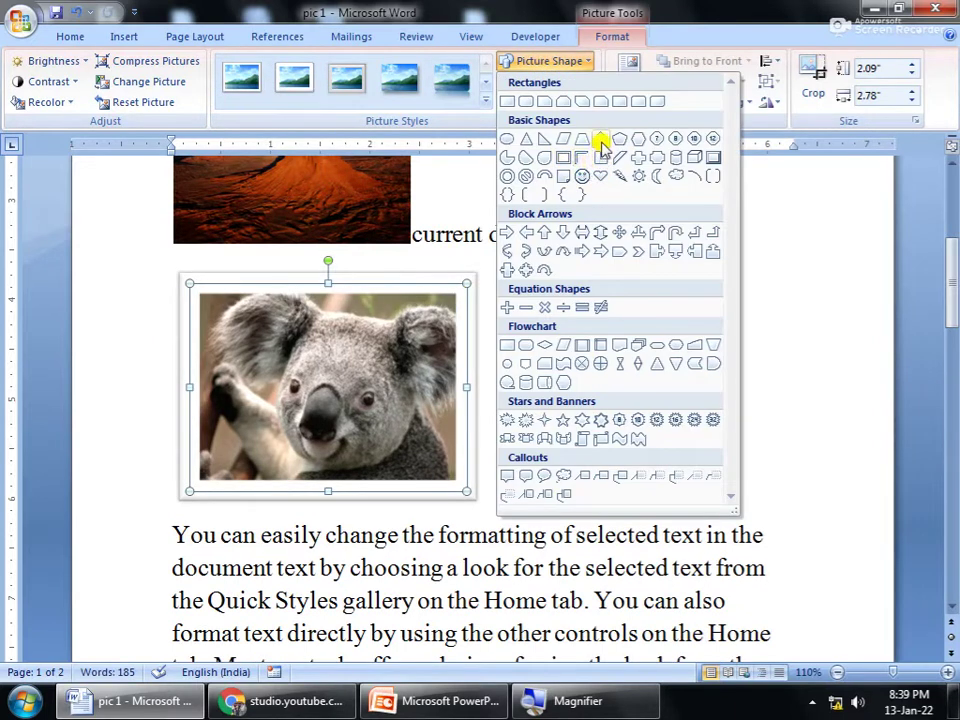
left_click(641, 137)
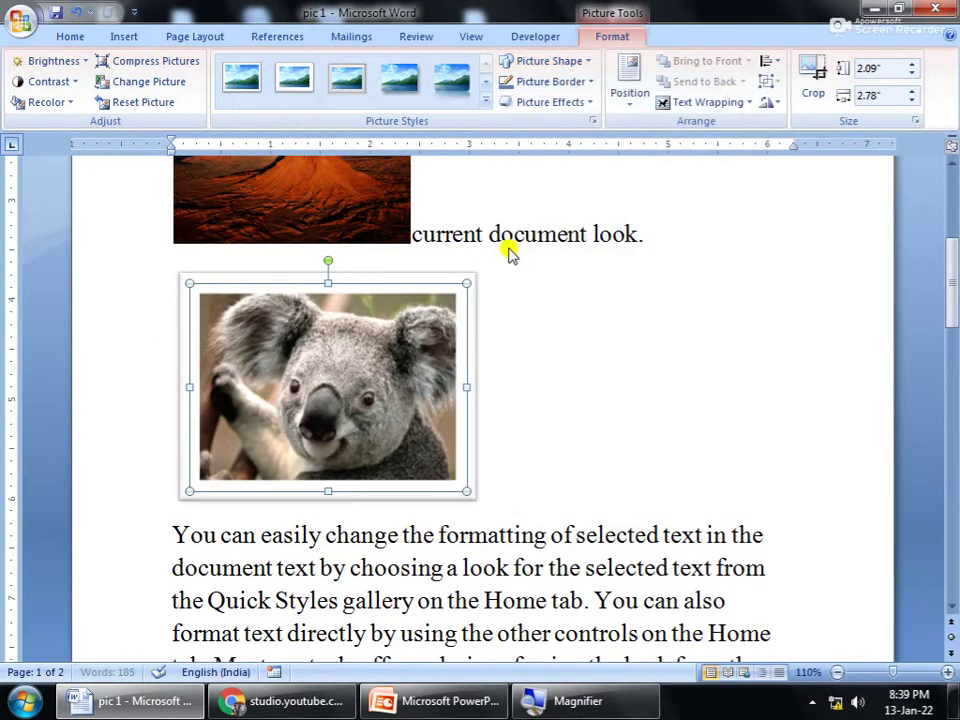
left_click(550, 357)
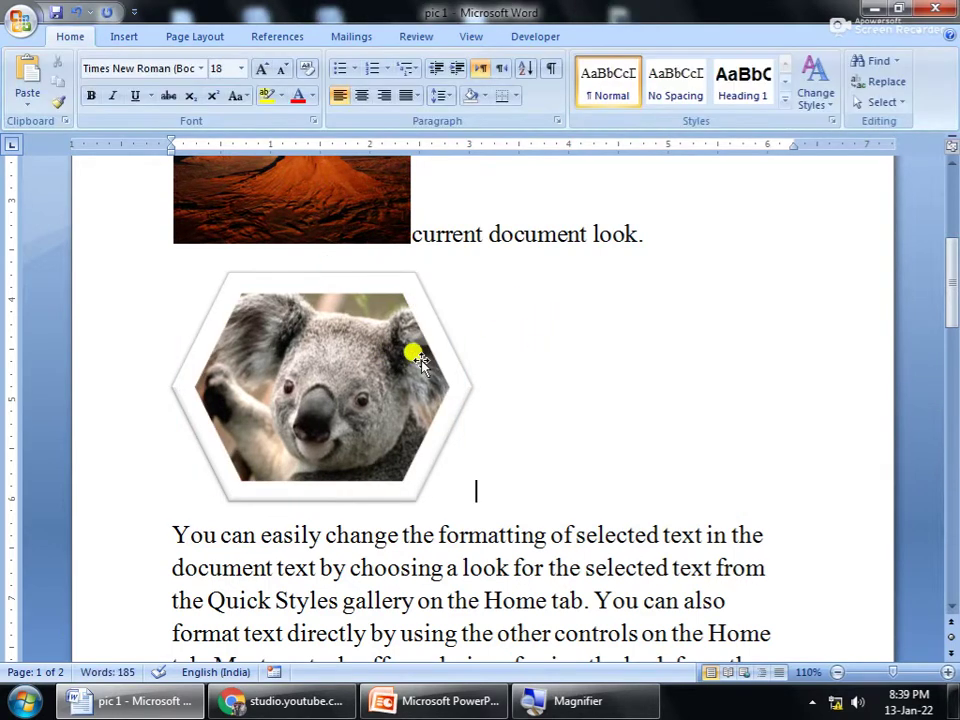
double_click(375, 317)
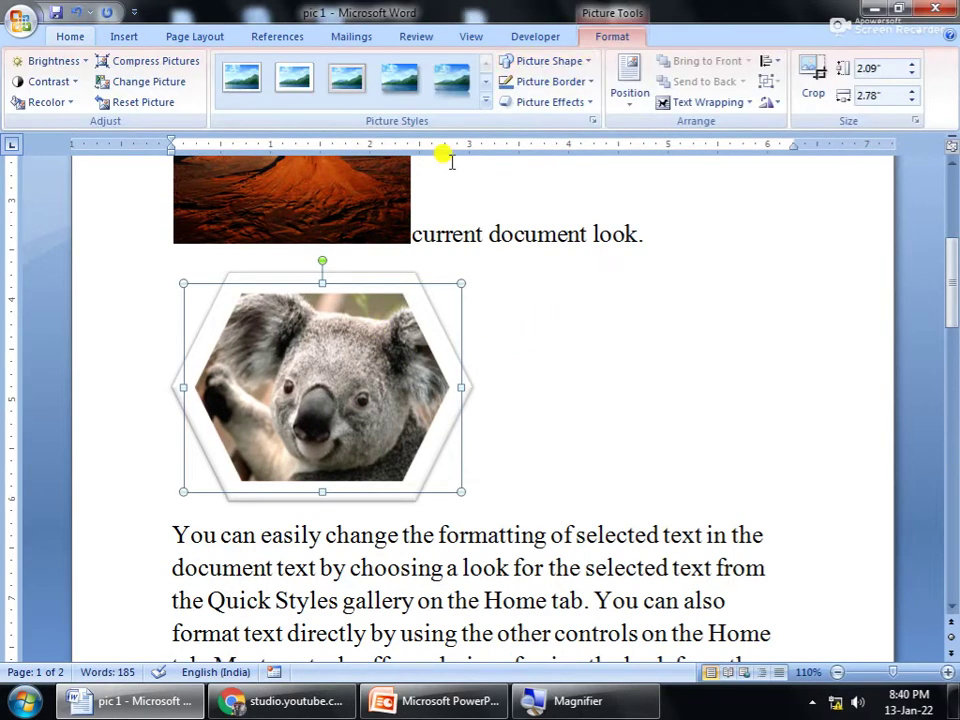
Step: Reset the koala picture to remove its frame and hexagon, zooming the page out to 90%
left_click(168, 103)
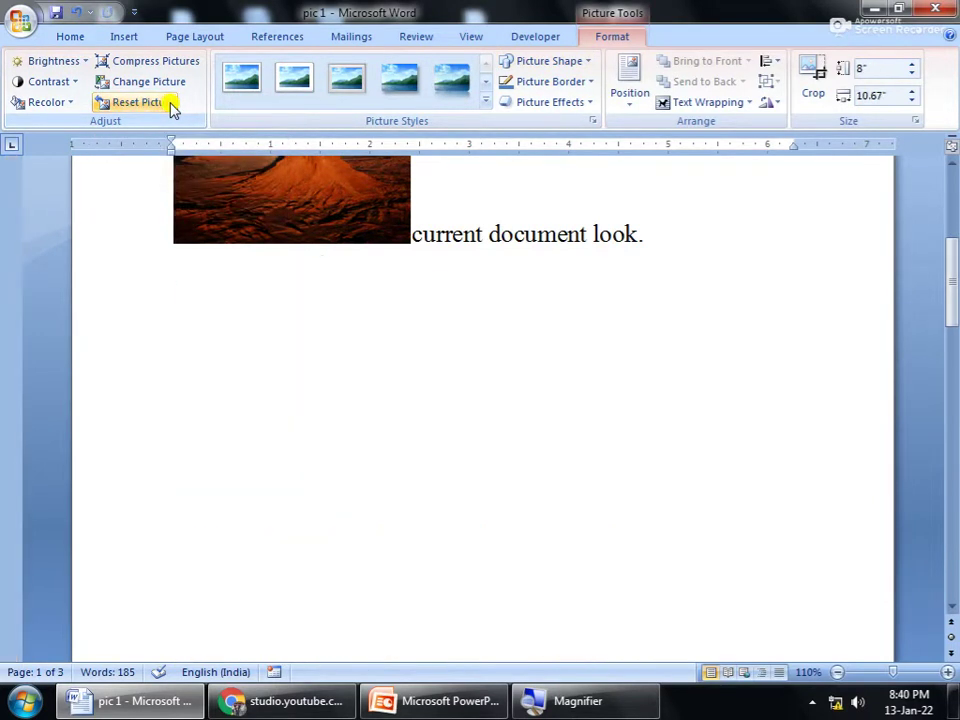
scroll(735, 380, "down", 3)
scroll(735, 380, "down", 4)
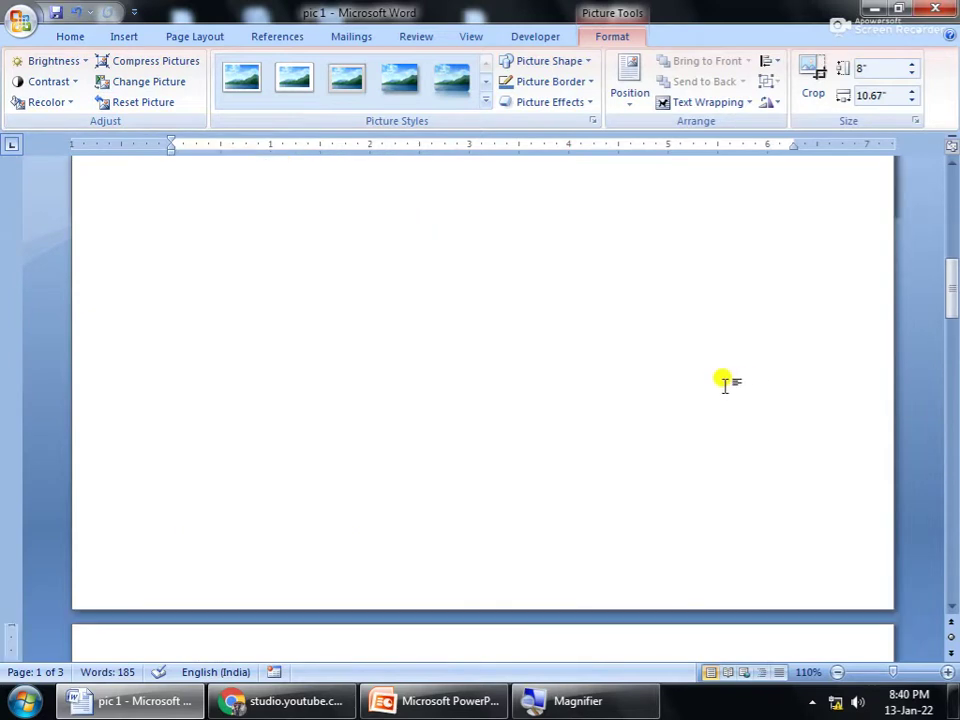
scroll(727, 385, "down", 4)
scroll(720, 388, "down", 5)
scroll(740, 410, "down", 4)
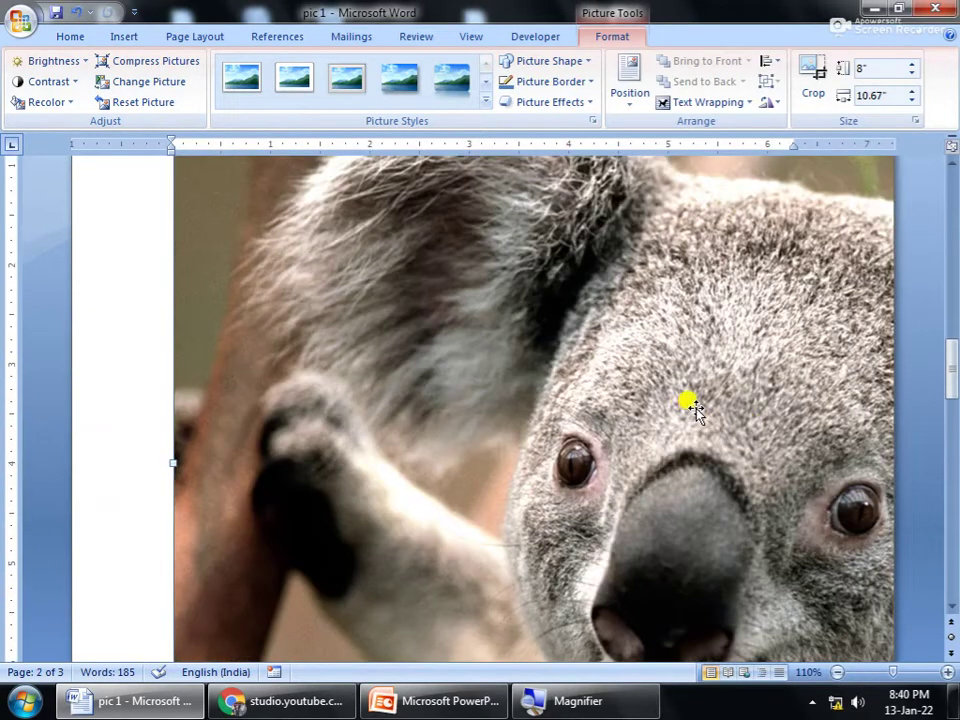
scroll(690, 400, "down", 4)
left_click(837, 672)
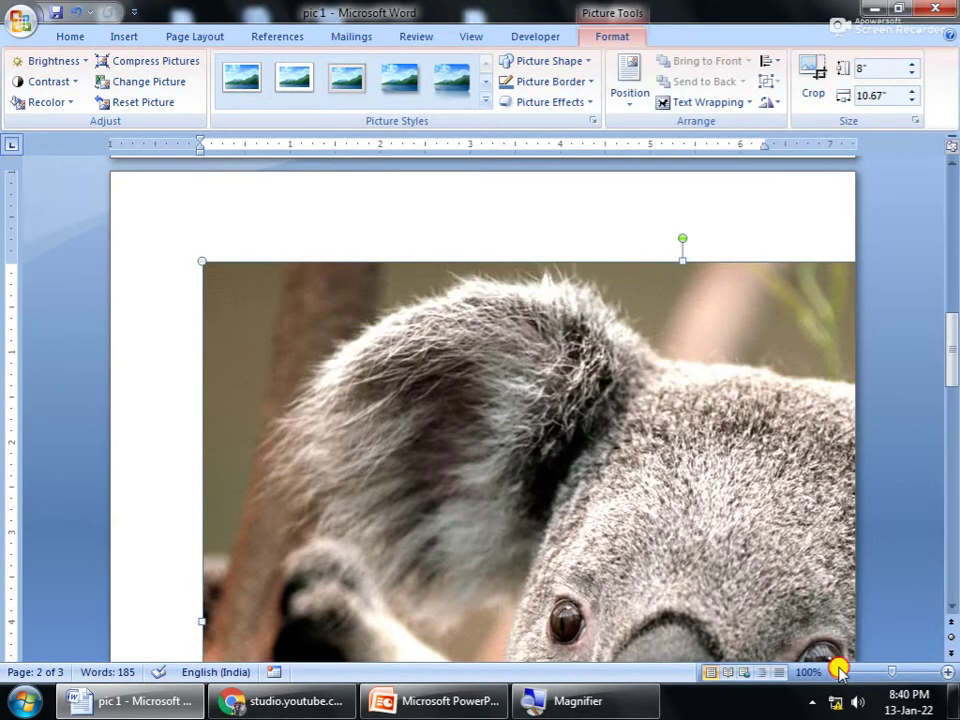
left_click(837, 672)
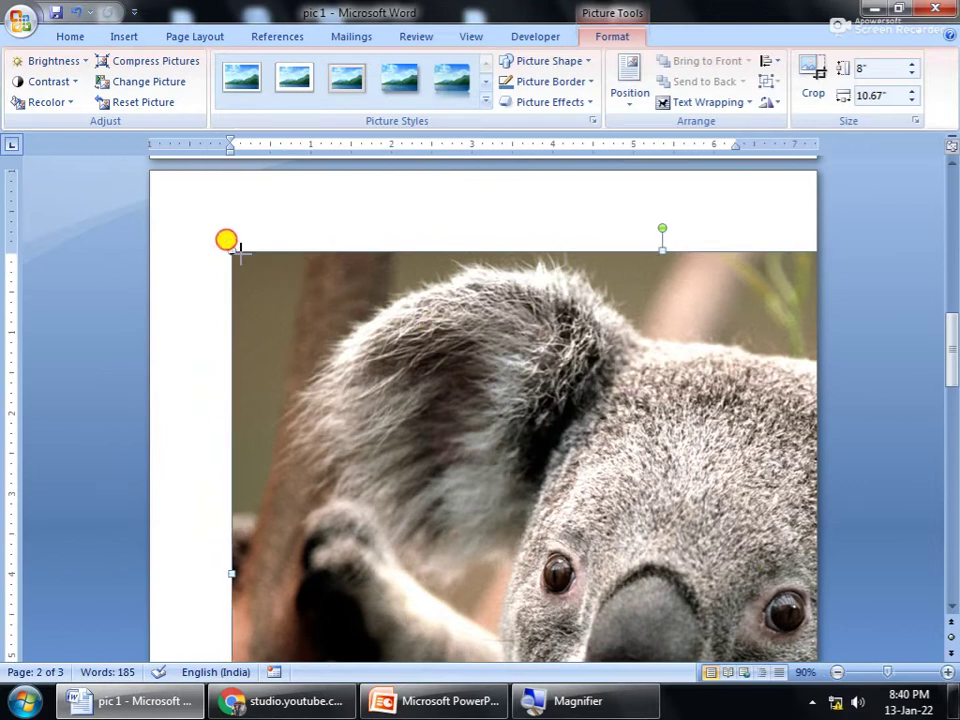
Step: Shrink the oversized koala picture to 3.33" by 4.44"
left_click_drag(231, 250, 536, 489)
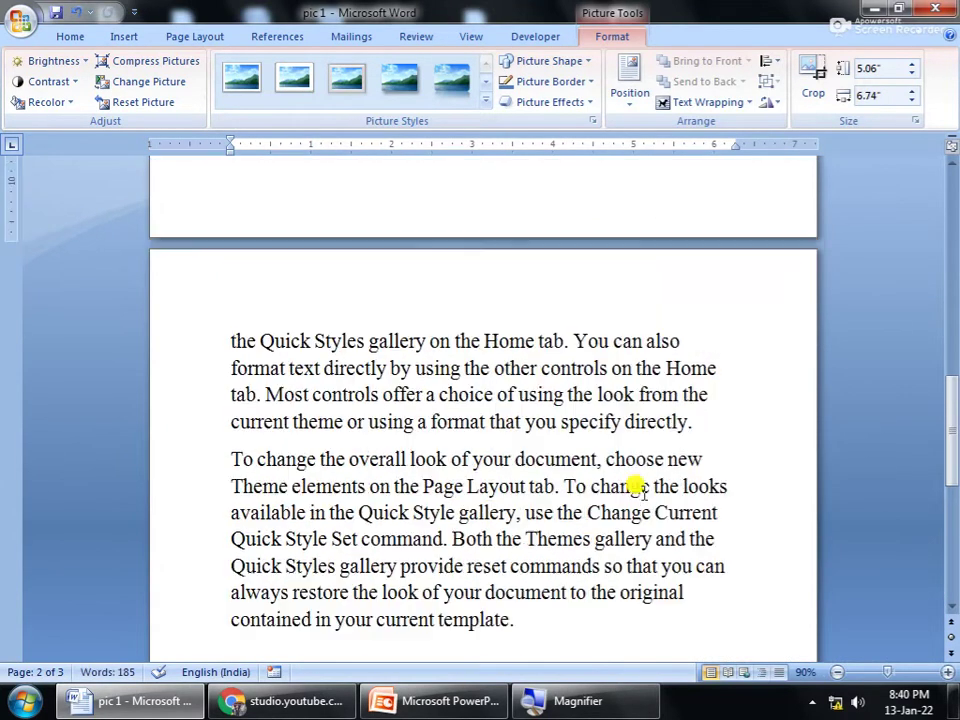
scroll(633, 483, "up", 1)
scroll(633, 483, "up", 3)
scroll(633, 483, "up", 3)
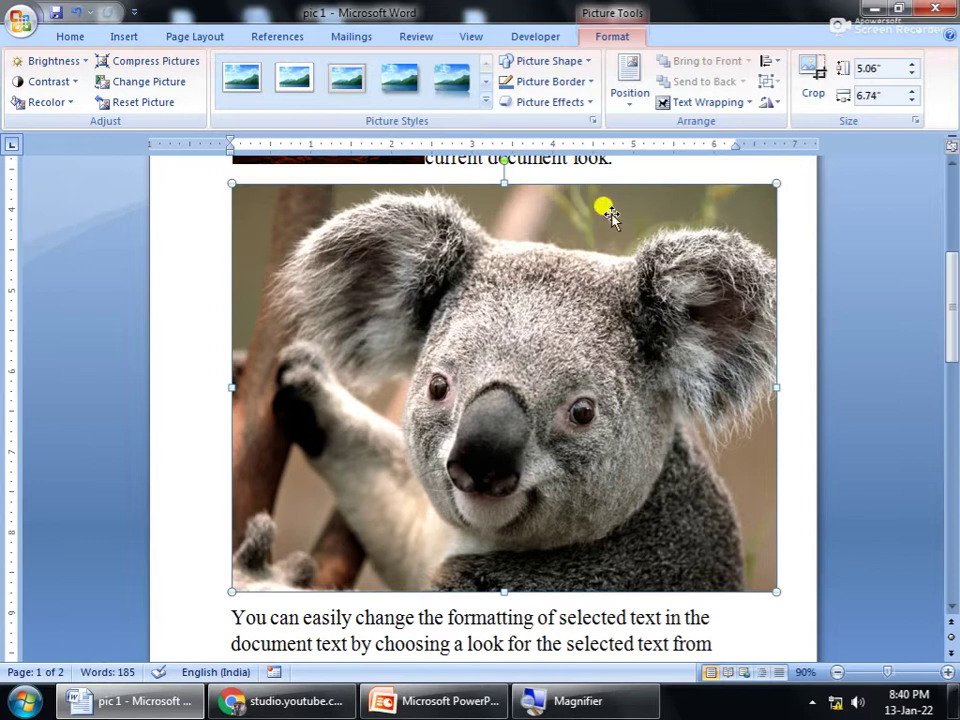
scroll(605, 230, "up", 1)
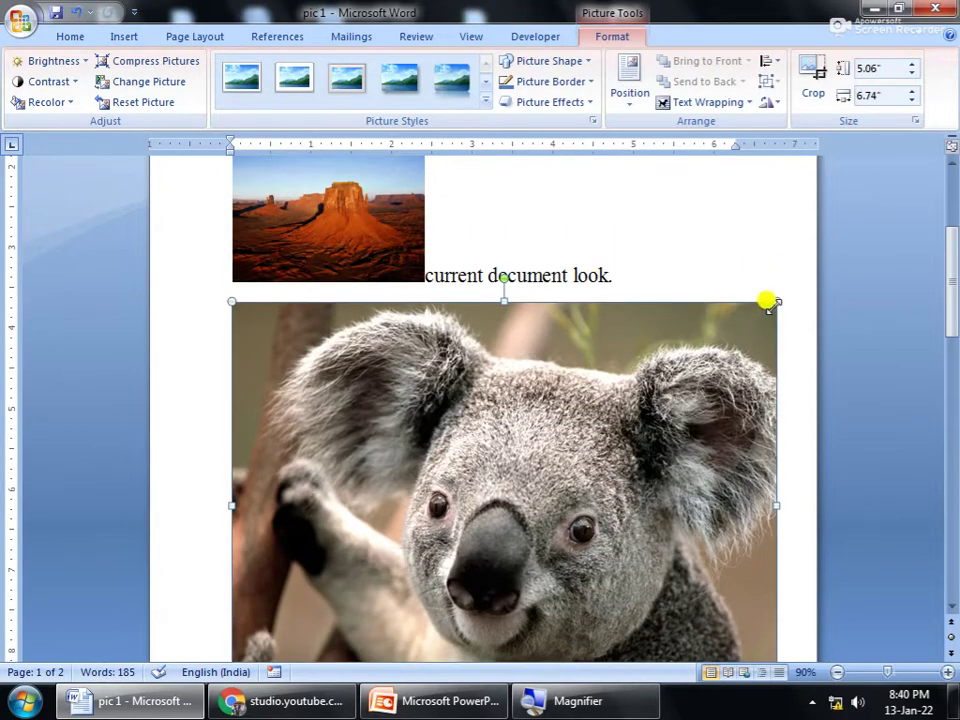
left_click_drag(767, 302, 561, 441)
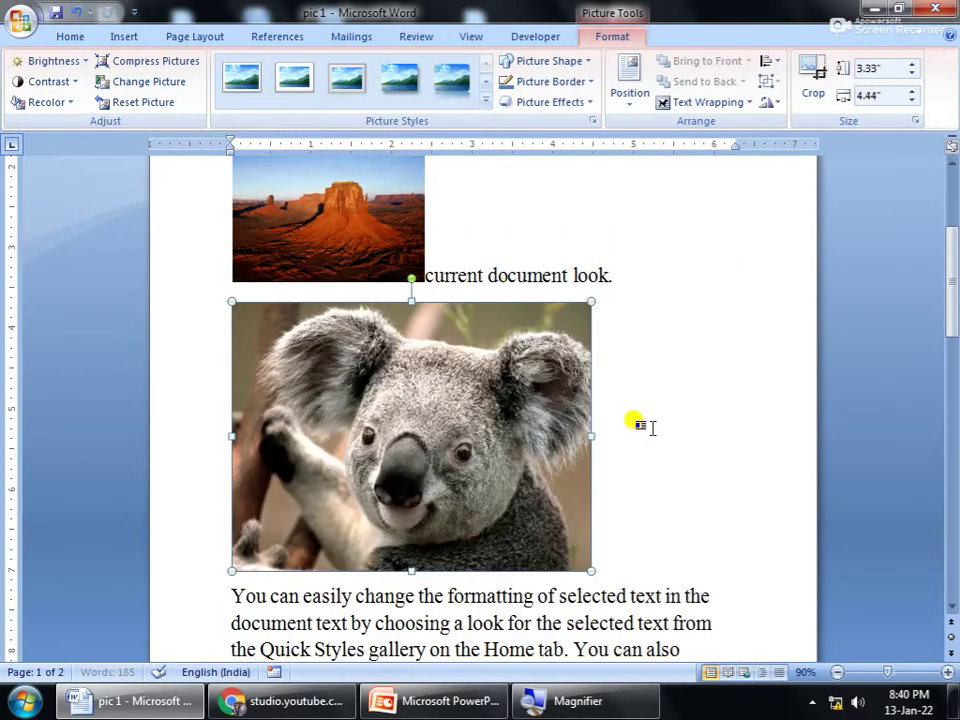
left_click(639, 377)
left_click(478, 398)
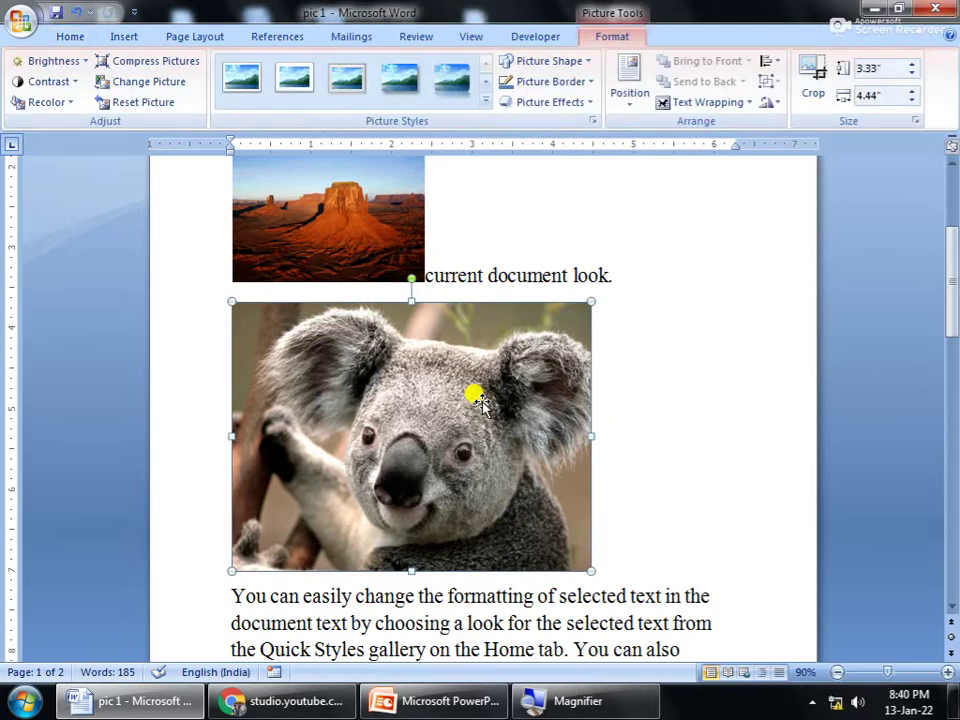
left_click(600, 399)
left_click(546, 405)
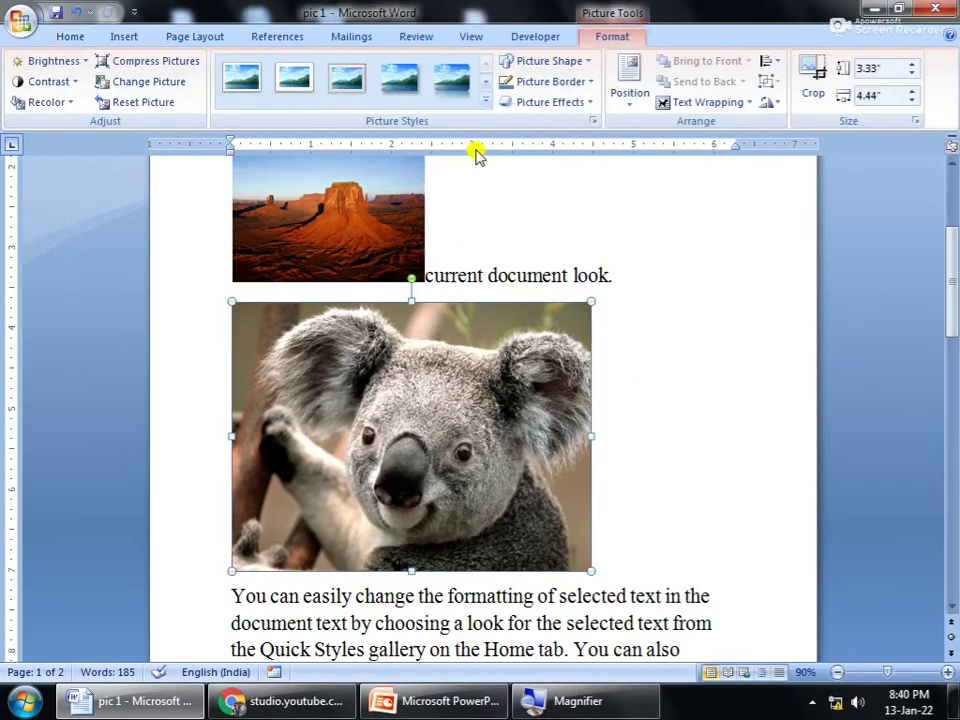
key("super+plus")
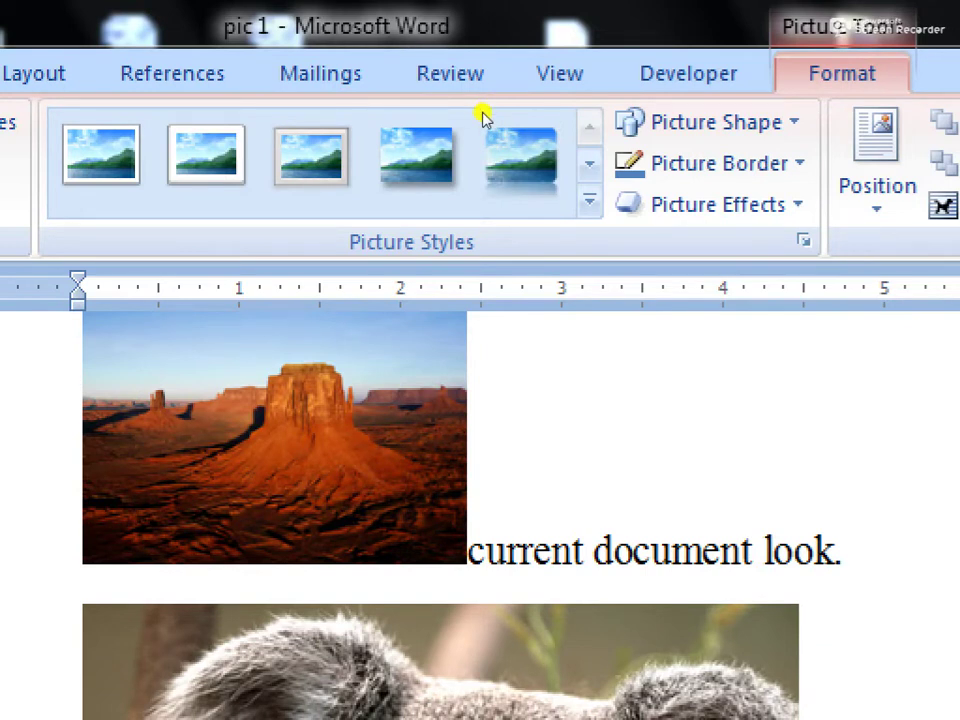
key("super+minus")
left_click(527, 330)
left_click(527, 328)
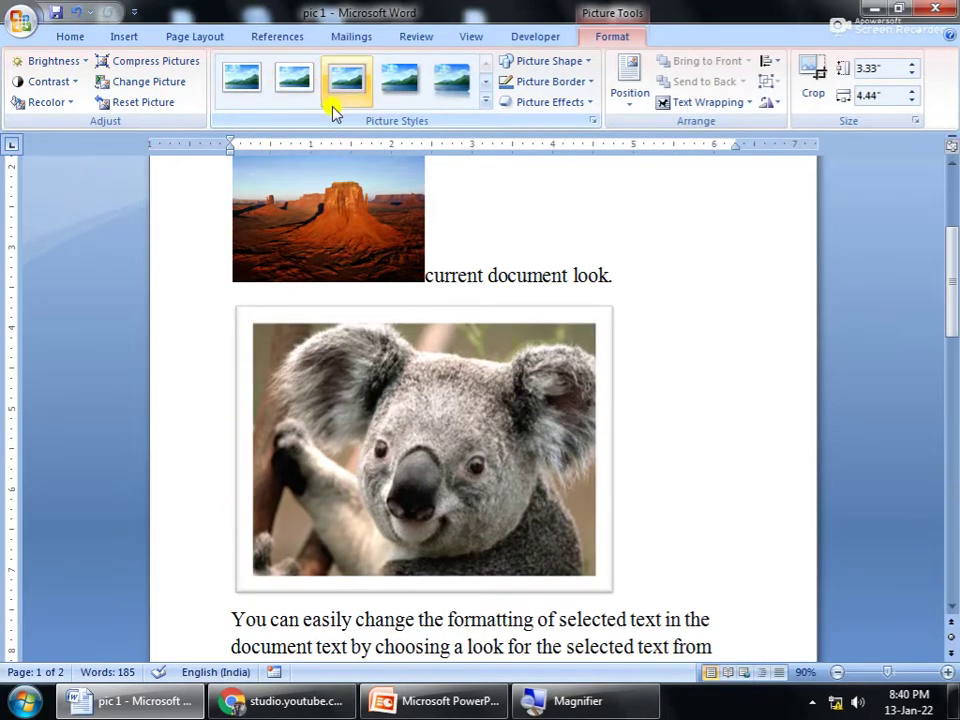
left_click(485, 101)
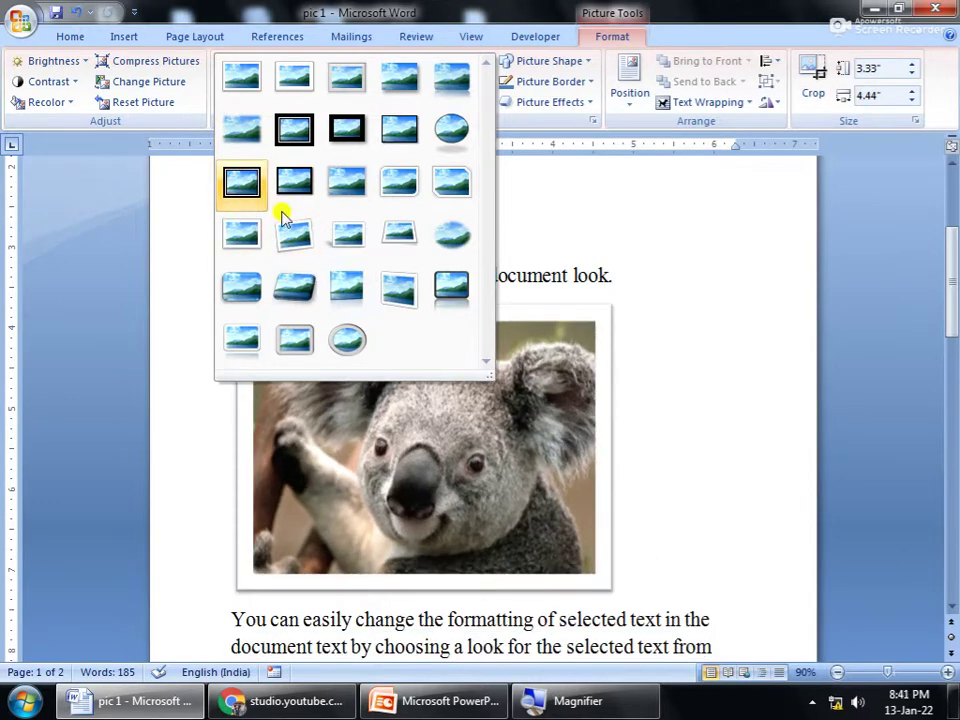
left_click(588, 228)
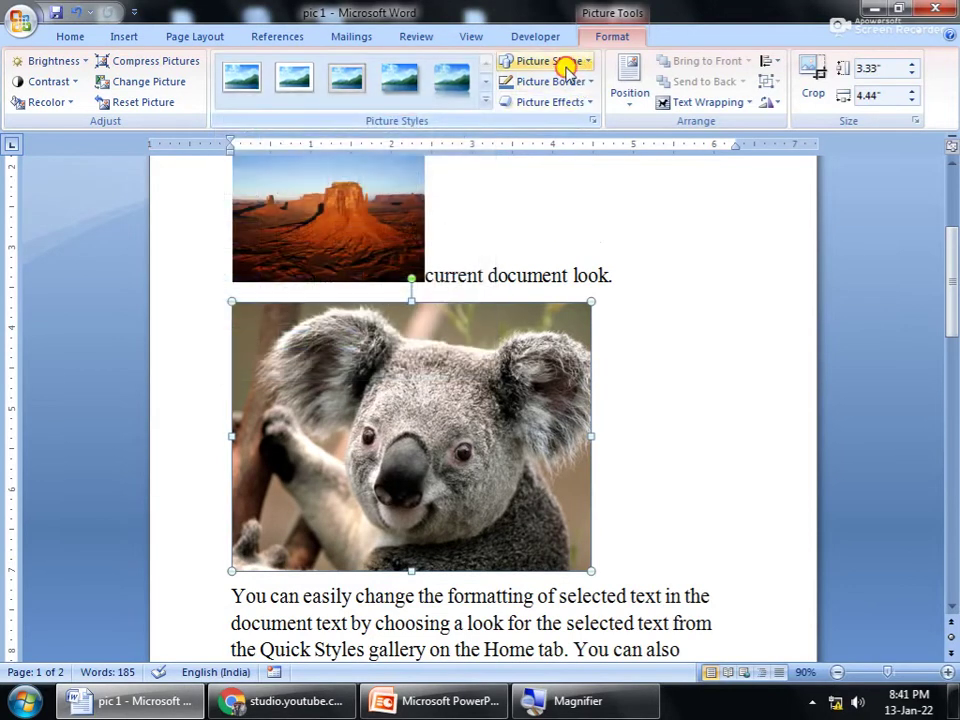
left_click(556, 61)
left_click(477, 202)
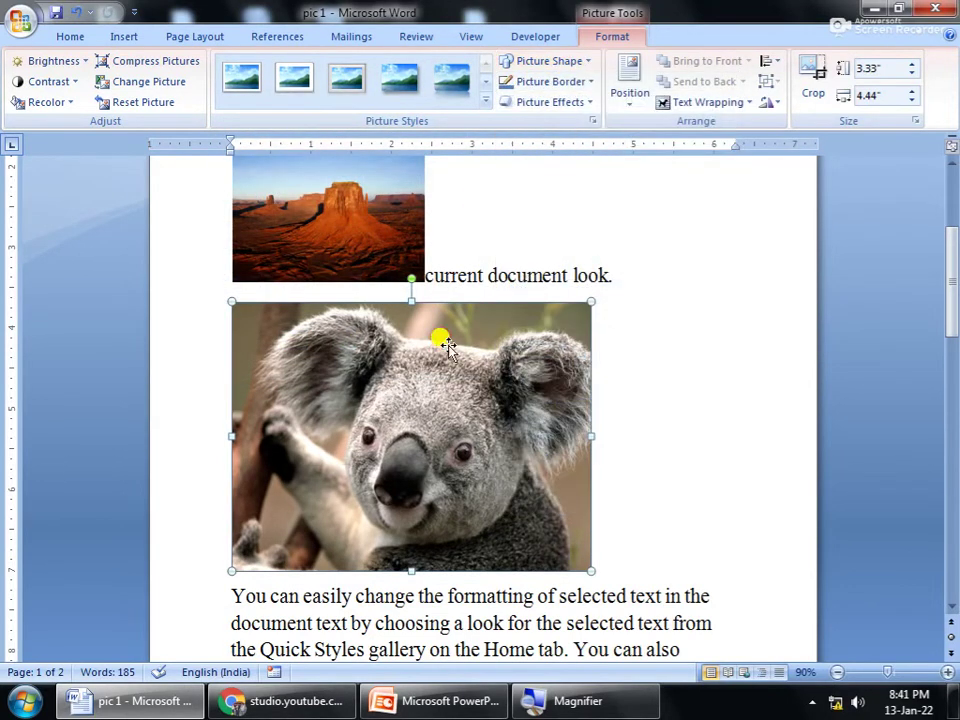
left_click(568, 64)
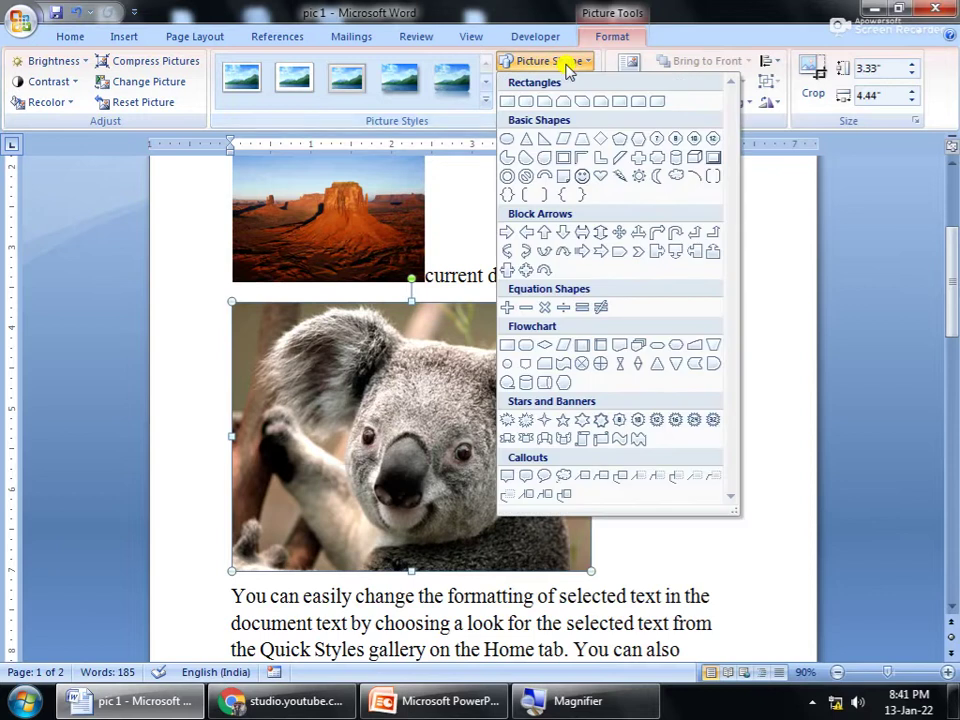
left_click(510, 140)
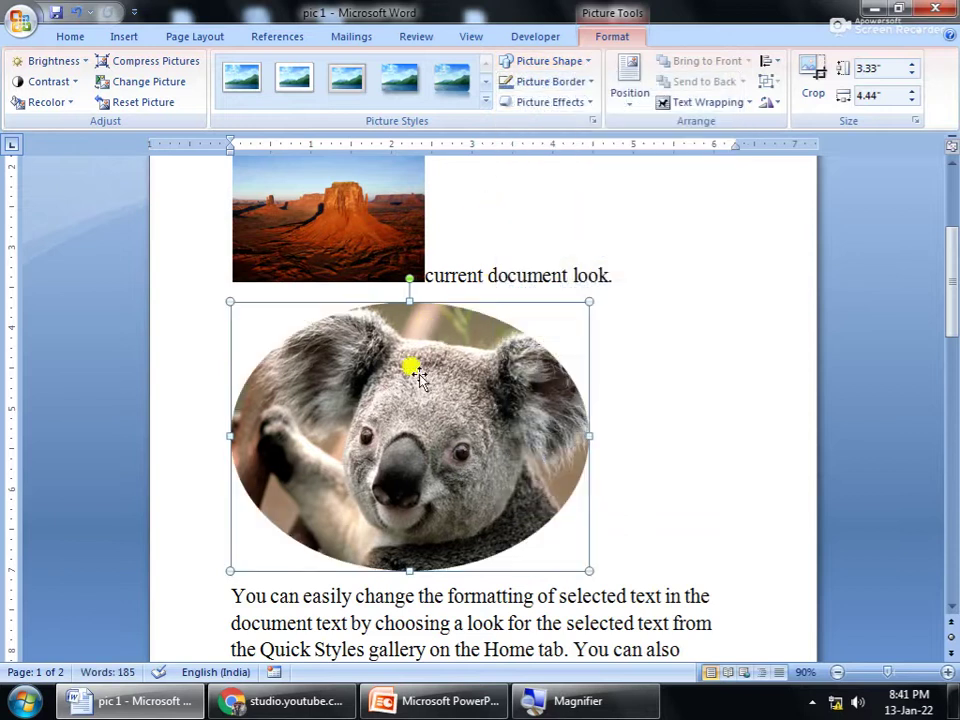
left_click(570, 64)
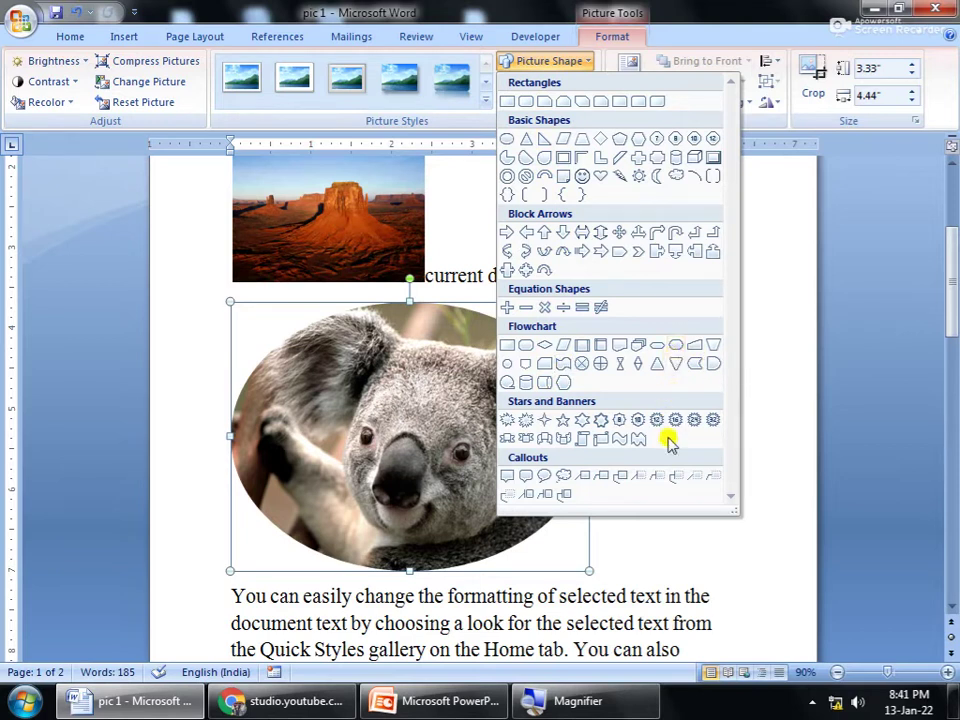
left_click(599, 439)
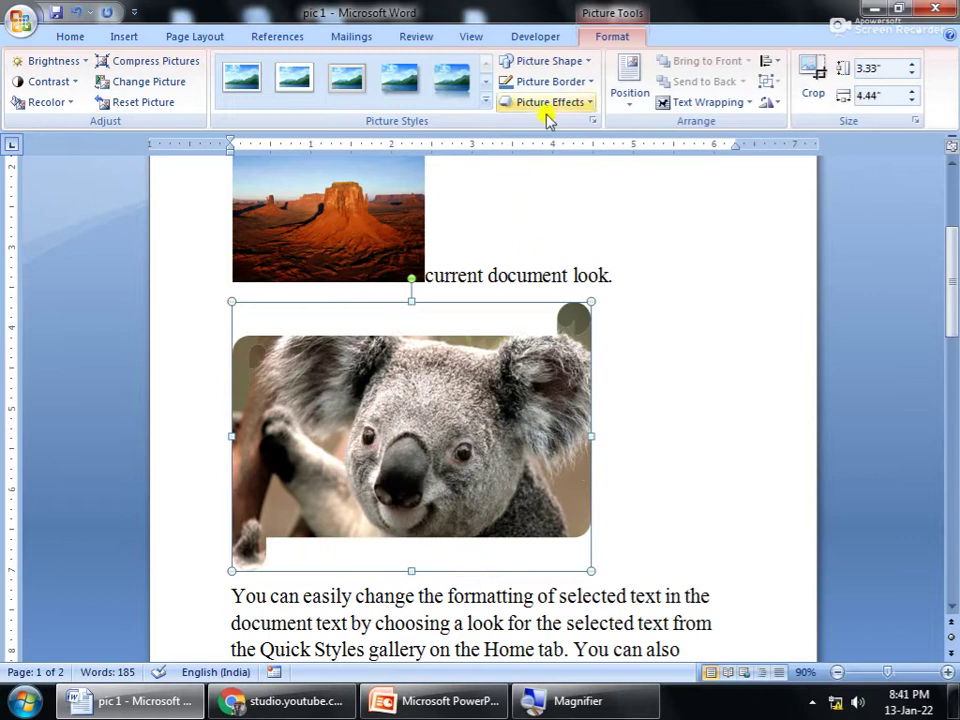
left_click(575, 60)
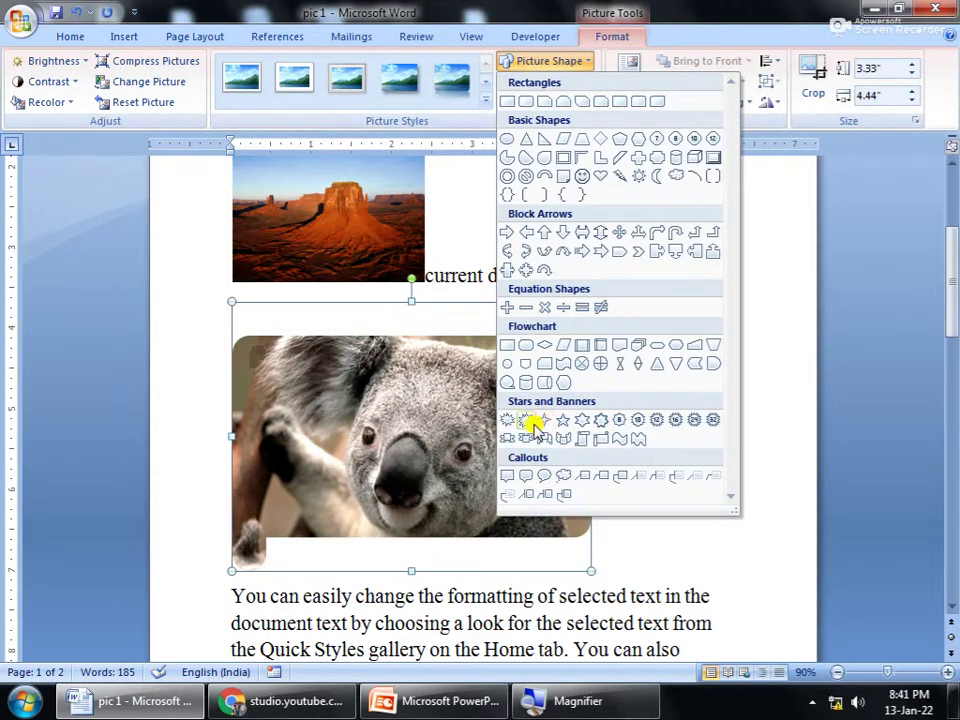
left_click(528, 421)
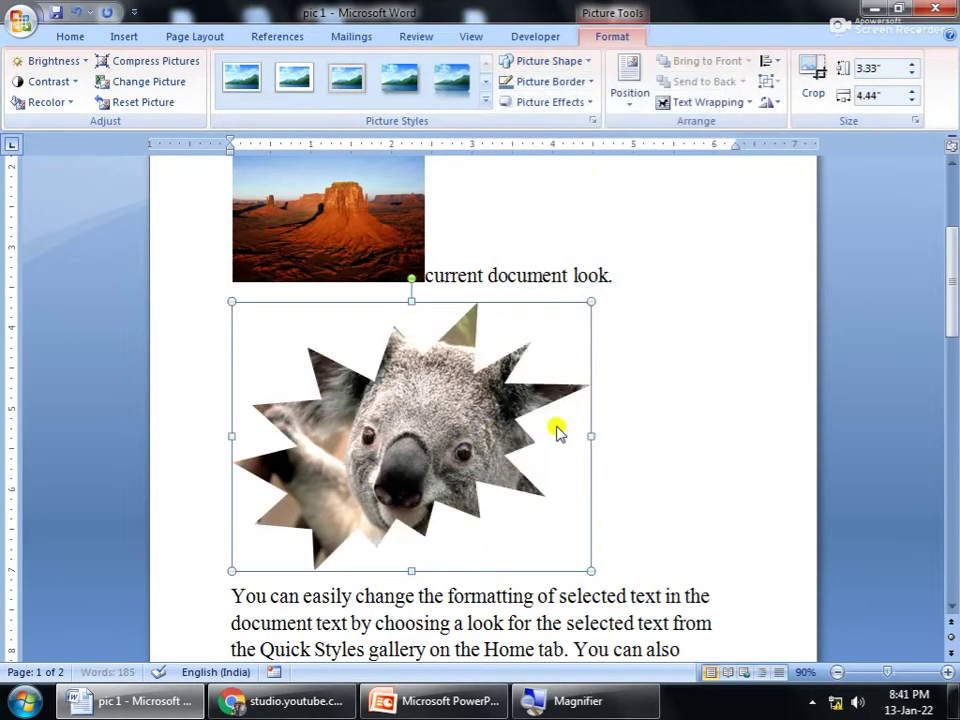
left_click(540, 61)
left_click(506, 101)
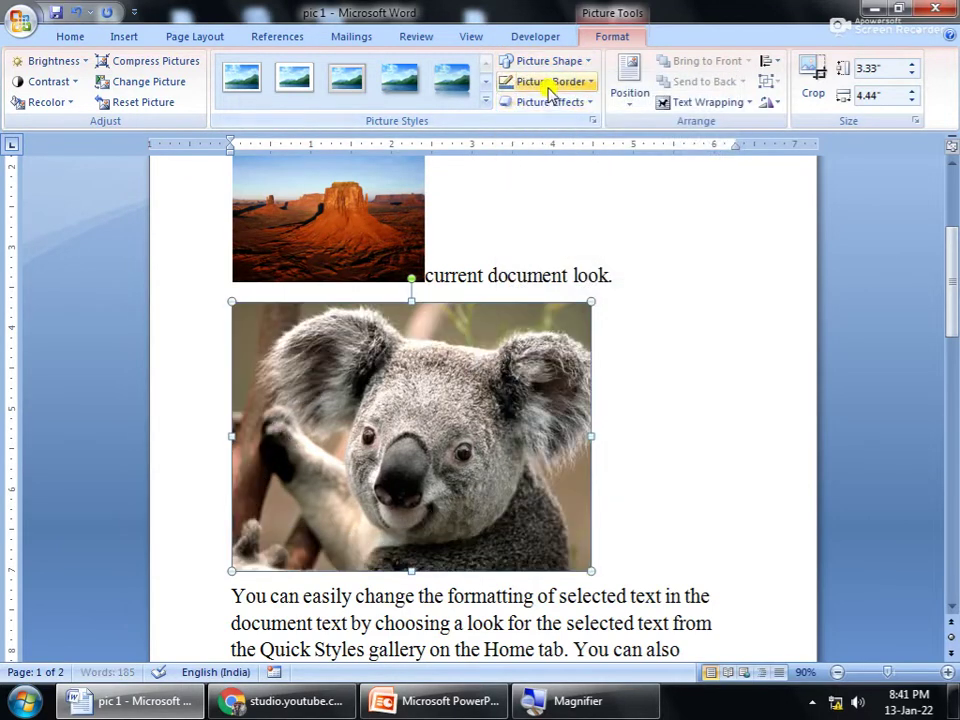
left_click(546, 63)
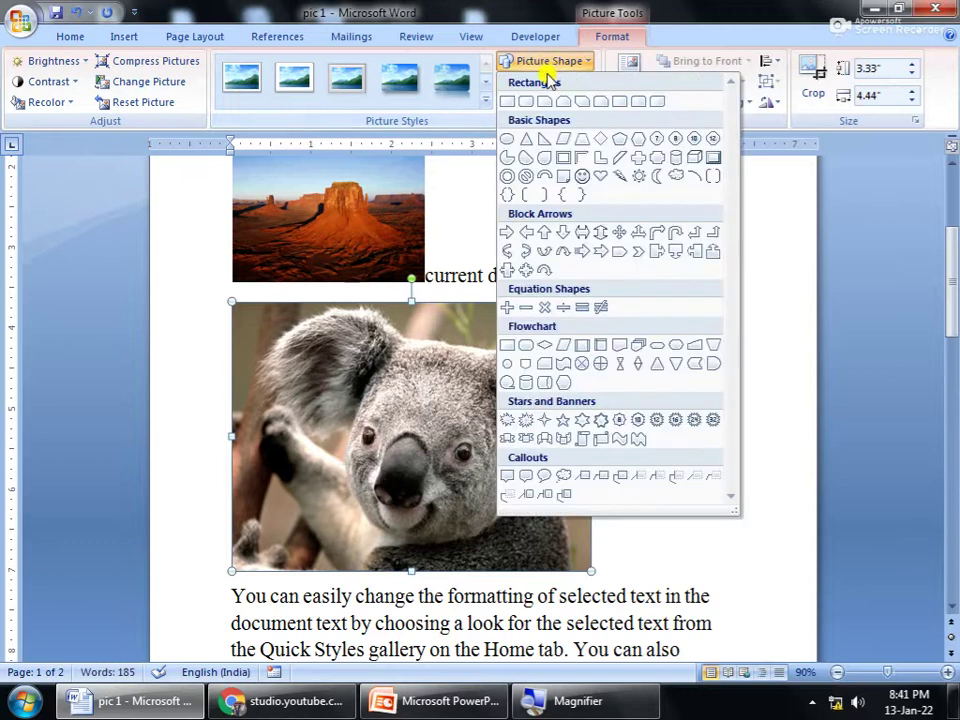
left_click(514, 100)
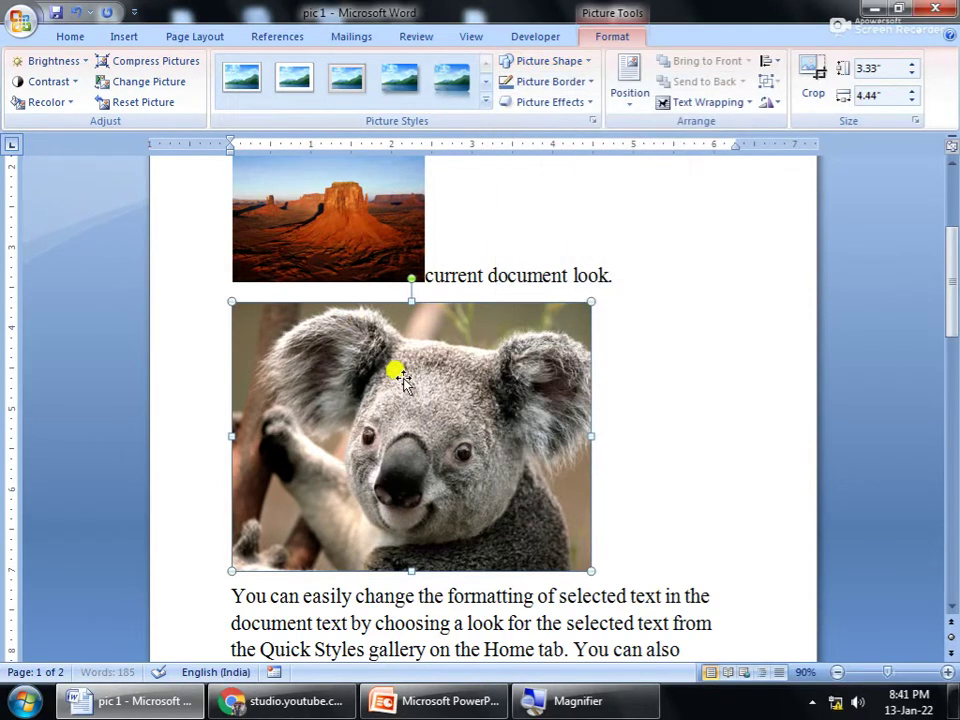
left_click(566, 83)
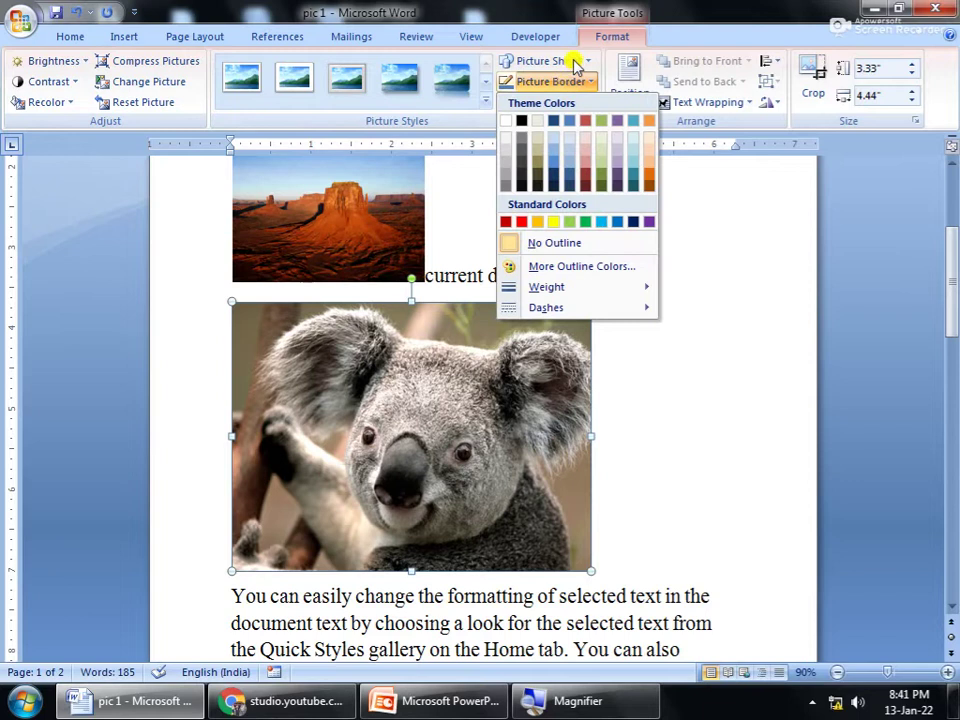
left_click(576, 63)
left_click(478, 390)
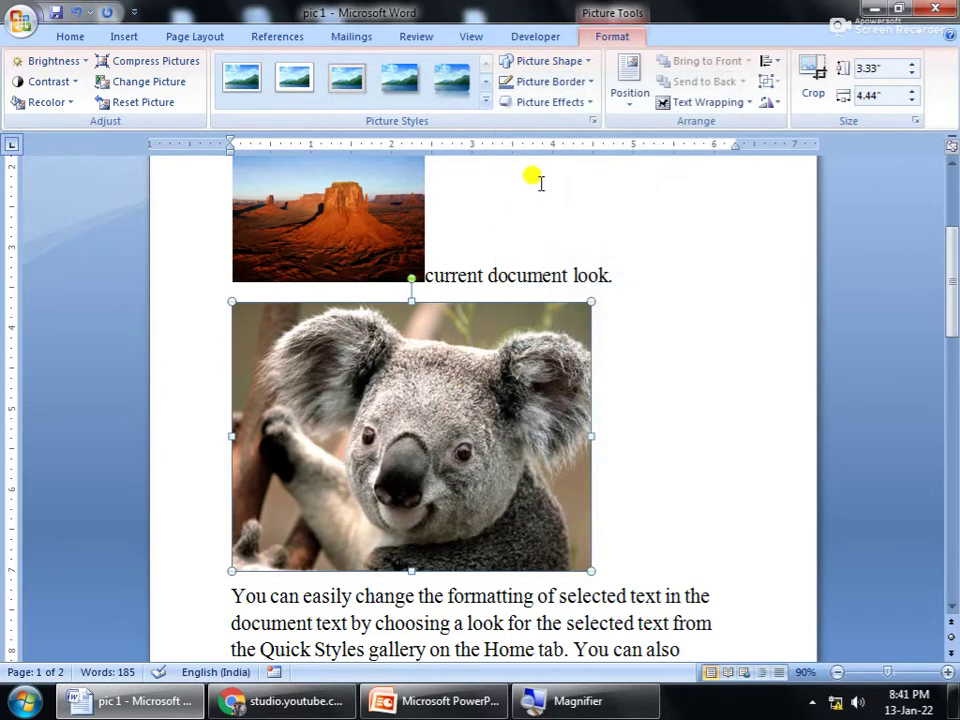
left_click(577, 82)
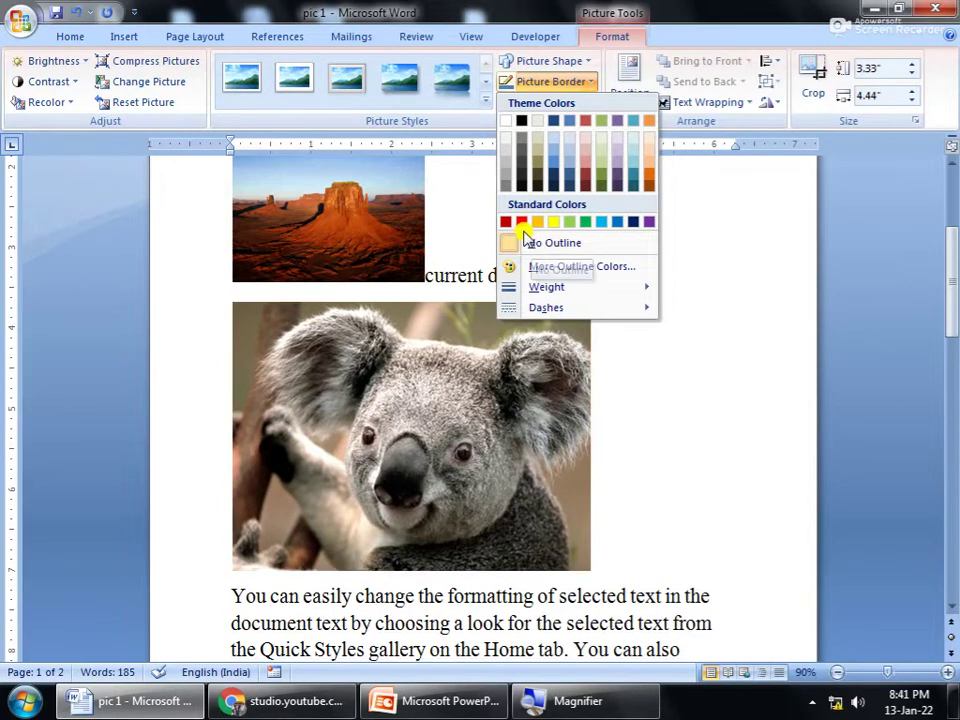
left_click(521, 222)
left_click(555, 81)
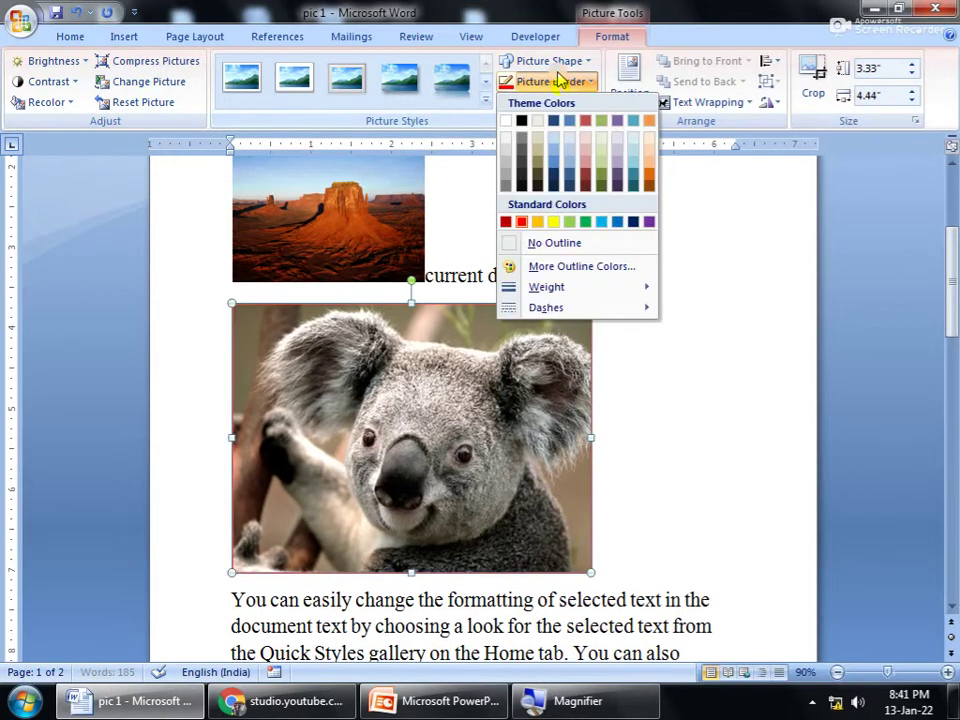
mouse_move(557, 290)
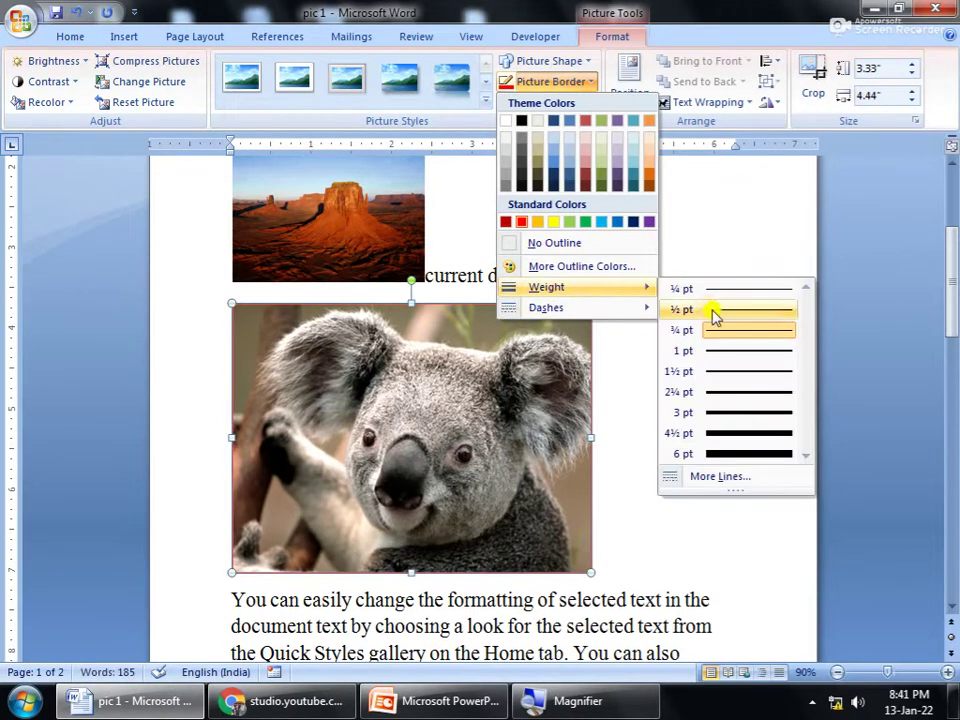
left_click(735, 454)
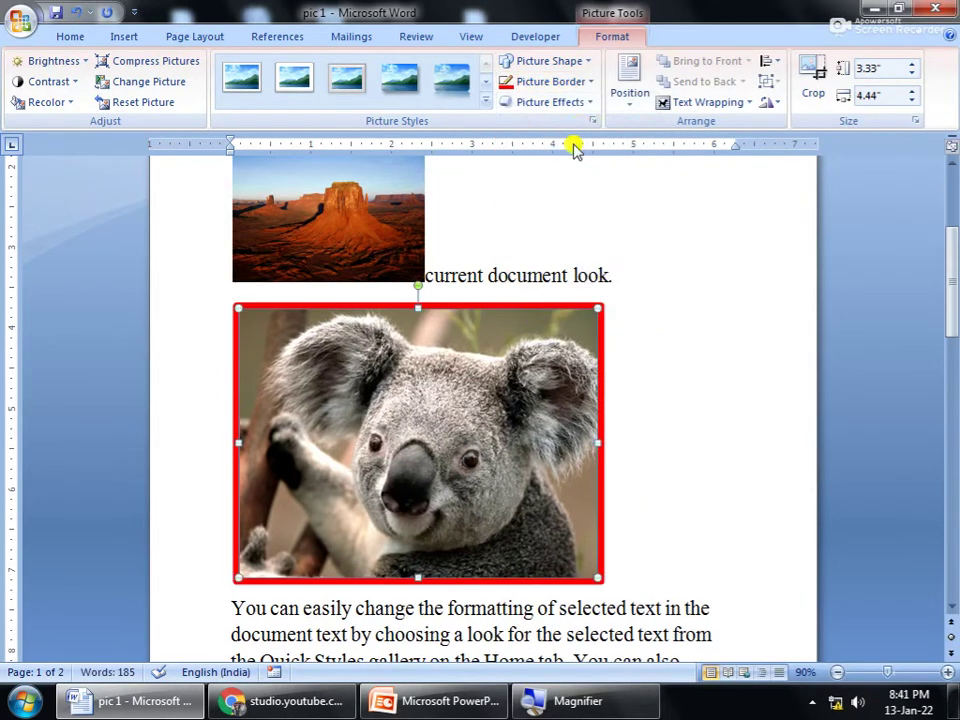
left_click(577, 88)
mouse_move(581, 306)
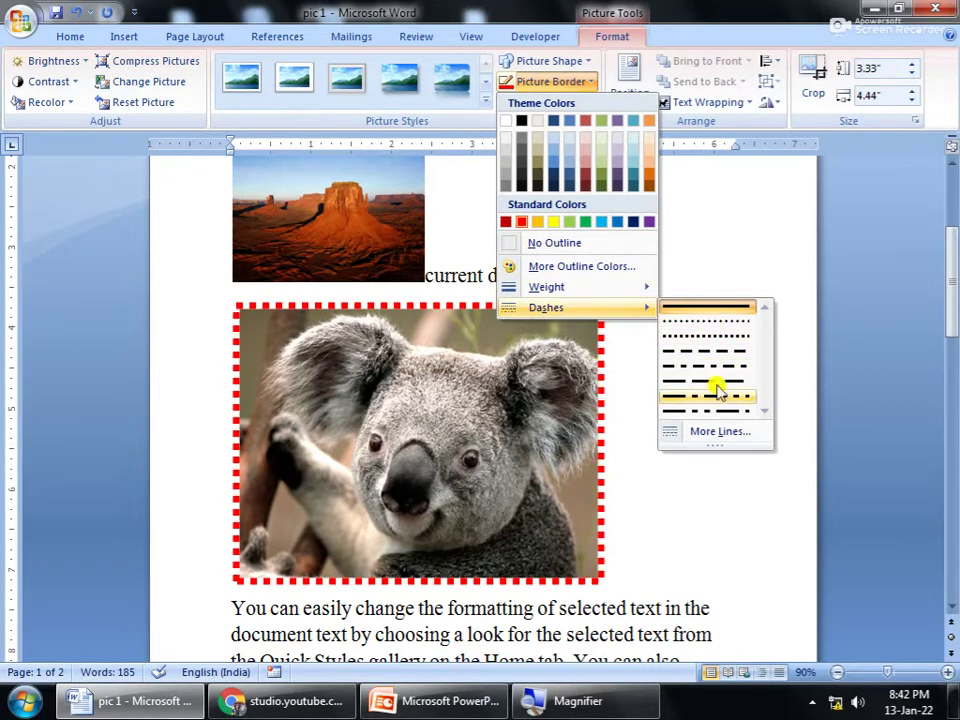
left_click(712, 352)
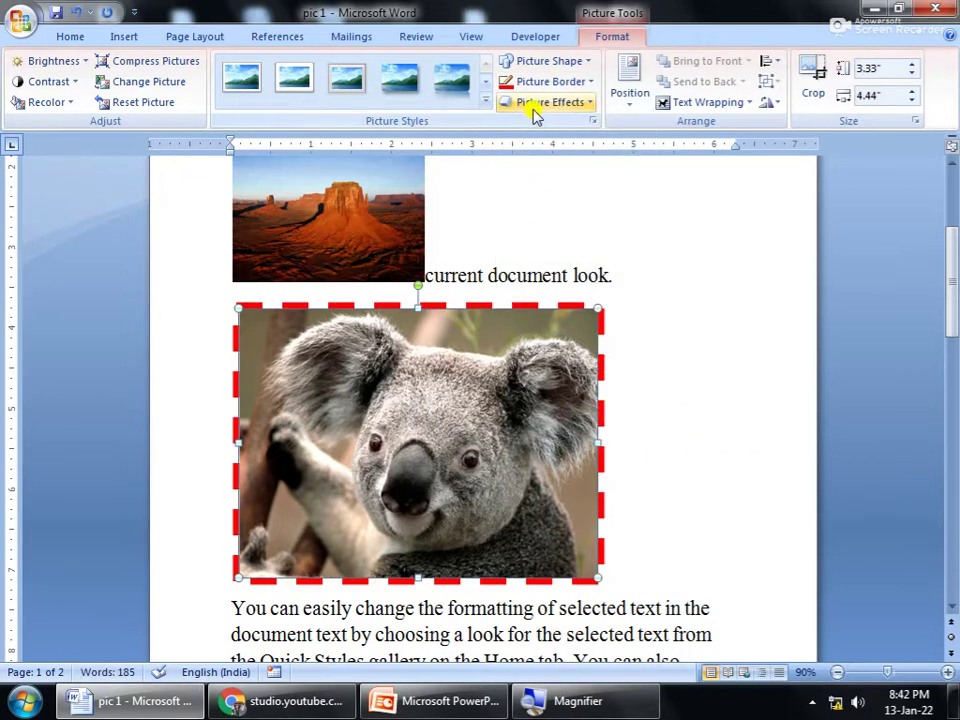
left_click(545, 103)
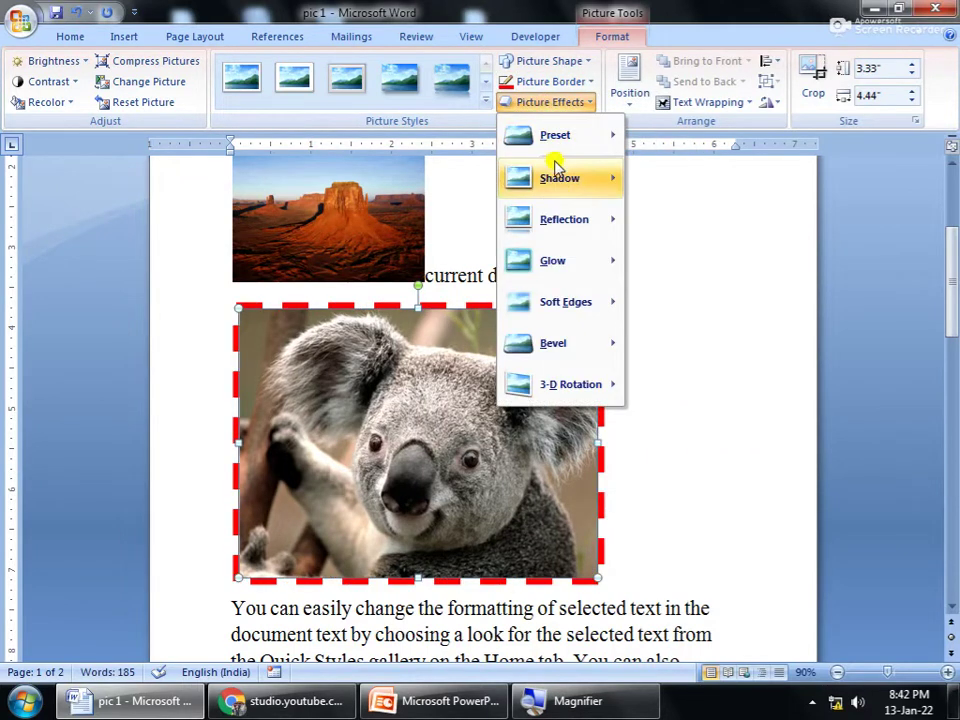
mouse_move(553, 165)
left_click(456, 252)
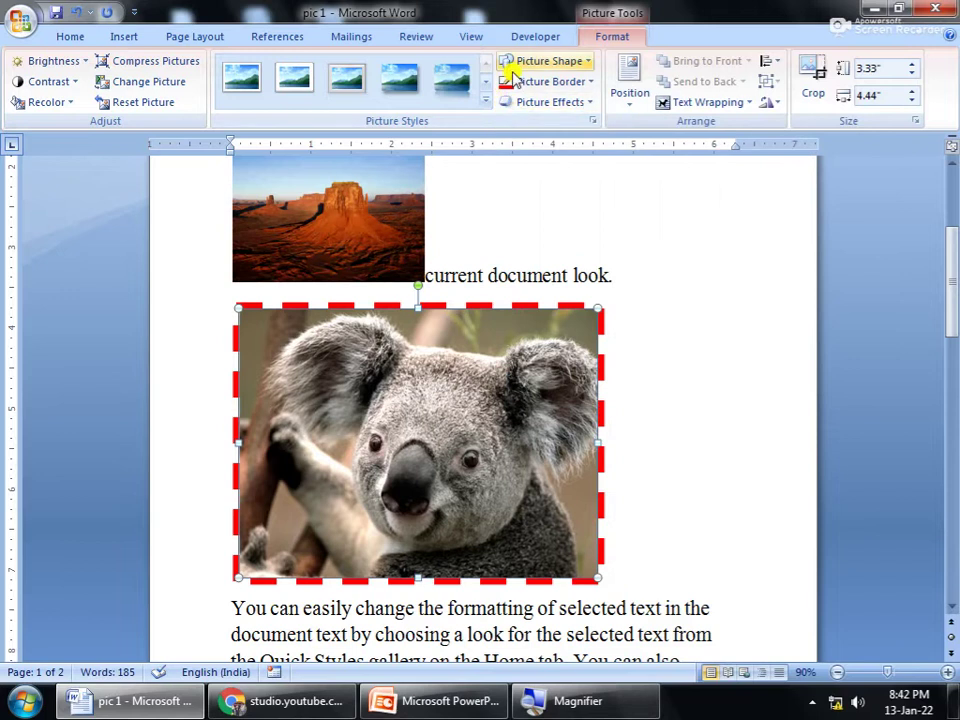
left_click(525, 63)
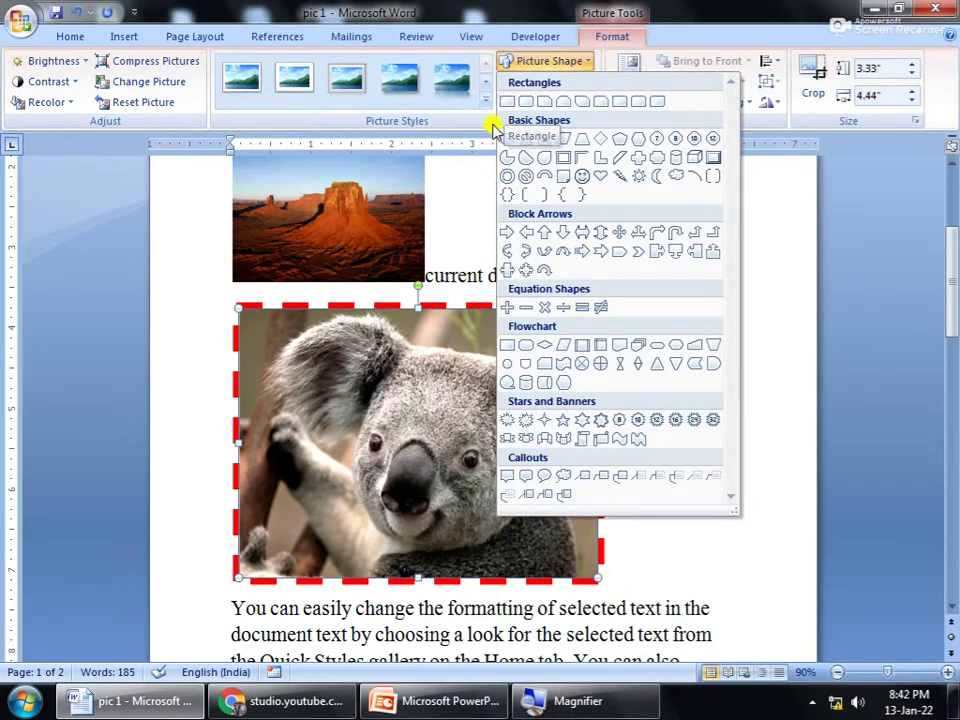
left_click(452, 216)
left_click(557, 84)
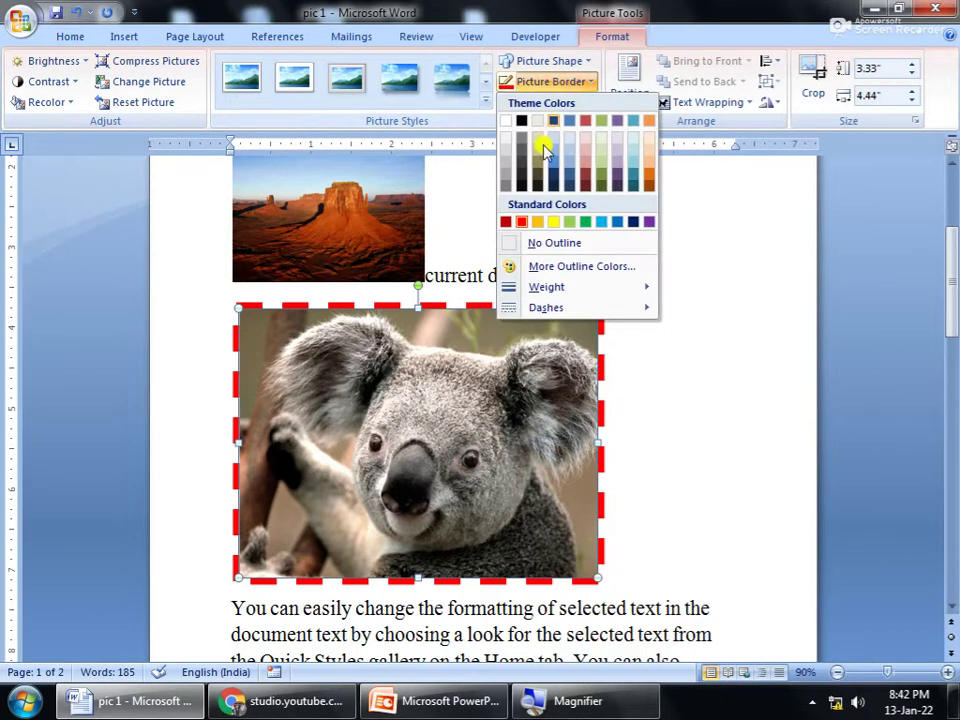
left_click(538, 249)
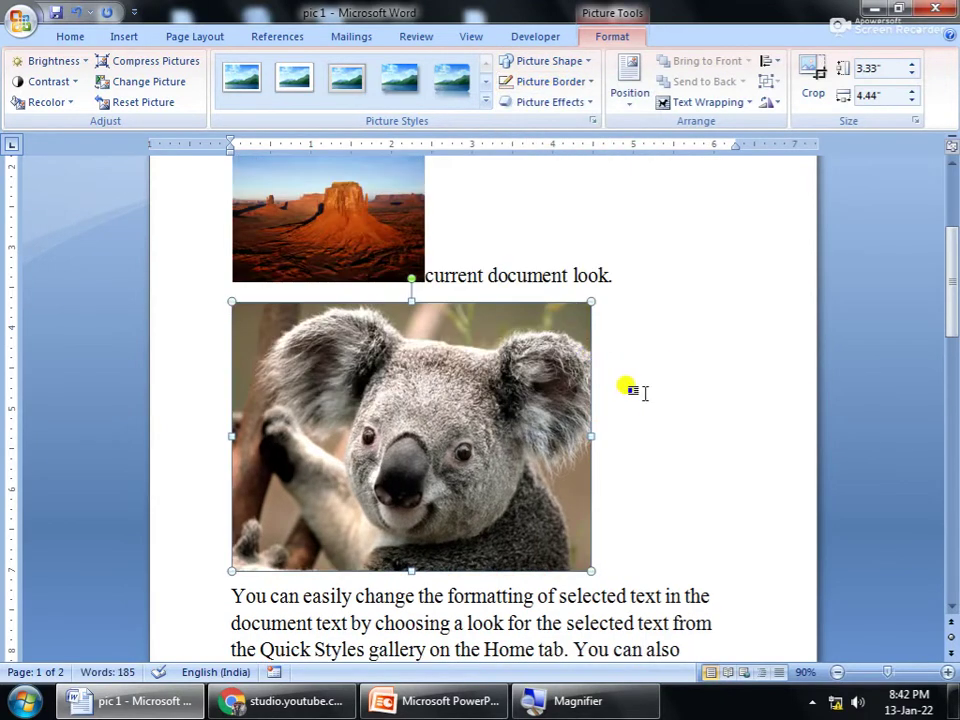
Step: Apply a tilted 3-D perspective preset to the koala picture
left_click(562, 103)
mouse_move(565, 145)
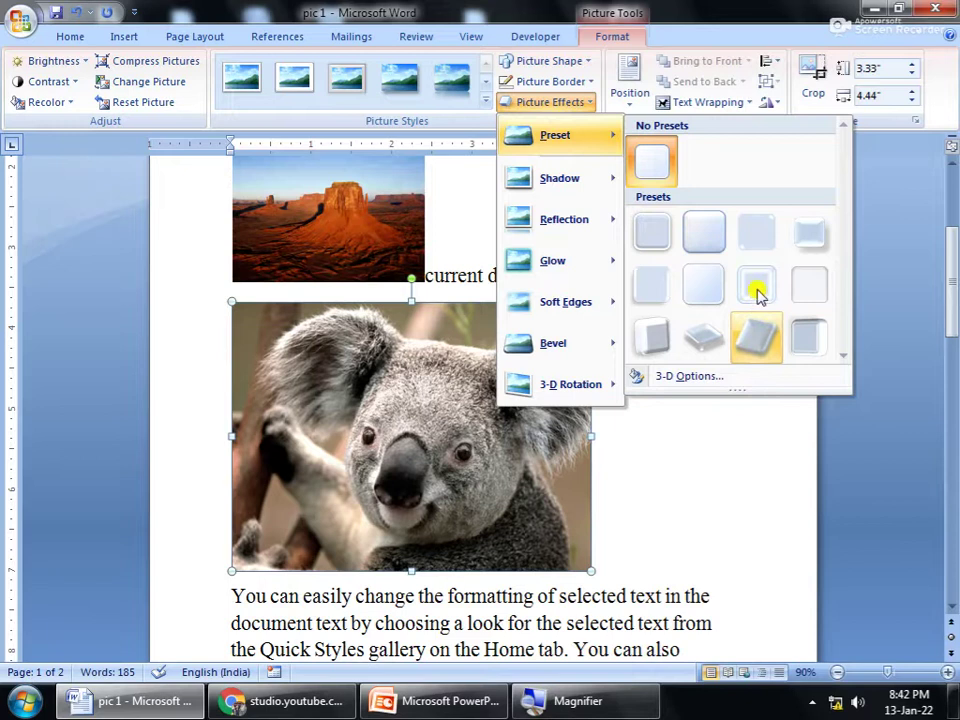
left_click(808, 341)
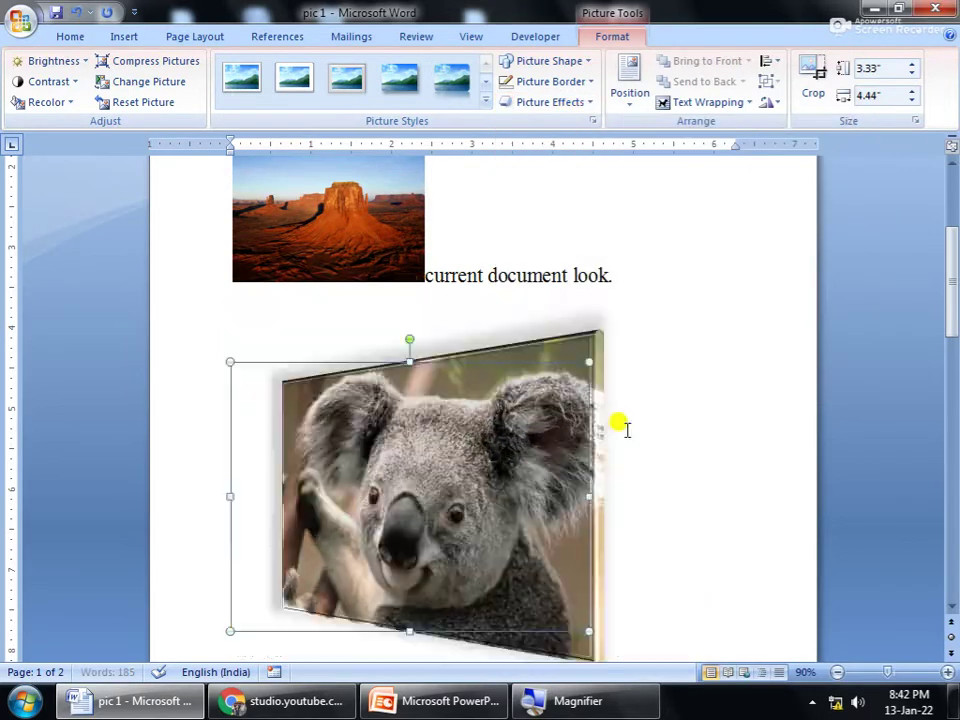
left_click(563, 322)
scroll(563, 322, "down", 1)
double_click(540, 343)
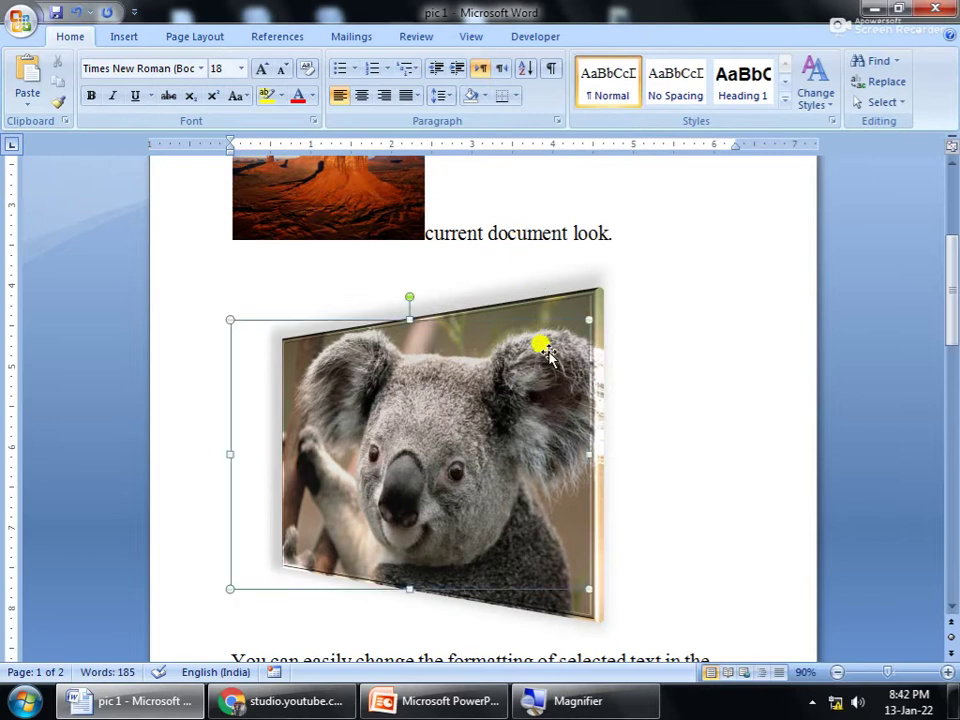
Step: Replace it with a flat preset that keeps a soft grey drop shadow
left_click(560, 106)
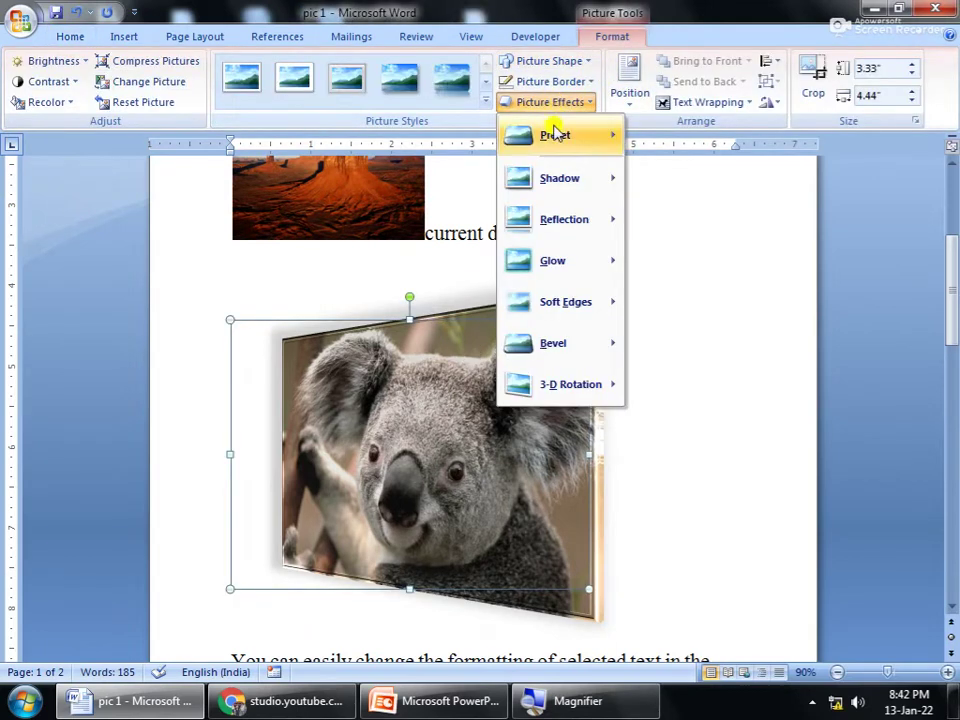
mouse_move(557, 259)
mouse_move(559, 186)
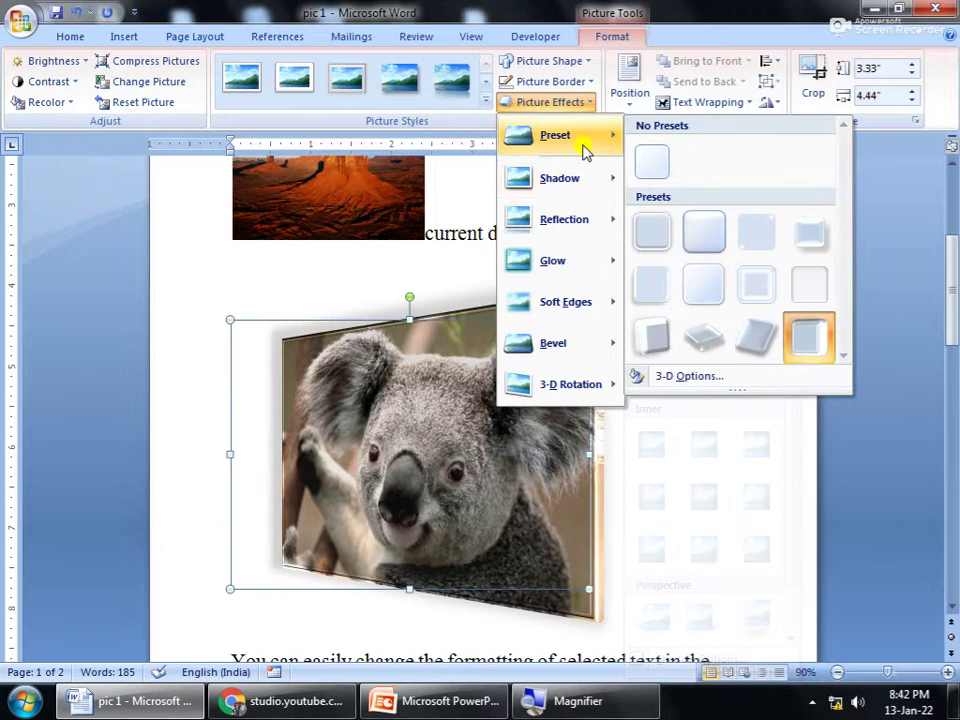
left_click(650, 167)
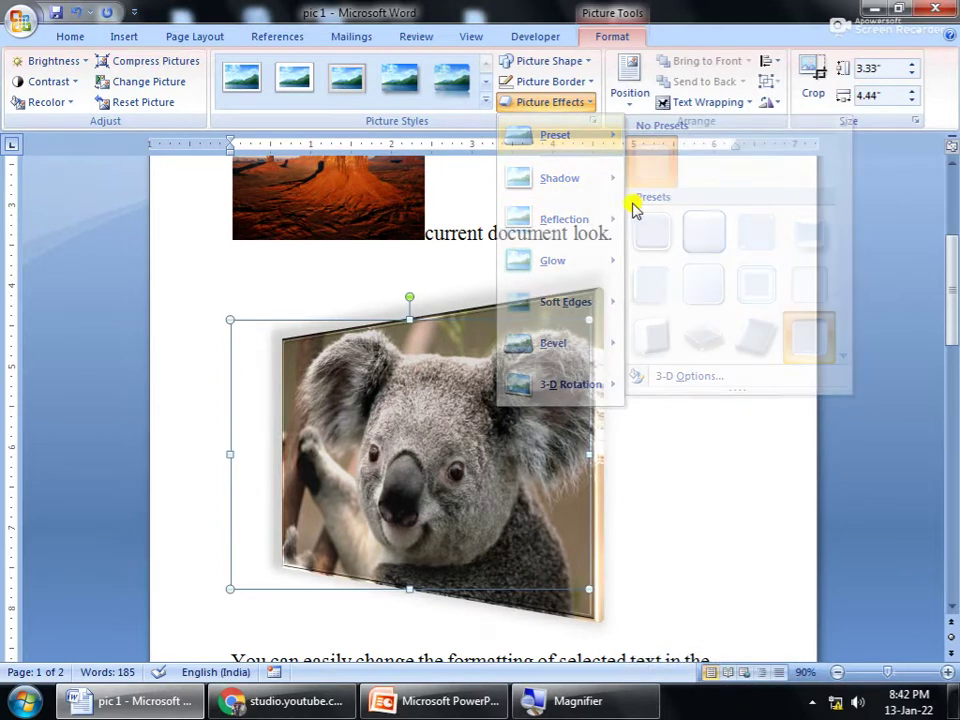
Step: Add a Reflection Variation mirroring the koala picture beneath it
left_click(551, 100)
mouse_move(620, 185)
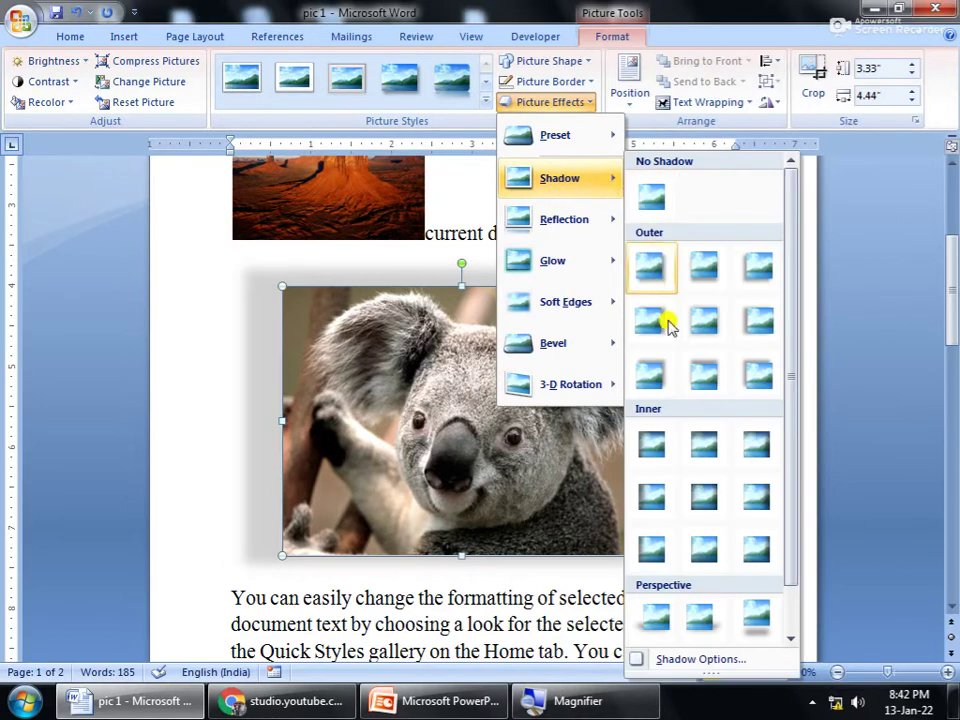
mouse_move(591, 231)
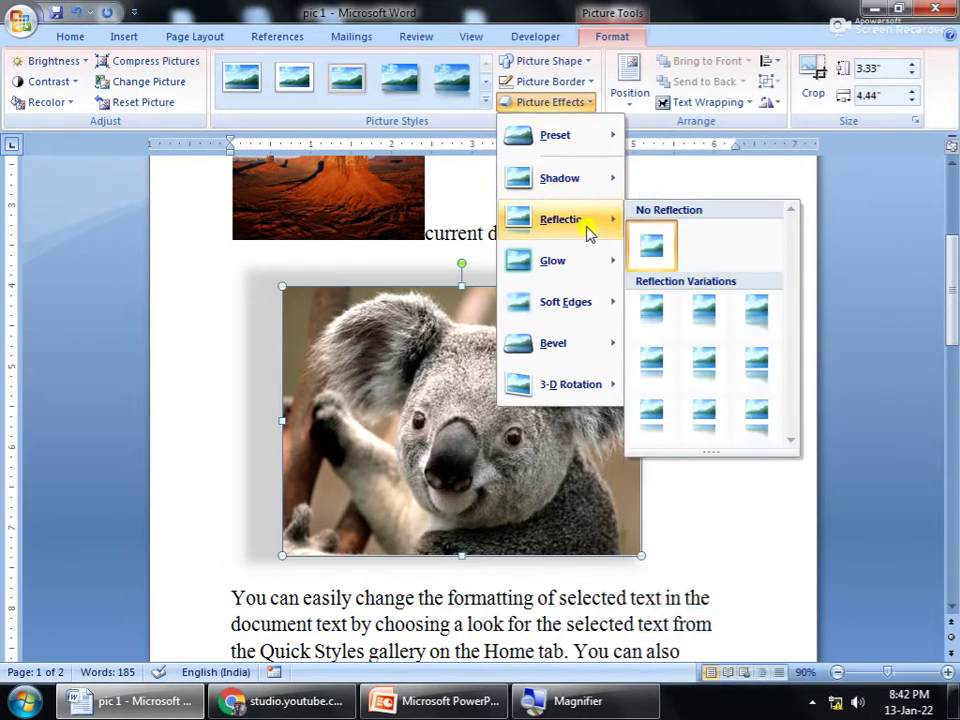
left_click(750, 333)
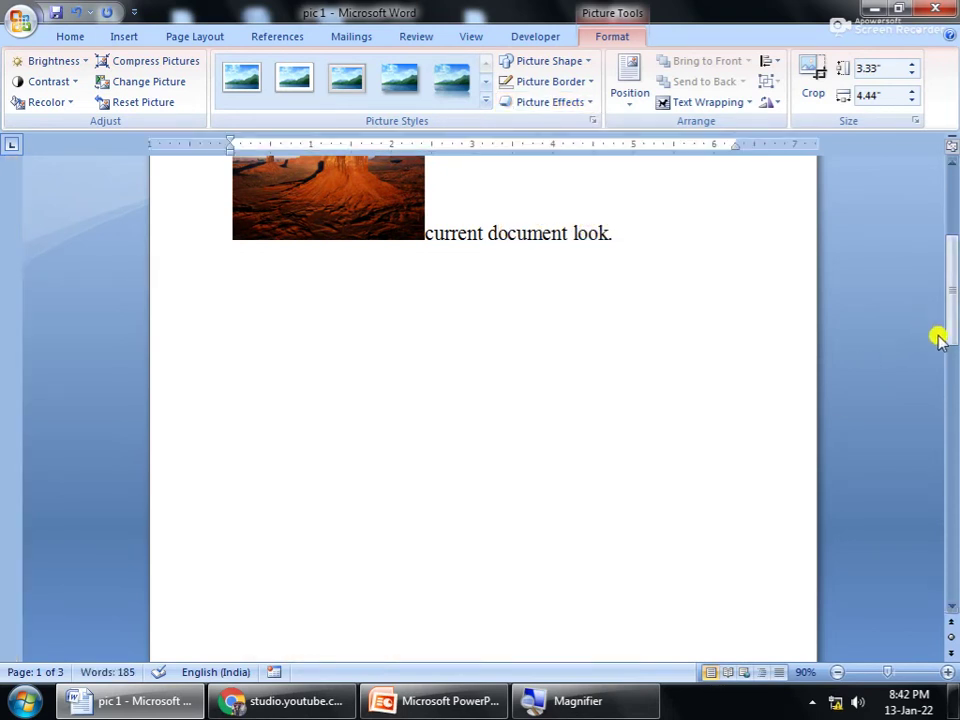
left_click_drag(940, 340, 950, 308)
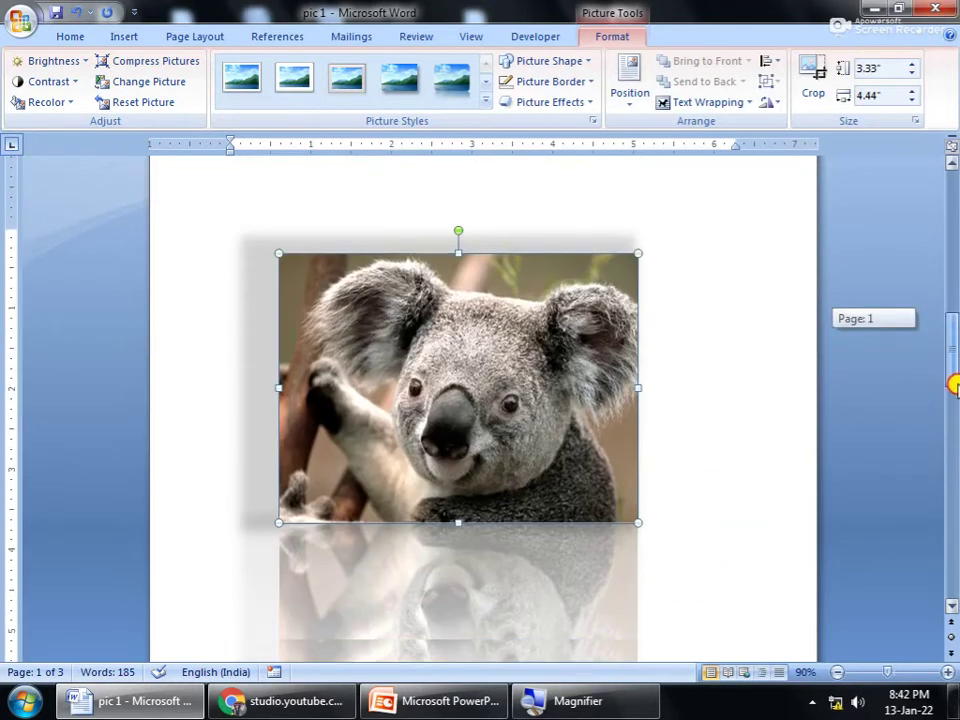
left_click_drag(952, 308, 952, 381)
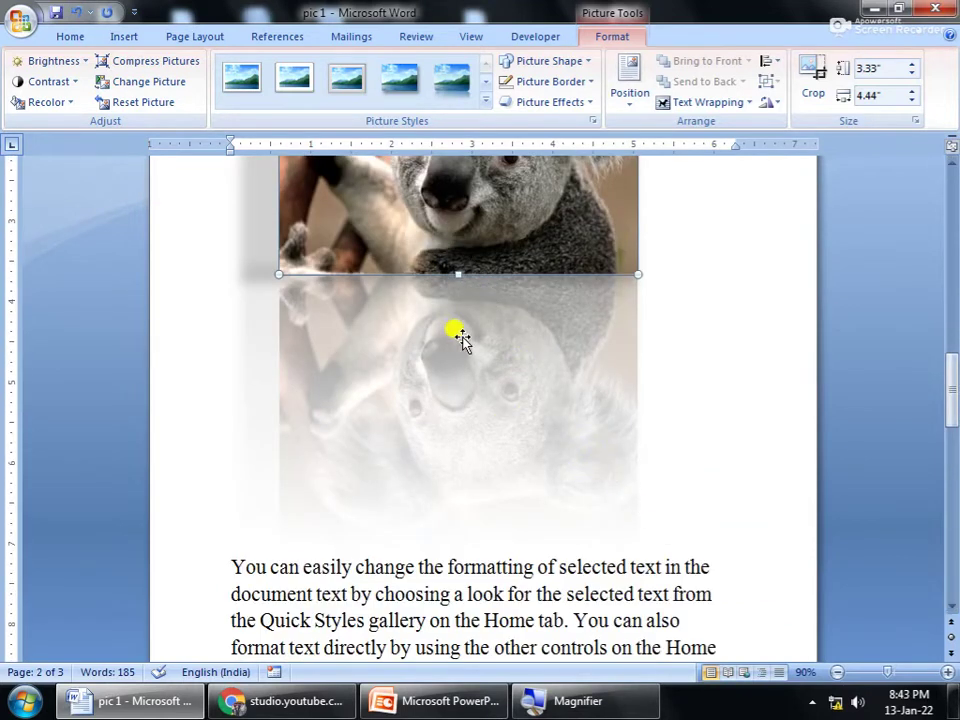
scroll(458, 335, "up", 1)
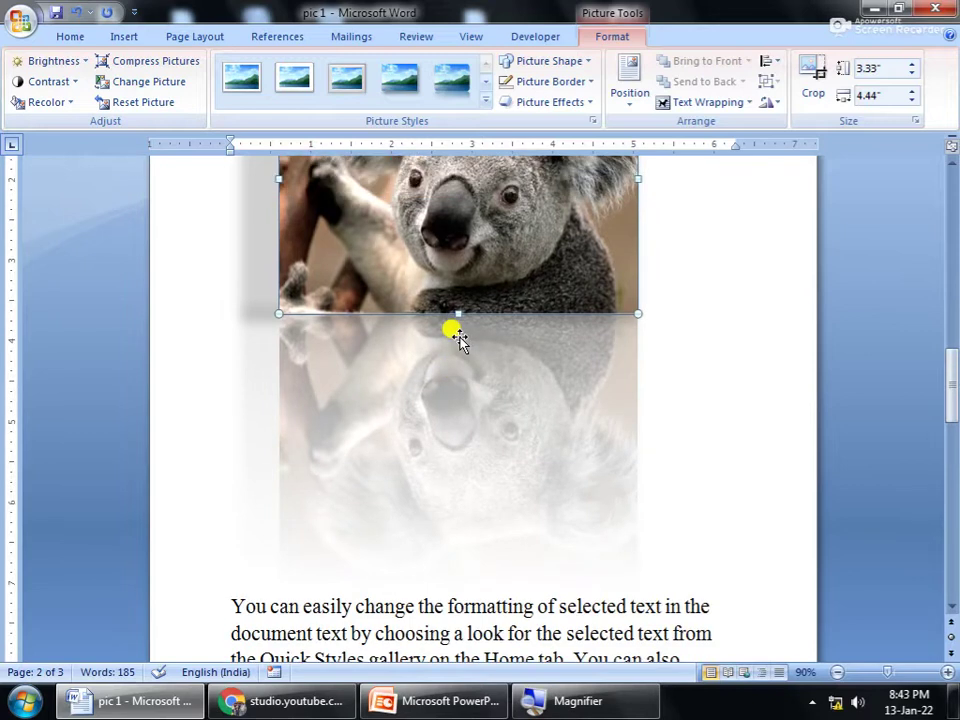
scroll(458, 335, "up", 1)
scroll(456, 418, "up", 2)
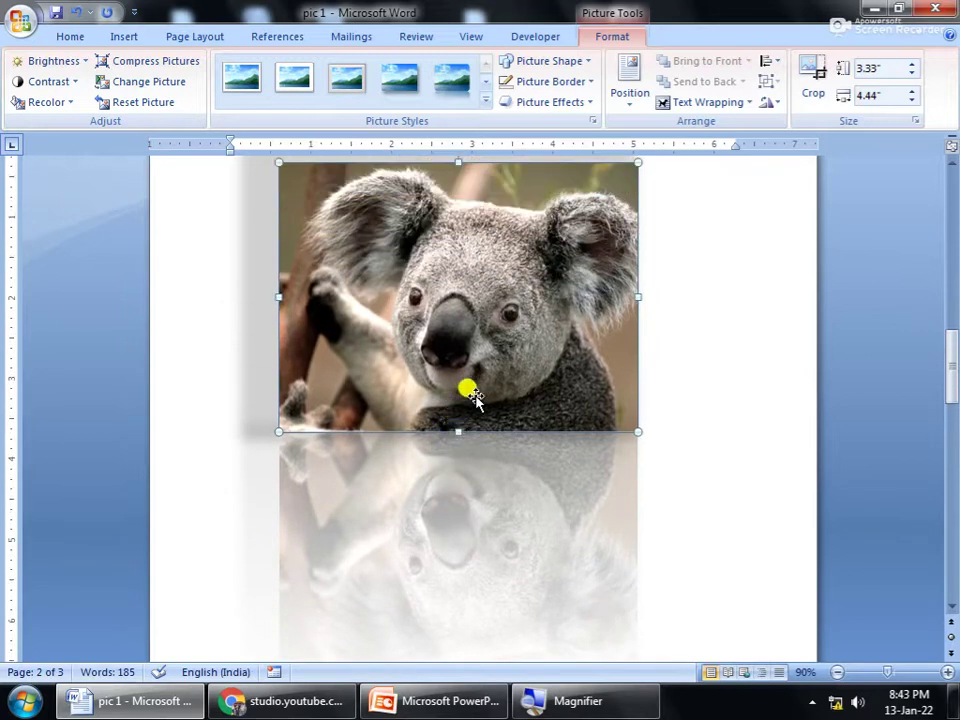
Step: Remove the koala picture's drop shadow with No Shadow
left_click(552, 103)
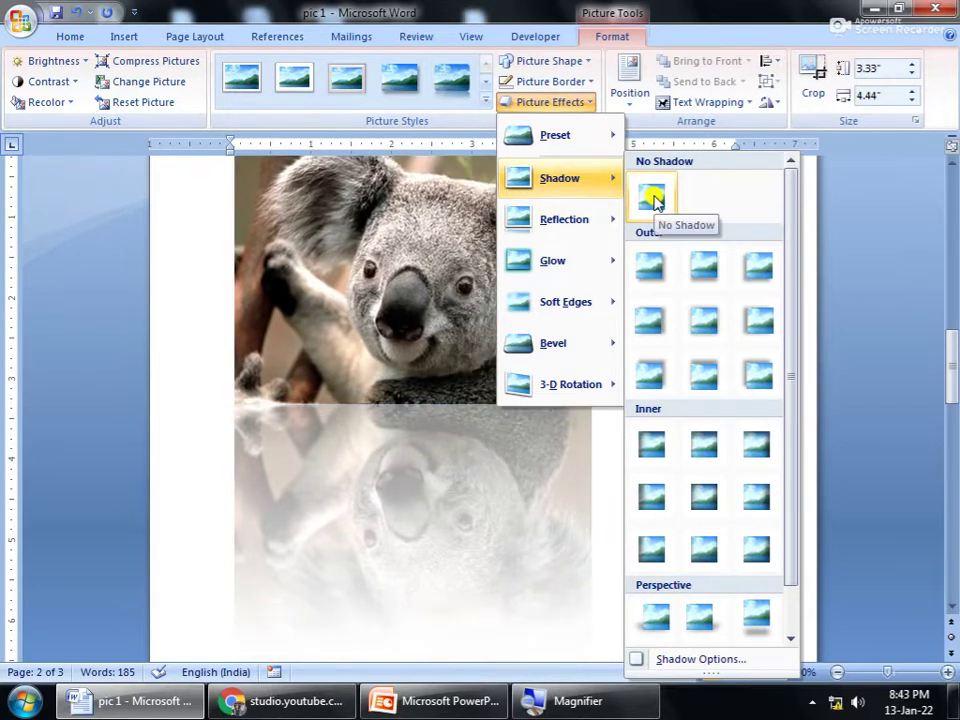
left_click(655, 200)
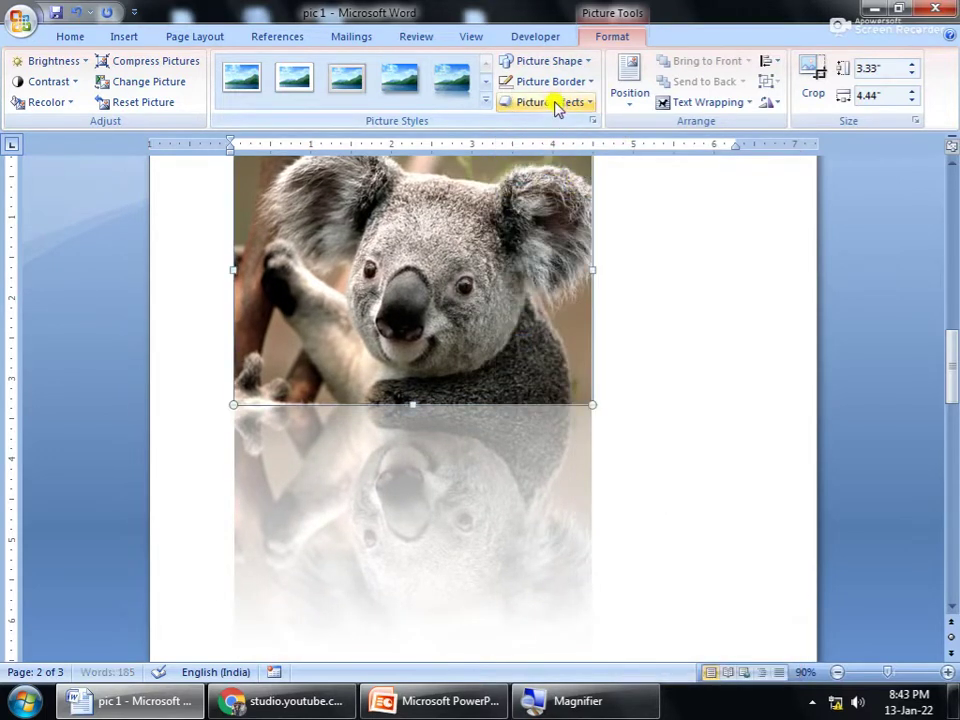
left_click(553, 102)
Step: Remove the koala's mirror reflection with No Reflection and reselect the picture
left_click(654, 234)
scroll(690, 527, "up", 4)
scroll(686, 527, "up", 4)
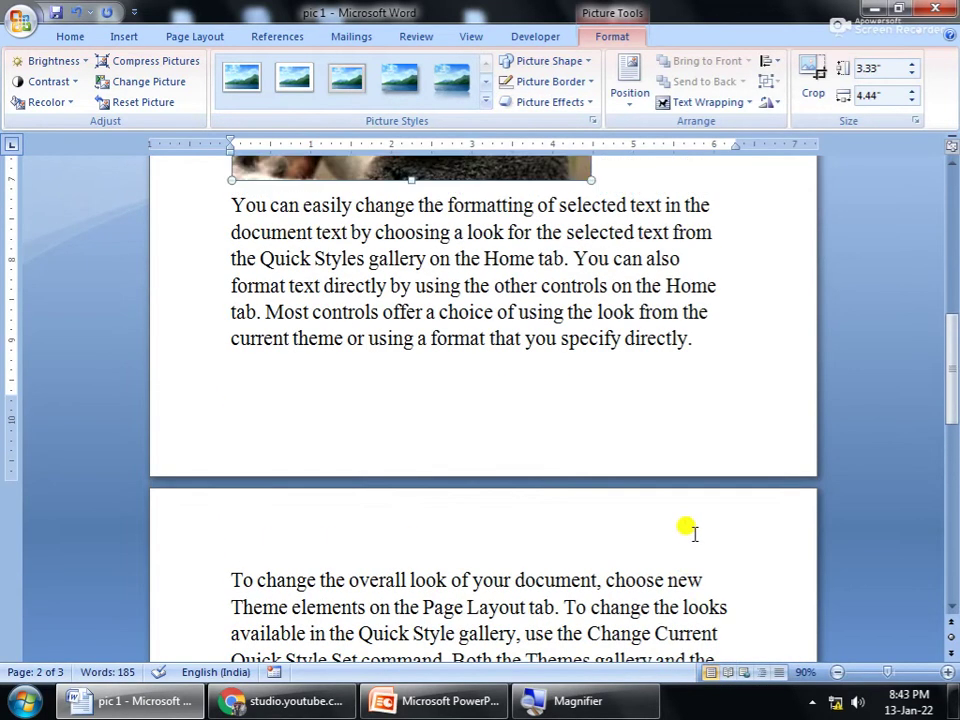
scroll(681, 523, "up", 4)
scroll(640, 480, "up", 3)
left_click(600, 458)
left_click(540, 443)
left_click(658, 370)
left_click(497, 388)
Step: Bring up the Glow variations from Picture Effects for the koala
left_click(574, 102)
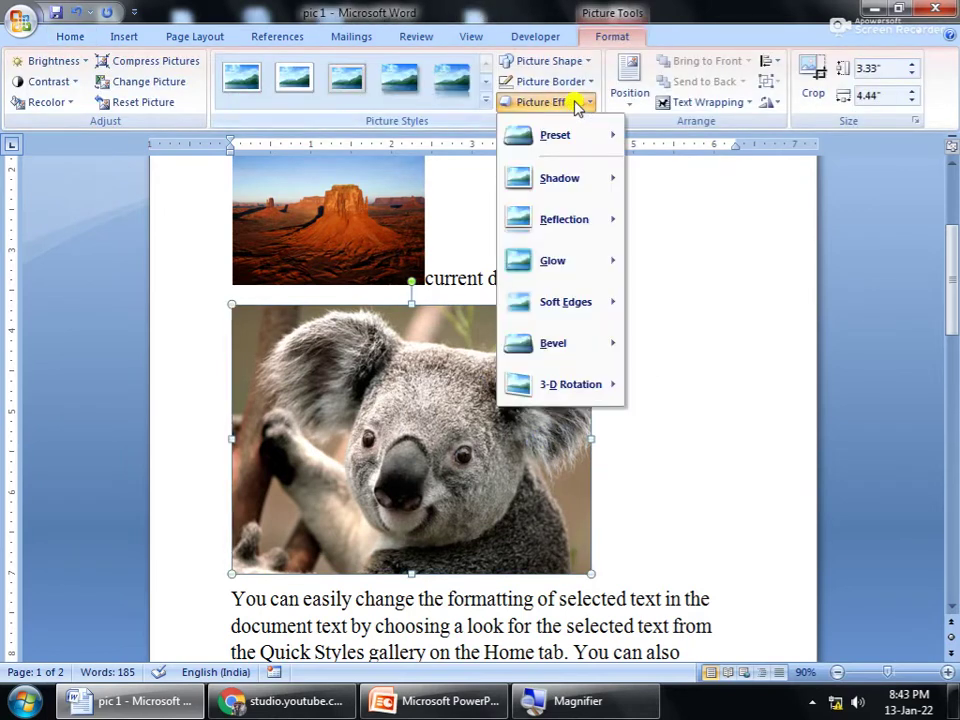
mouse_move(586, 225)
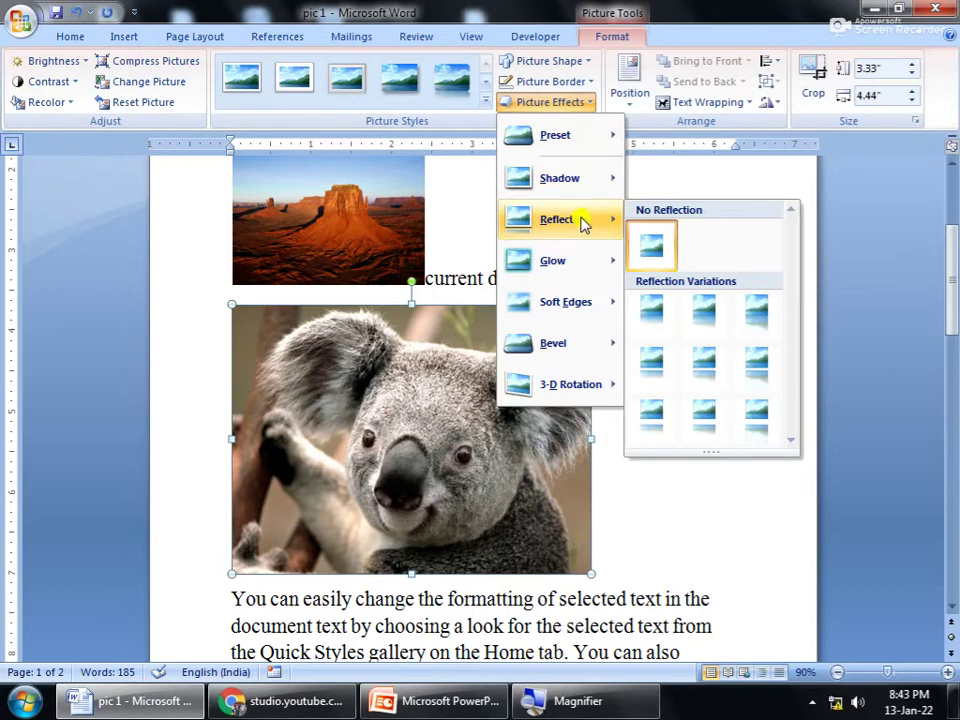
mouse_move(583, 259)
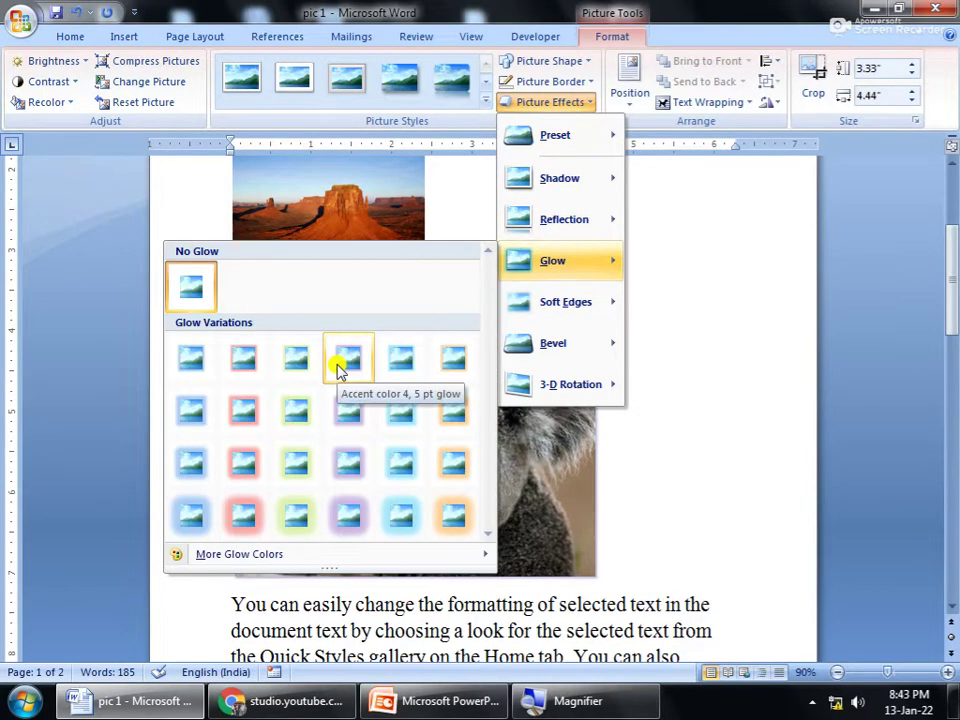
left_click(250, 517)
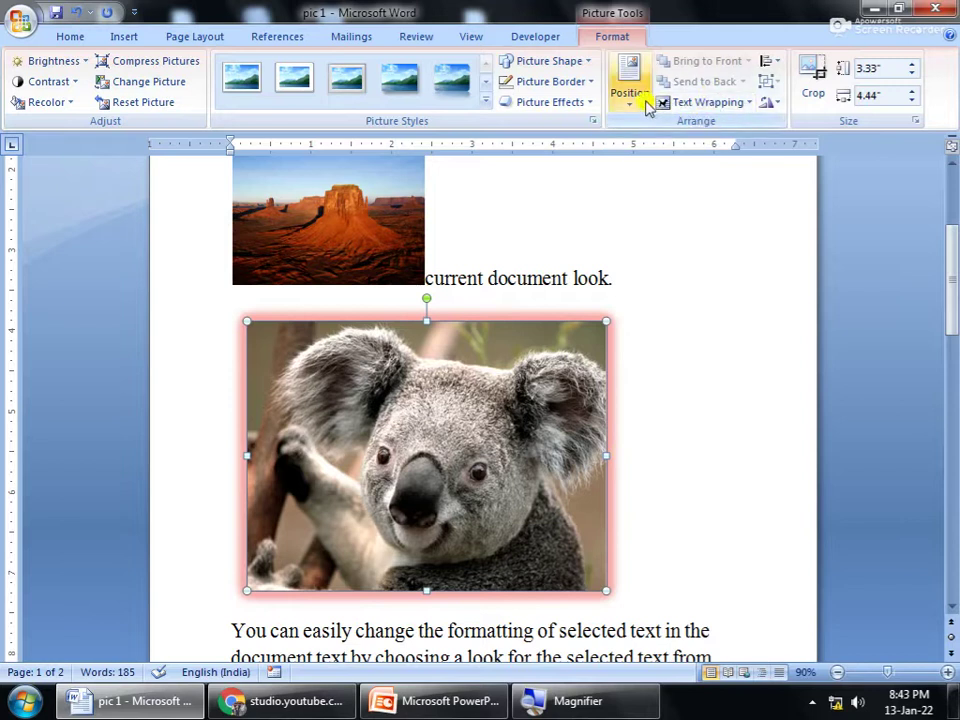
left_click(557, 111)
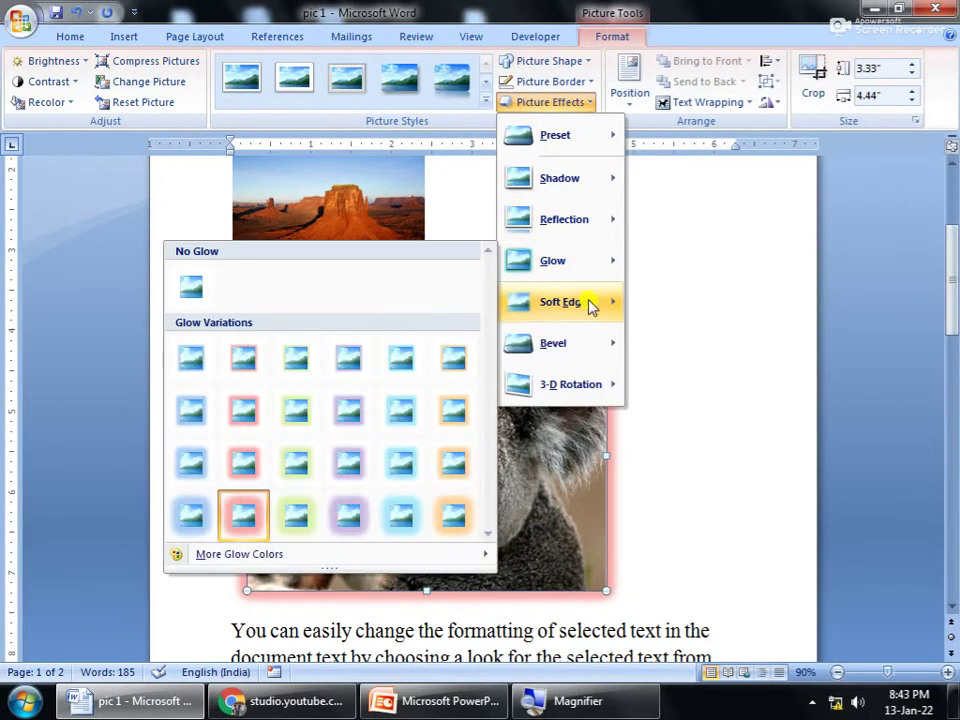
mouse_move(619, 313)
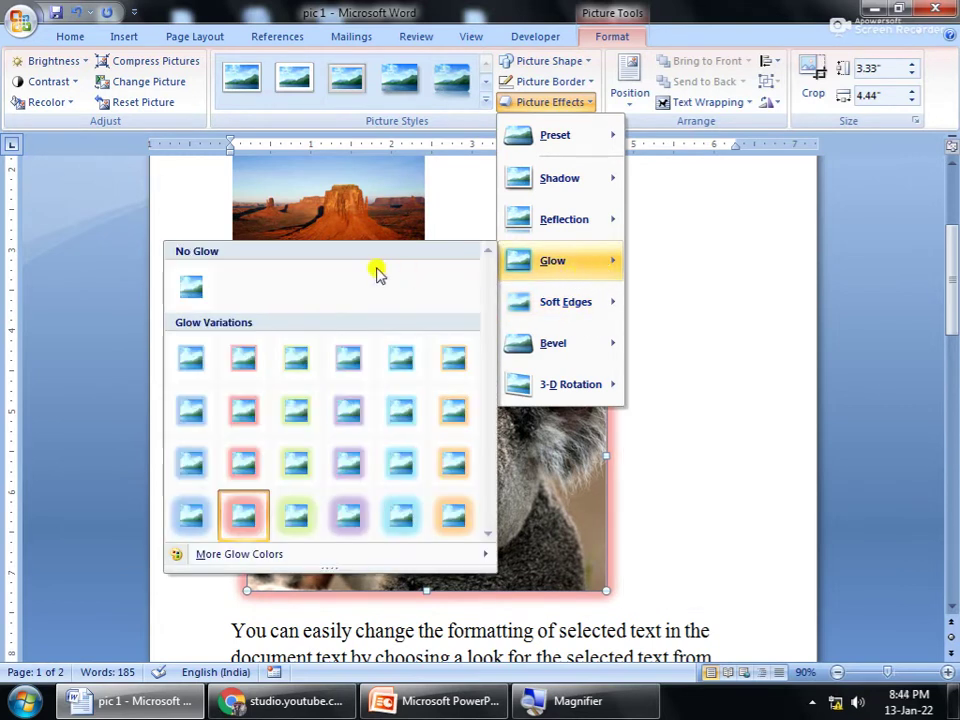
left_click(182, 290)
left_click(560, 103)
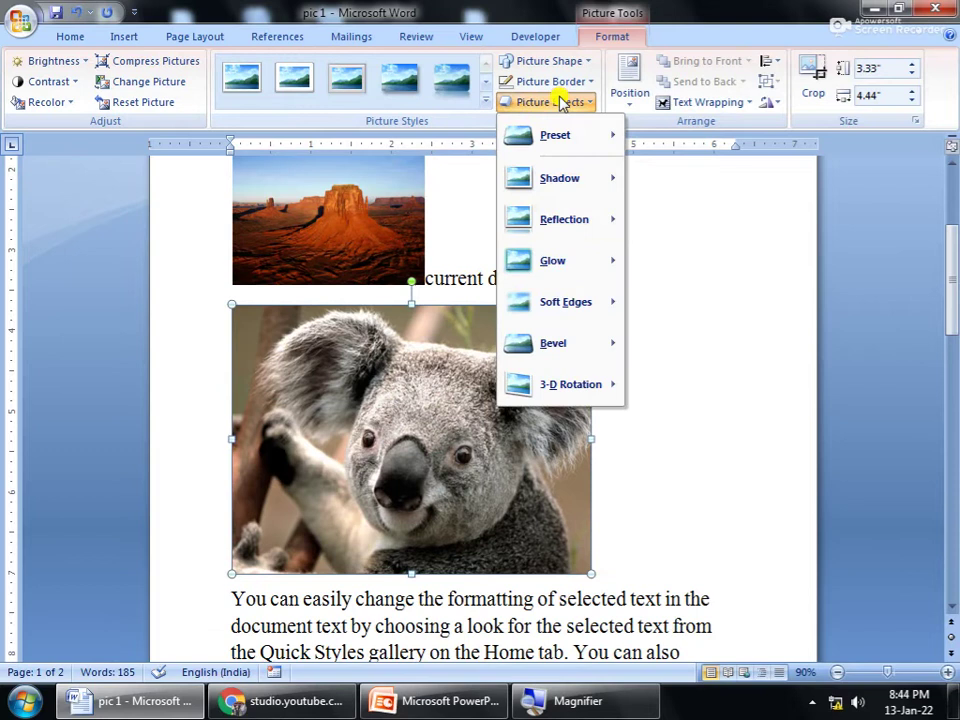
mouse_move(574, 313)
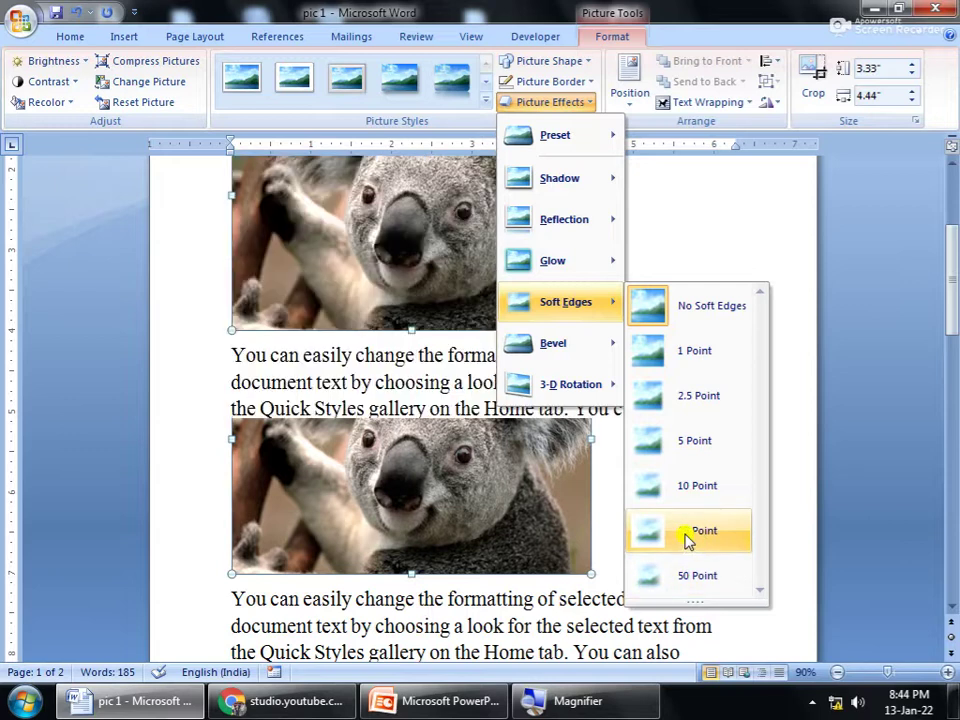
left_click(686, 532)
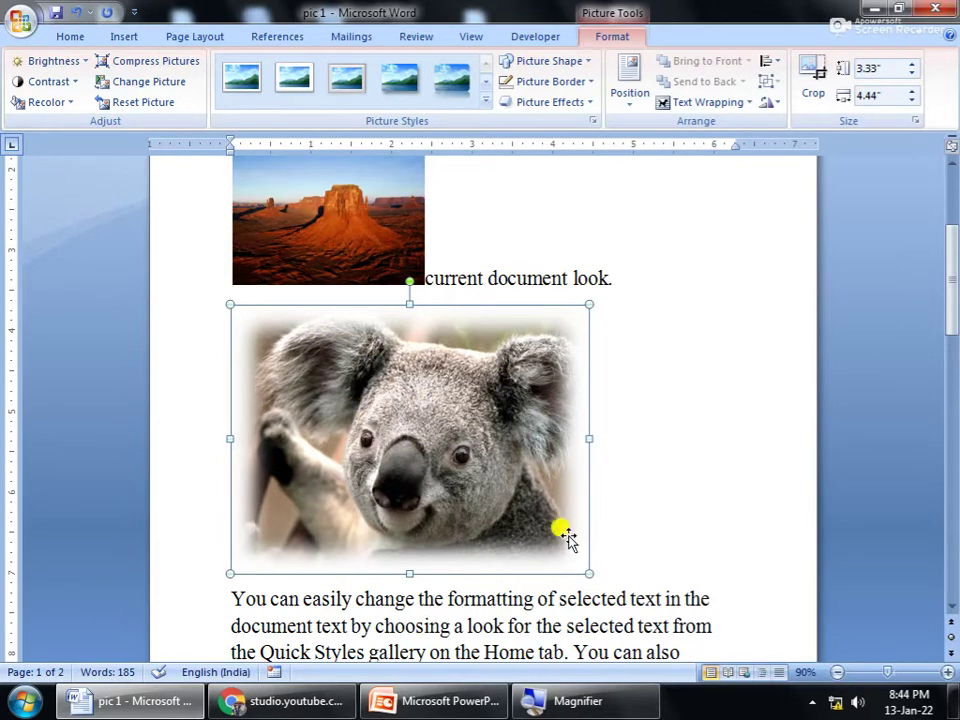
left_click(549, 101)
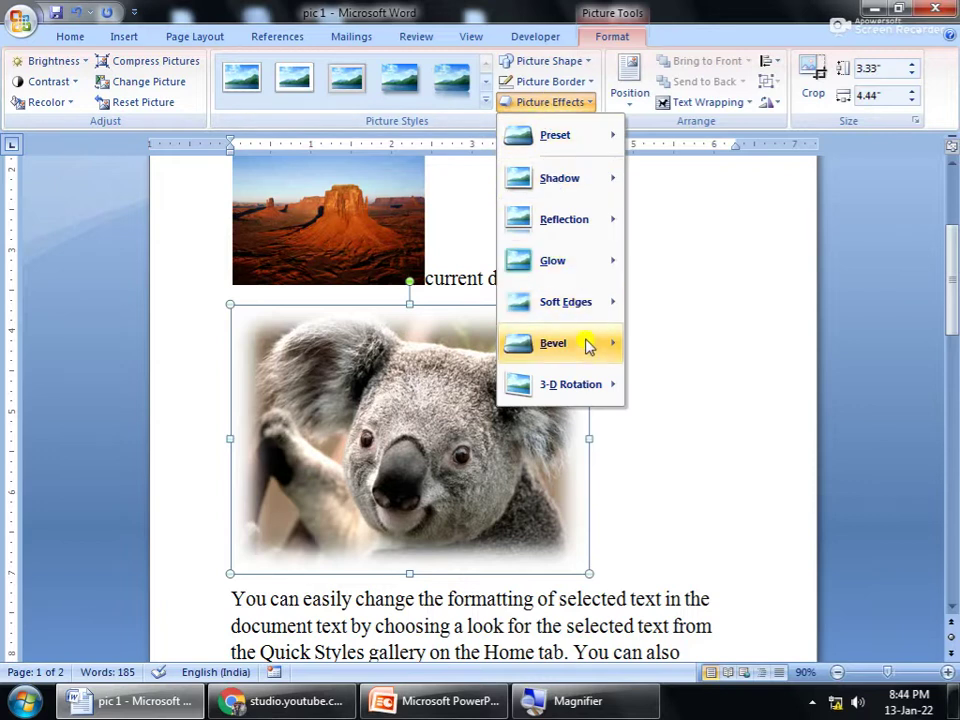
mouse_move(580, 340)
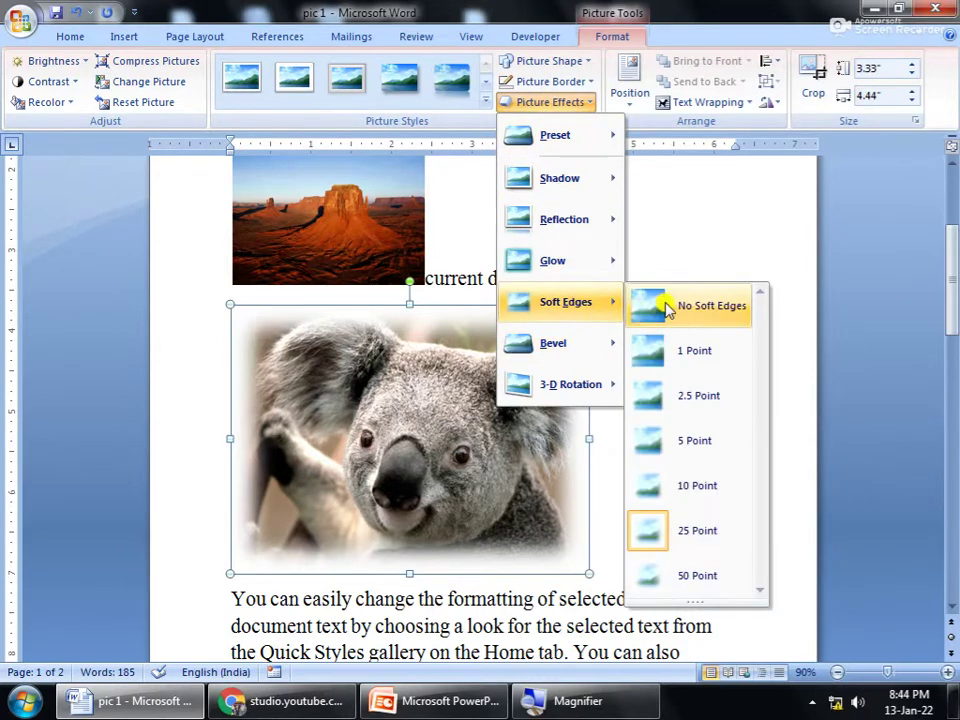
left_click(668, 311)
left_click(572, 102)
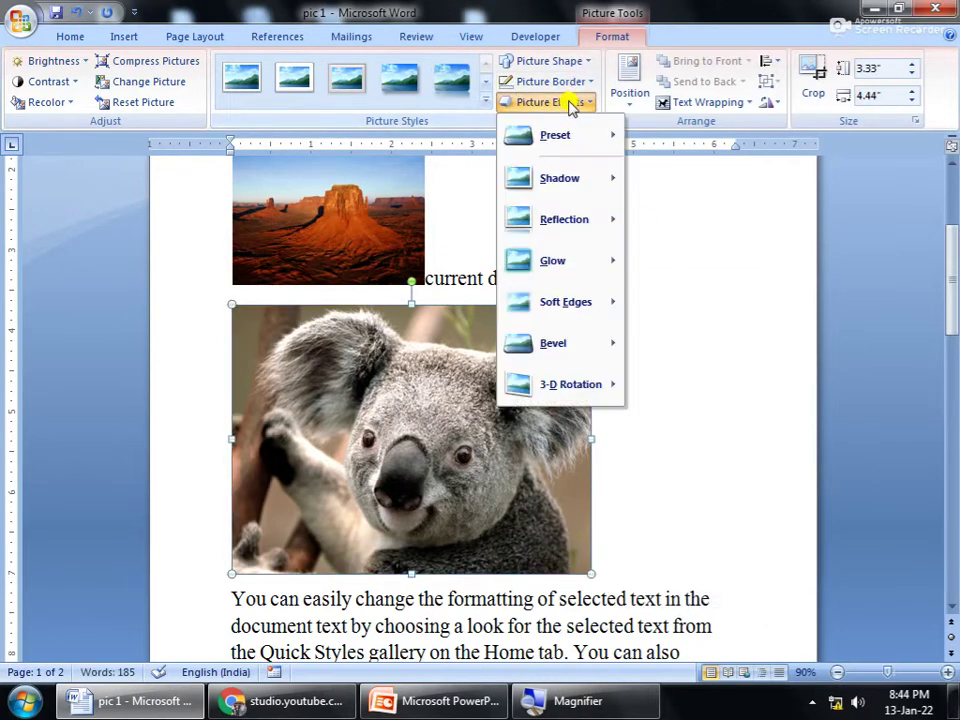
Step: Apply the Perspective Left 3-D rotation to the koala picture
mouse_move(585, 355)
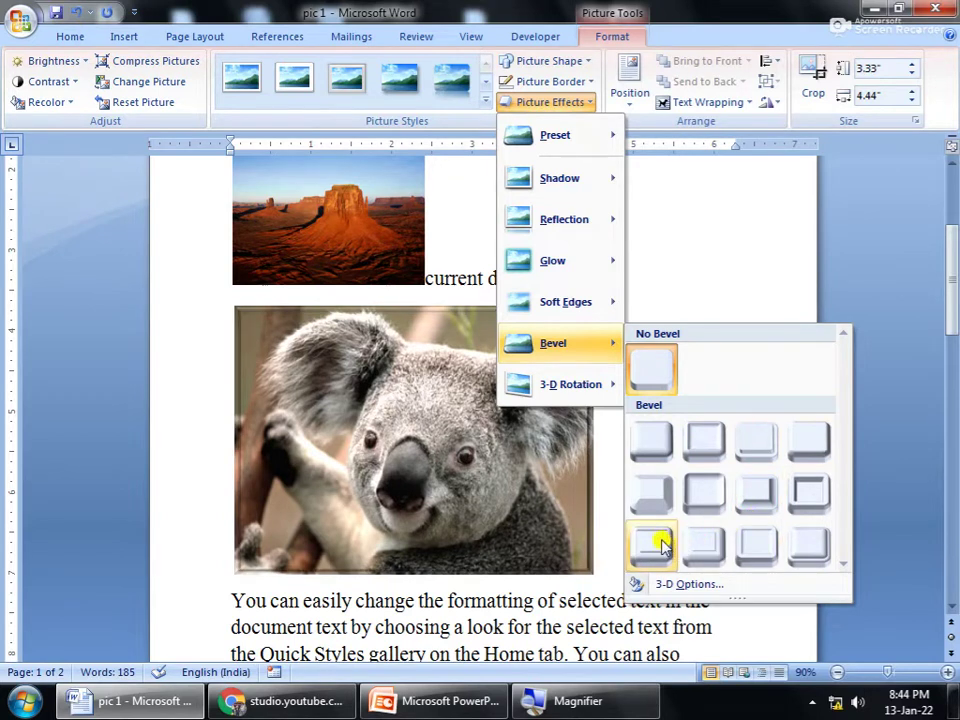
mouse_move(584, 395)
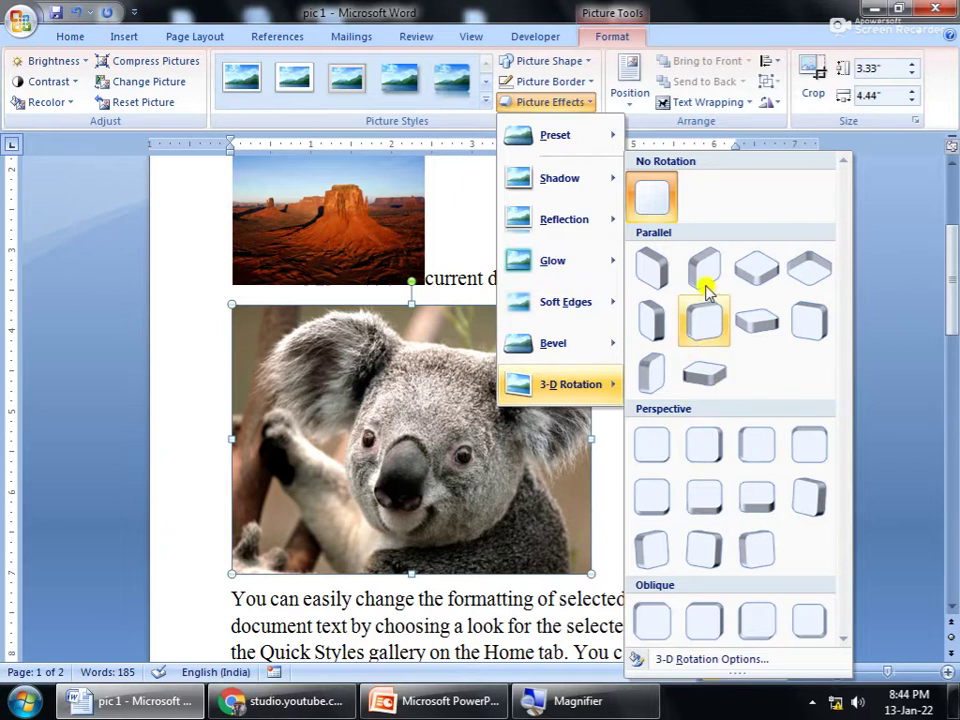
left_click(716, 452)
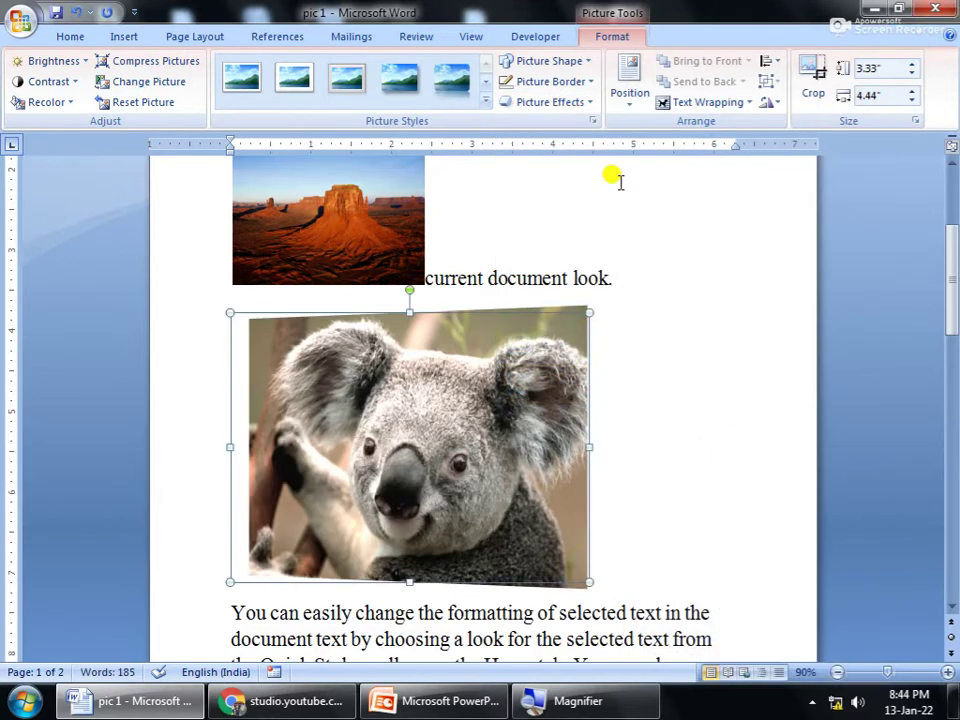
left_click(575, 108)
mouse_move(578, 390)
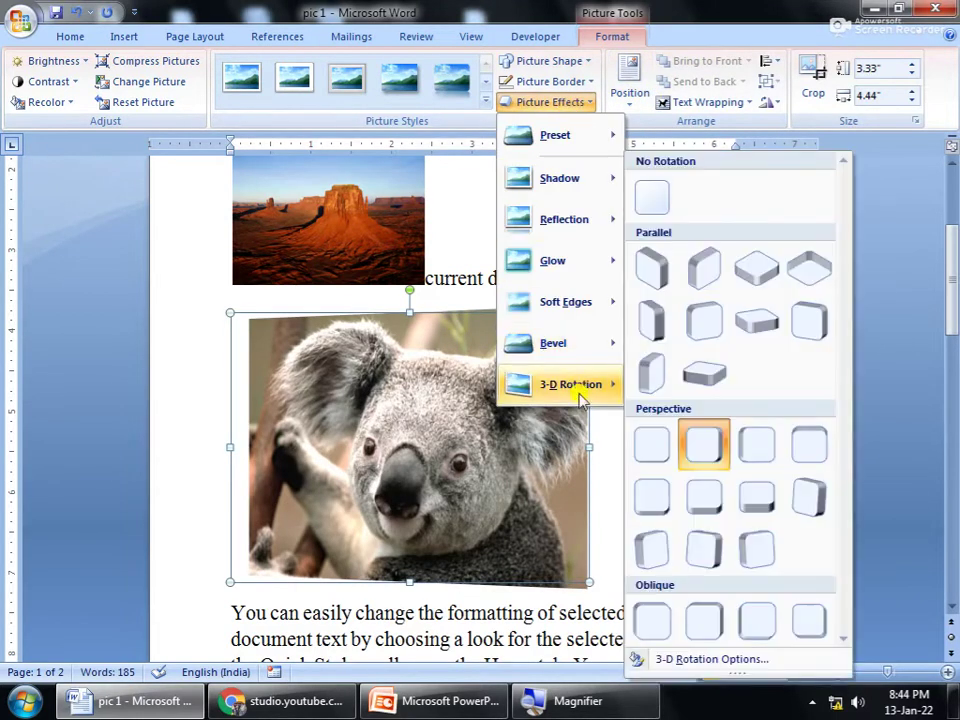
Step: Apply a Parallel 3-D rotation preset (X 314.7°, Y 35.4°, Z 299.8°) in Format Picture, making the koala a diamond
left_click(727, 659)
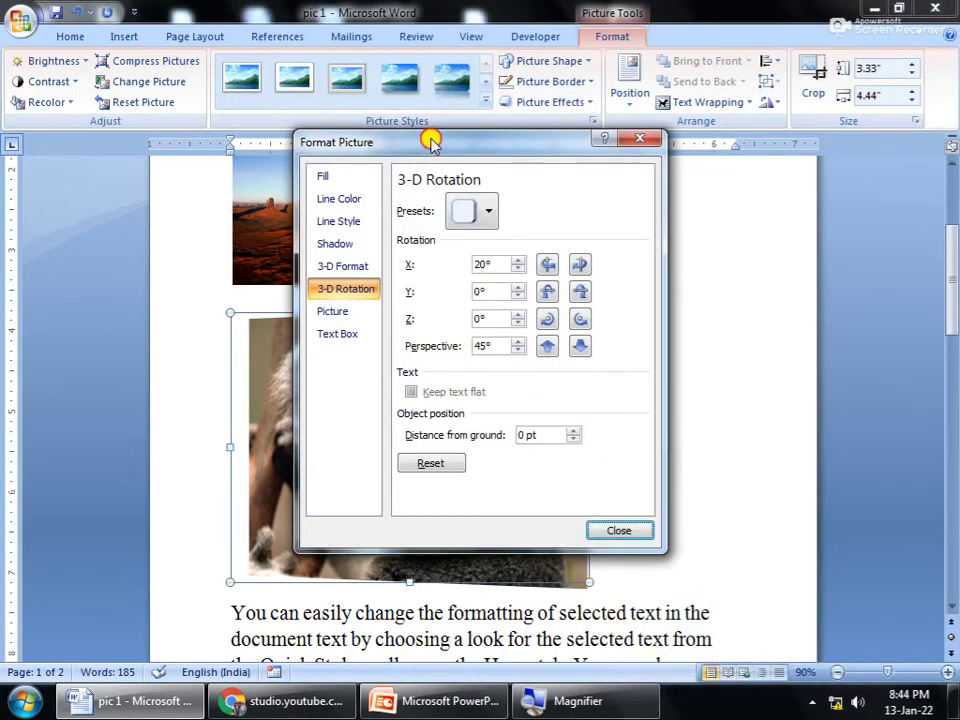
left_click_drag(432, 141, 580, 152)
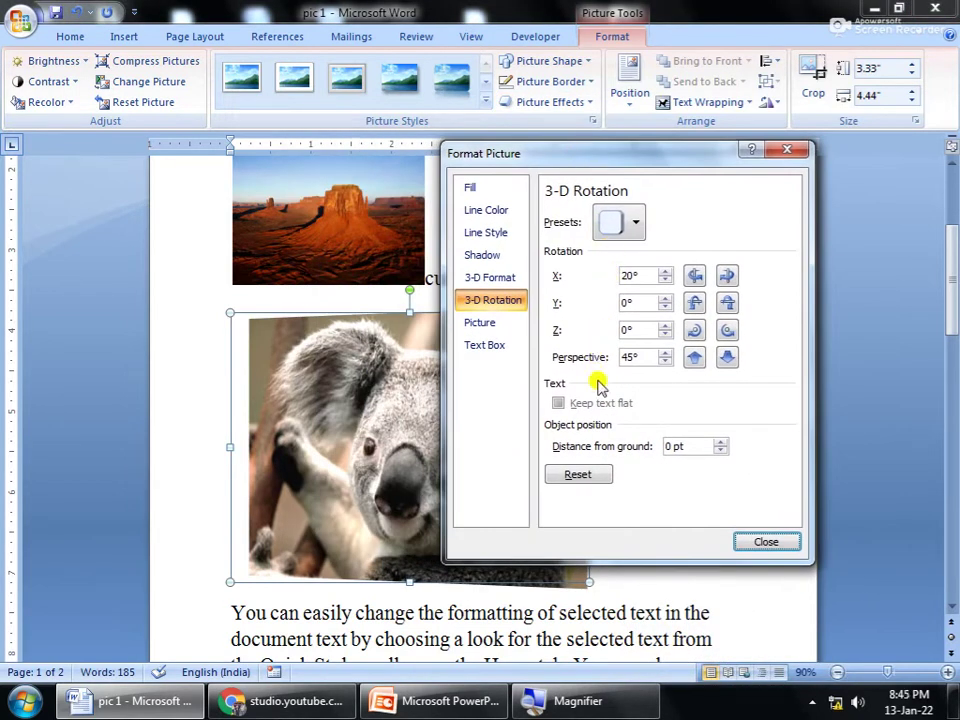
left_click(636, 223)
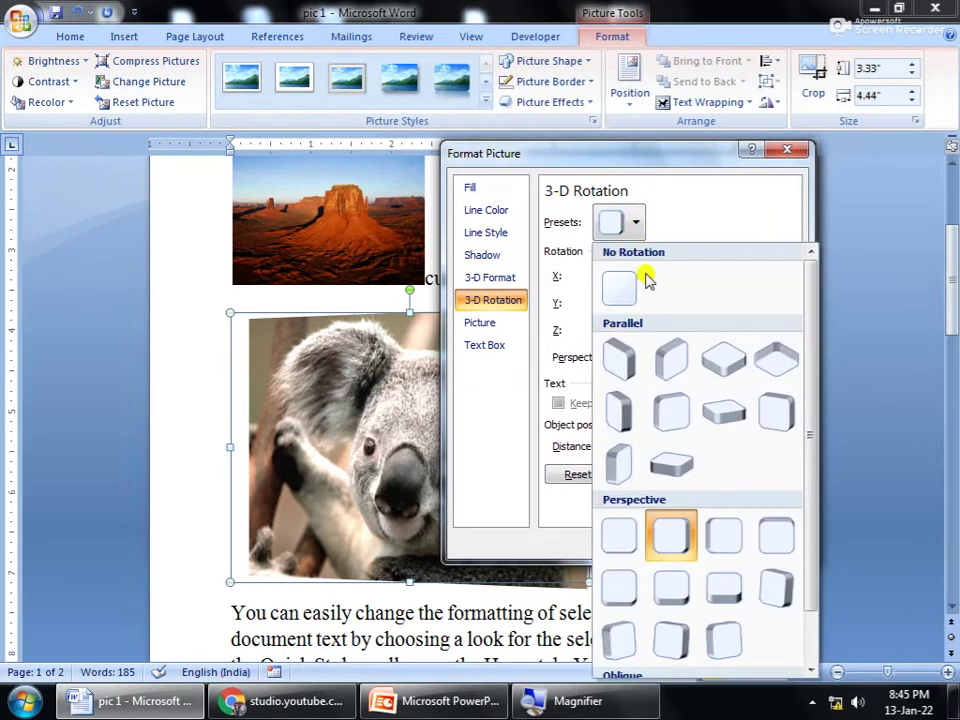
left_click_drag(815, 424, 806, 561)
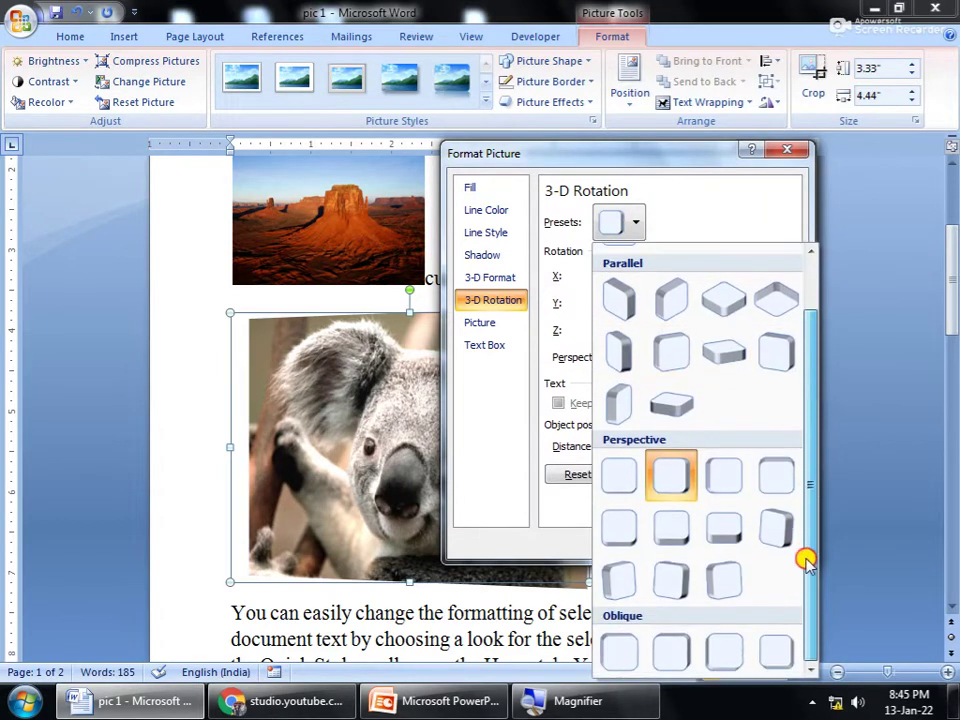
left_click_drag(605, 158, 585, 90)
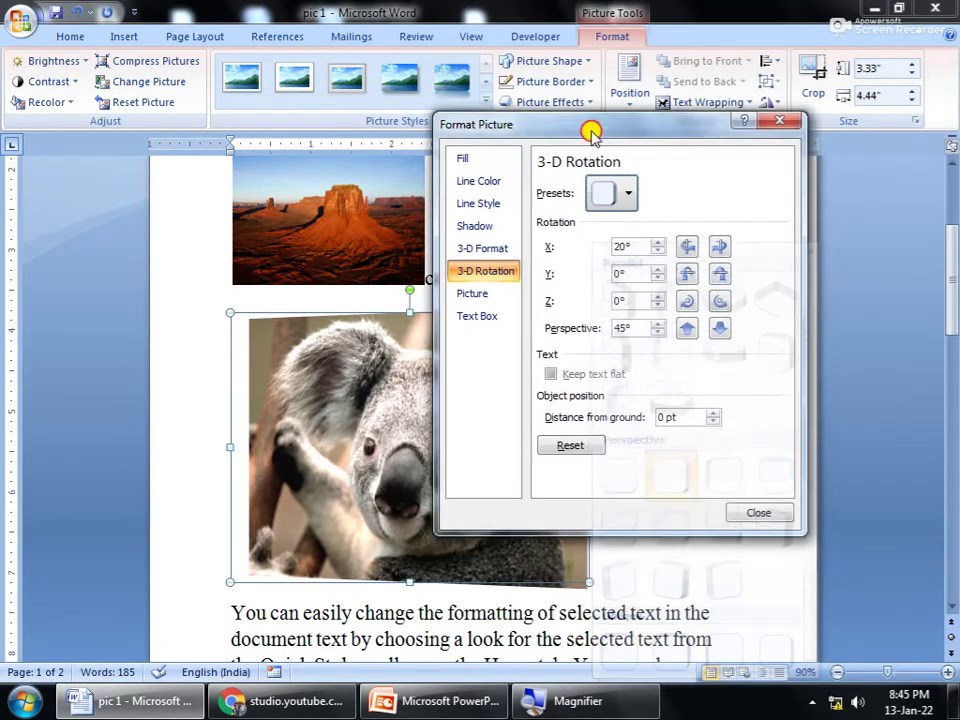
left_click(617, 157)
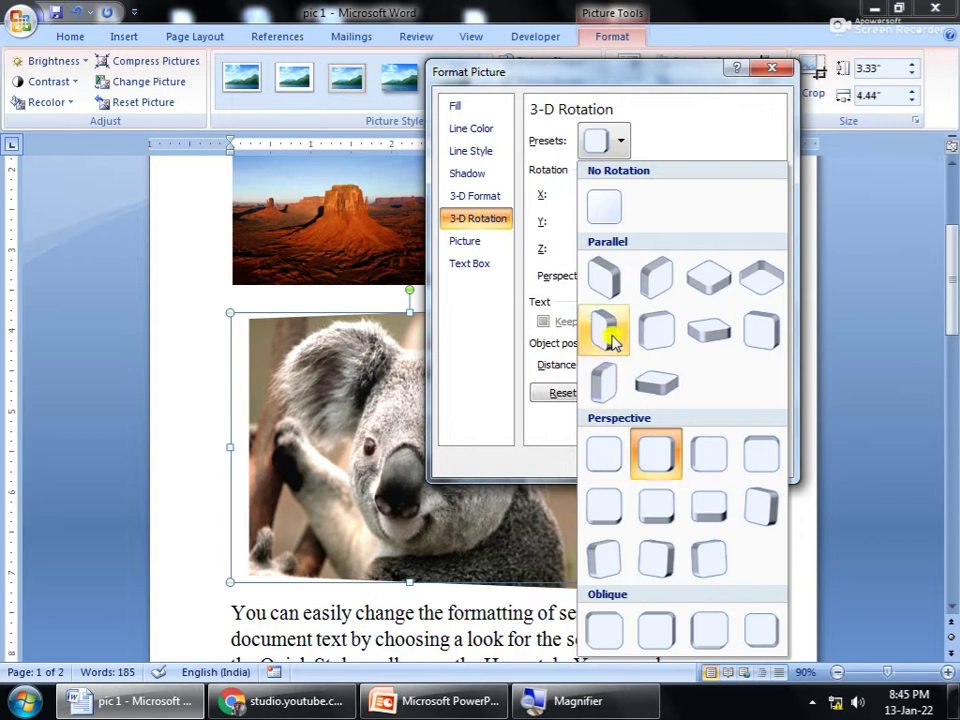
left_click(750, 288)
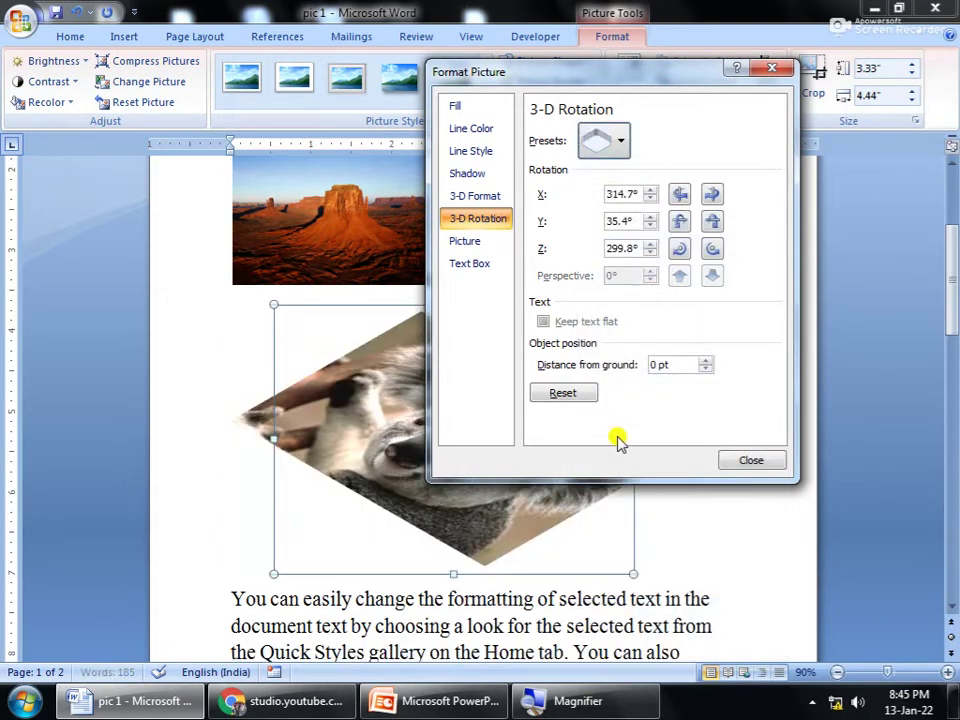
left_click(748, 460)
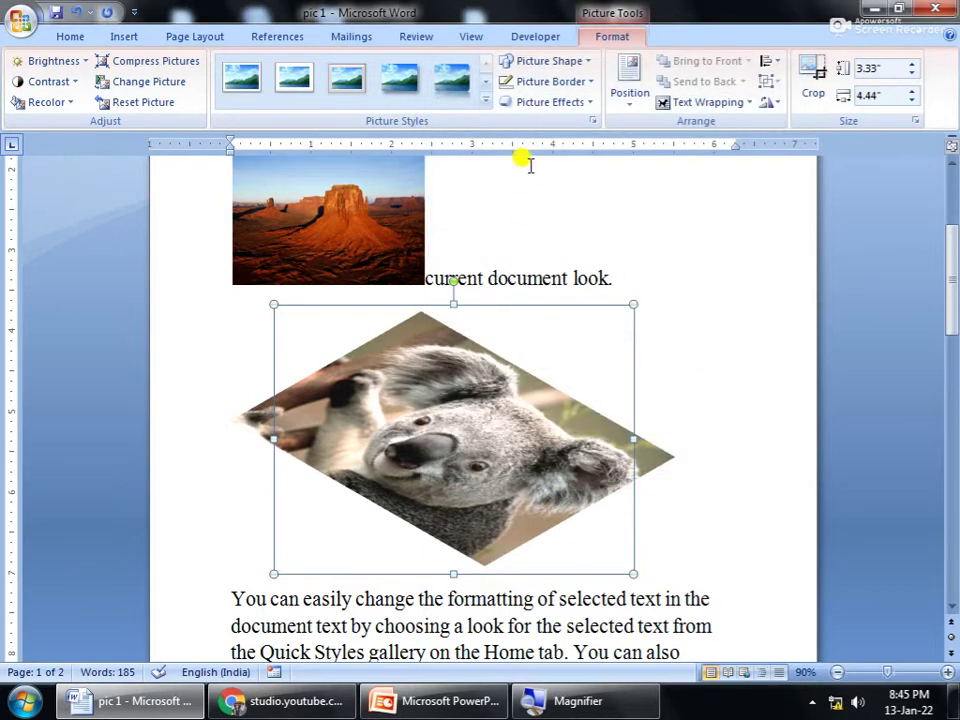
left_click(553, 101)
Step: Set the koala picture's 3-D Rotation to No Rotation
mouse_move(552, 145)
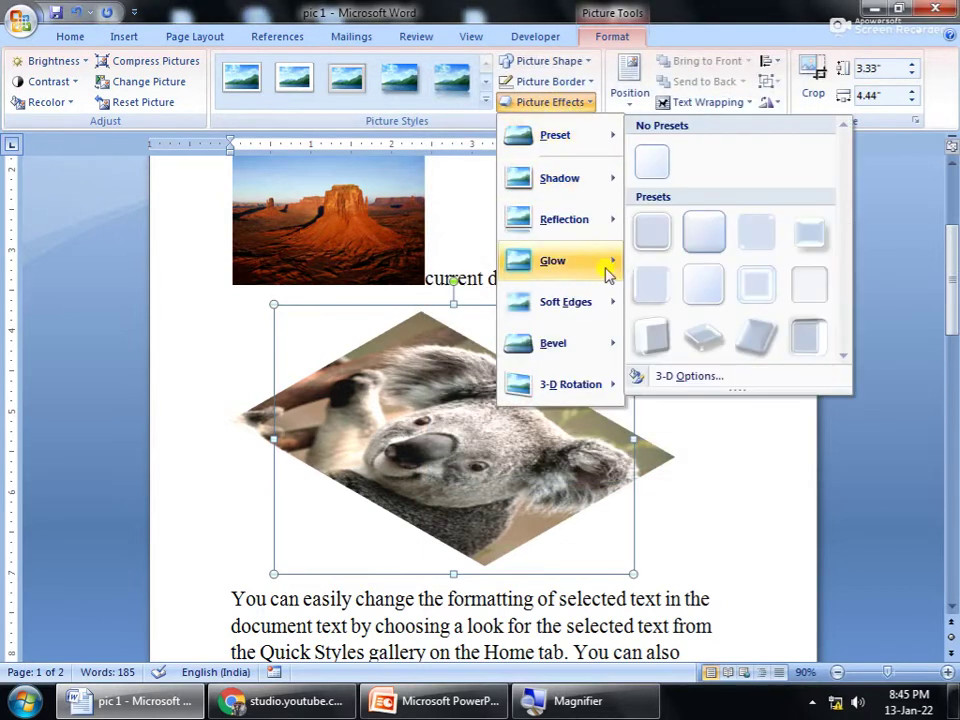
mouse_move(574, 386)
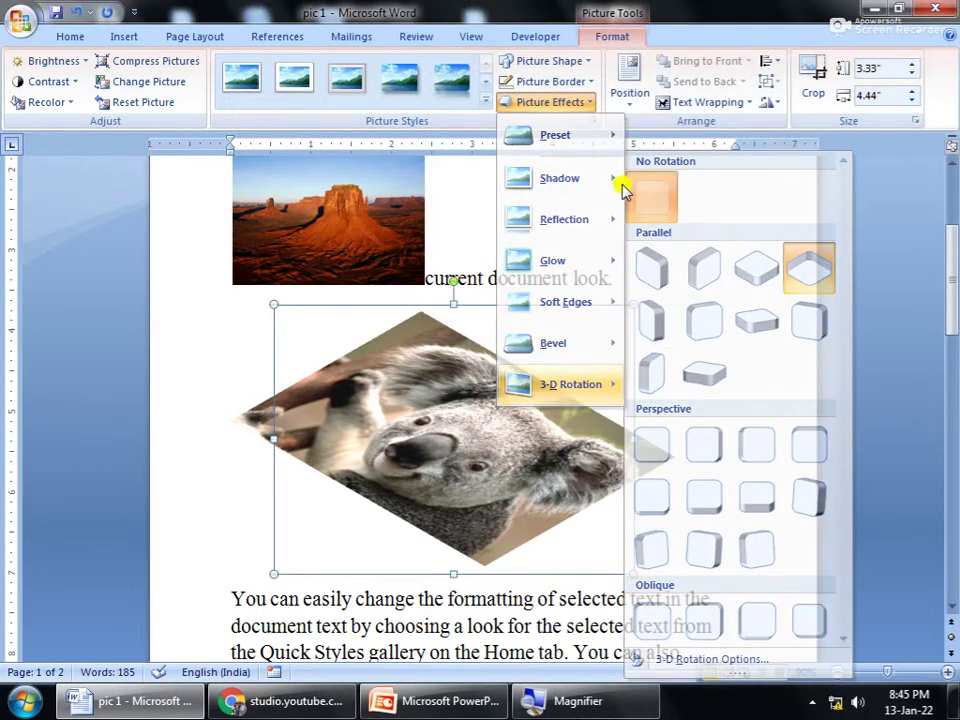
left_click(648, 195)
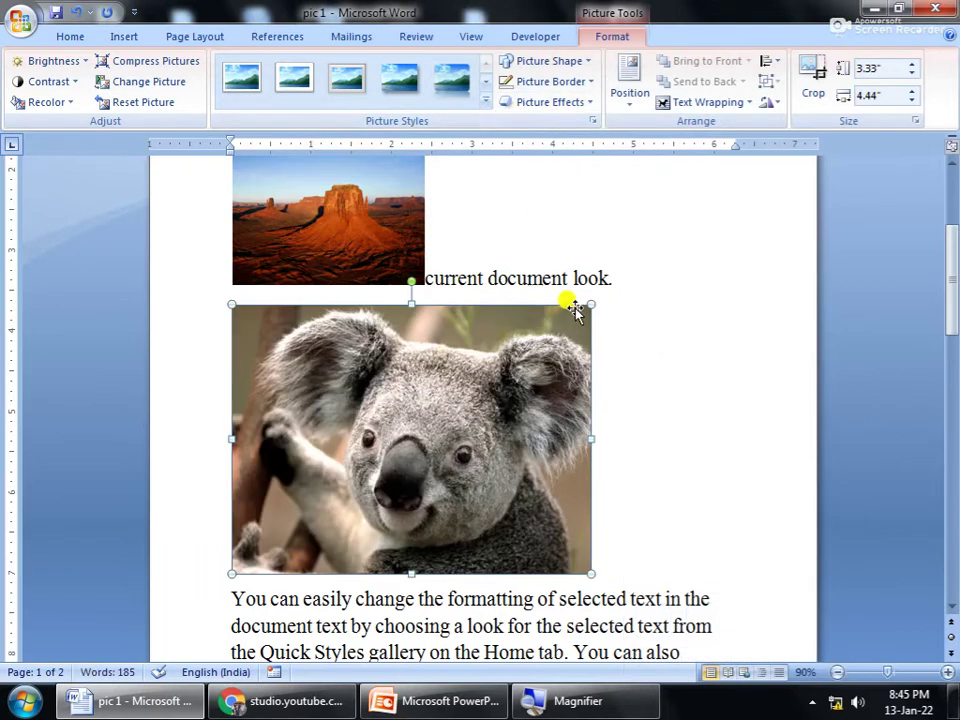
Step: Delete the desert picture from the document
left_click(630, 90)
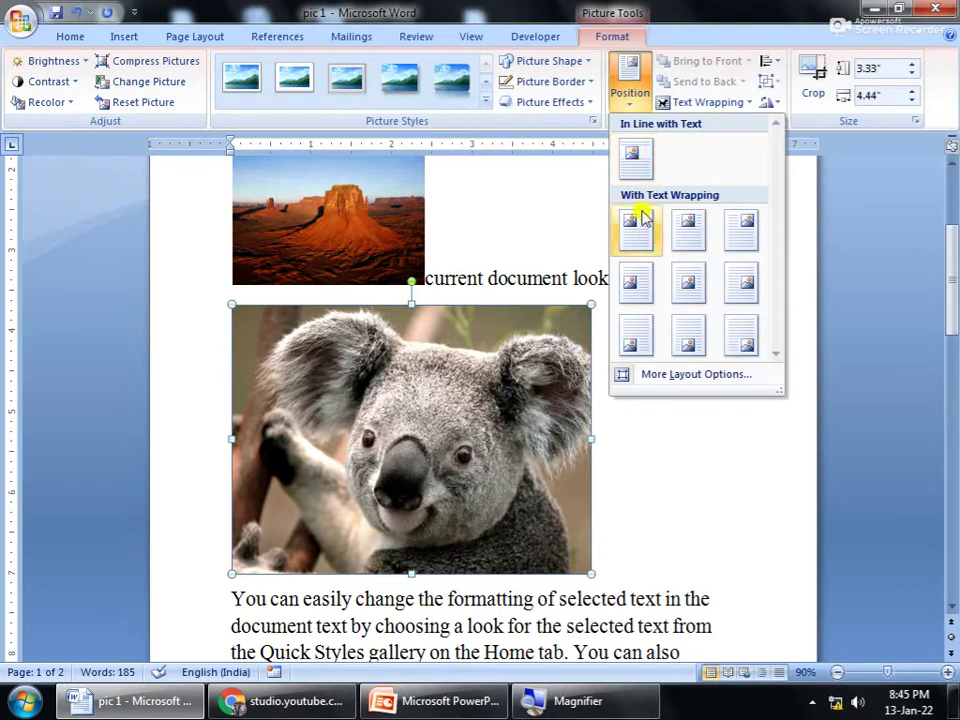
left_click(652, 455)
left_click(360, 236)
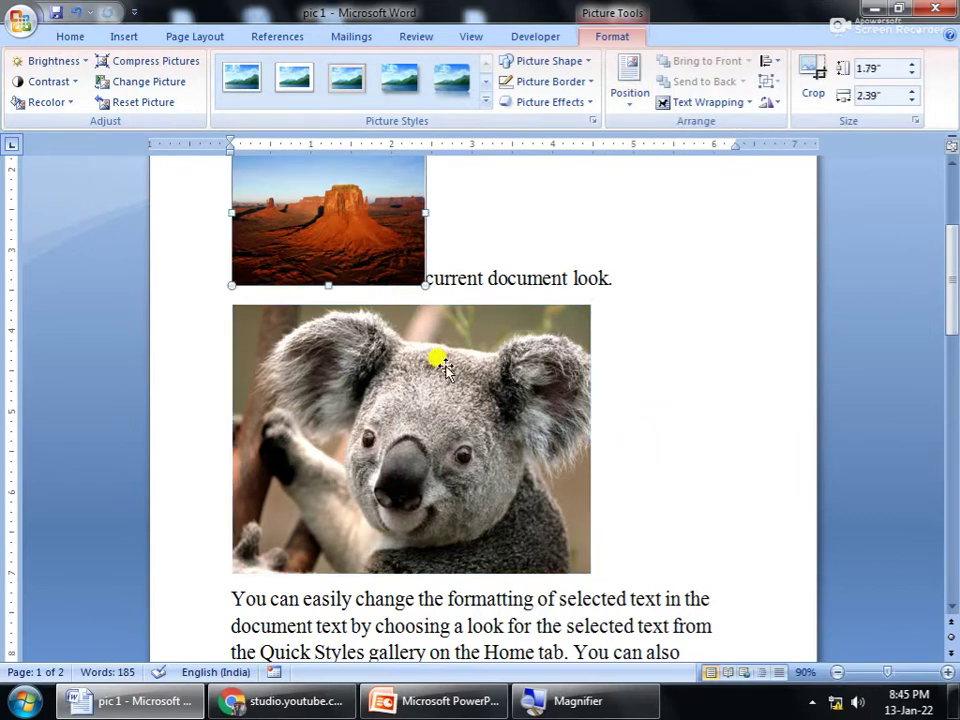
key("Delete")
Step: Shrink the koala picture to 1.76" by 2.34"
left_click(563, 325)
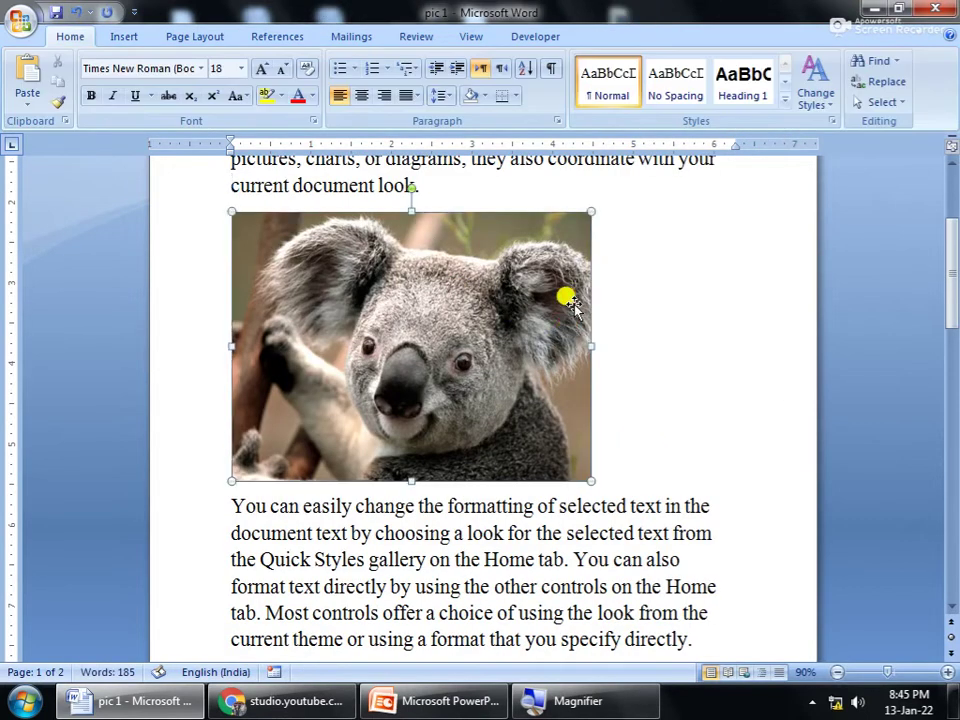
left_click_drag(591, 481, 422, 354)
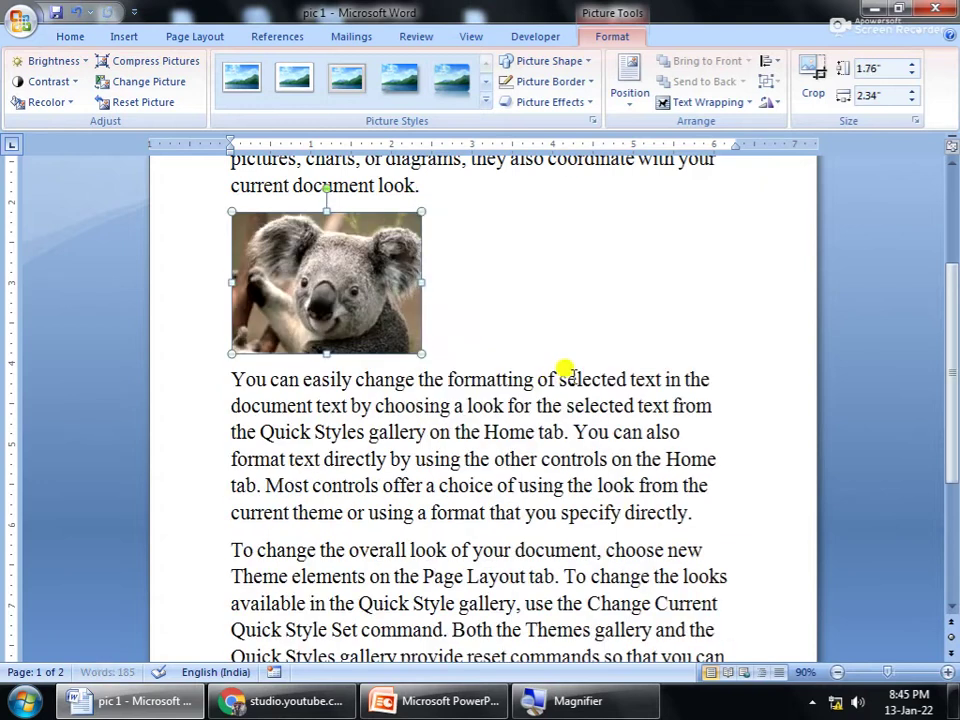
scroll(763, 504, "up", 3)
Step: Select all the document text, enlarge it to 20 pt and justify the paragraphs
scroll(772, 510, "up", 1)
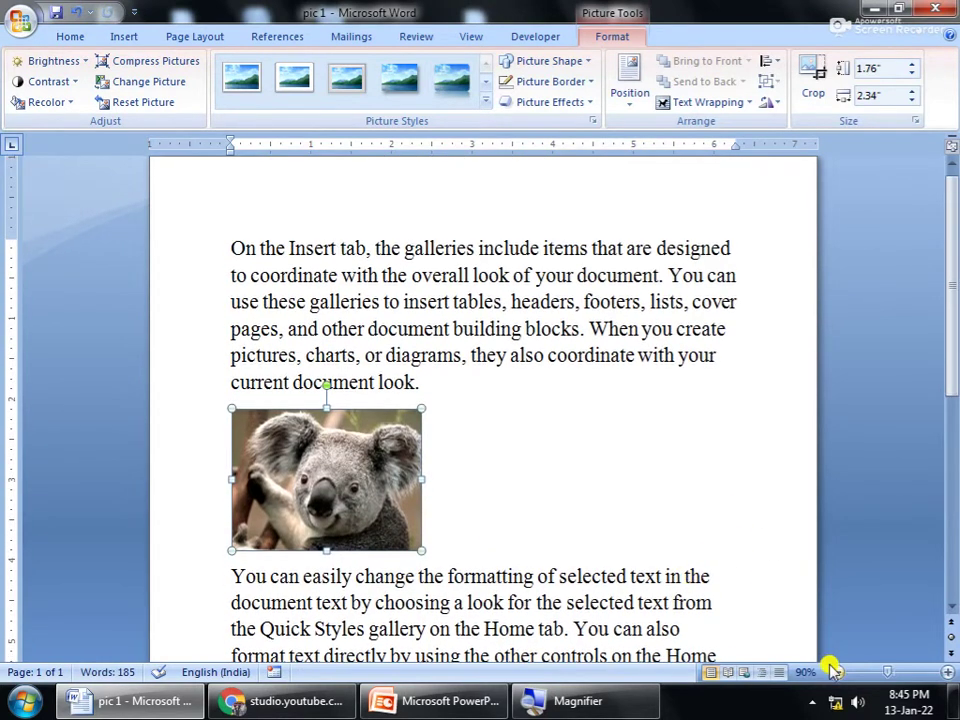
scroll(833, 625, "down", 1)
scroll(834, 618, "down", 1)
scroll(834, 618, "down", 1)
scroll(832, 618, "down", 1)
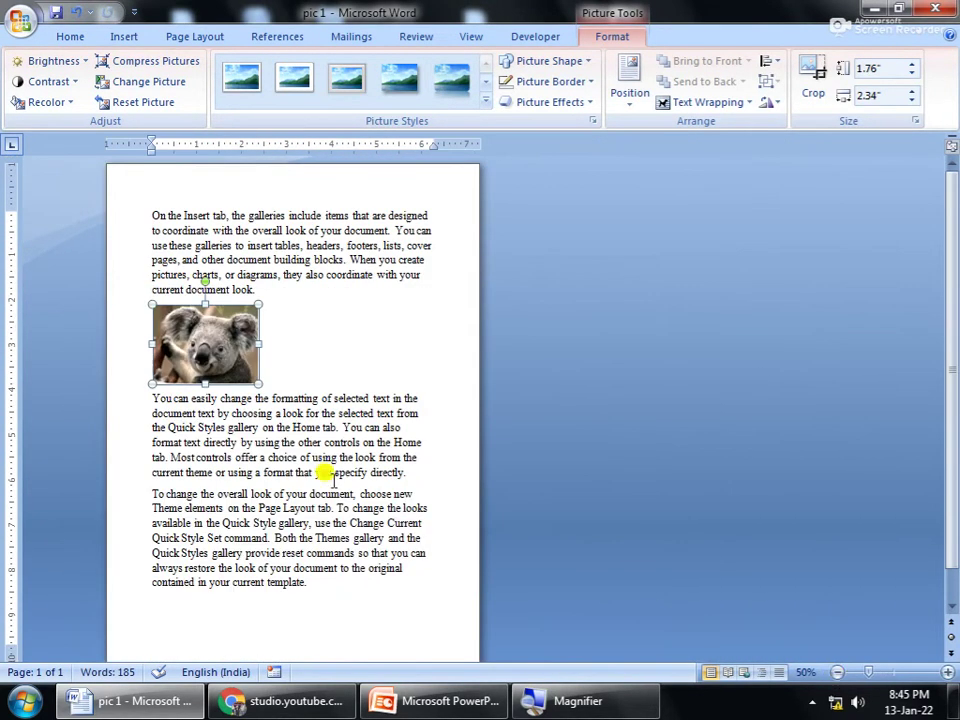
left_click(343, 575)
left_click_drag(321, 586, 136, 401)
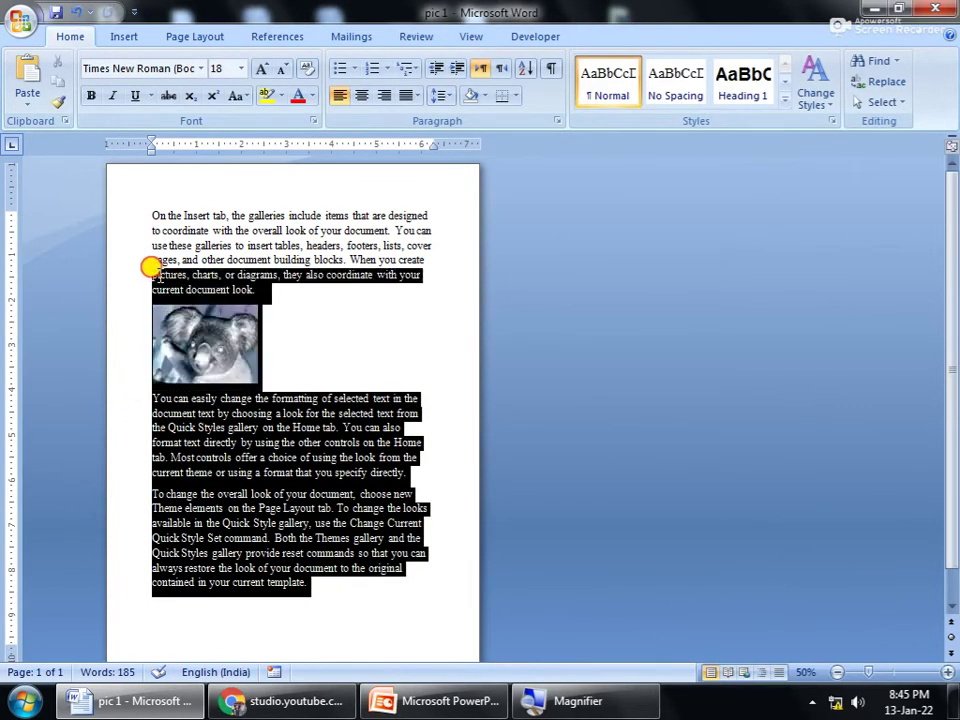
left_click_drag(136, 401, 124, 204)
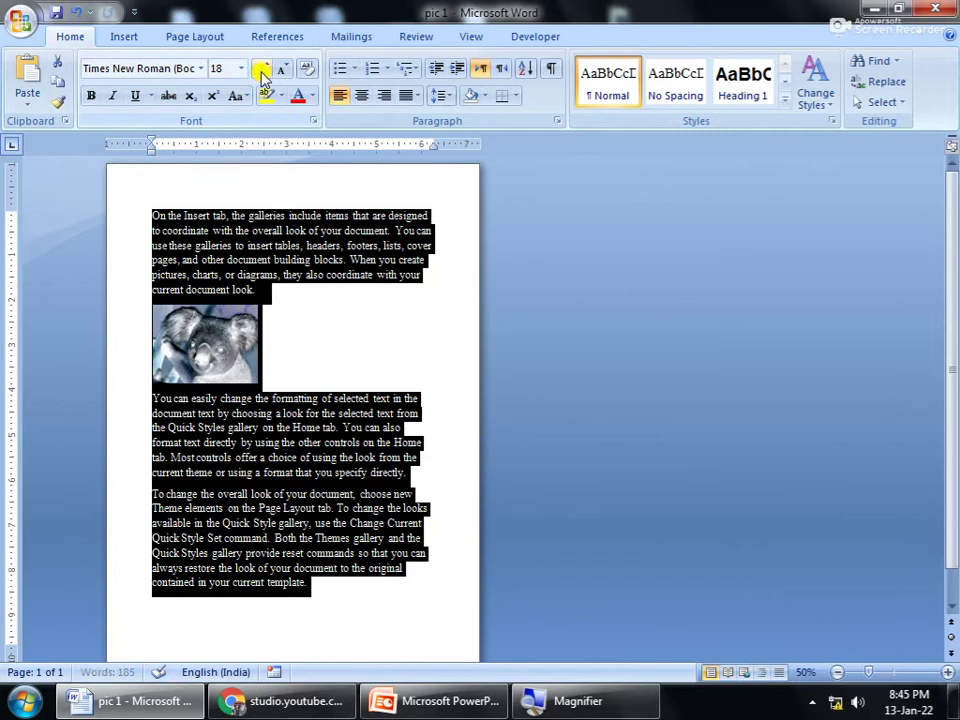
left_click(261, 72)
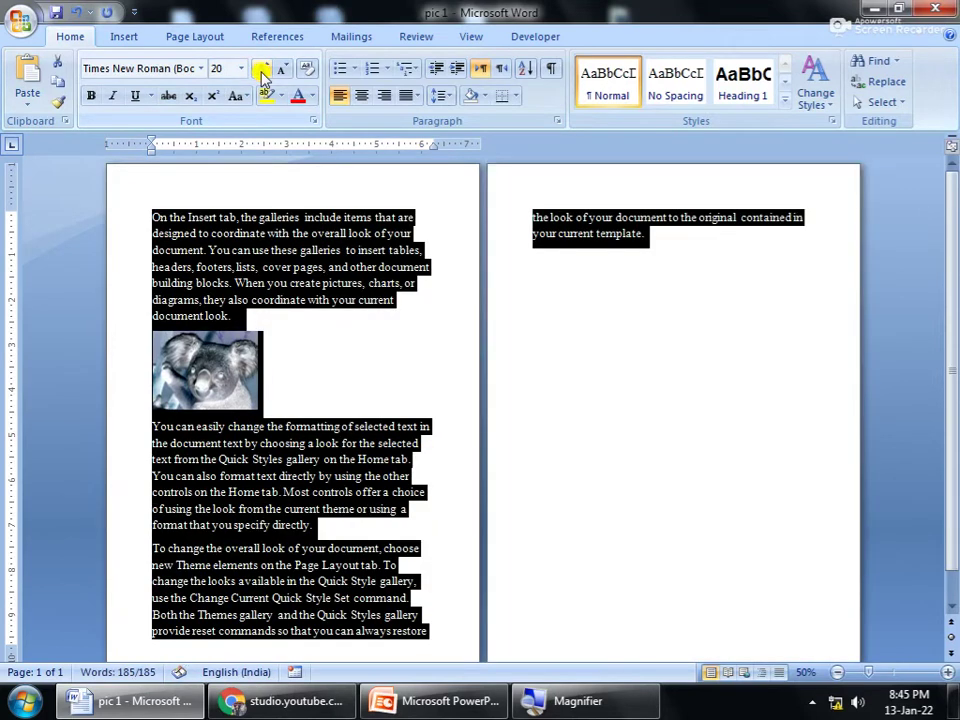
left_click(415, 96)
left_click(440, 121)
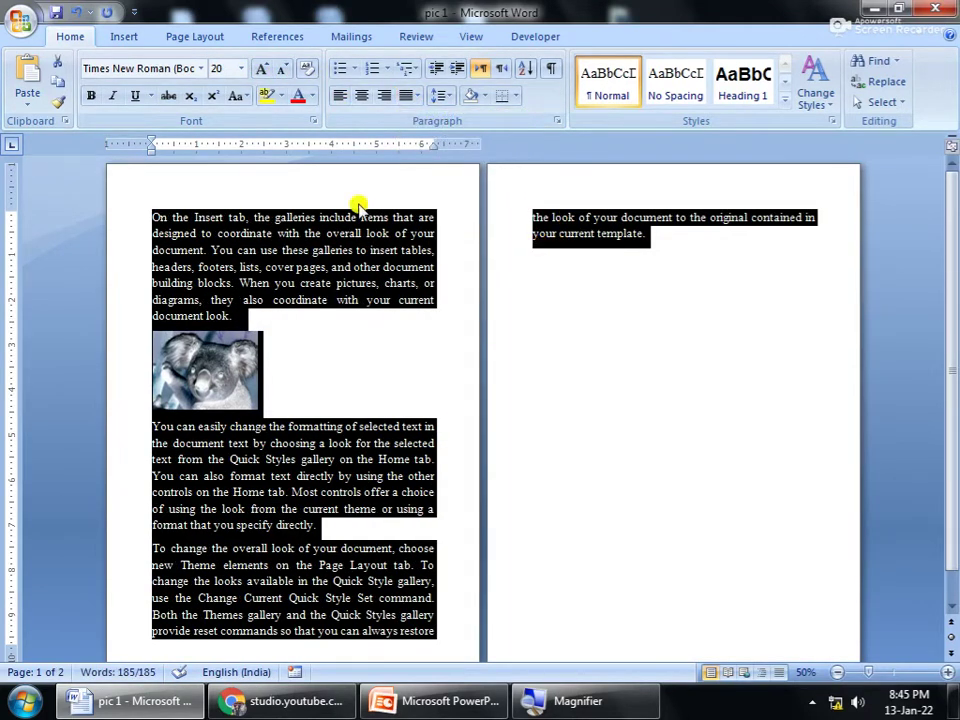
Step: Apply Narrow page margins so the document fits one page, and reselect the koala picture
left_click(190, 40)
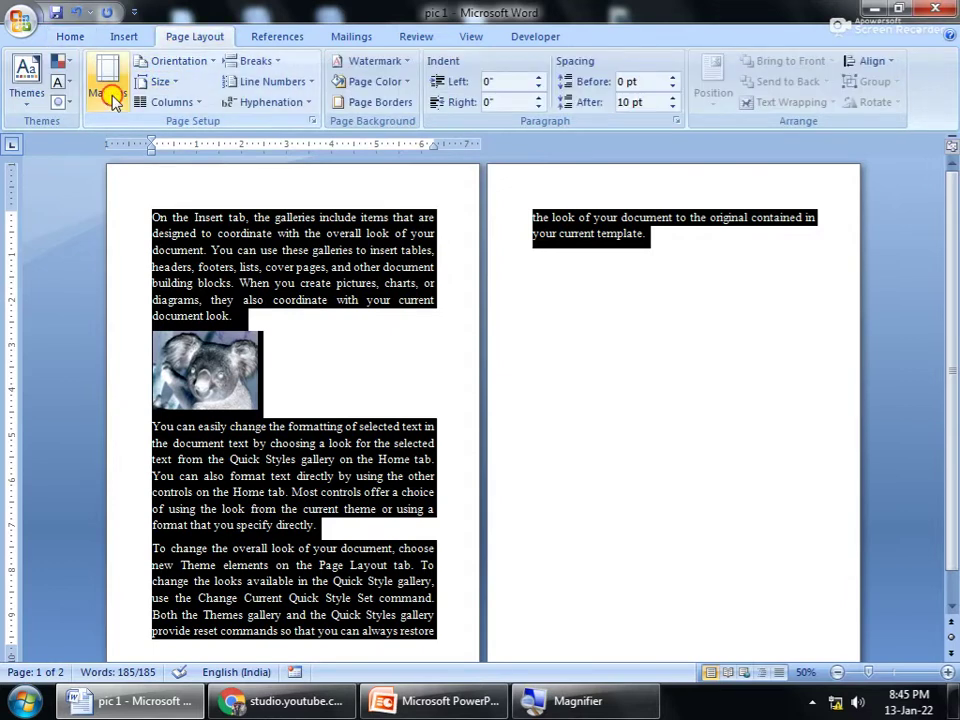
left_click(109, 93)
left_click(172, 258)
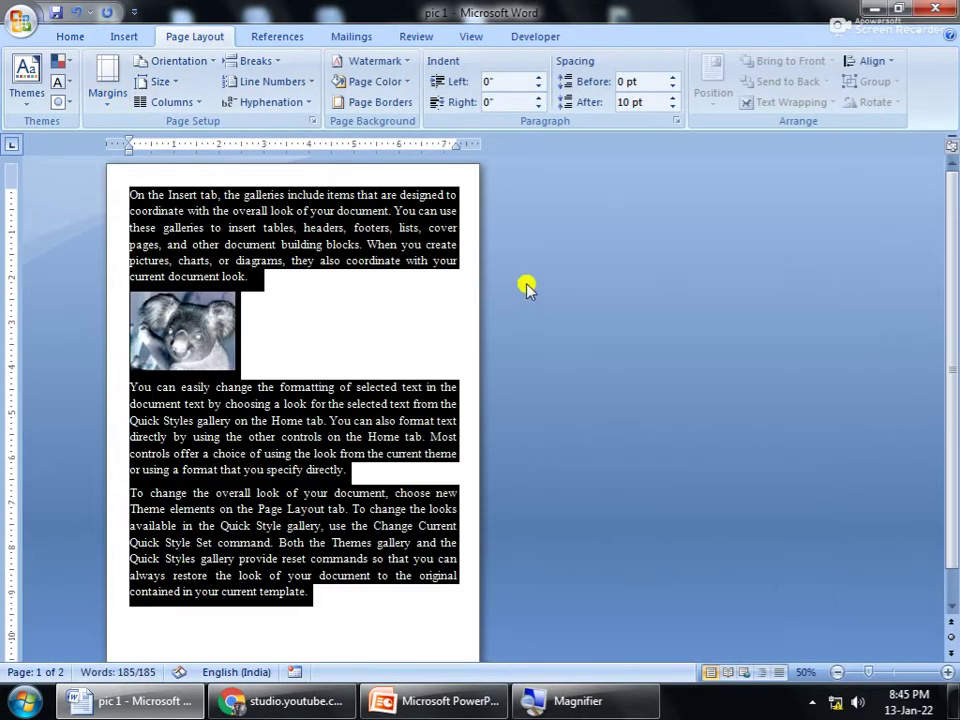
left_click(295, 625)
left_click(199, 326)
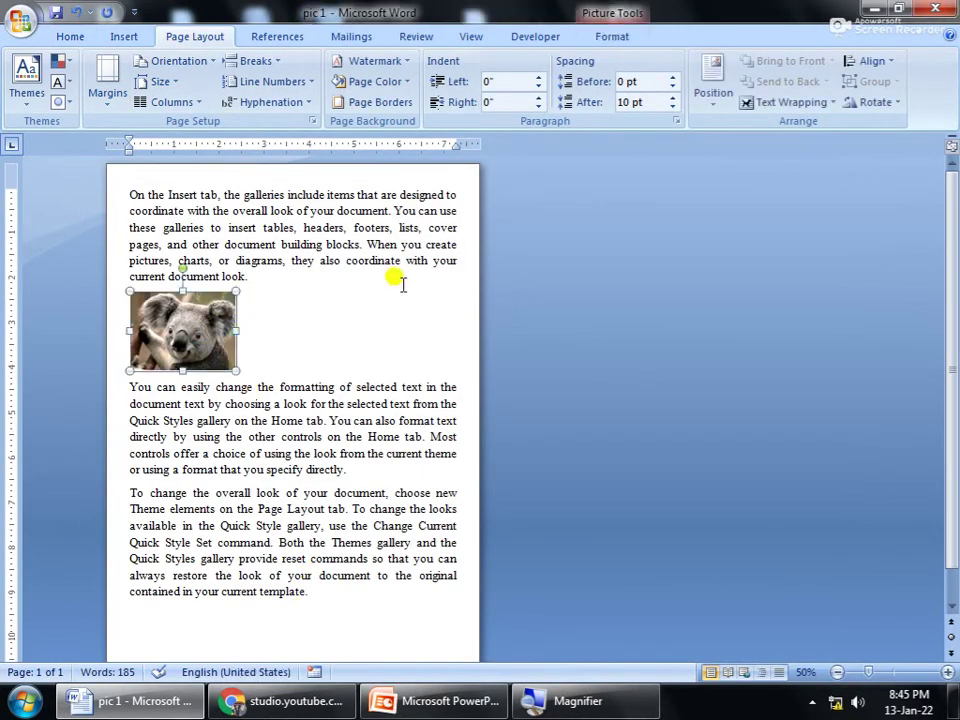
Step: Show the koala picture's Position and text-wrapping choices from Picture Tools Format
left_click_drag(180, 325, 182, 276)
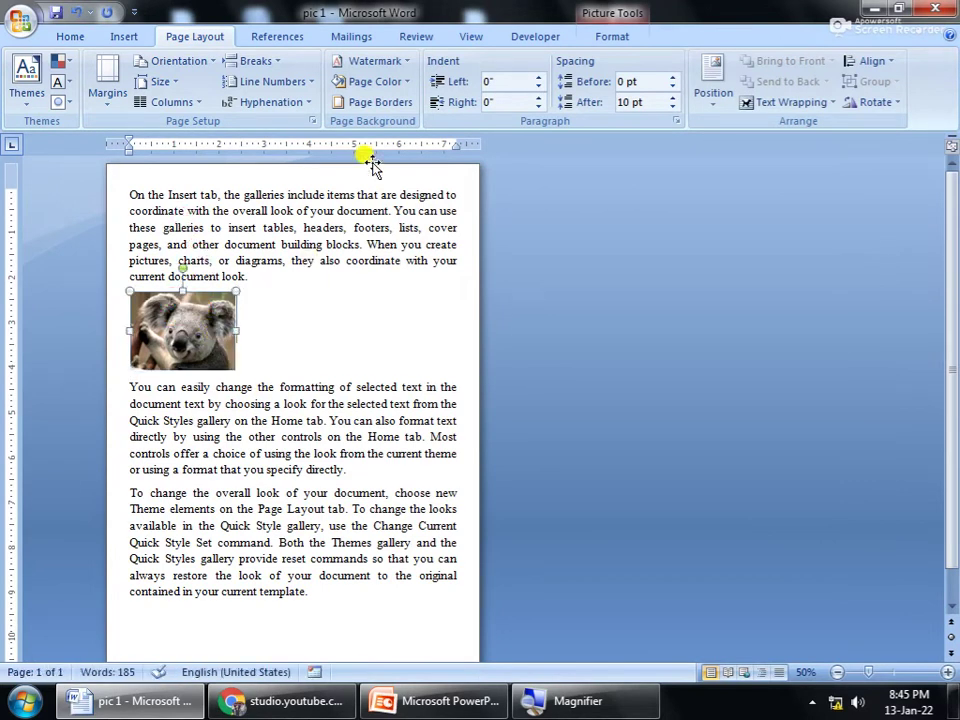
left_click(612, 36)
left_click(629, 78)
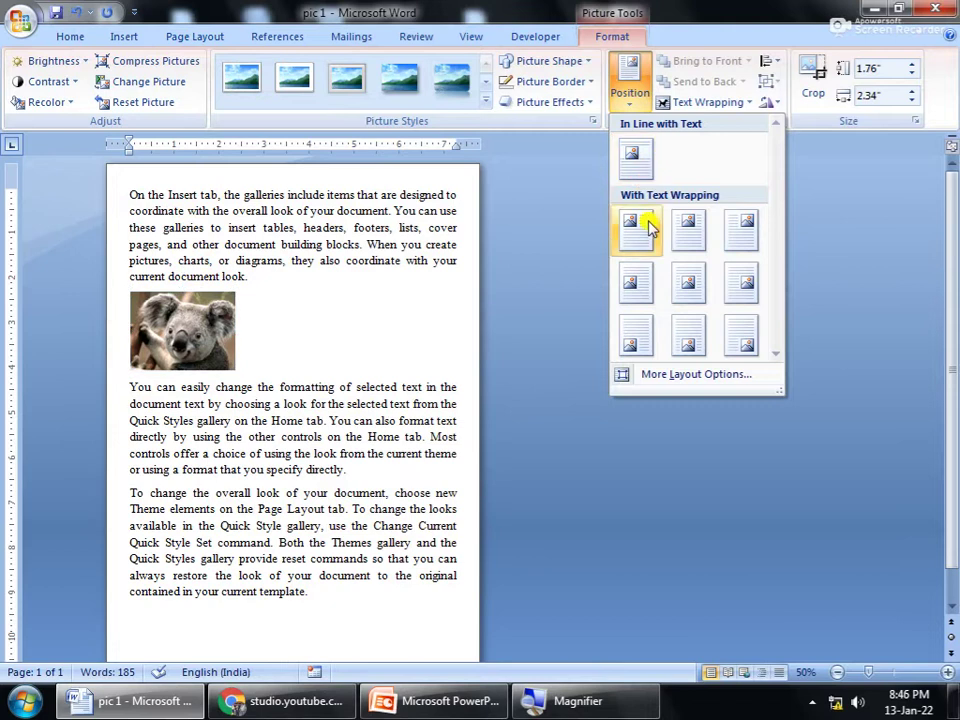
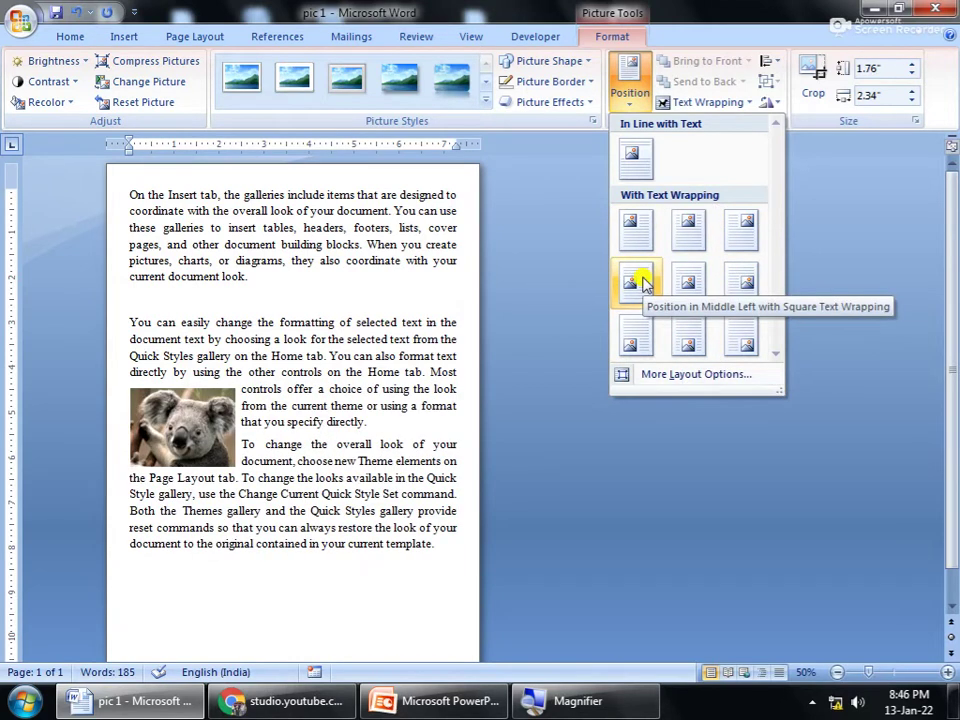
Step: Select the koala picture below the first paragraph and delete it
left_click(497, 277)
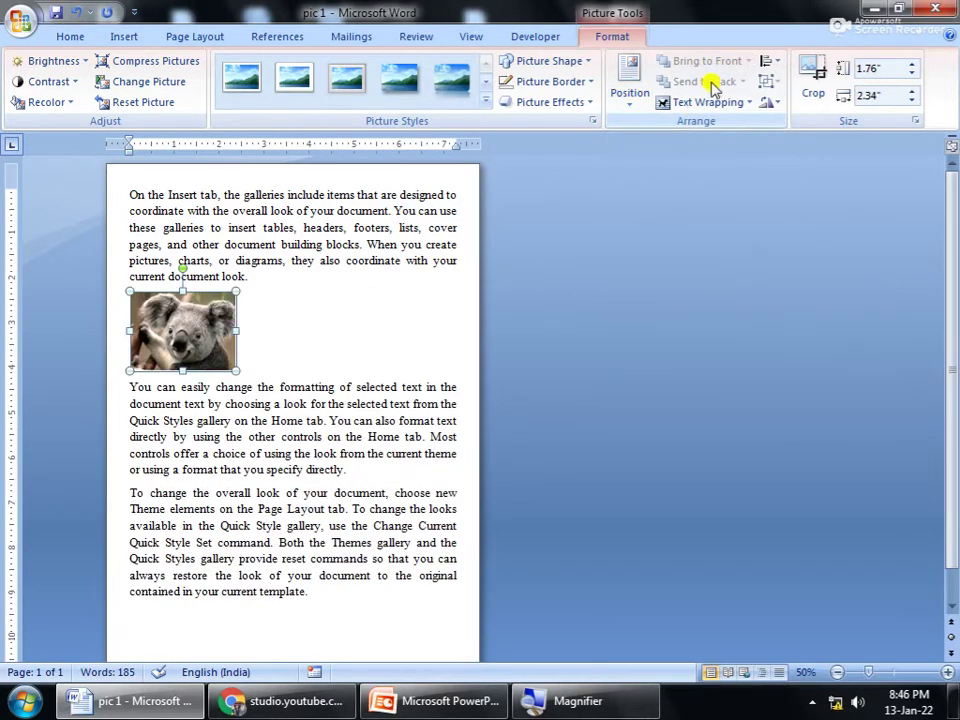
left_click(250, 321)
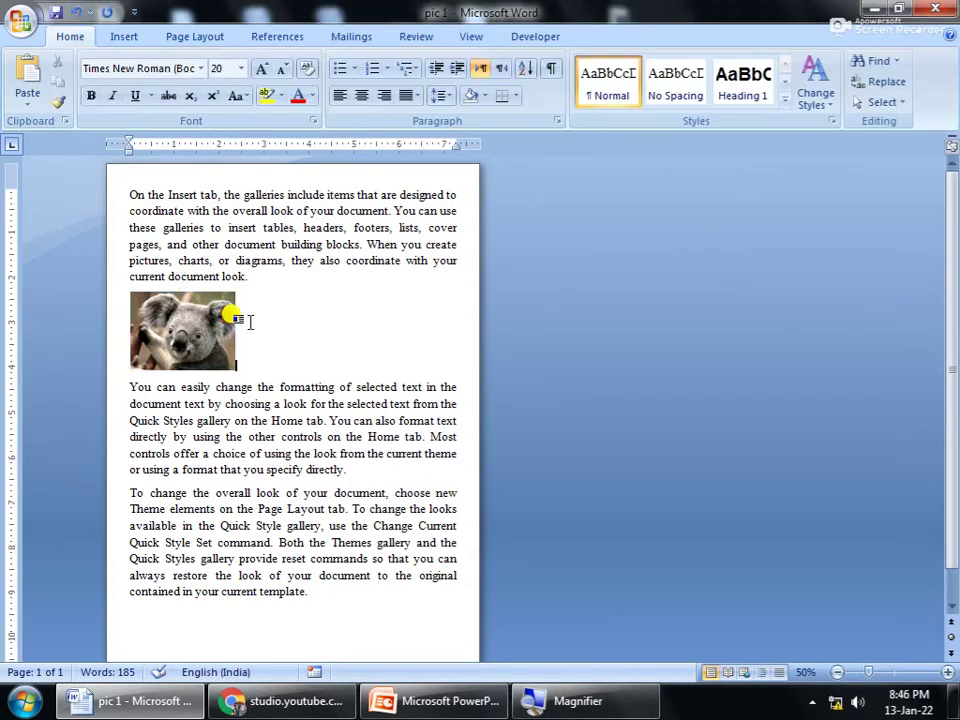
left_click(230, 320)
left_click(268, 304)
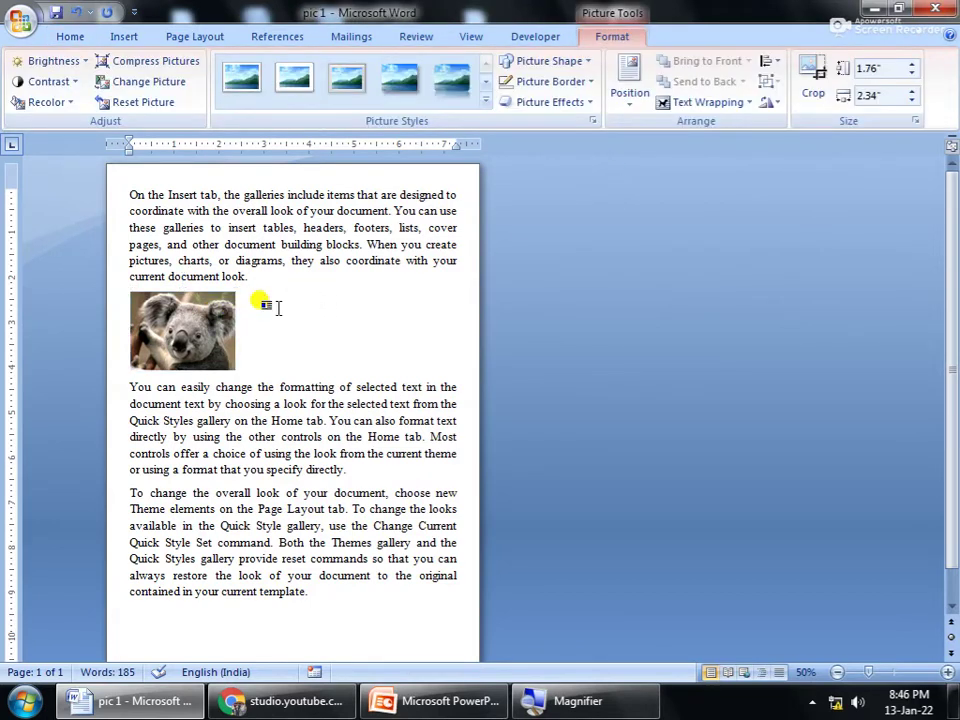
left_click(236, 342)
key("Delete")
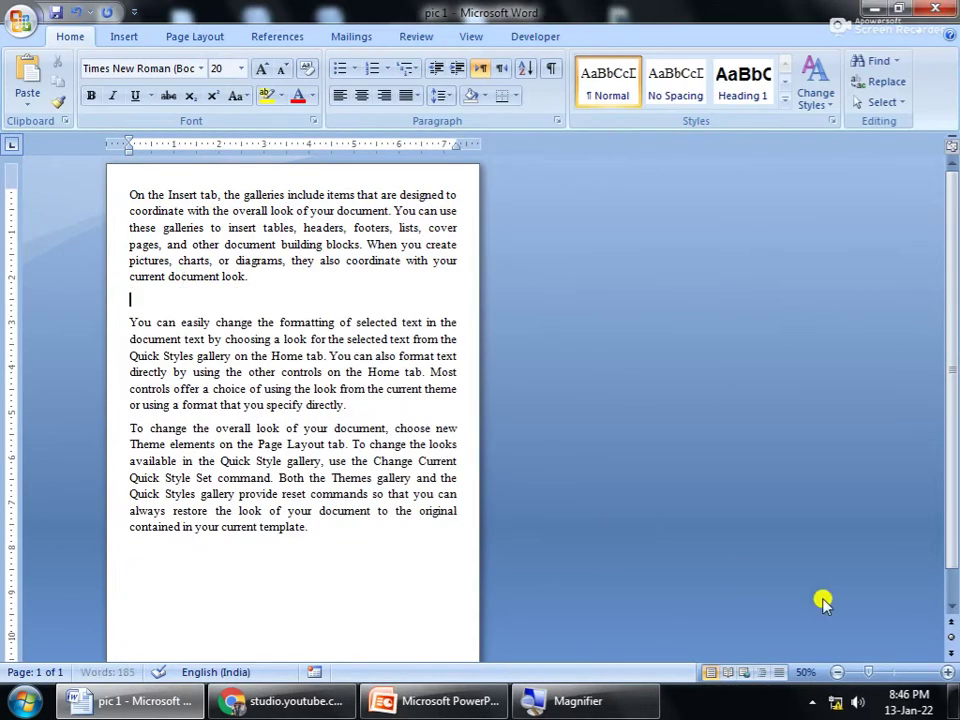
Step: Zoom in on the page and add two blank lines after the first paragraph
left_click(947, 672)
left_click(947, 672)
left_click(947, 672)
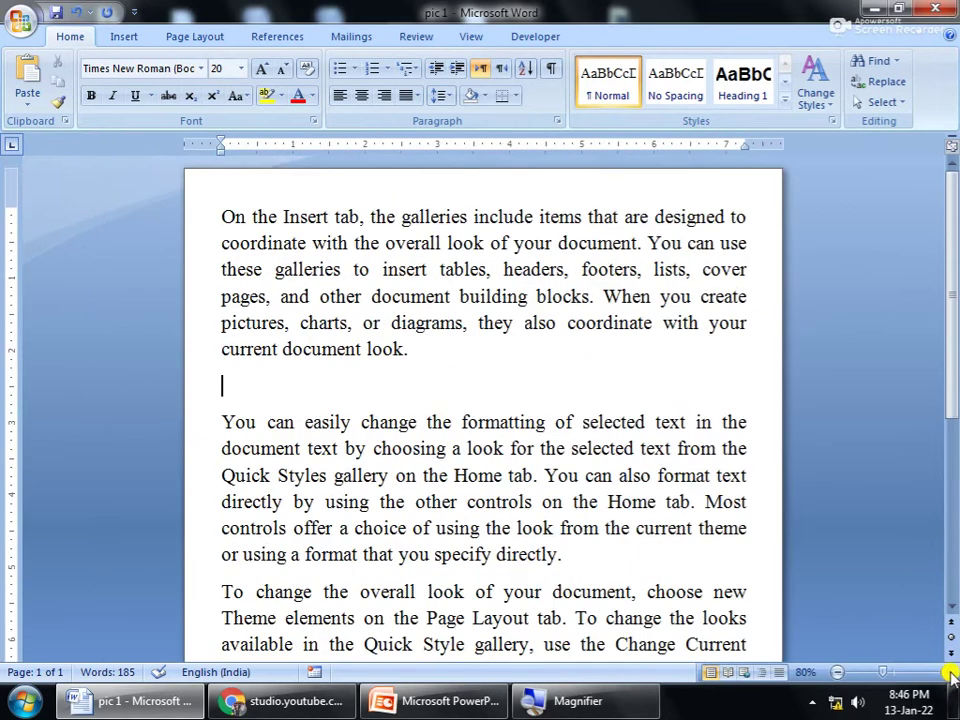
left_click(947, 672)
key("Return")
key("Return")
key("Return")
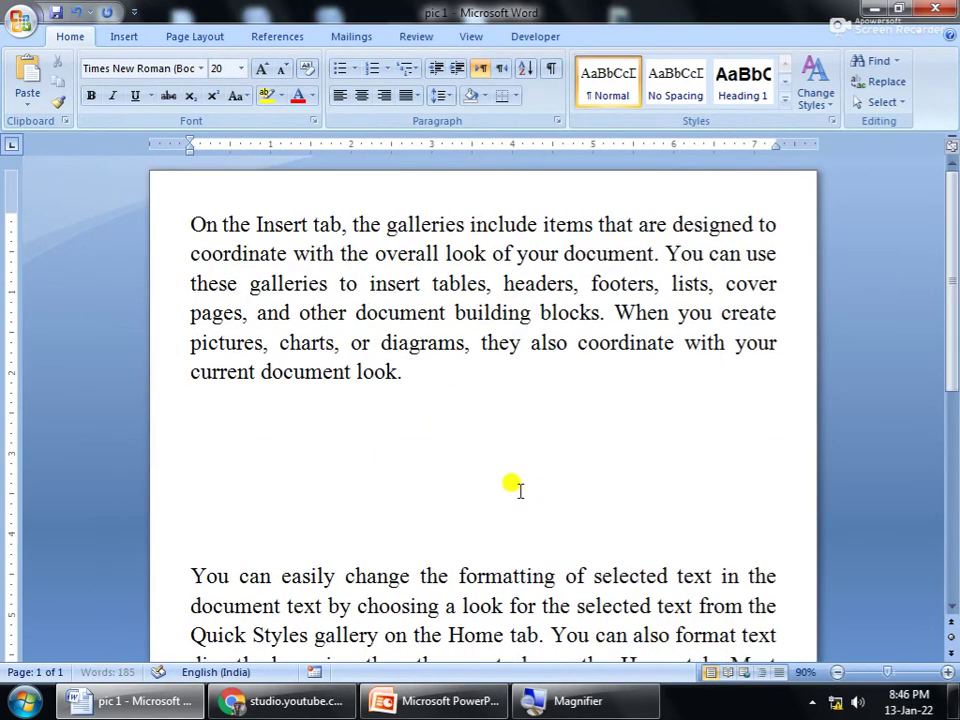
key("Return")
left_click(126, 36)
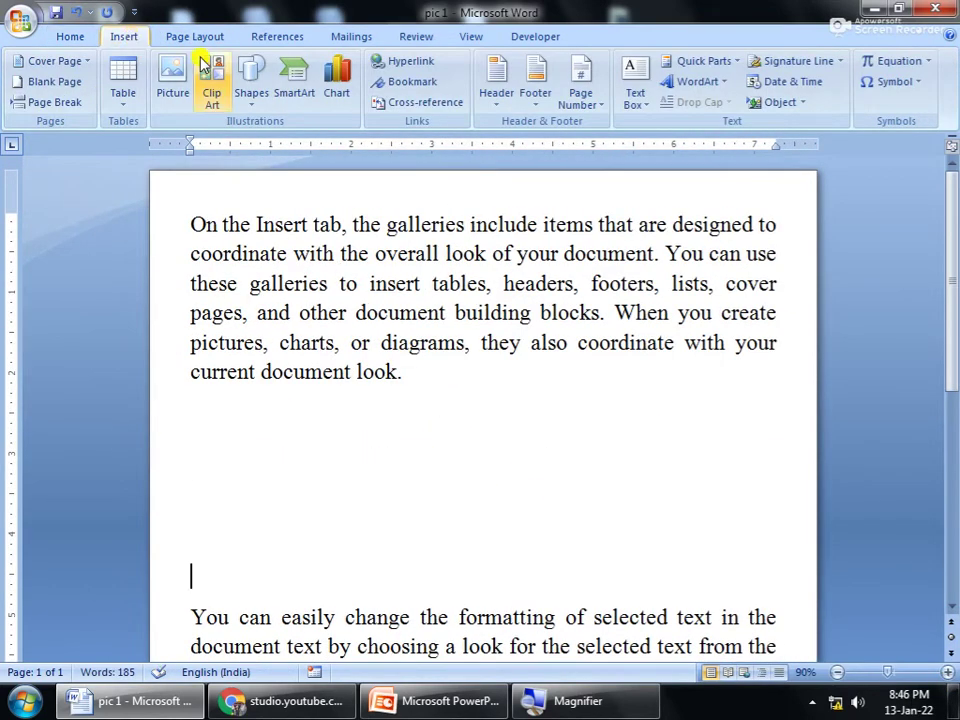
left_click(251, 80)
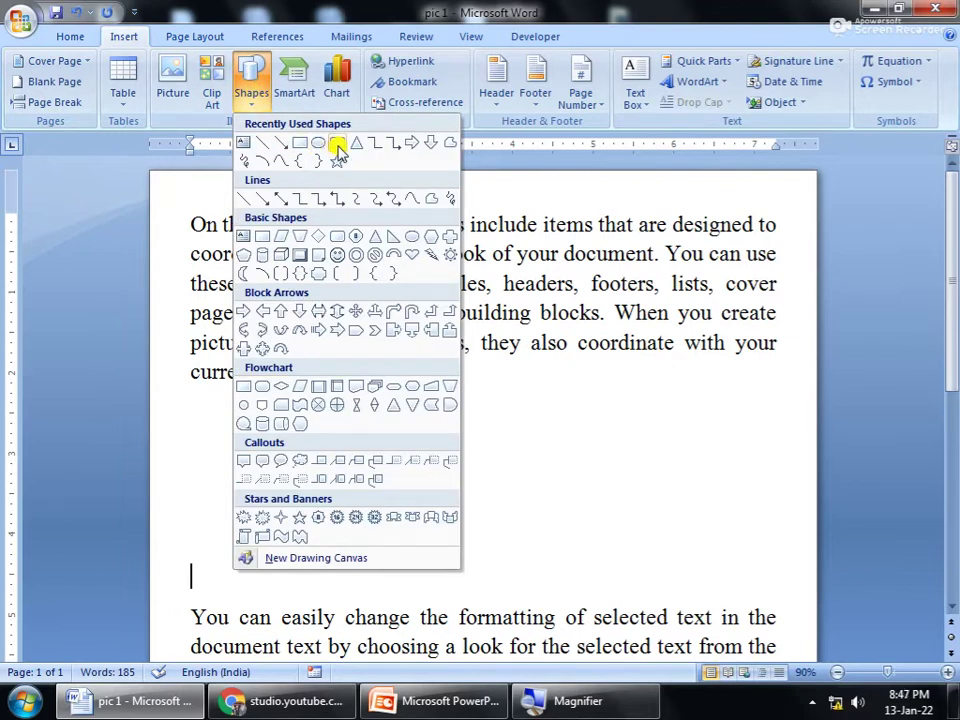
Step: Draw a rounded rectangle below the first paragraph and fill it yellow
left_click(337, 145)
left_click_drag(308, 404, 586, 573)
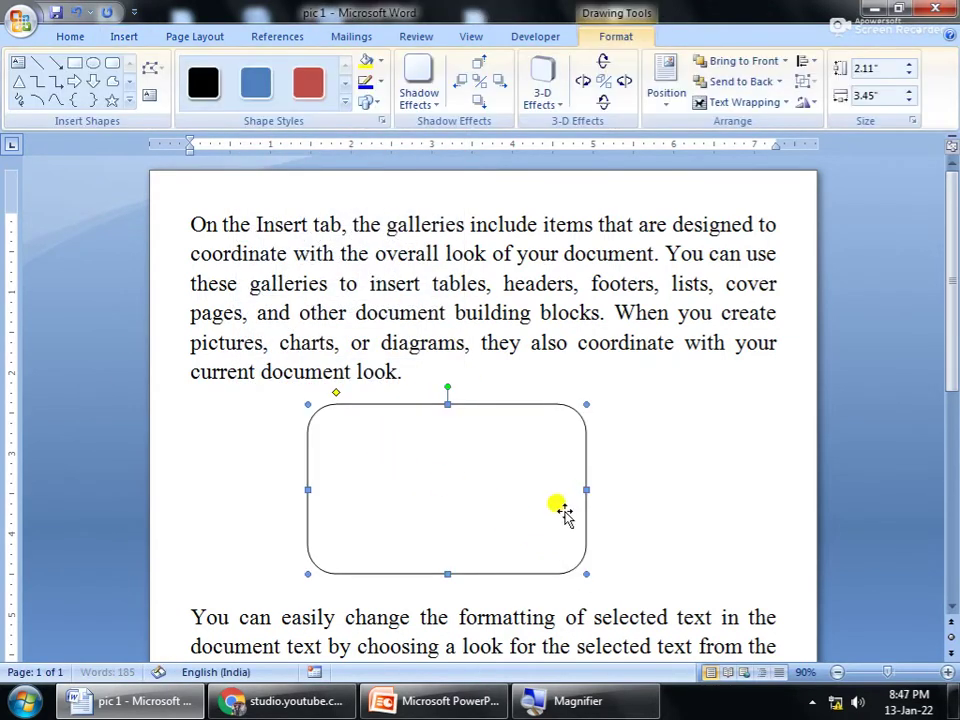
left_click(368, 64)
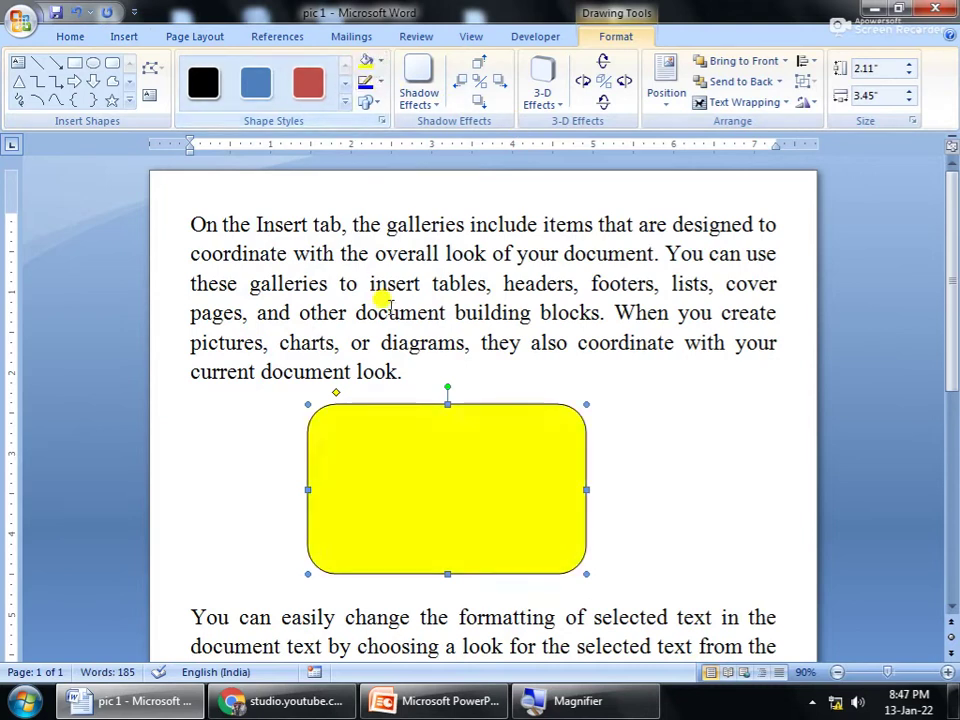
Step: Draw a red-styled oval inside the rectangle and a white star inside the oval
left_click(94, 64)
left_click_drag(358, 422, 536, 549)
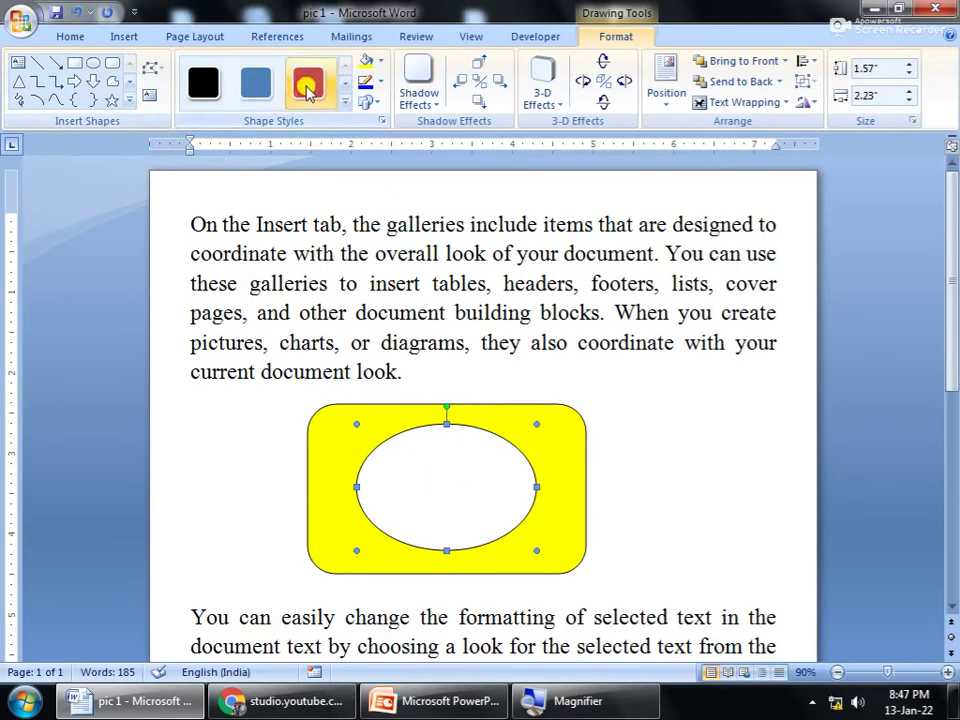
left_click(308, 84)
left_click(111, 100)
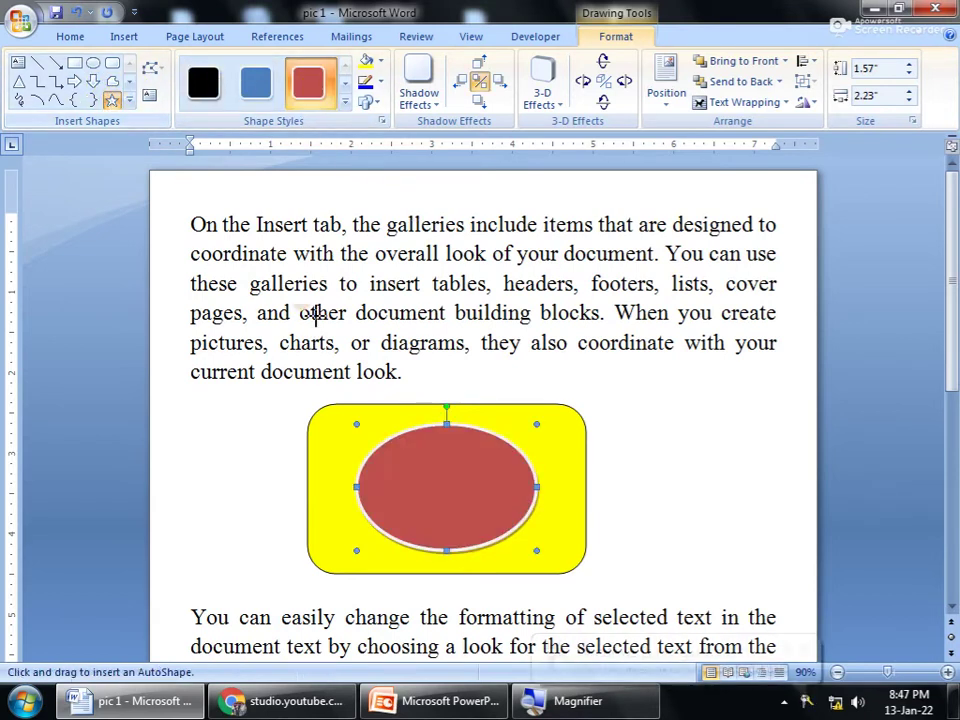
left_click_drag(453, 488, 499, 512)
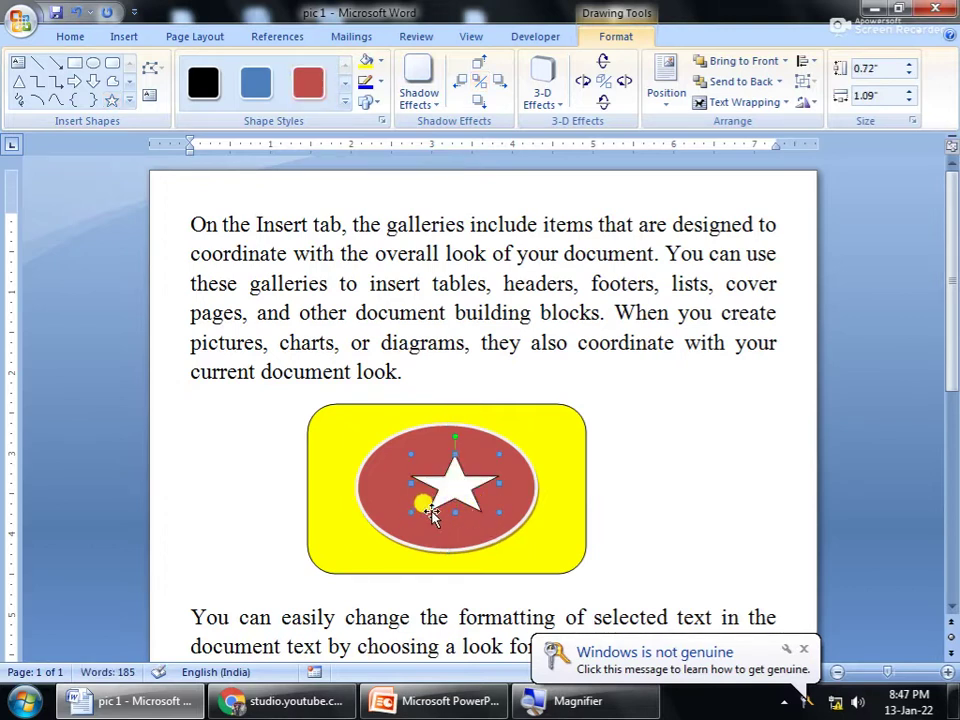
Step: Enlarge the yellow rectangle to 3.23" × 4.84", then enlarge the red oval and white star
left_click(510, 456)
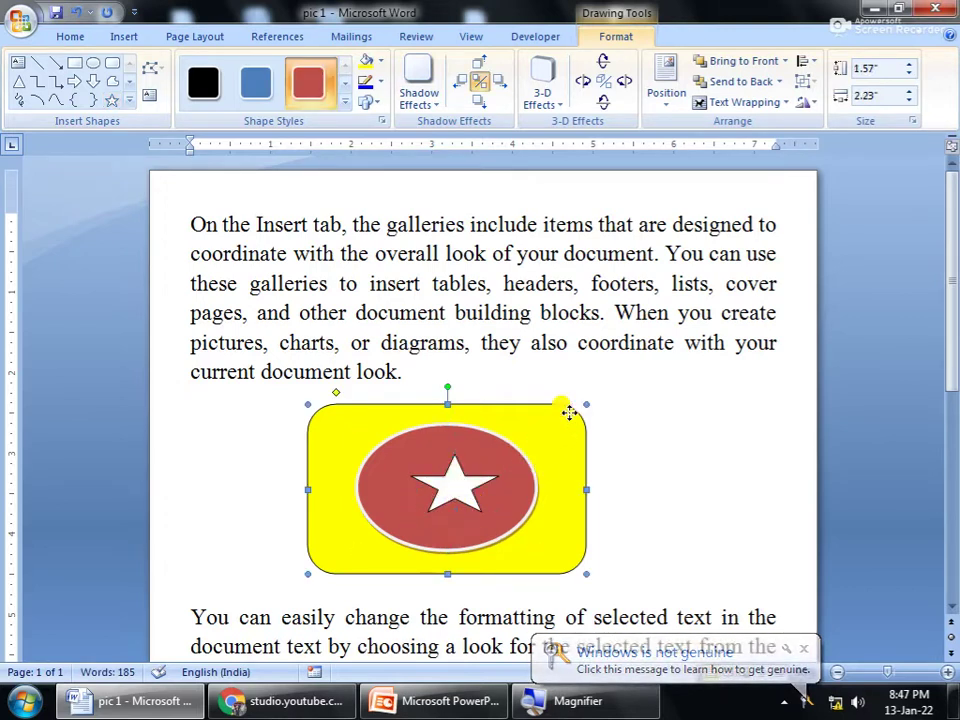
left_click_drag(586, 404, 662, 343)
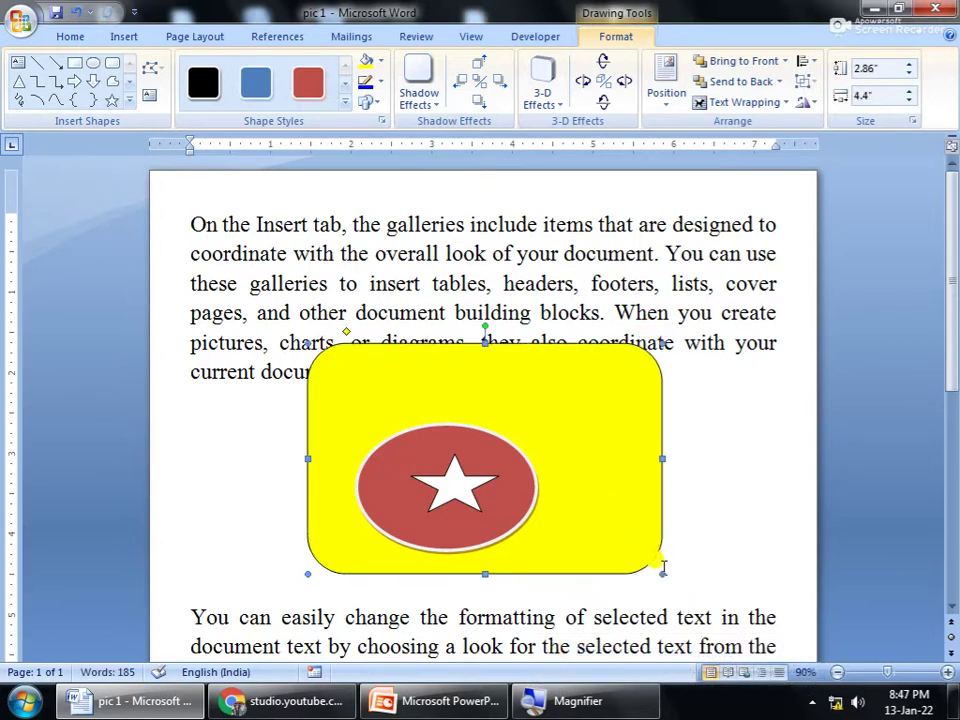
left_click_drag(654, 569, 697, 604)
left_click(506, 463)
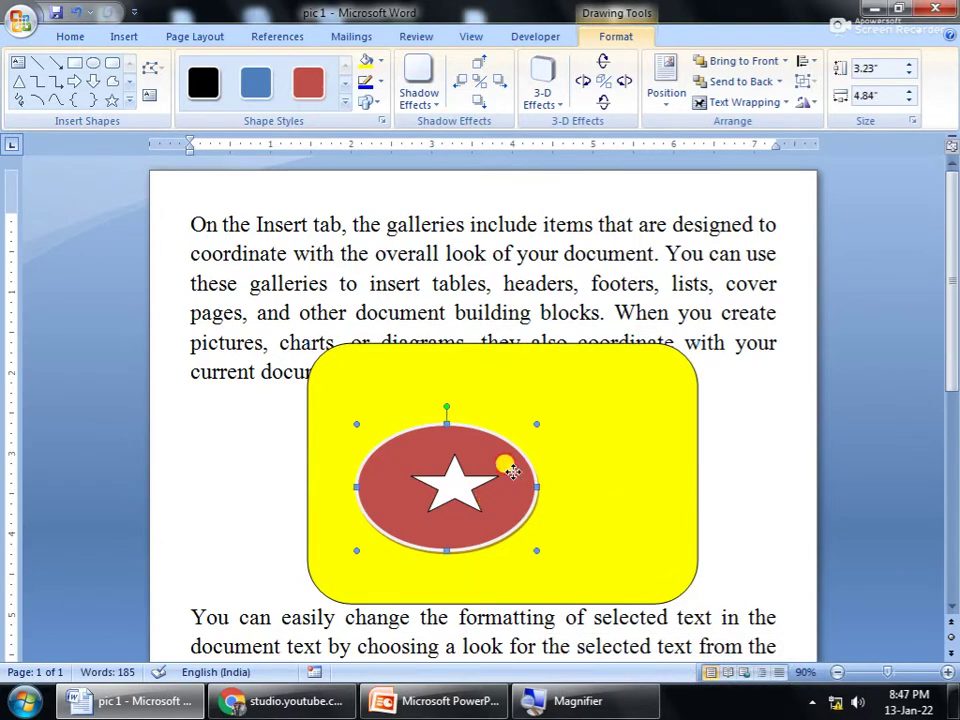
left_click_drag(538, 423, 617, 364)
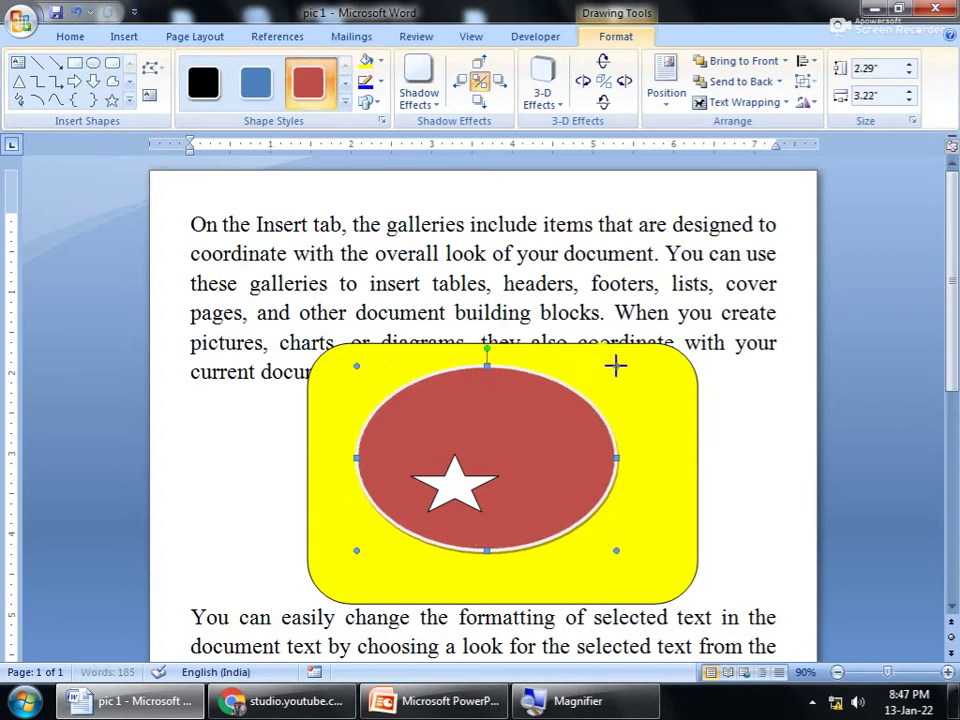
left_click(460, 487)
left_click_drag(498, 453, 578, 398)
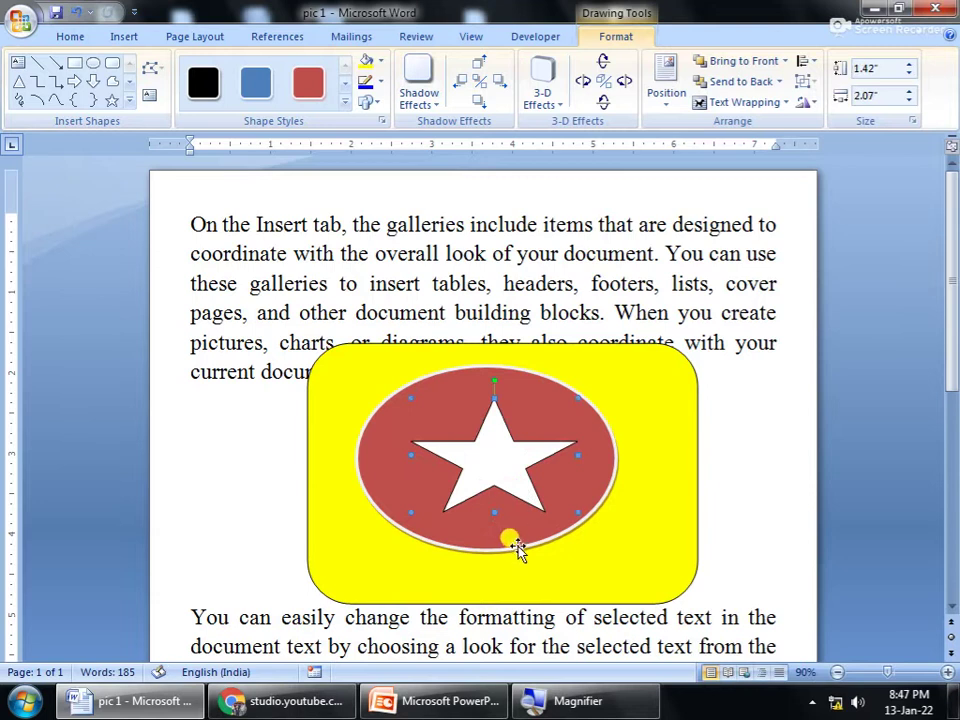
left_click(518, 549)
left_click(526, 550)
left_click(510, 482)
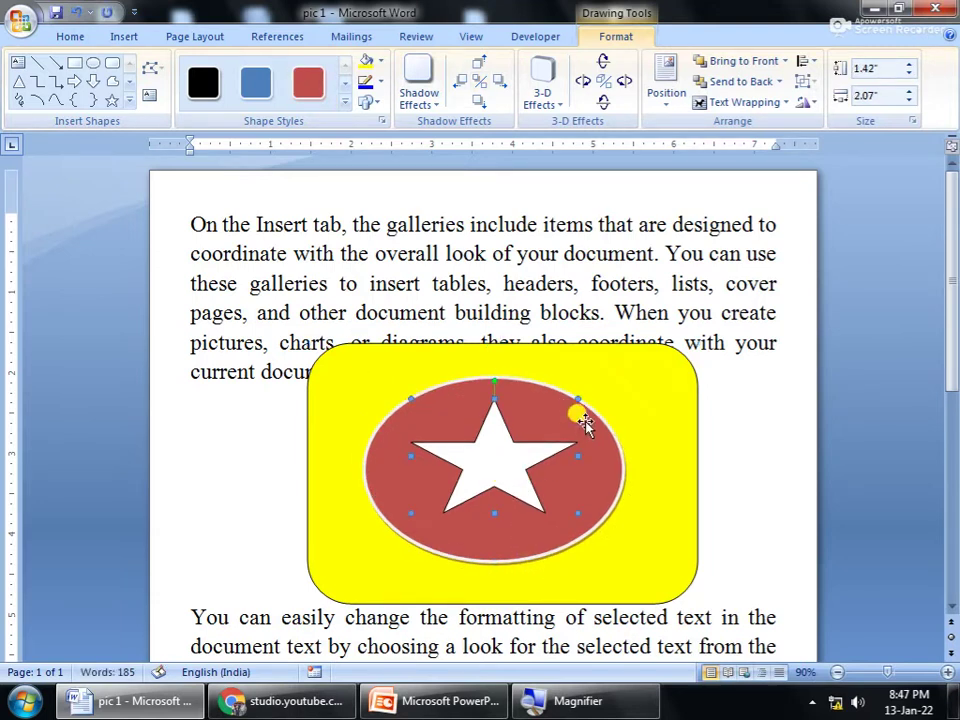
left_click(575, 422)
left_click(644, 403)
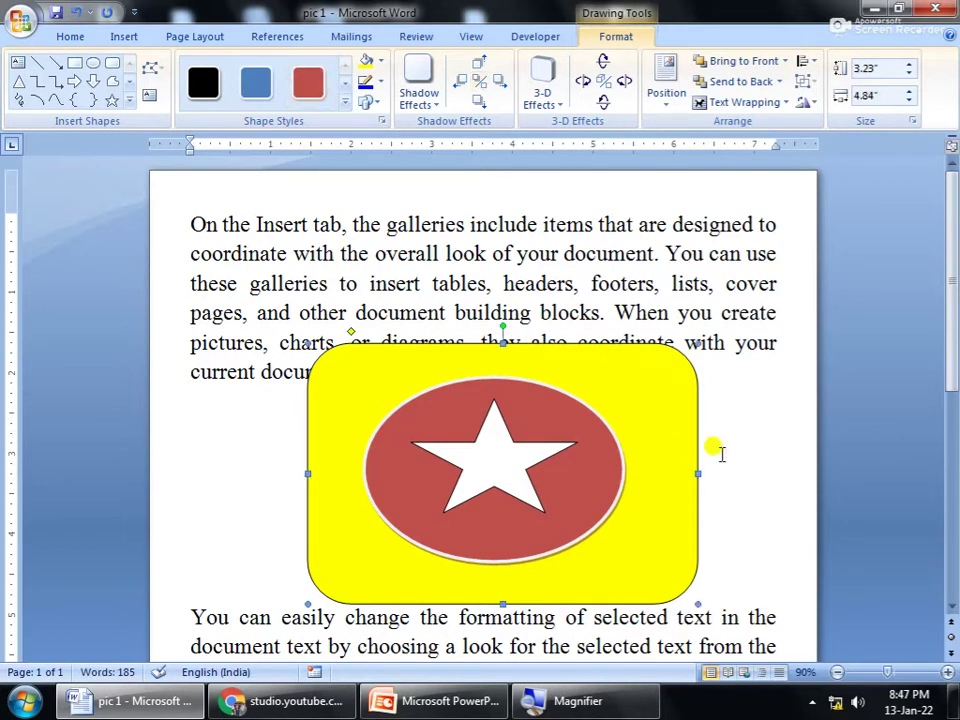
Step: Reorder the yellow rectangle's layering, finally sending it two layers back behind the oval and star
left_click(739, 446)
left_click(681, 424)
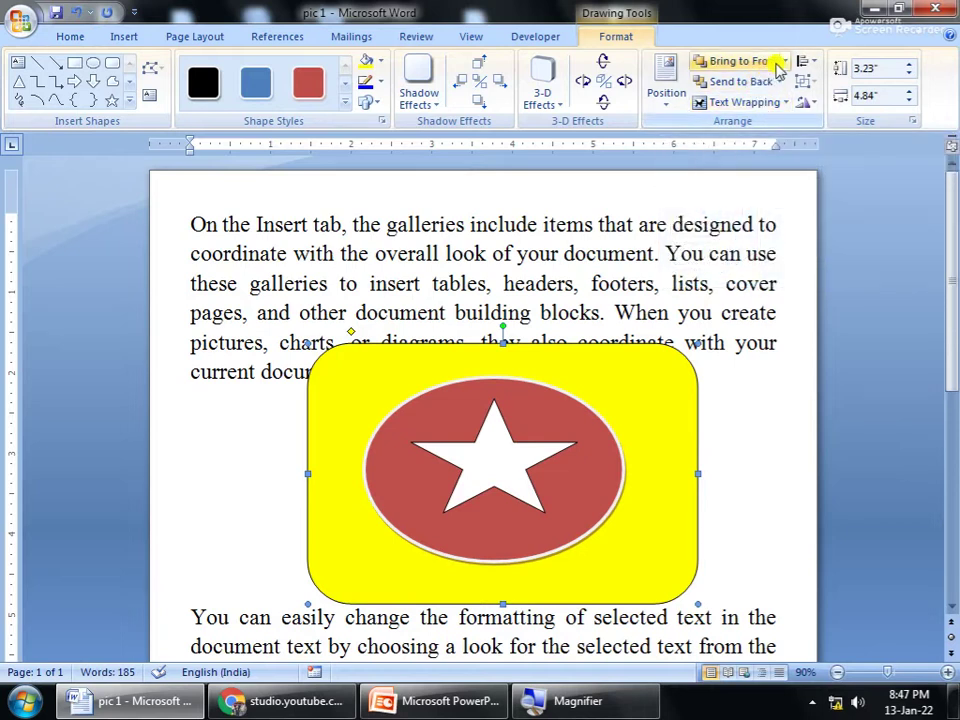
left_click(787, 62)
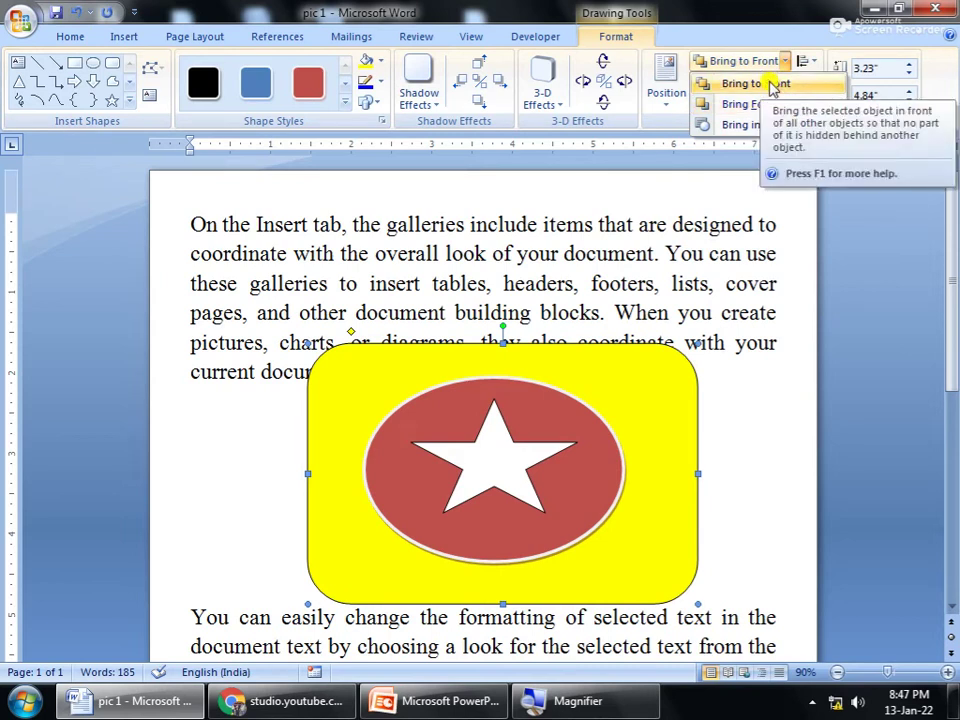
left_click(771, 86)
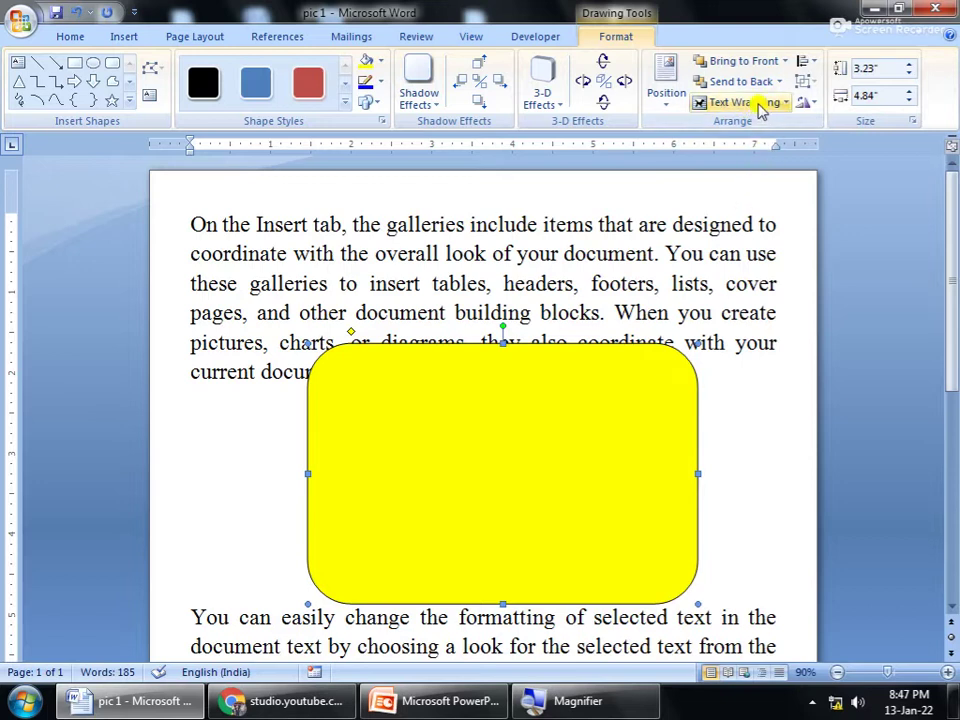
left_click(780, 82)
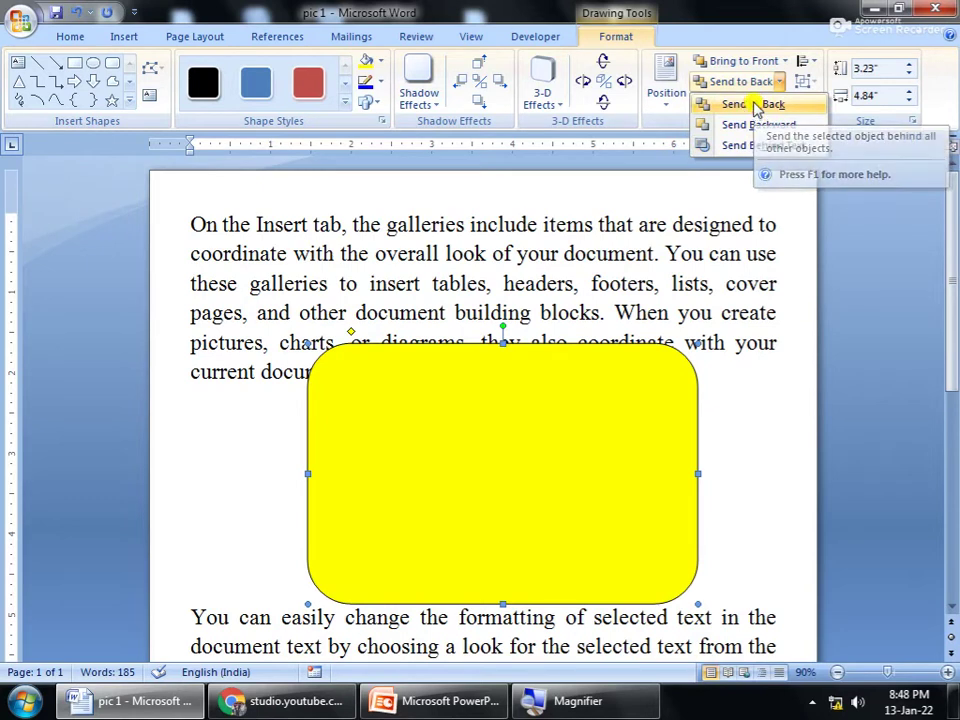
left_click(752, 104)
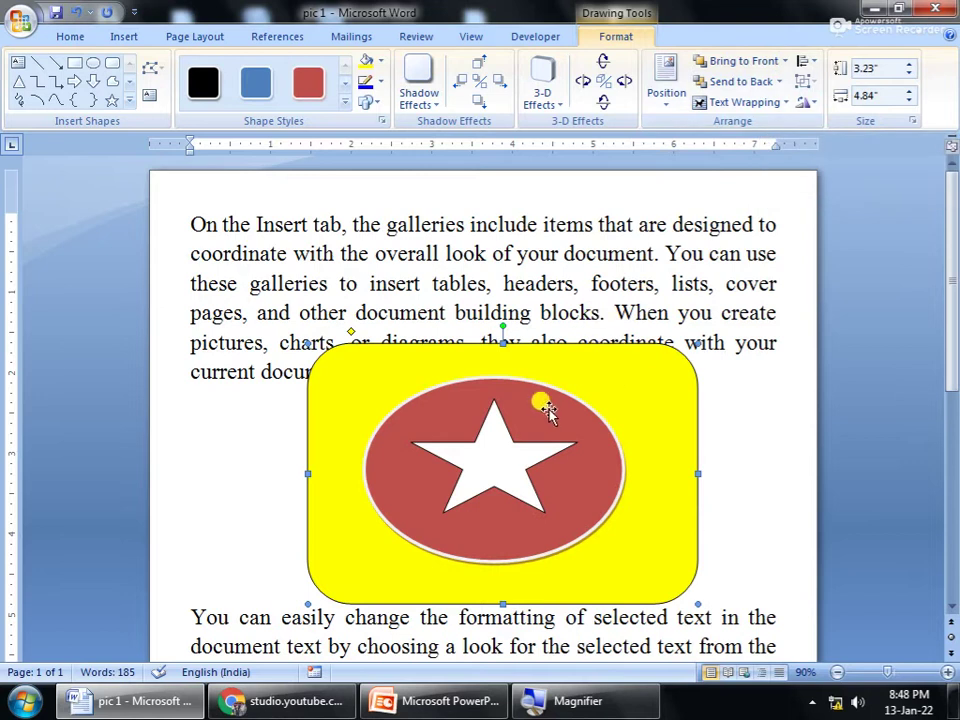
left_click(785, 61)
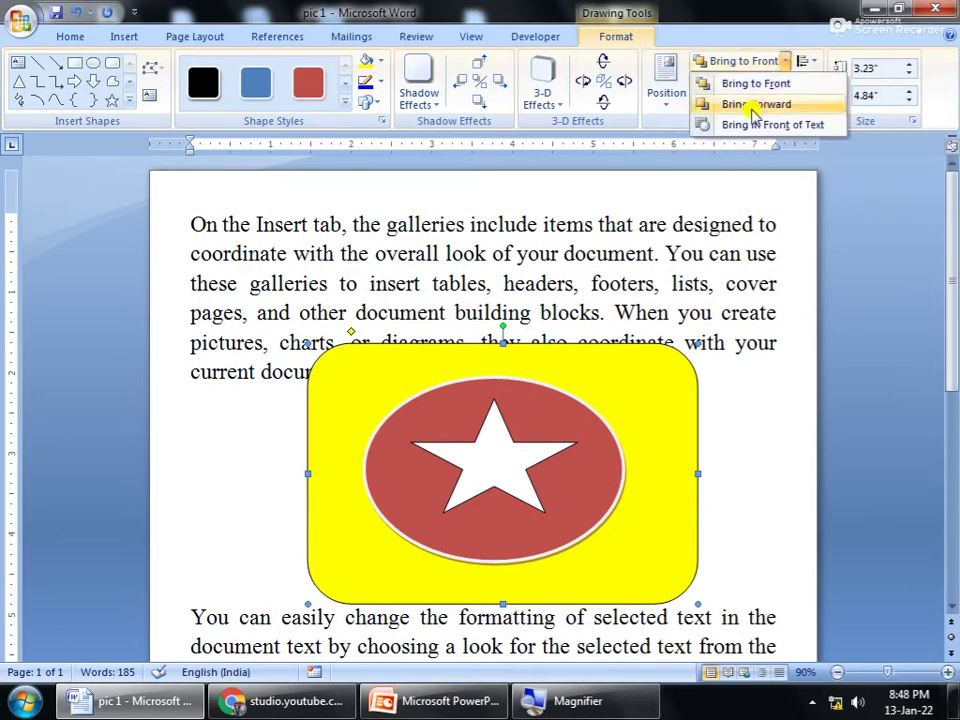
left_click(755, 105)
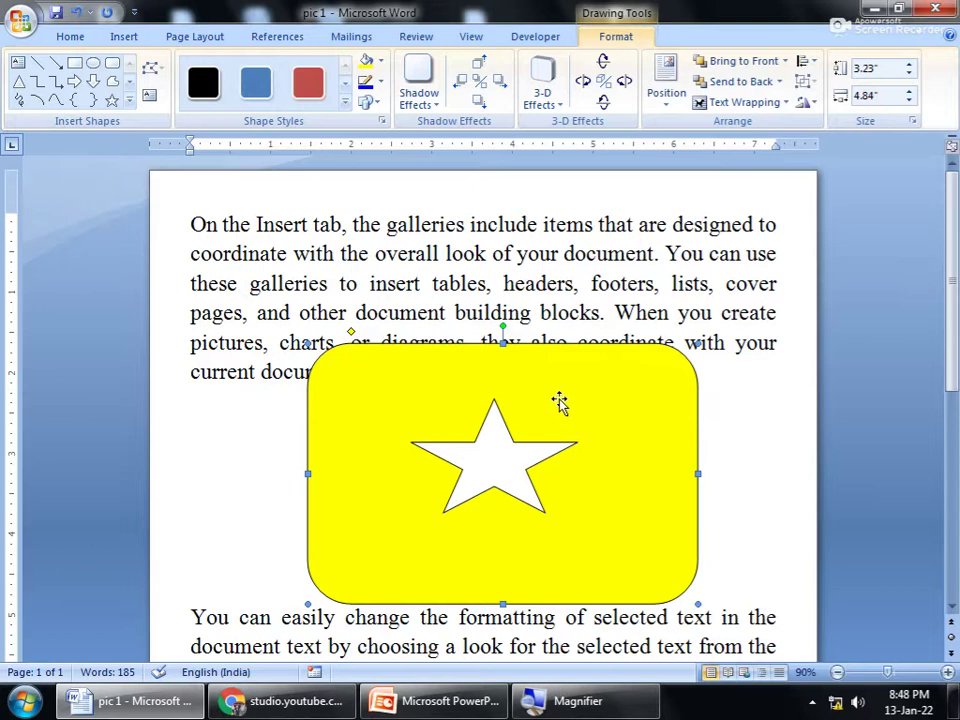
left_click(786, 61)
left_click(764, 84)
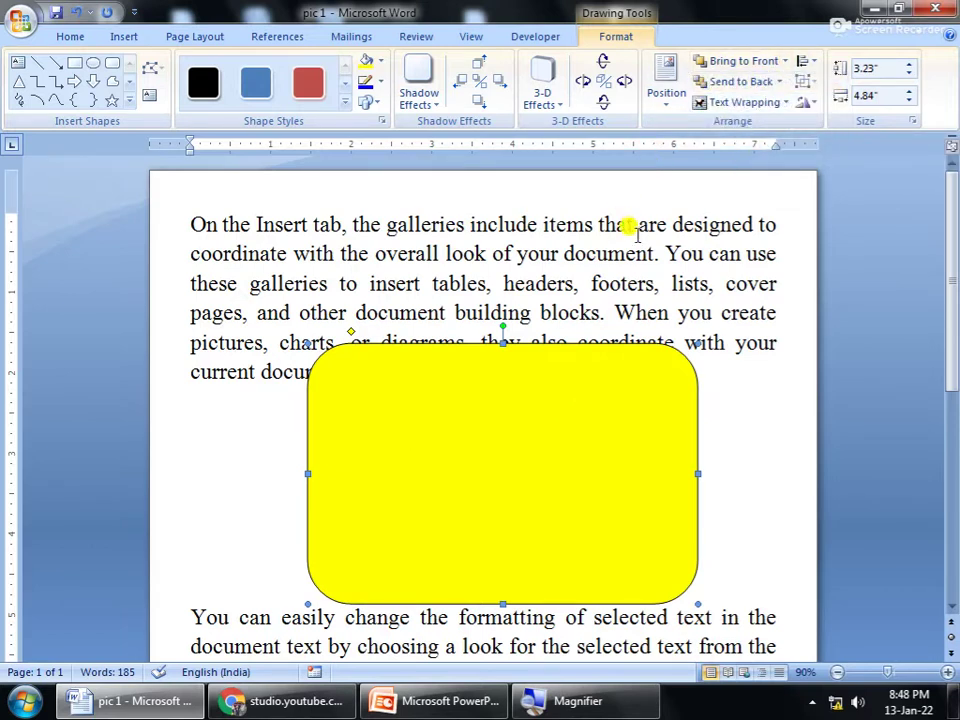
left_click(781, 83)
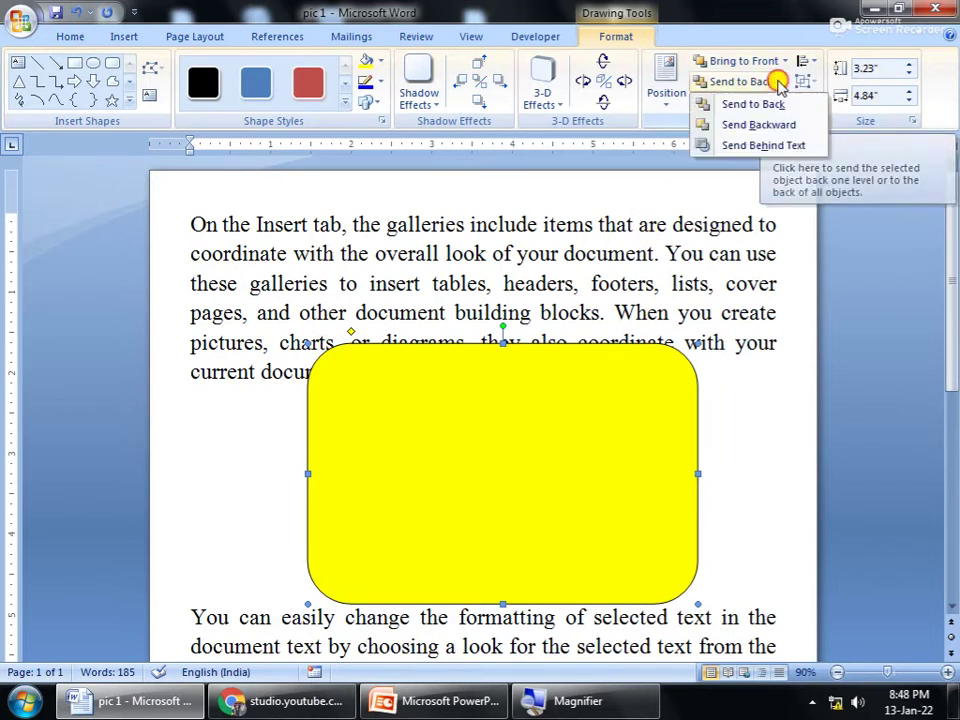
left_click(757, 125)
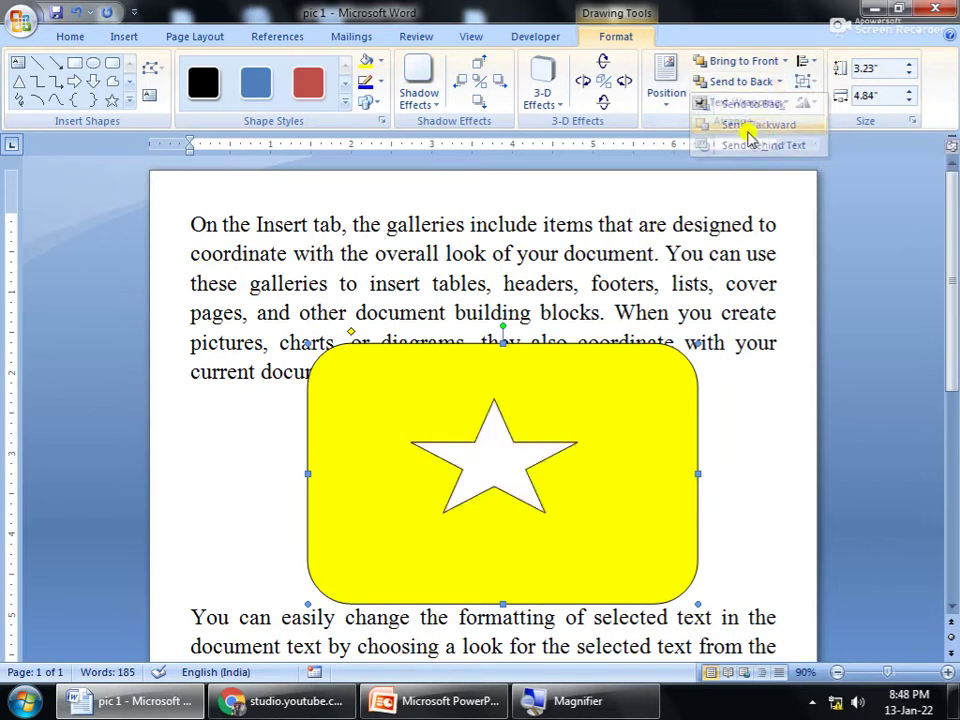
left_click(780, 82)
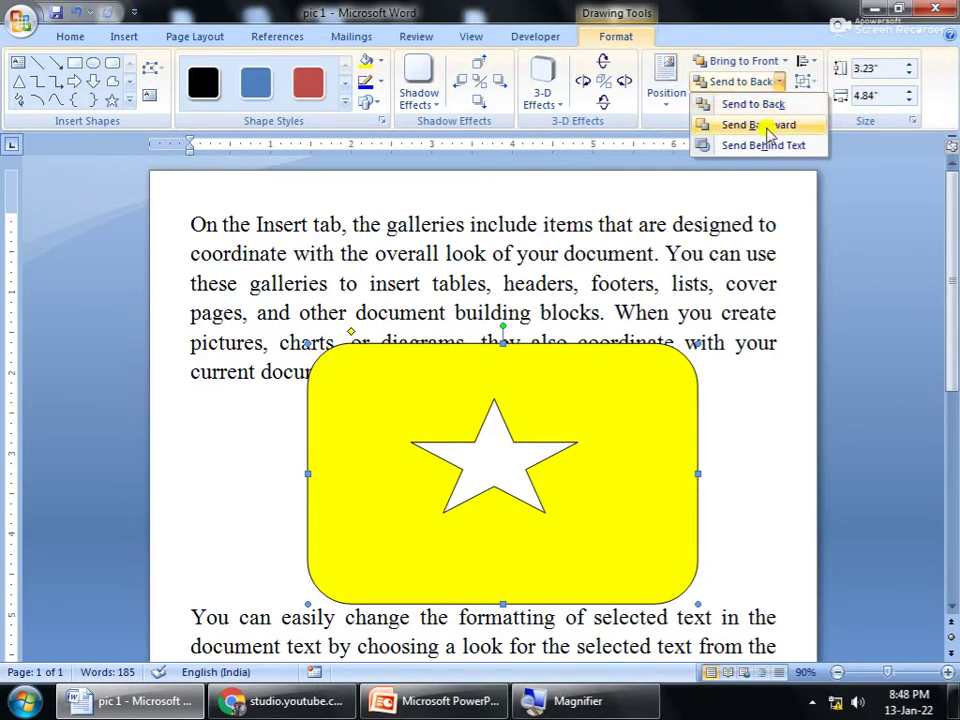
left_click(798, 127)
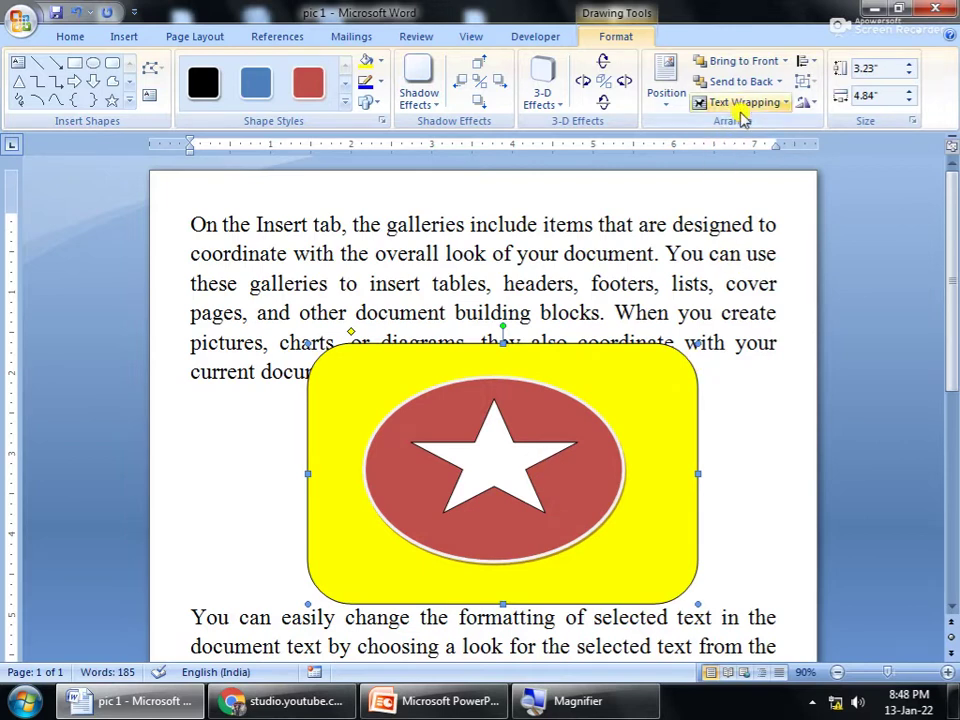
Step: Delete the red oval and the yellow rounded rectangle, then select the star
left_click(776, 446)
left_click(620, 422)
key("Delete")
left_click(566, 437)
key("Delete")
left_click(504, 454)
Step: Delete the star, insert the Penguins picture, and shrink it to 2.82" × 3.76"
key("Delete")
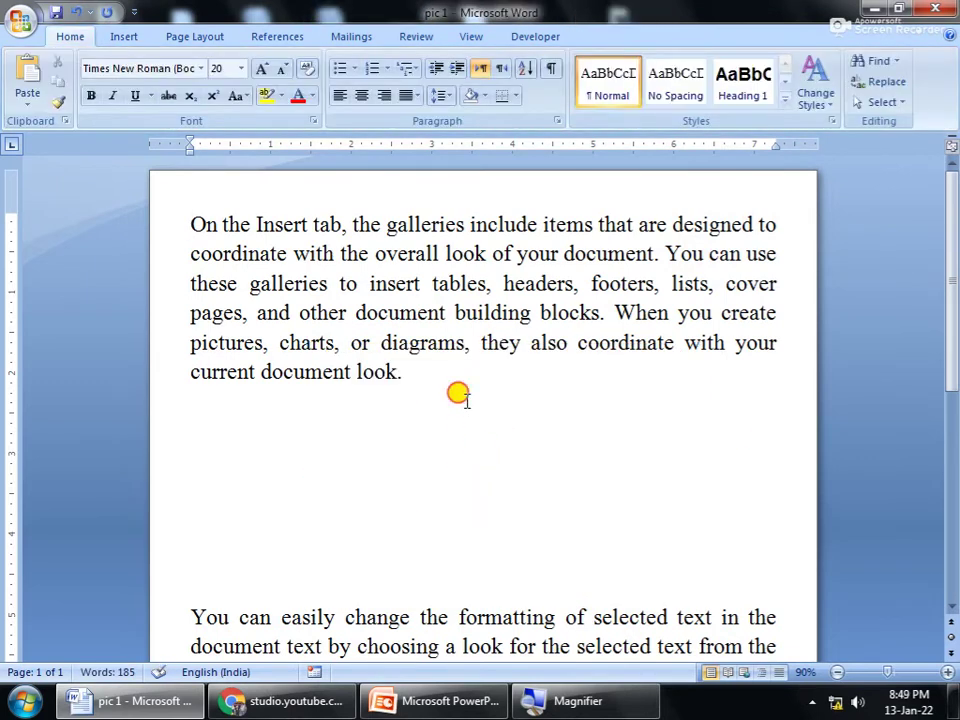
left_click(124, 36)
left_click(168, 82)
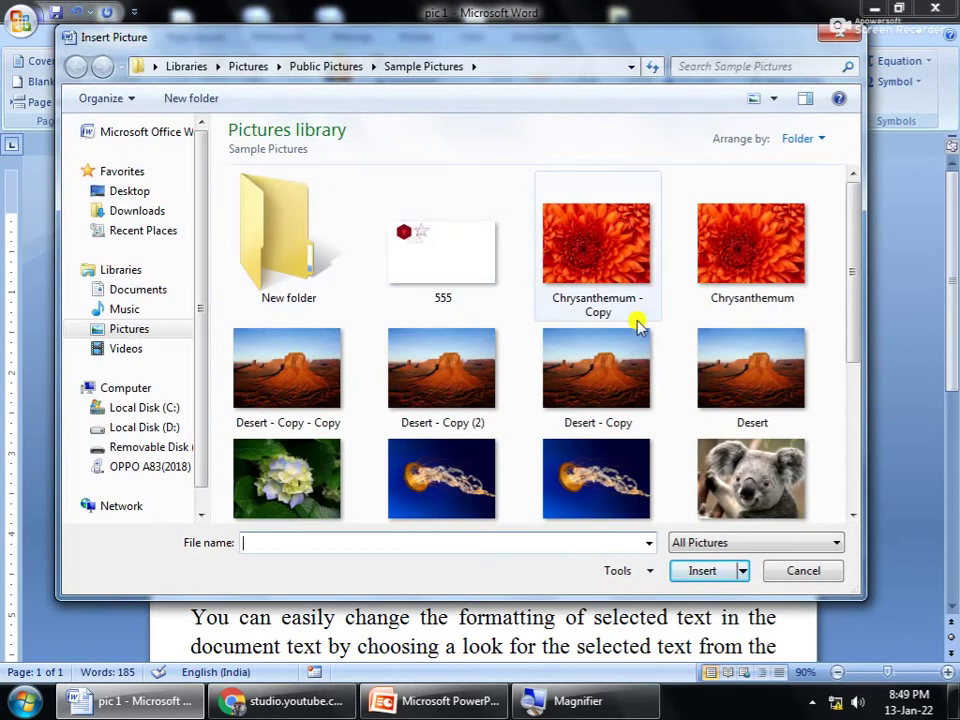
left_click_drag(851, 336, 857, 420)
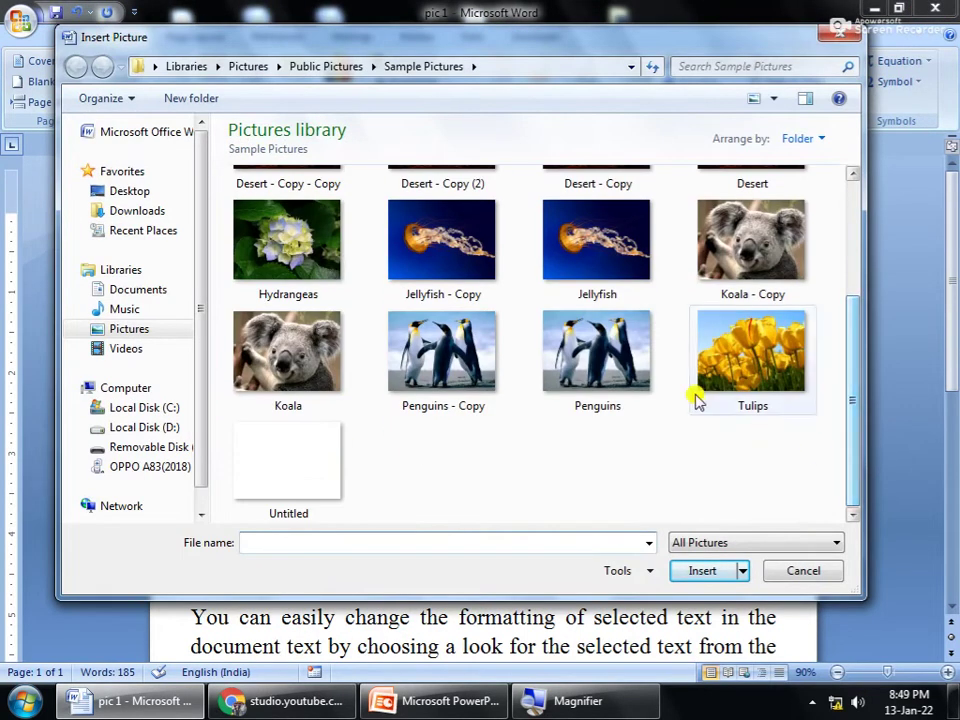
left_click(610, 370)
left_click(700, 570)
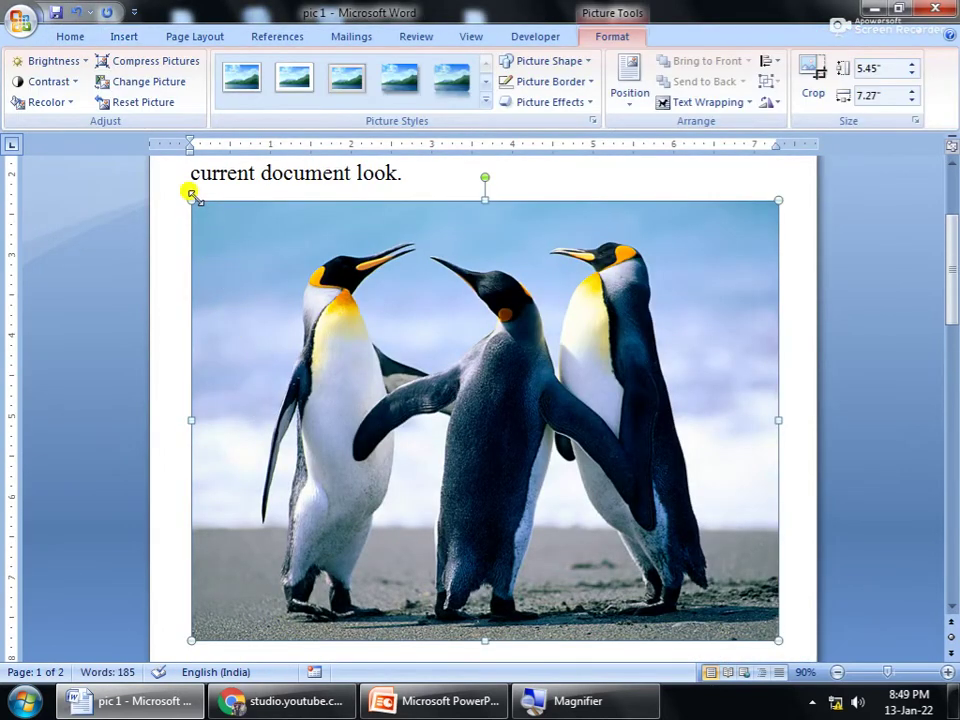
left_click_drag(262, 229, 476, 414)
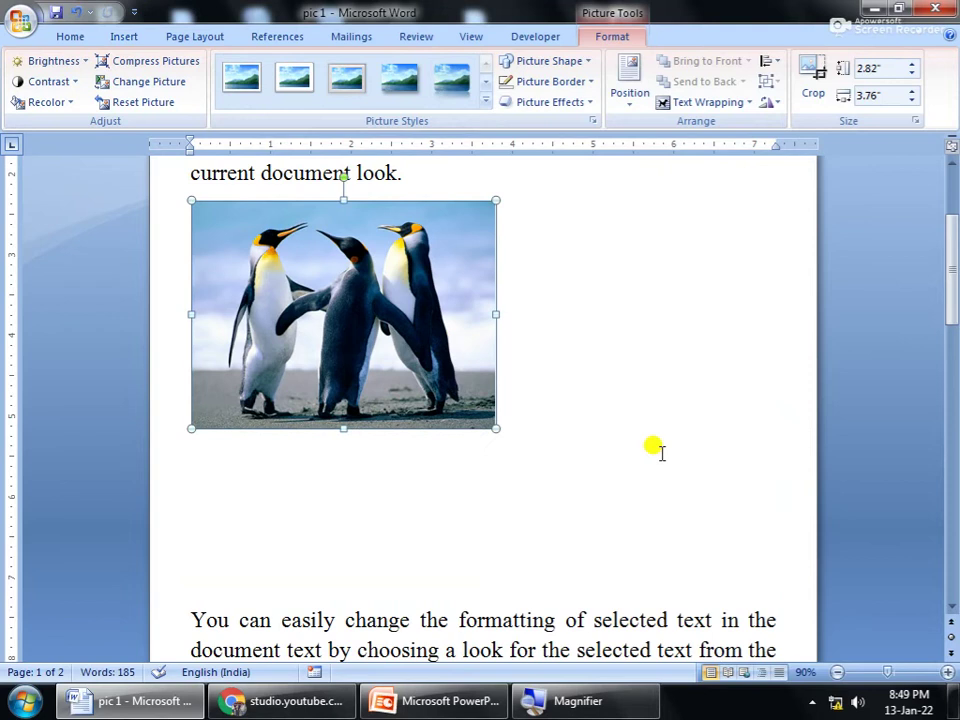
scroll(640, 480, "up", 1)
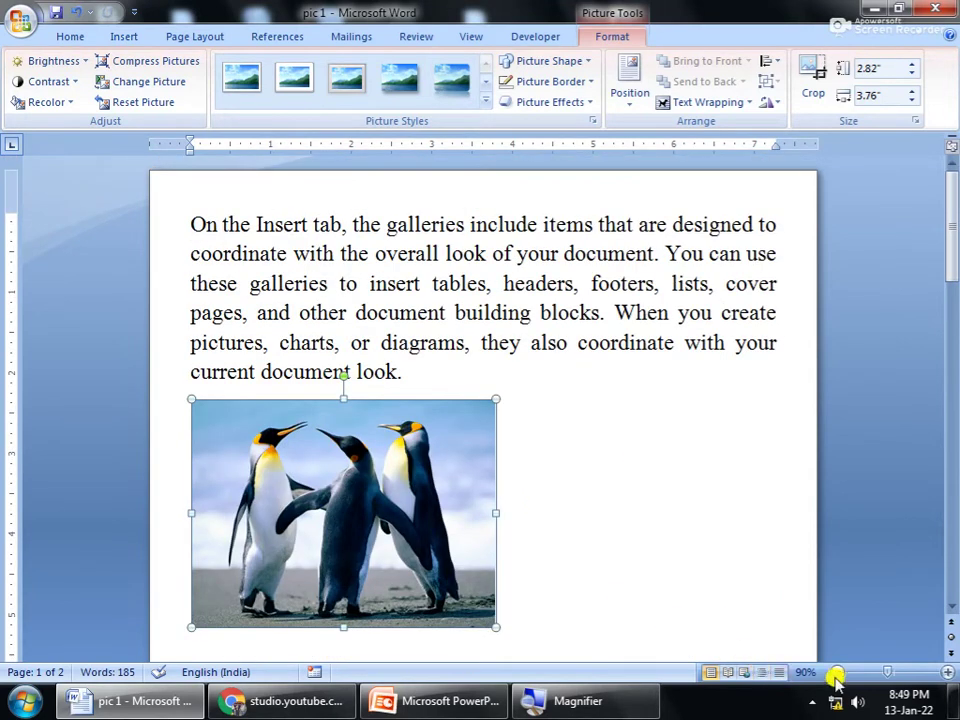
Step: Zoom out to 70% and delete the blank lines below the penguin picture
left_click(837, 673)
left_click(838, 673)
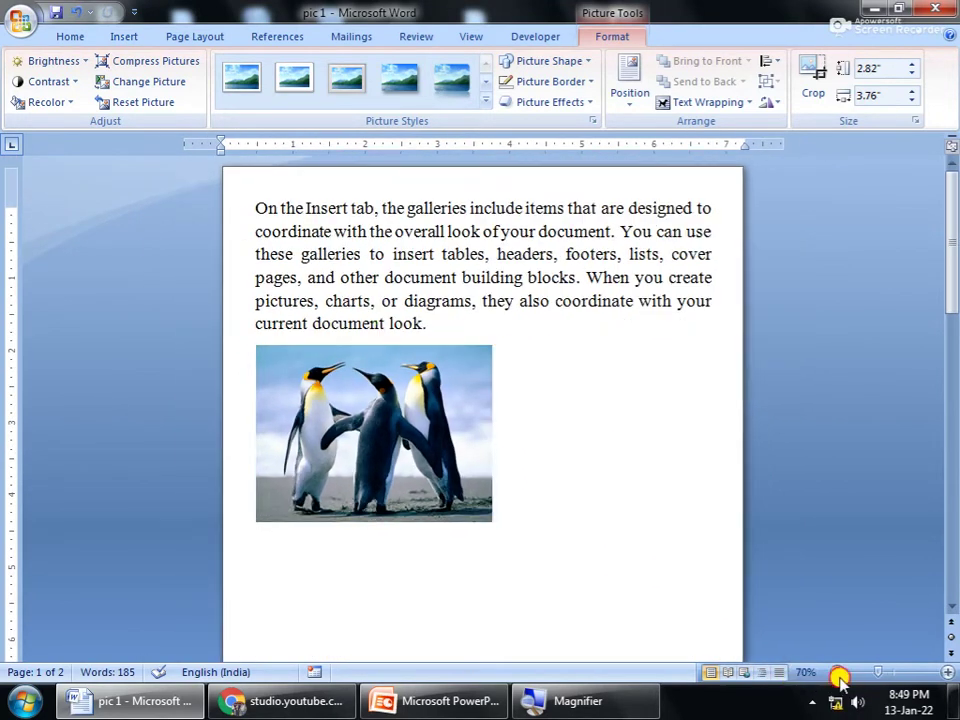
left_click(306, 562)
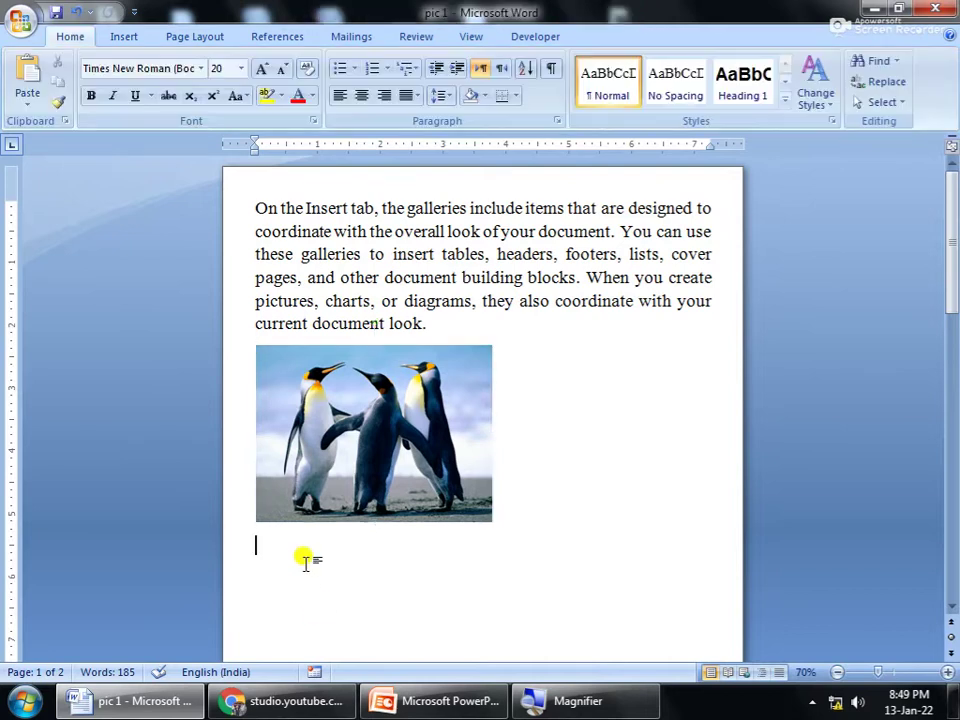
key("Delete")
key("Delete")
key("Delete")
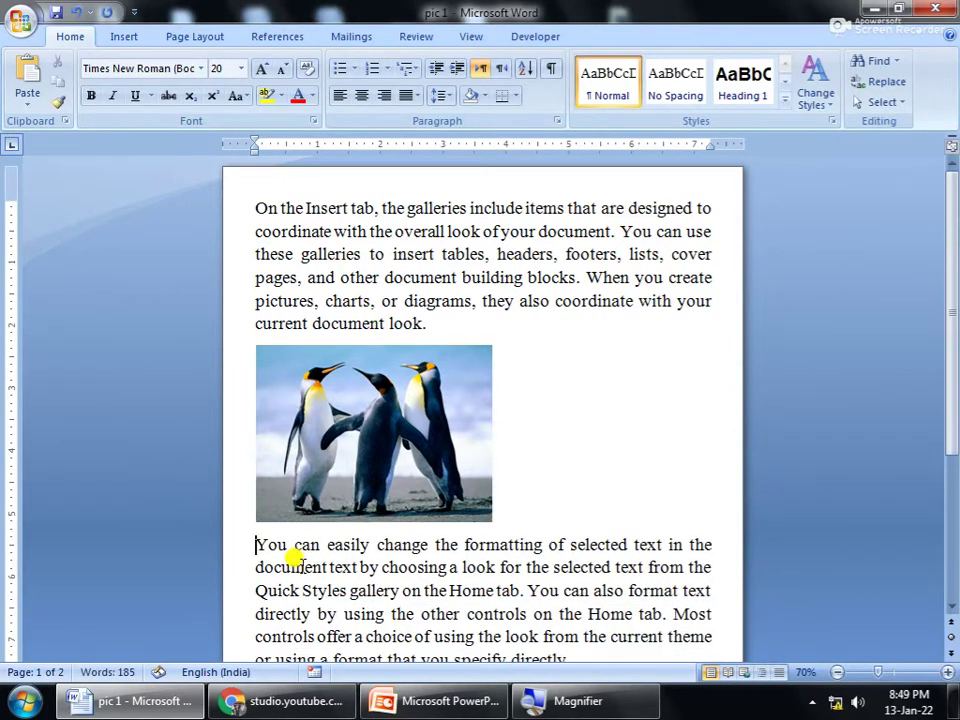
Step: Join the second paragraph onto the picture's line, then select the picture
left_click(530, 350)
left_click(522, 327)
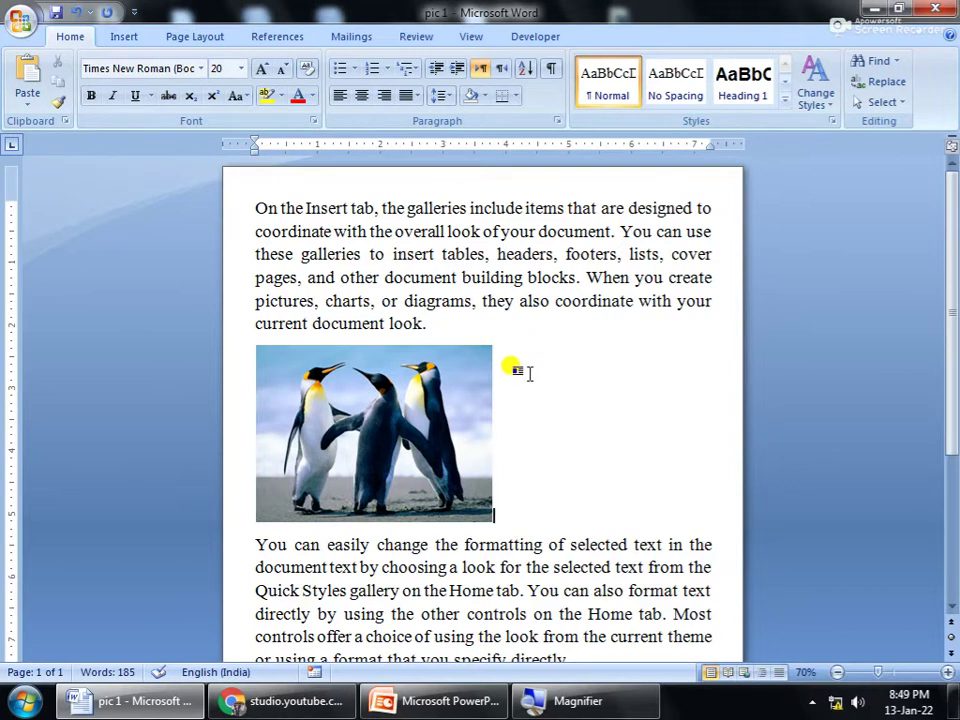
key("Delete")
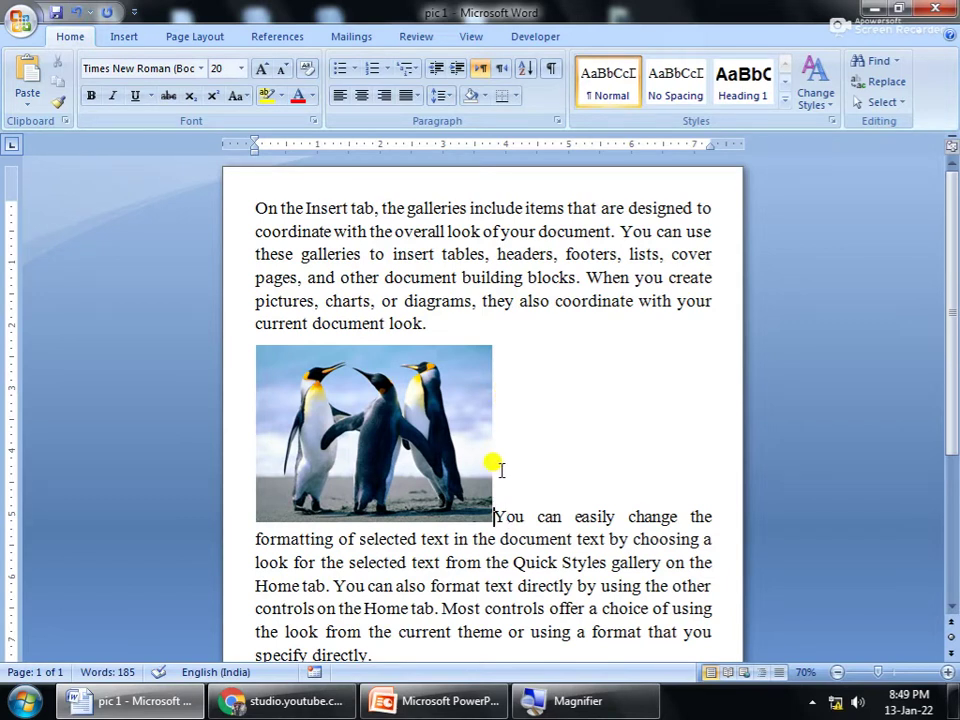
key("shift+Left")
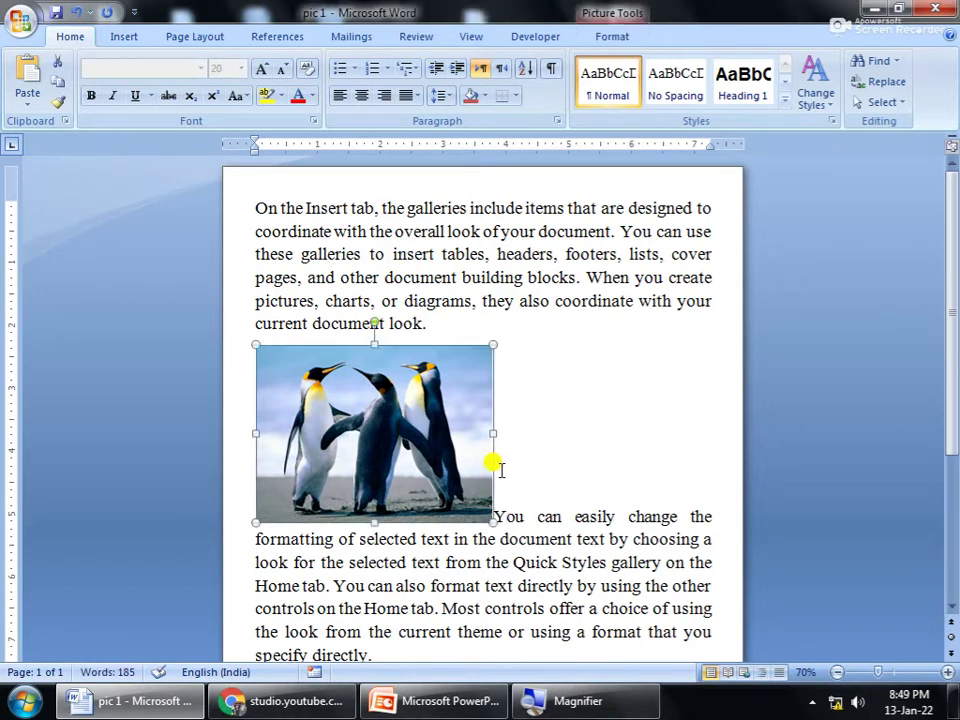
left_click(505, 452)
left_click(476, 441)
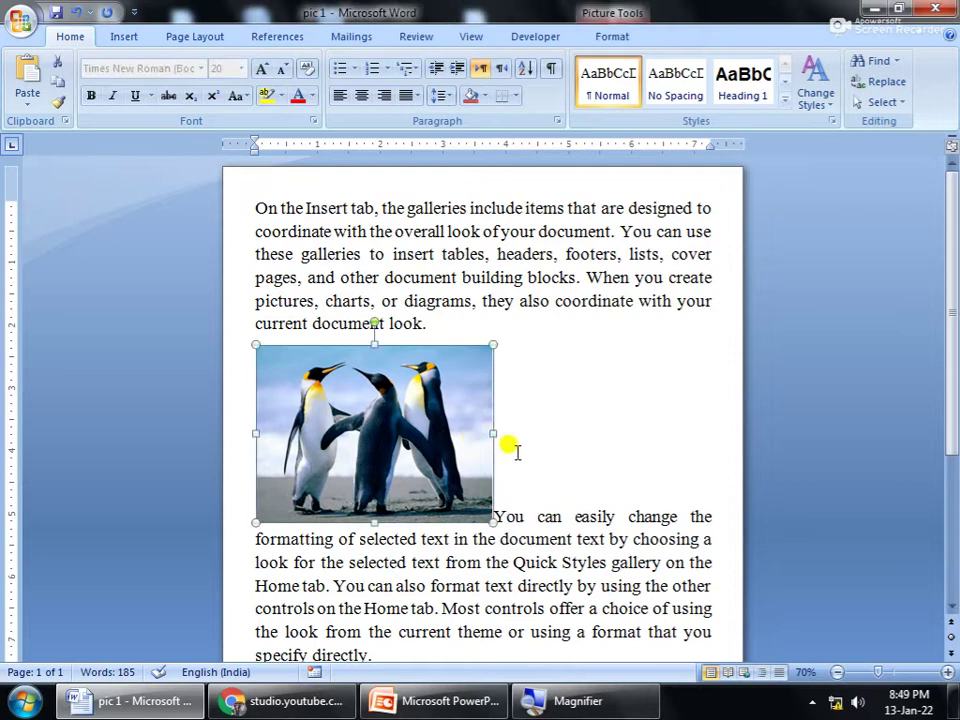
left_click(510, 371)
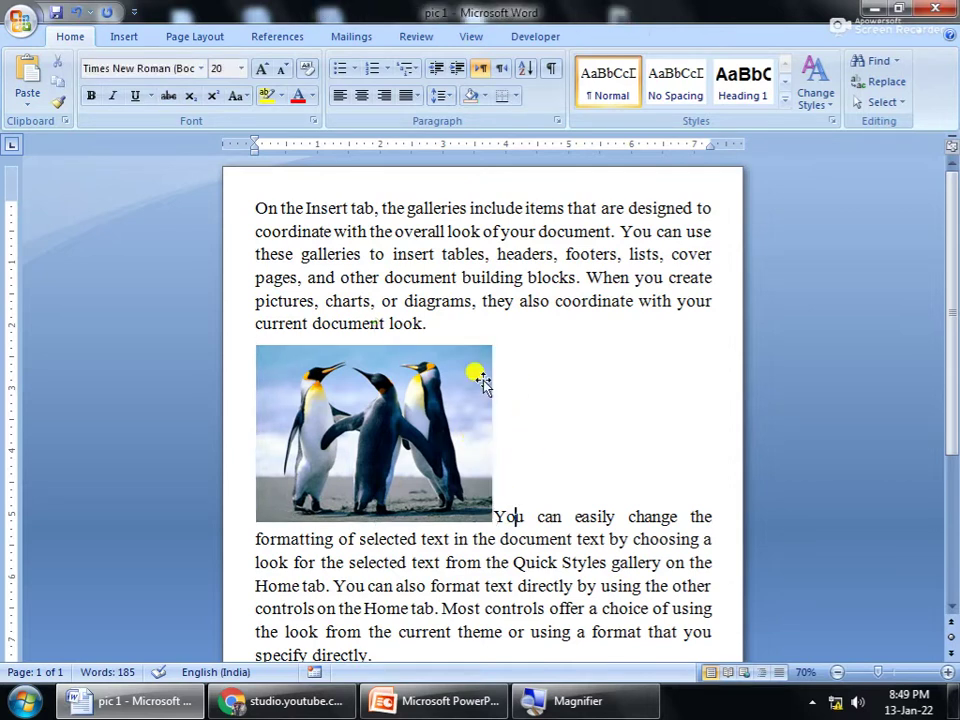
left_click(454, 433)
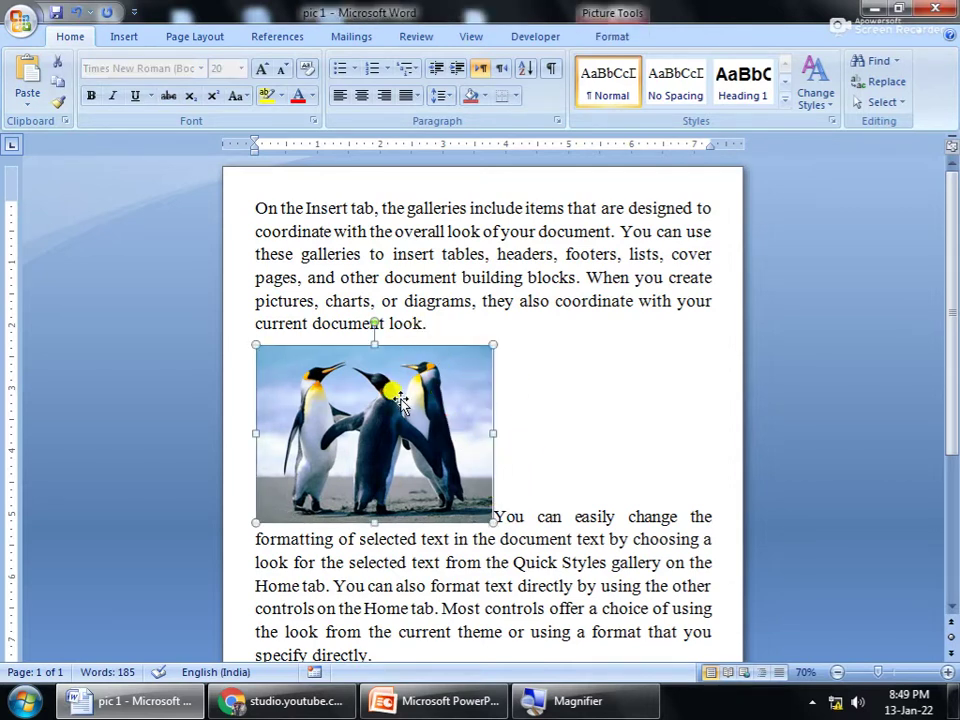
Step: Set the penguin picture's text wrapping to Square
left_click(499, 413)
left_click(470, 430)
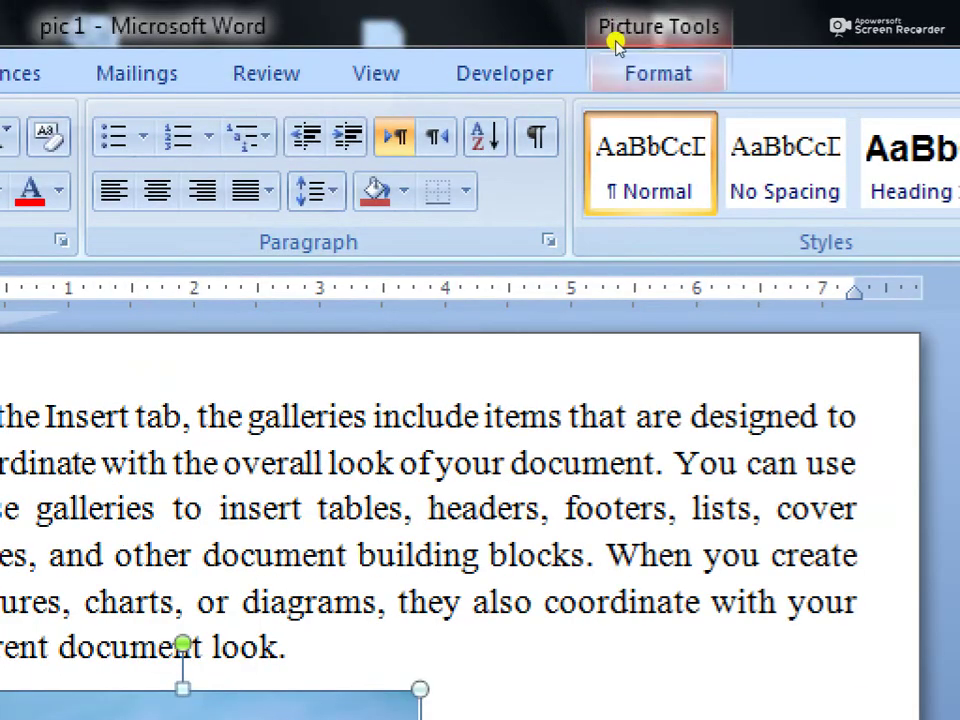
left_click(608, 43)
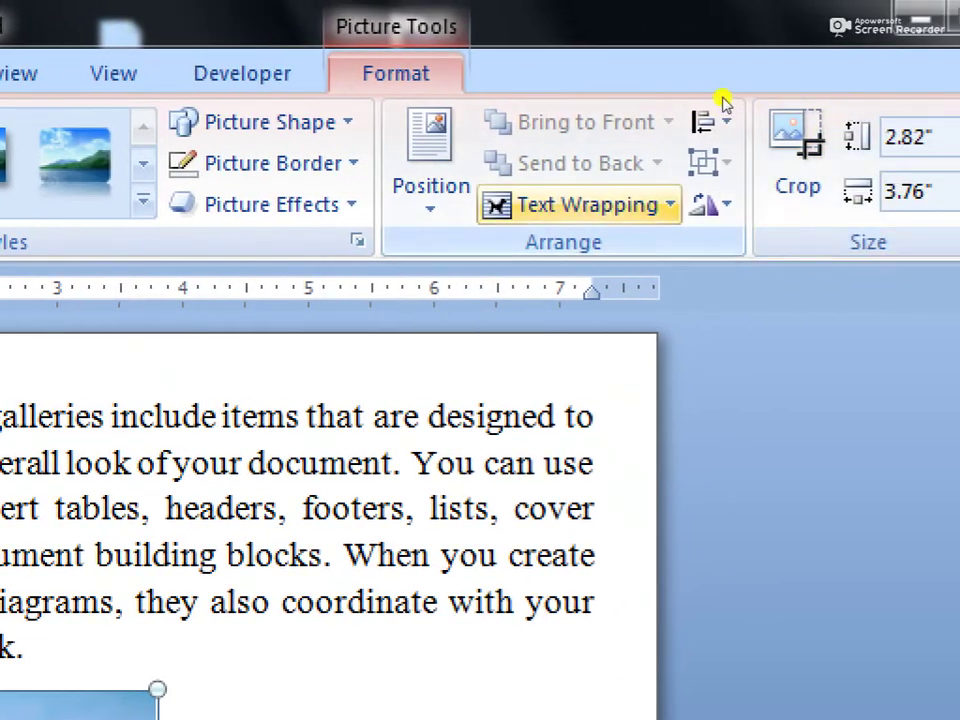
left_click(580, 205)
key("Down")
key("Down")
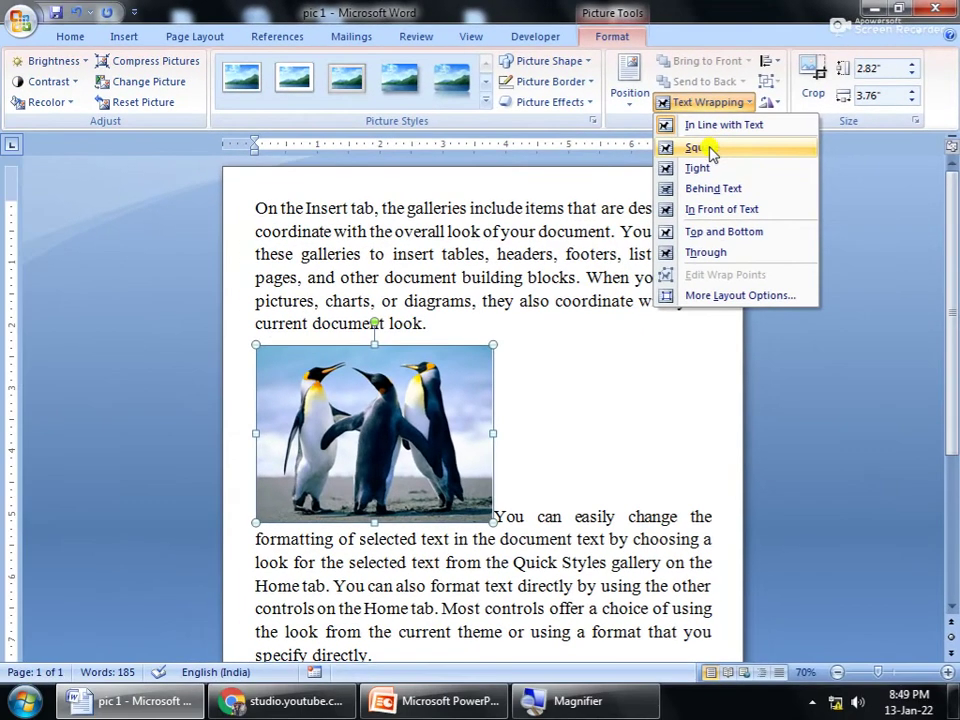
left_click(710, 150)
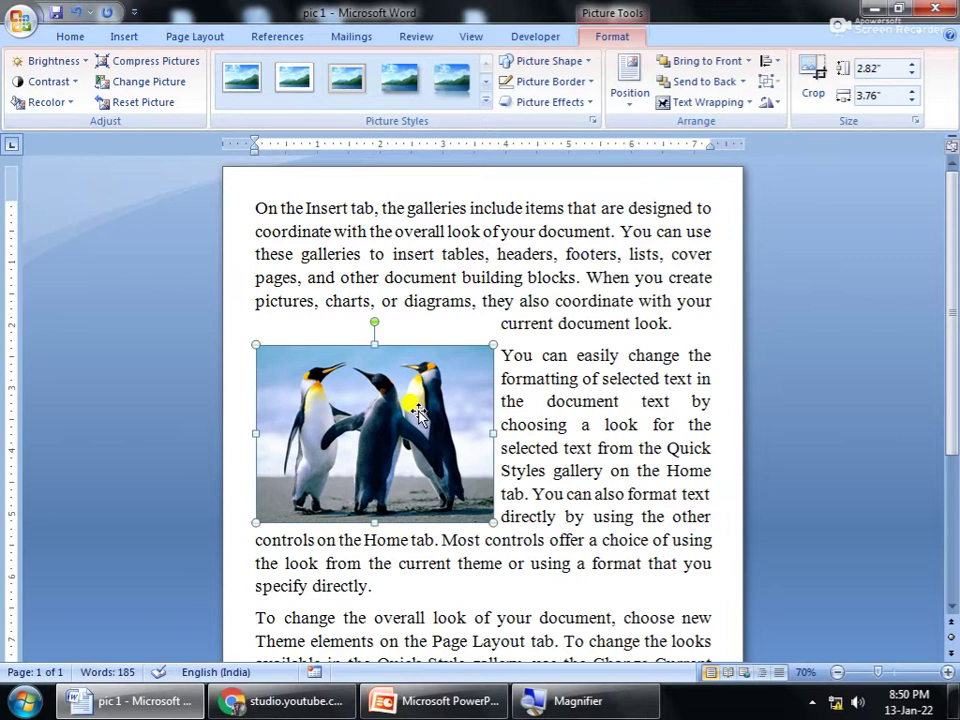
Step: Shrink the picture to 2.57" × 3.43" and settle it at the left of the text
left_click_drag(418, 407, 536, 392)
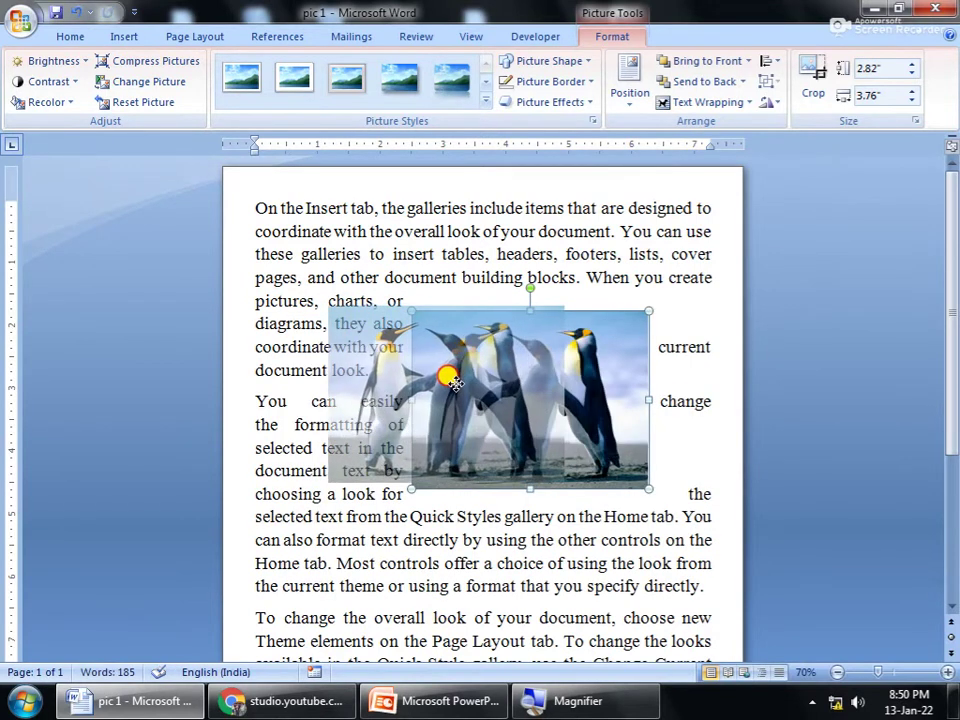
left_click_drag(536, 389, 412, 397)
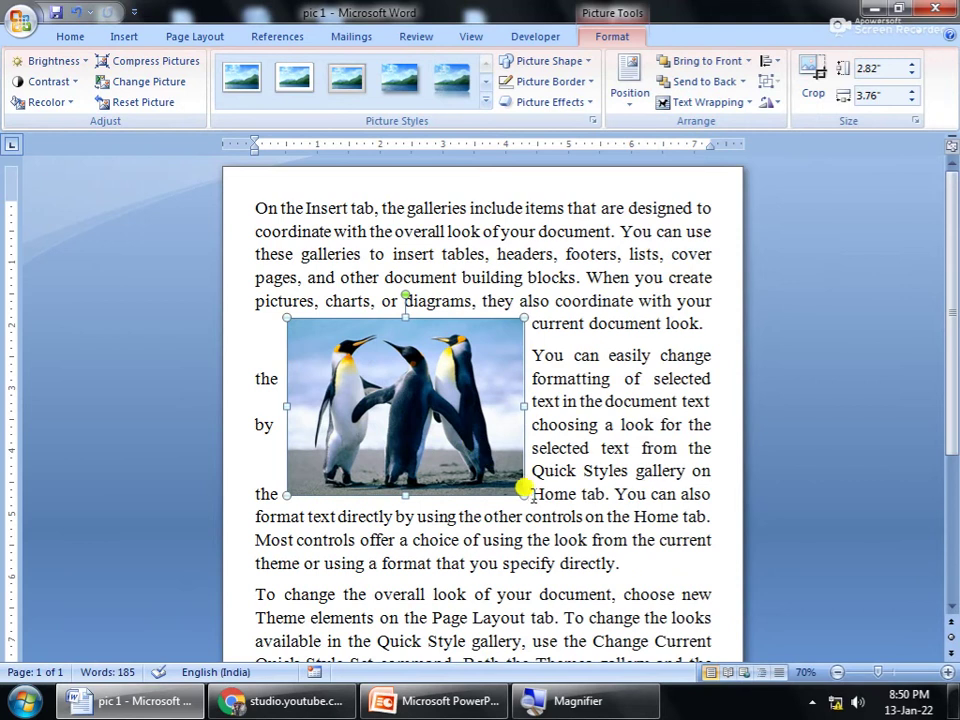
left_click_drag(522, 490, 503, 478)
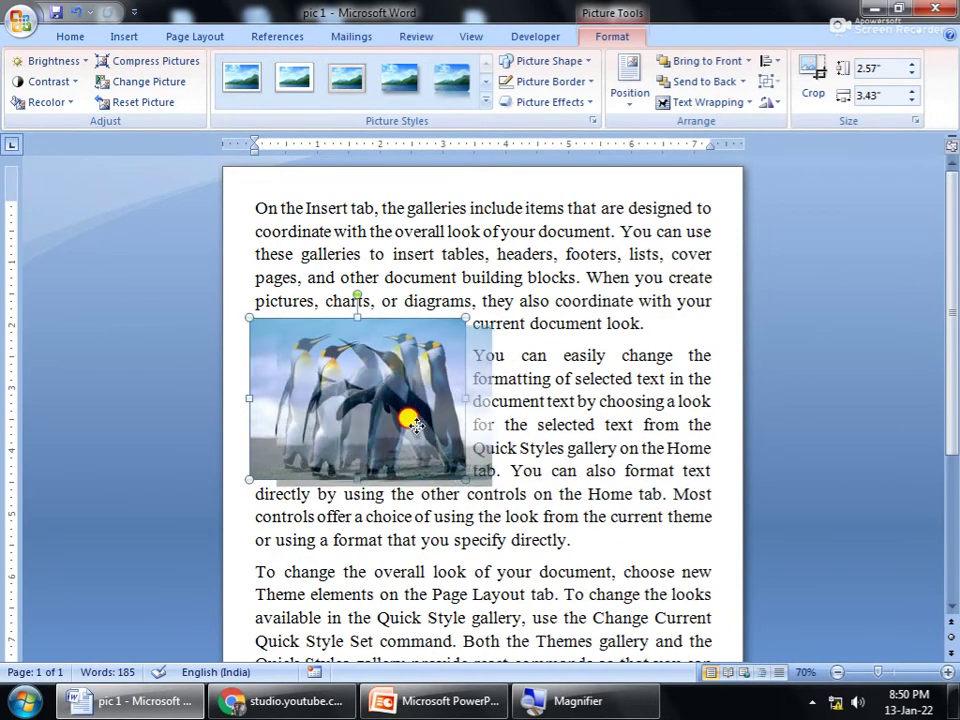
left_click_drag(372, 416, 367, 424)
left_click_drag(426, 414, 413, 414)
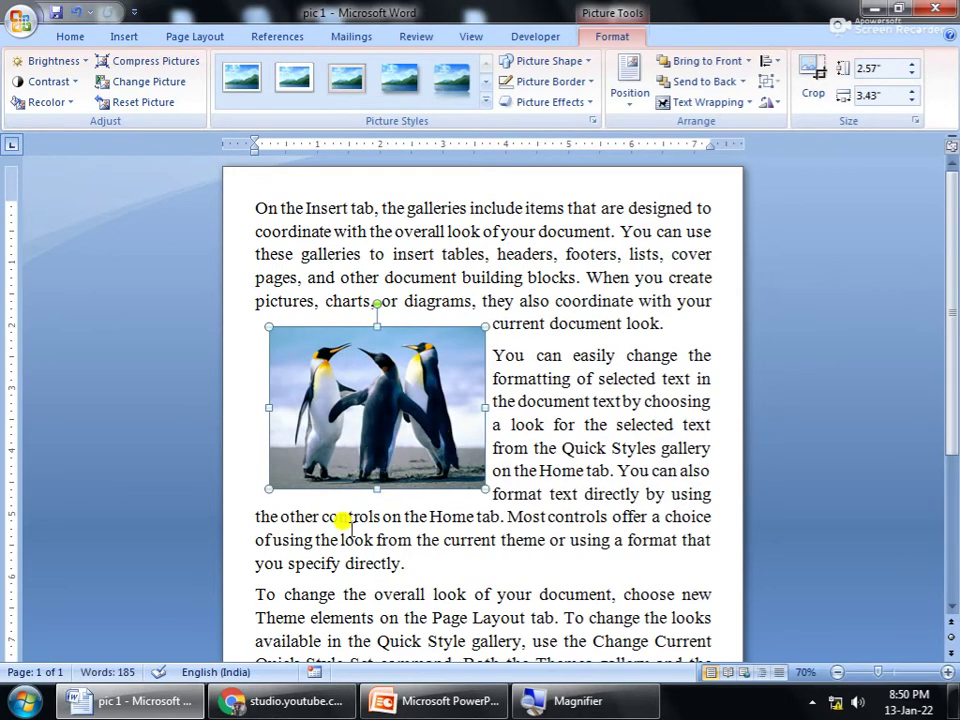
key("super")
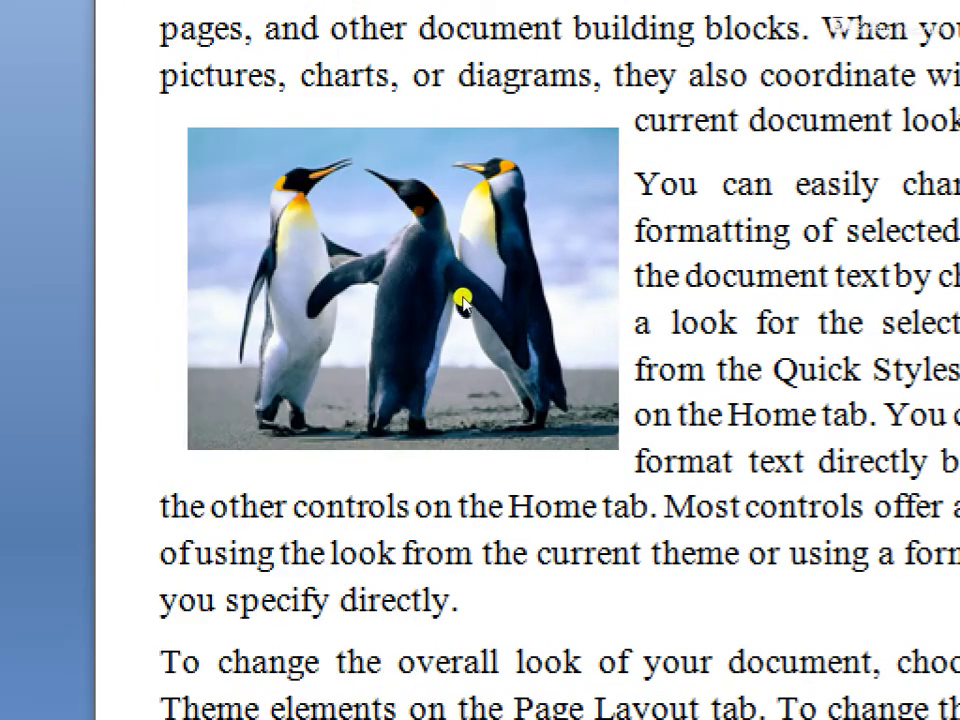
Step: Set the penguin picture's text wrapping to Behind Text
left_click(473, 343)
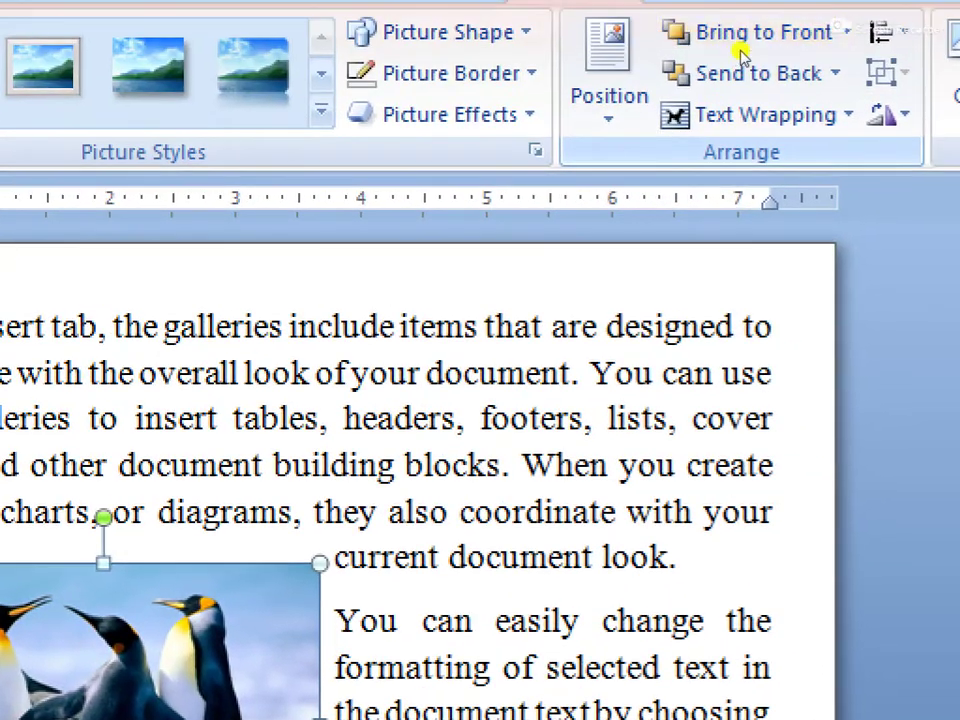
left_click(727, 112)
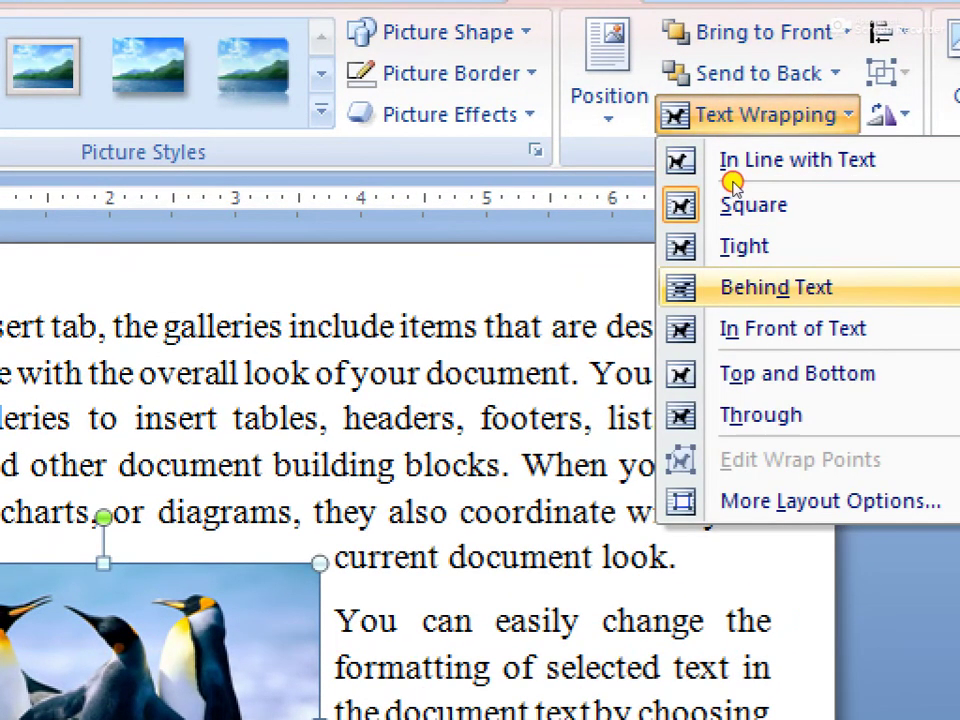
left_click(731, 181)
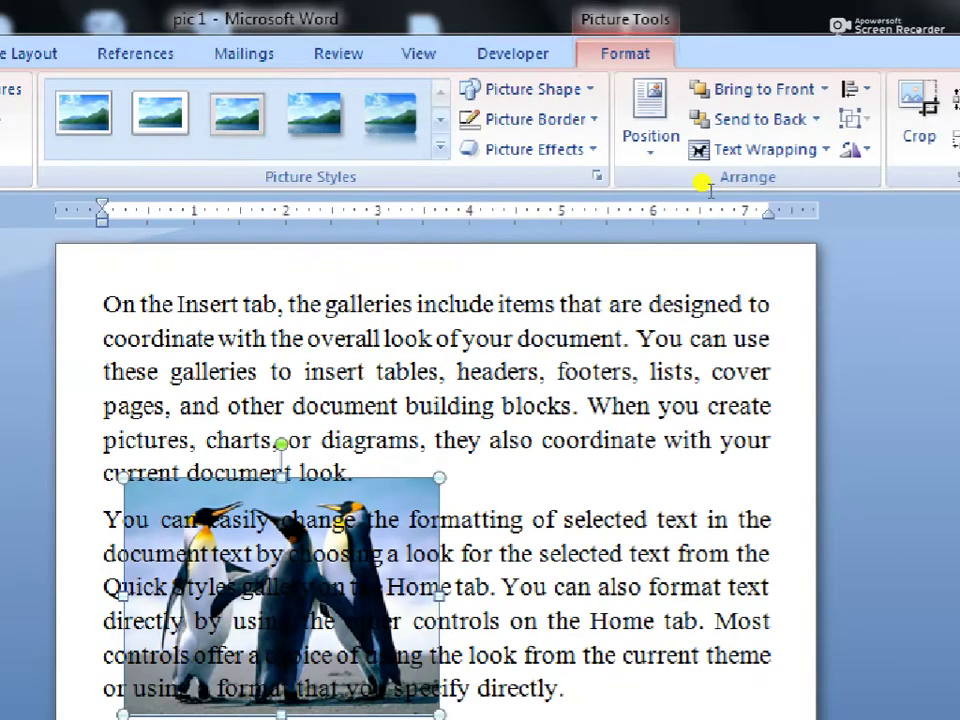
key("super")
key("Escape")
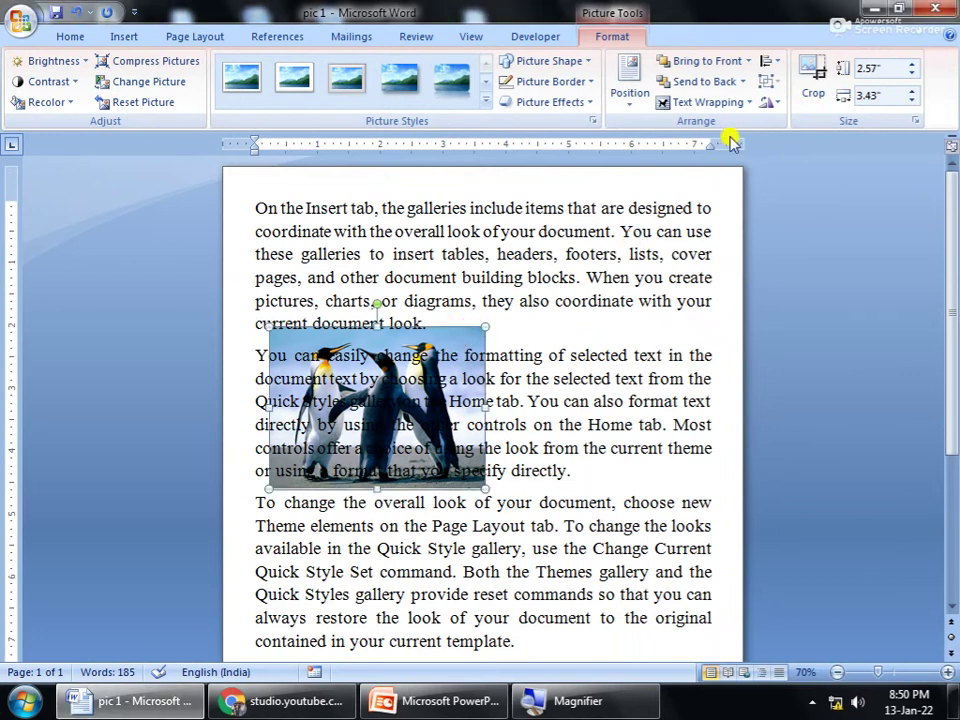
Step: Switch the picture to In Front of Text, move it over both paragraphs, and enlarge it to 3.3" × 4.4"
left_click(737, 101)
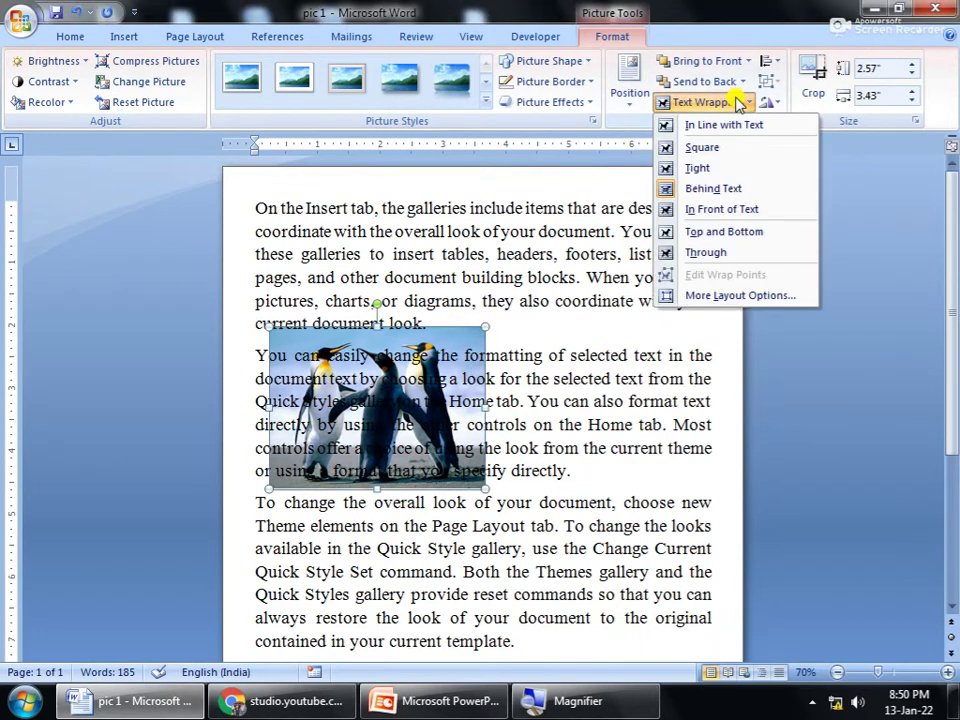
left_click(741, 210)
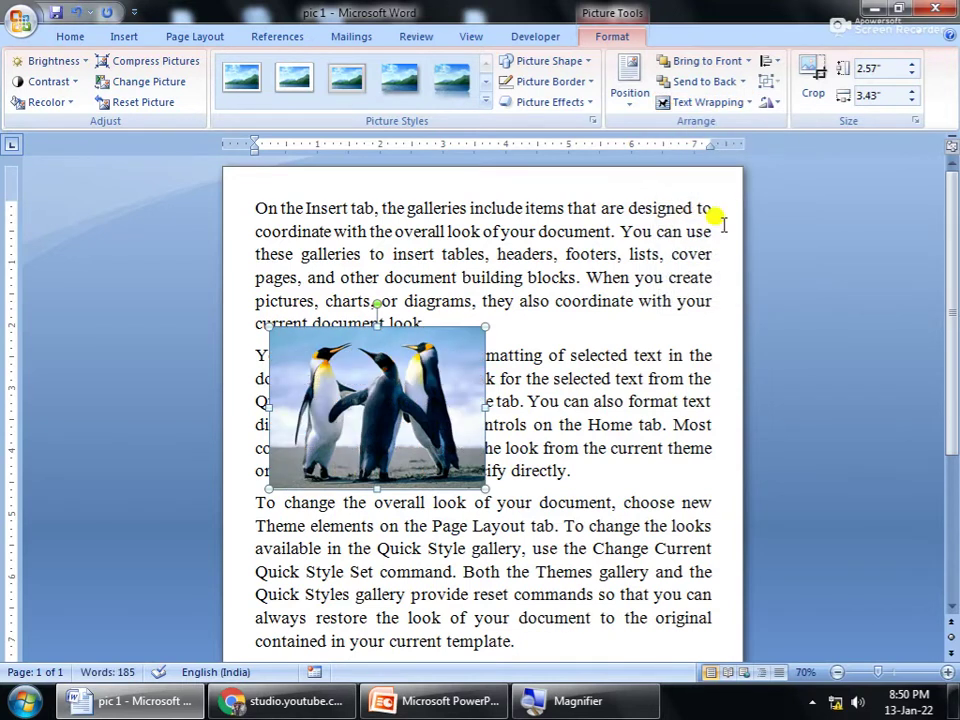
mouse_move(370, 451)
left_mouse_down()
mouse_move(492, 480)
mouse_move(518, 393)
left_mouse_up()
left_click_drag(451, 400, 433, 345)
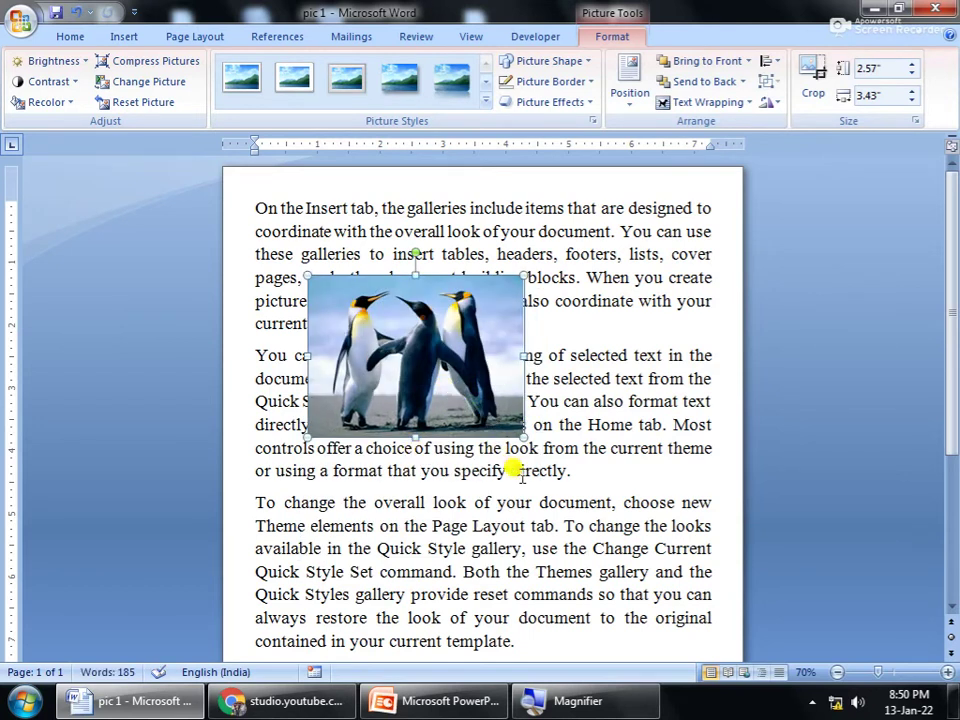
left_click_drag(474, 362, 486, 378)
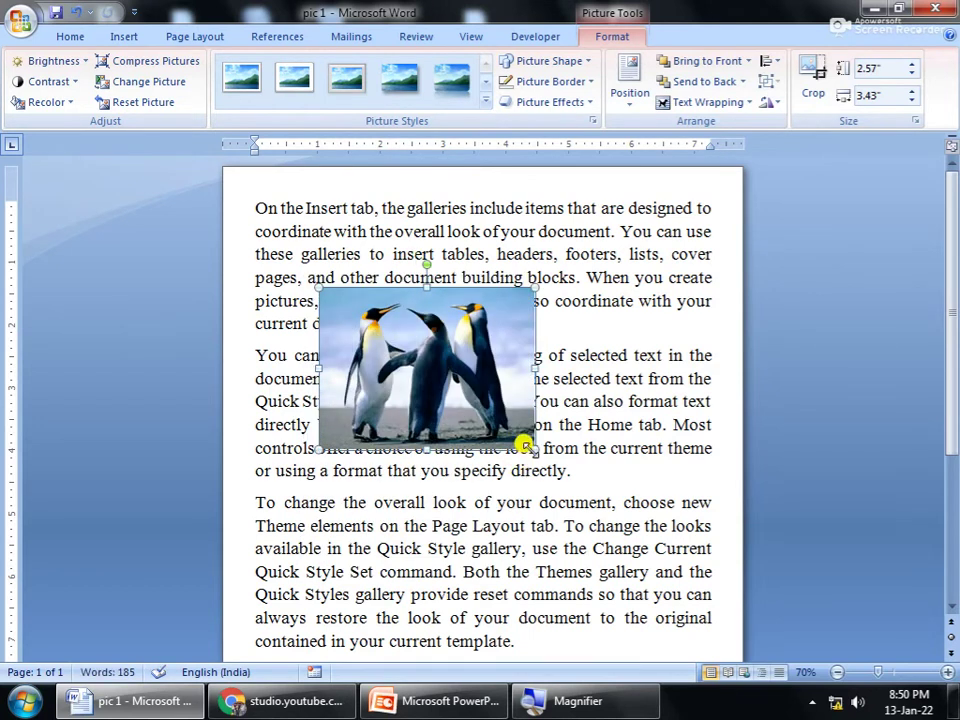
left_click_drag(523, 445, 596, 493)
left_click(735, 102)
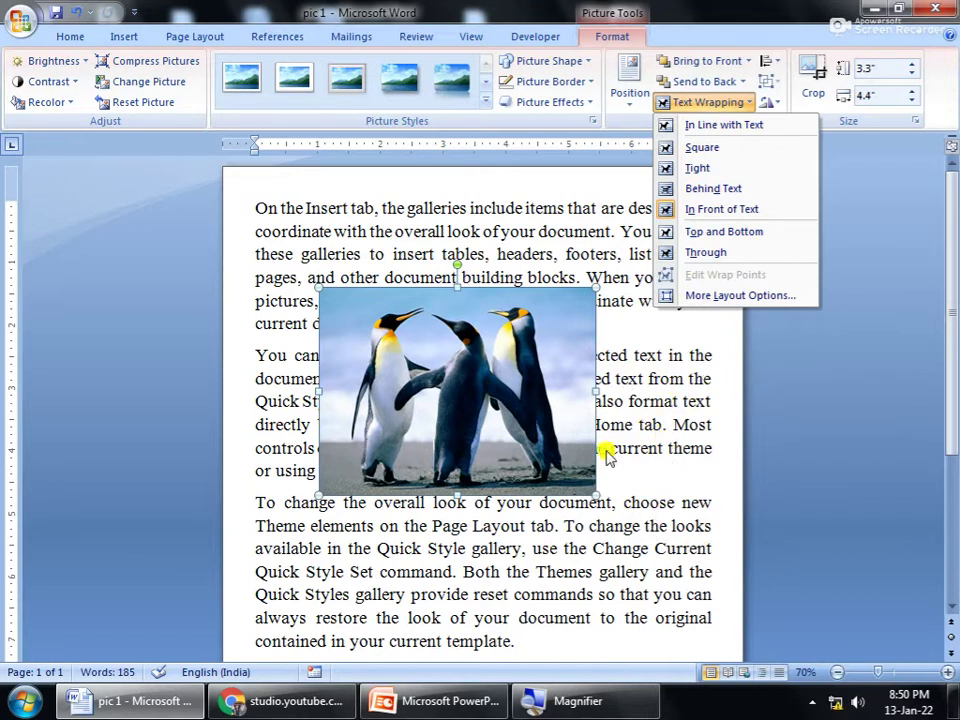
Step: Shrink the penguin picture to 2.45" × 3.26" over the second paragraph, leaving the first uncovered
left_click(634, 399)
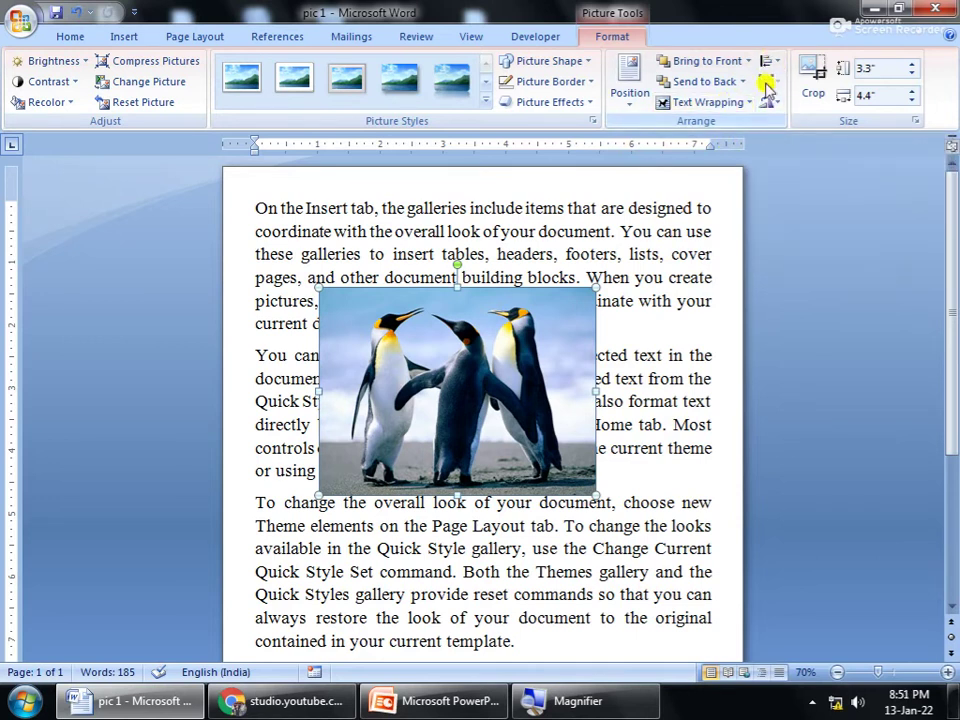
left_click(767, 62)
left_click(553, 328)
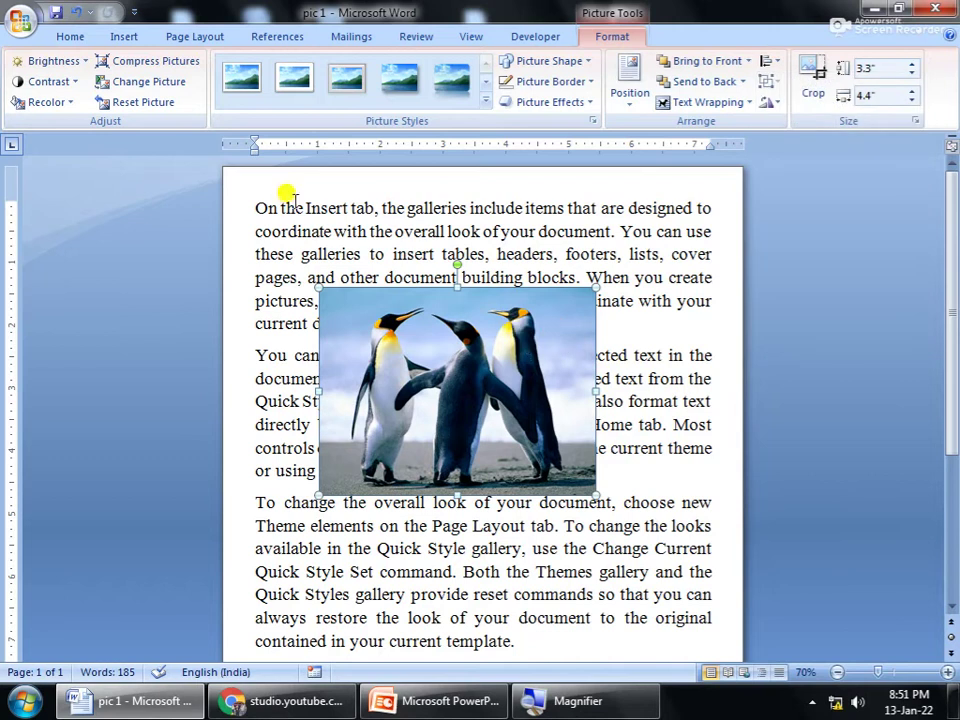
left_click(732, 101)
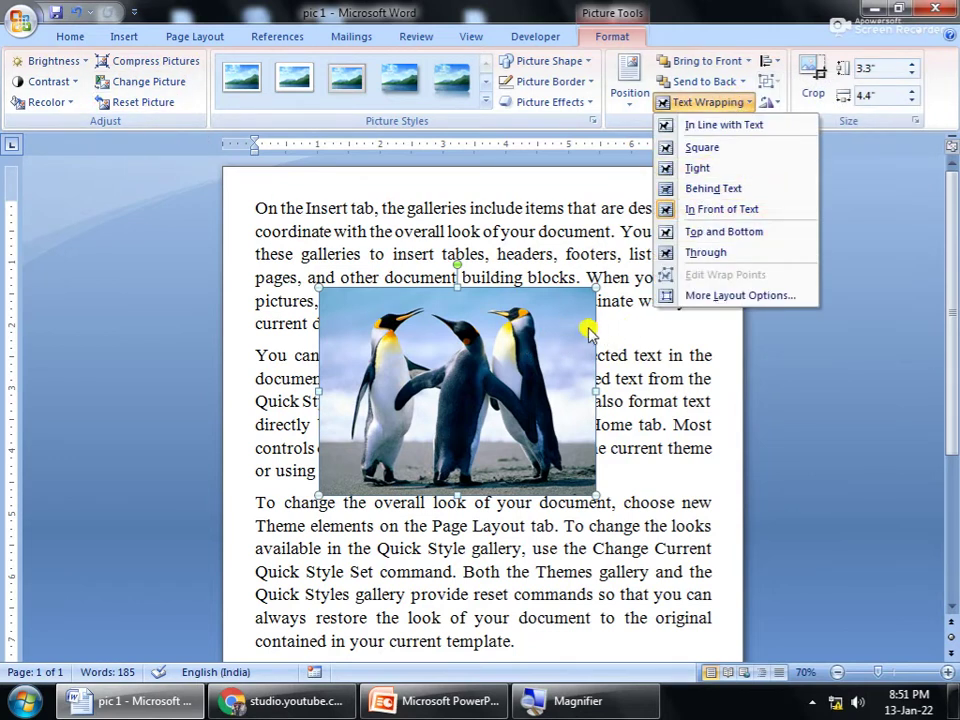
left_click(79, 32)
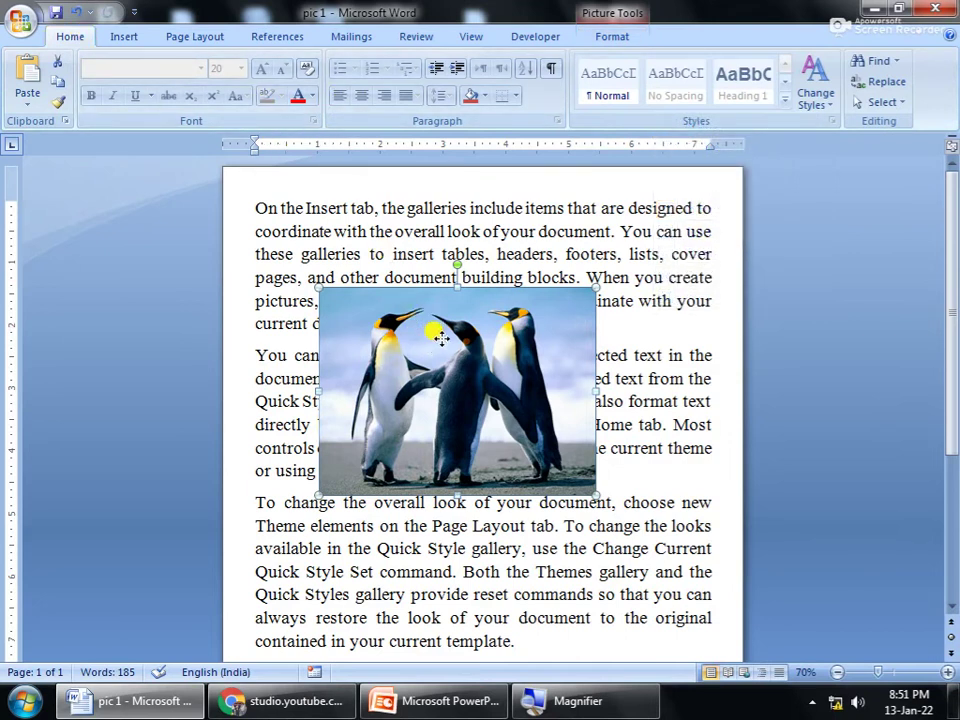
left_click_drag(595, 287, 523, 342)
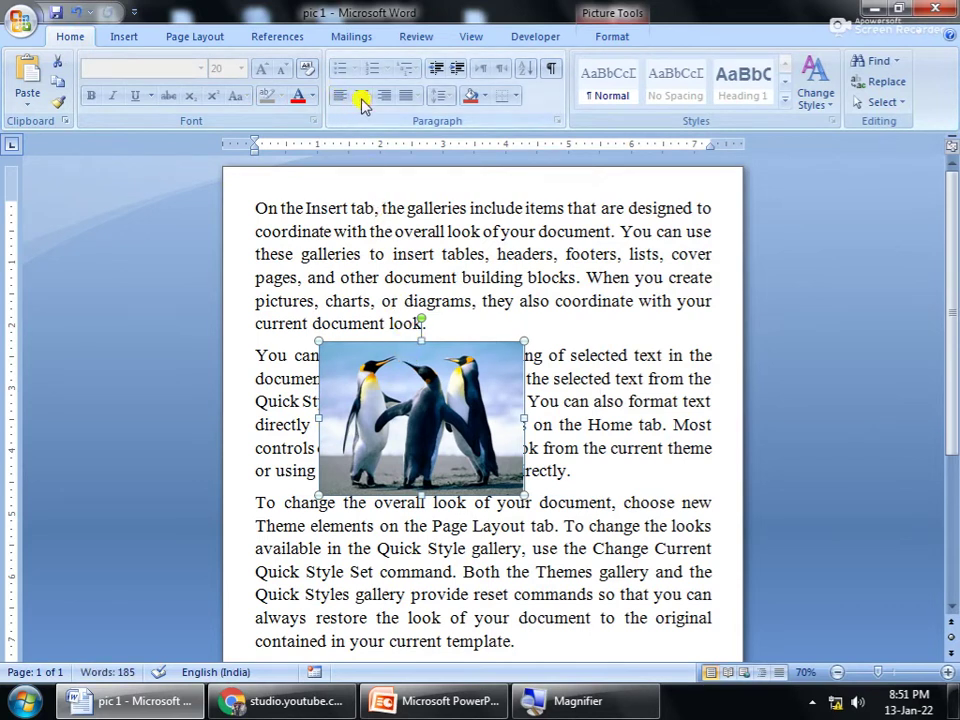
left_click(622, 36)
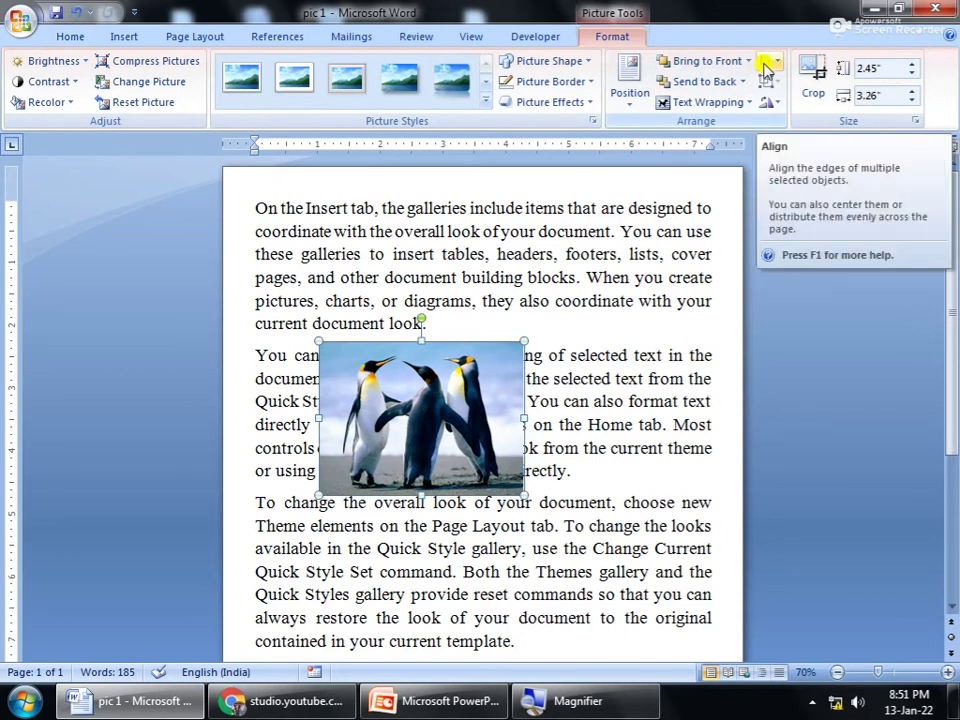
Step: Apply Align Left, Align Center, Align Top, then Align Middle to the penguin picture
left_click(766, 66)
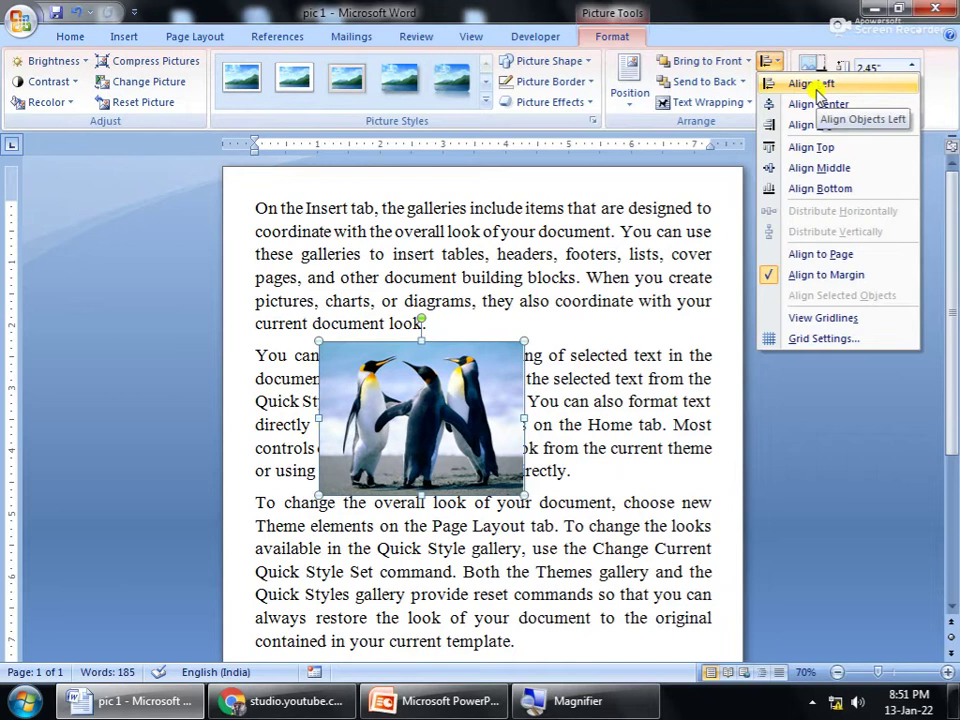
left_click(815, 85)
left_click(767, 62)
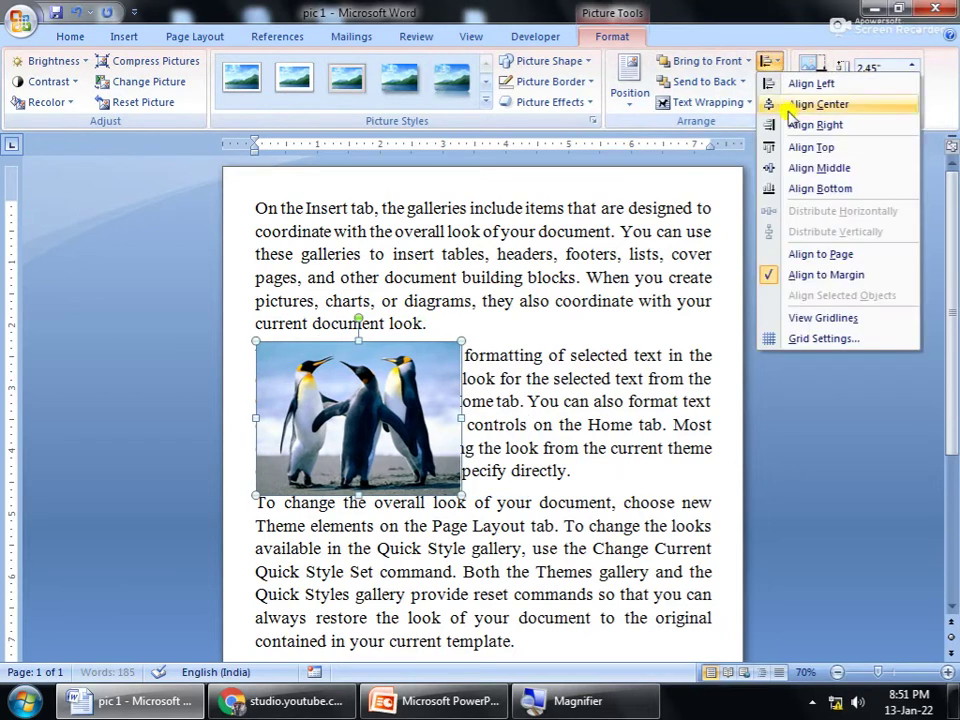
left_click(799, 103)
left_click(767, 60)
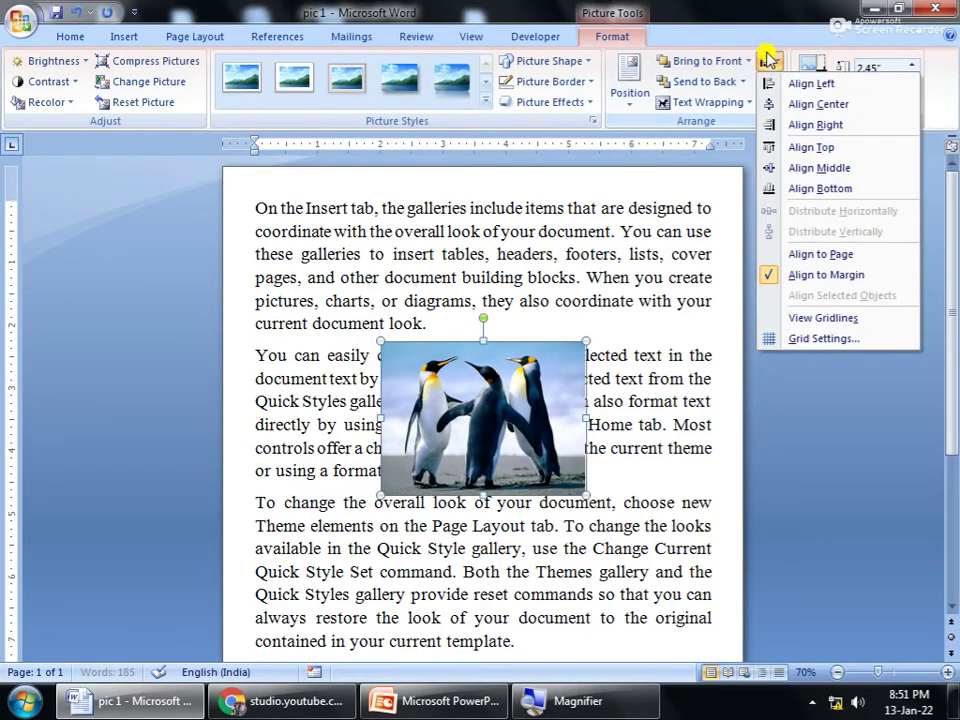
left_click(795, 149)
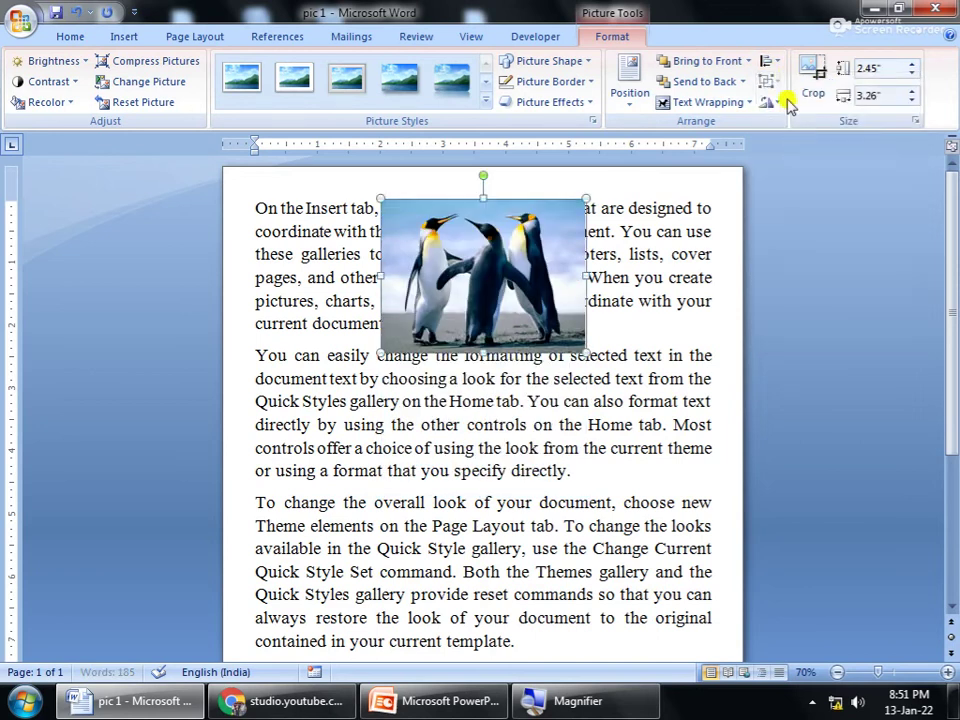
left_click(767, 62)
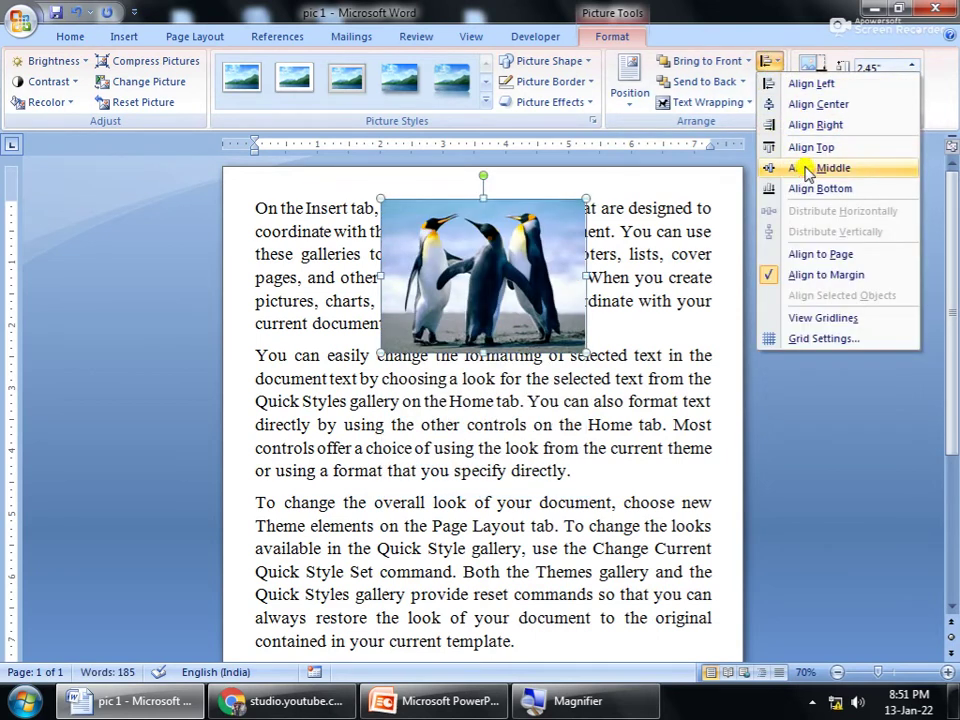
left_click(808, 170)
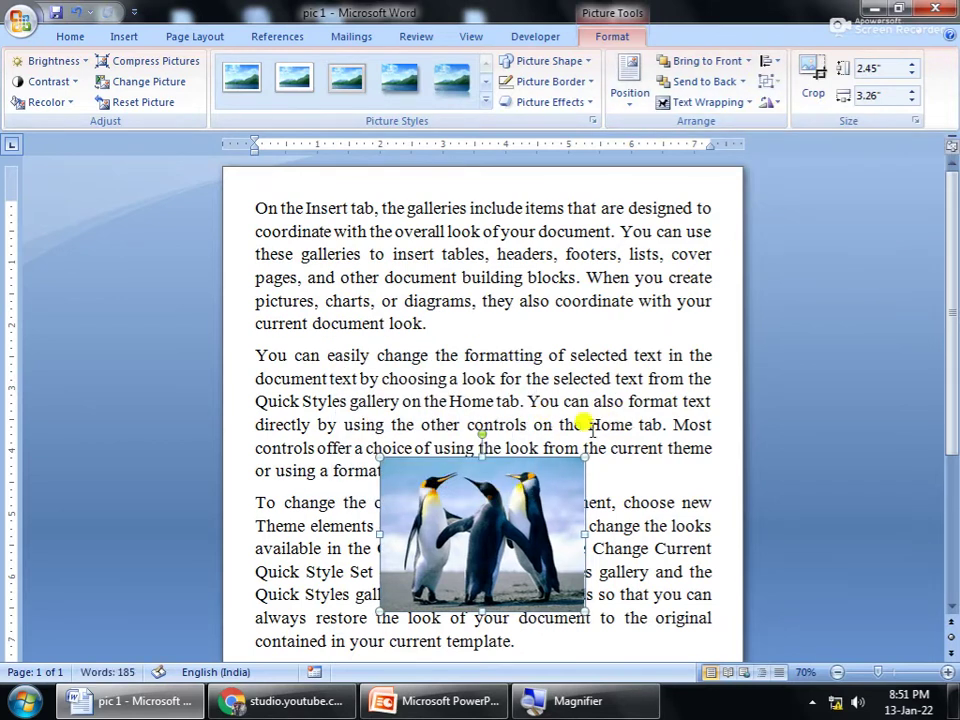
left_click_drag(481, 435, 507, 375)
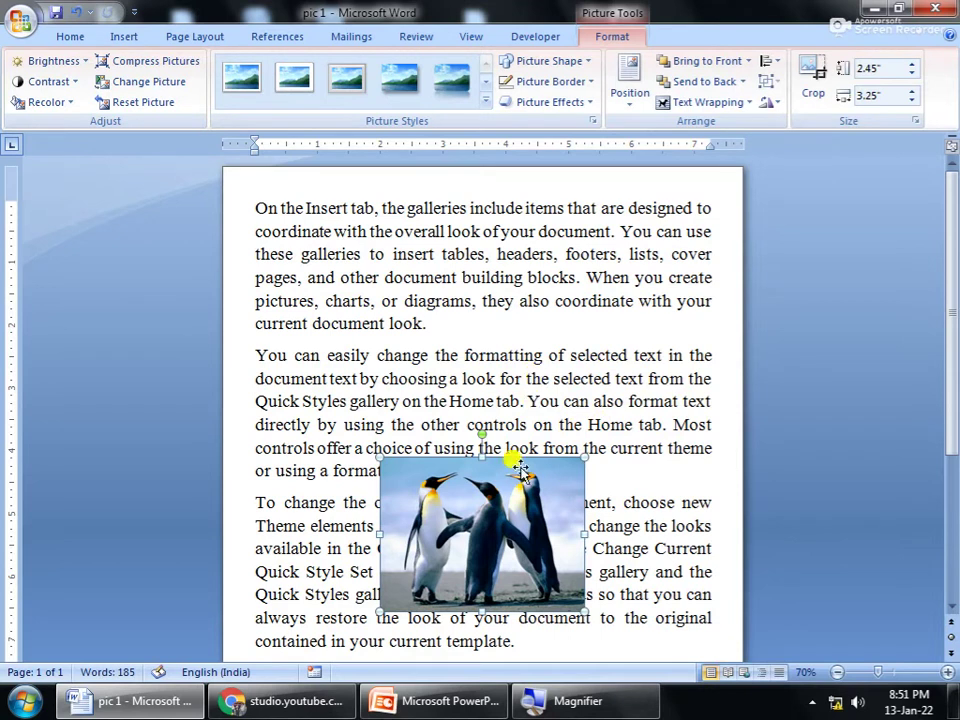
left_click(500, 422)
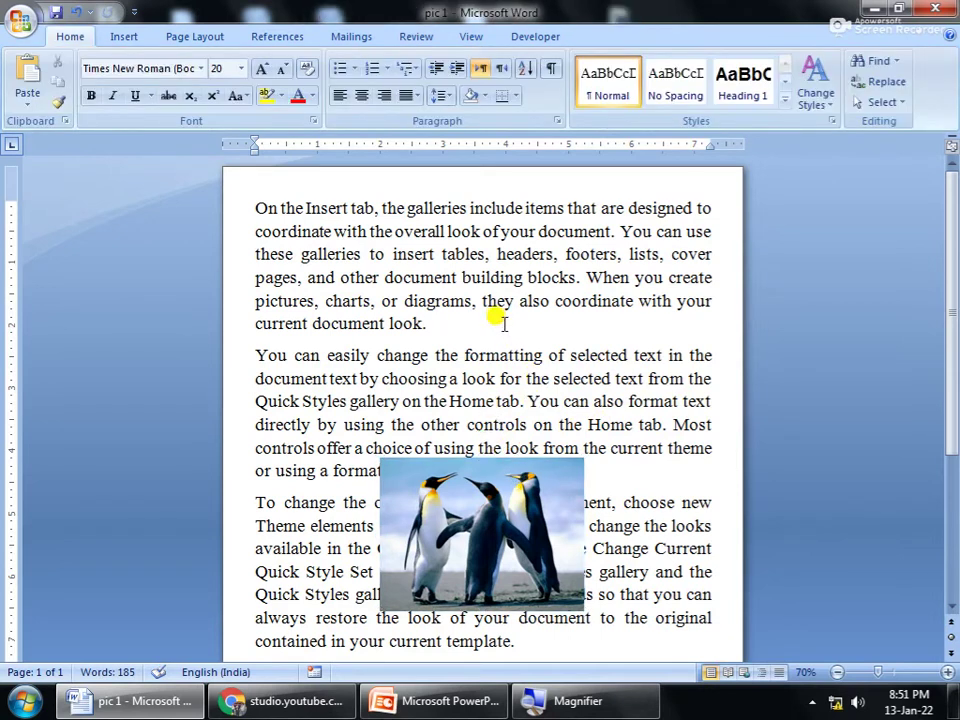
Step: Add a blank line after the first paragraph and move the penguin picture further down
key("Return")
key("Return")
key("Return")
left_click_drag(440, 495, 432, 597)
left_click(285, 355)
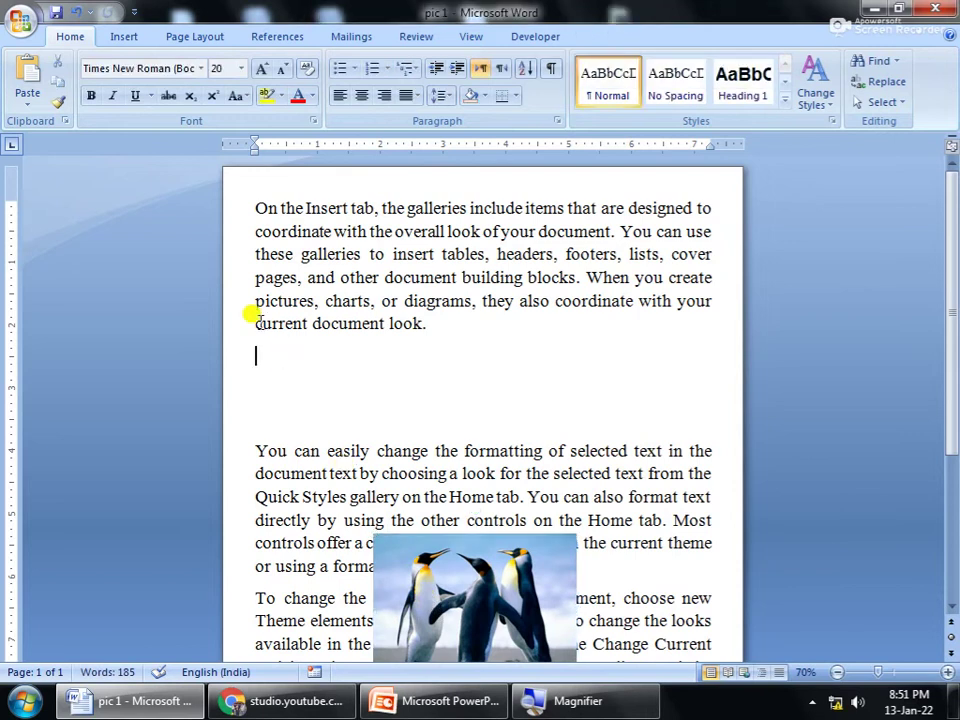
Step: Draw a 2.96" × 3.31" unfilled oval below the first paragraph and add blank lines under it
left_click(128, 36)
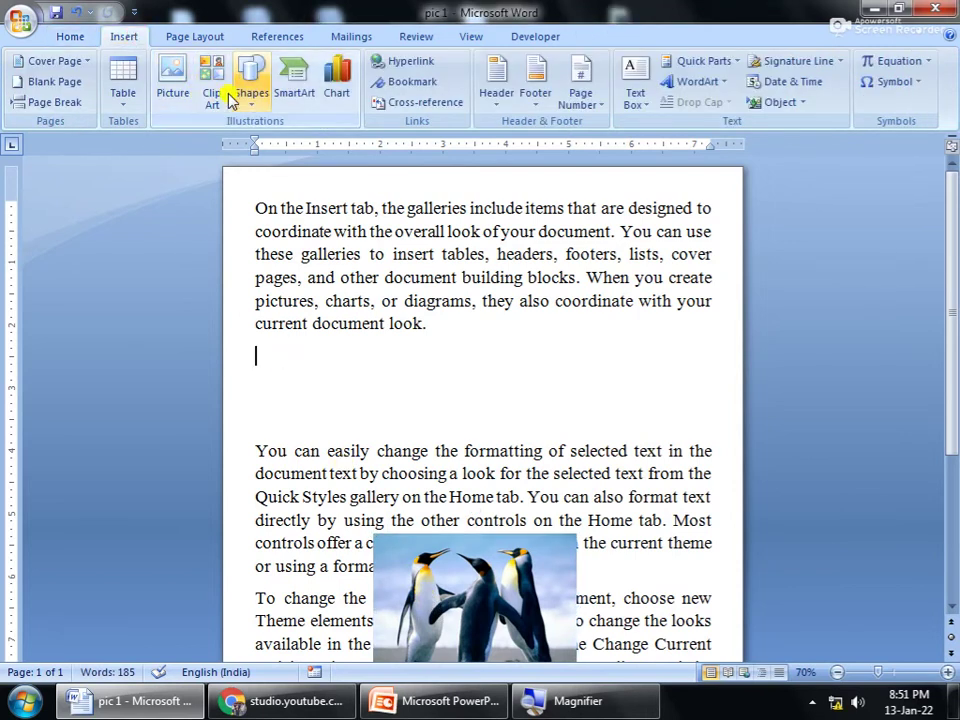
left_click(236, 95)
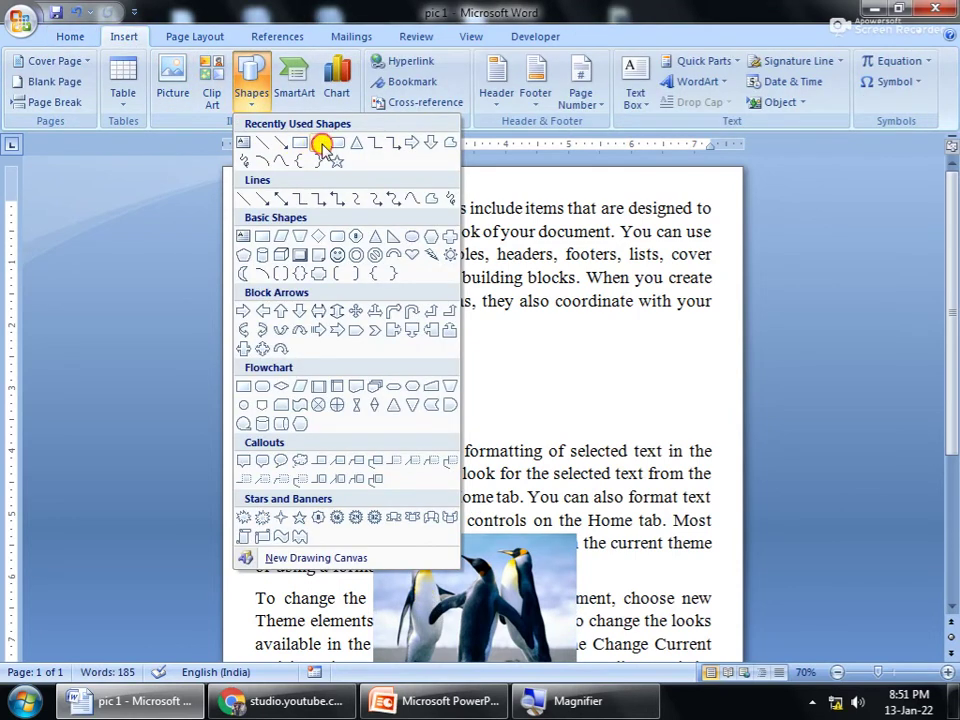
left_click(321, 144)
mouse_move(359, 336)
left_mouse_down()
mouse_move(519, 455)
mouse_move(568, 522)
left_mouse_up()
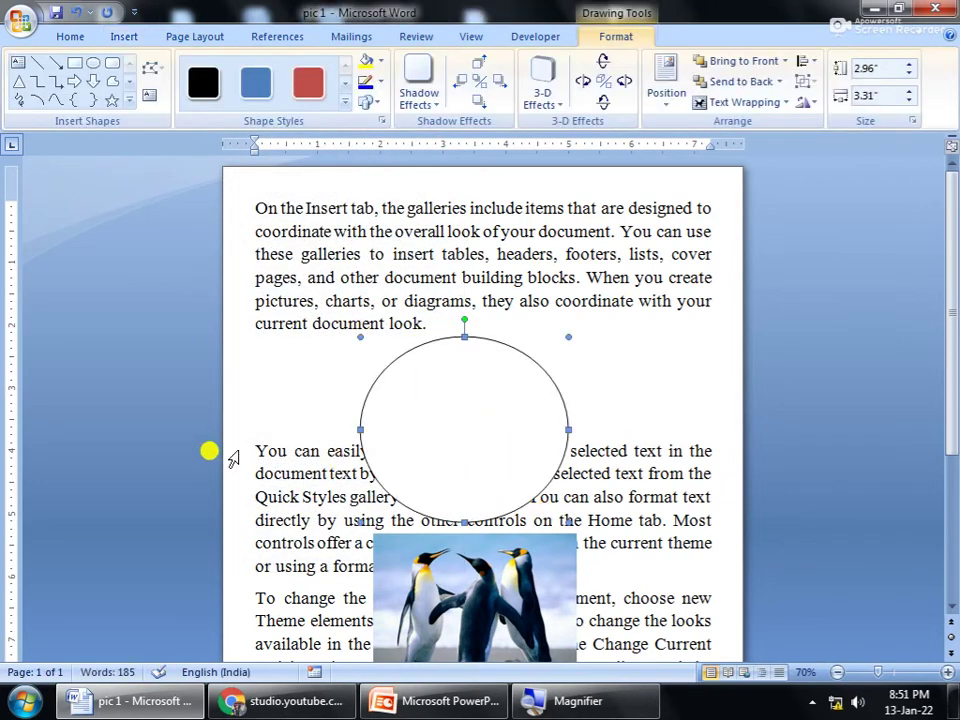
key("Return")
key("Return")
key("Return")
key("Return")
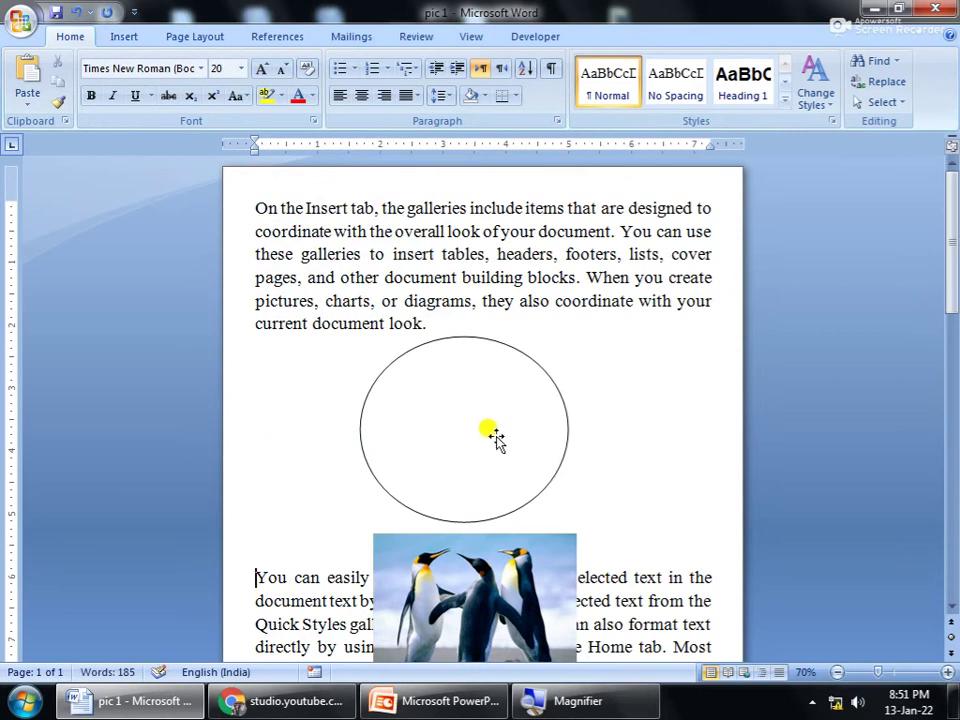
left_click(489, 435)
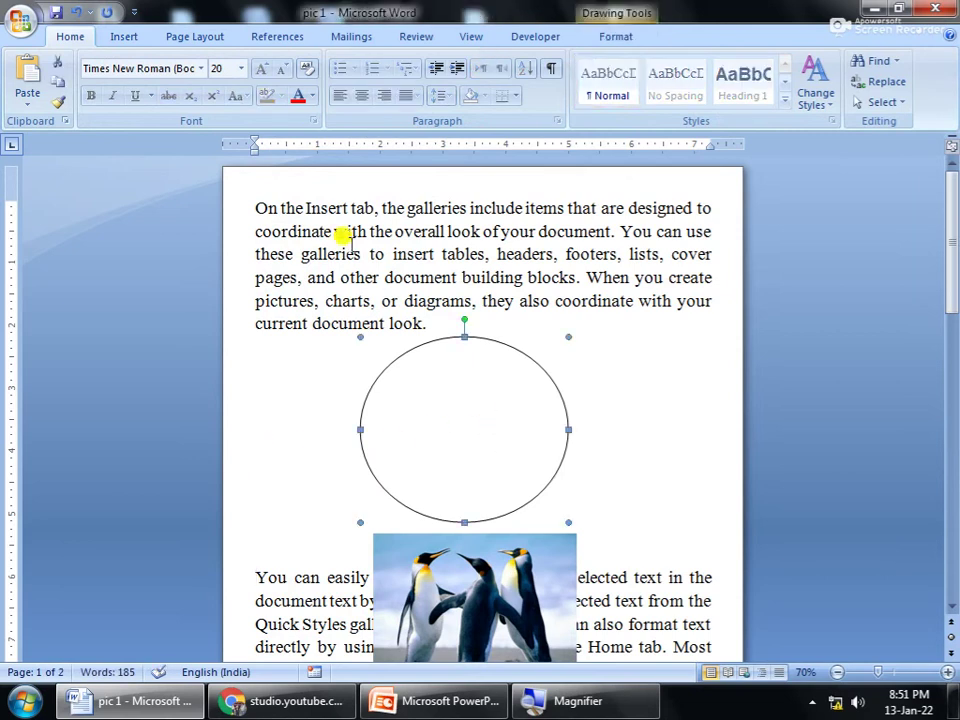
Step: Draw a five-point star inside the circle
left_click(127, 36)
left_click(254, 95)
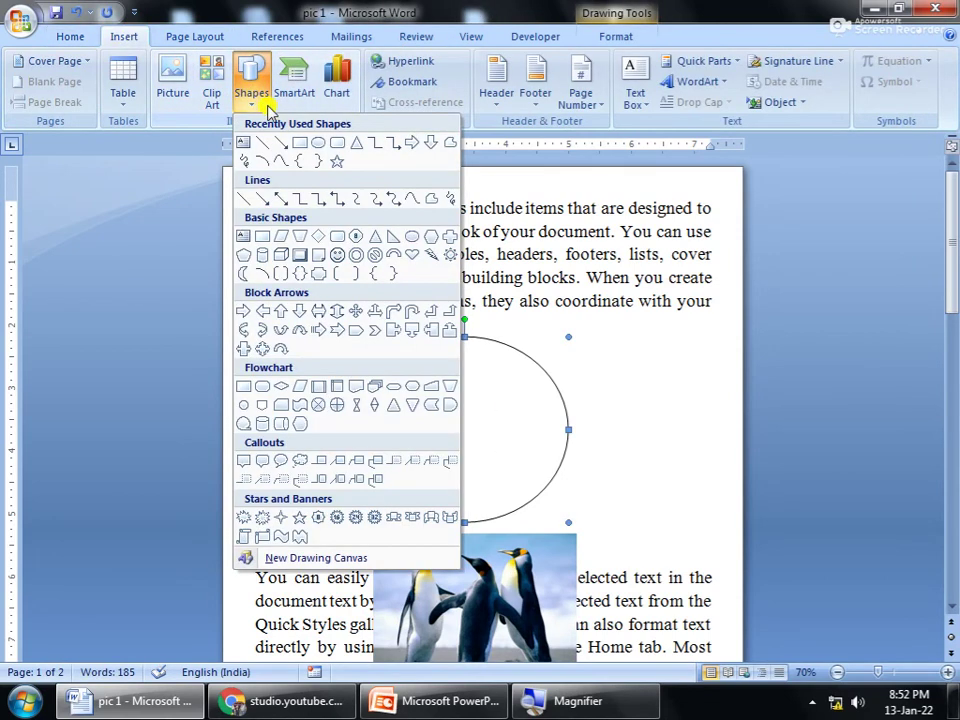
left_click(336, 163)
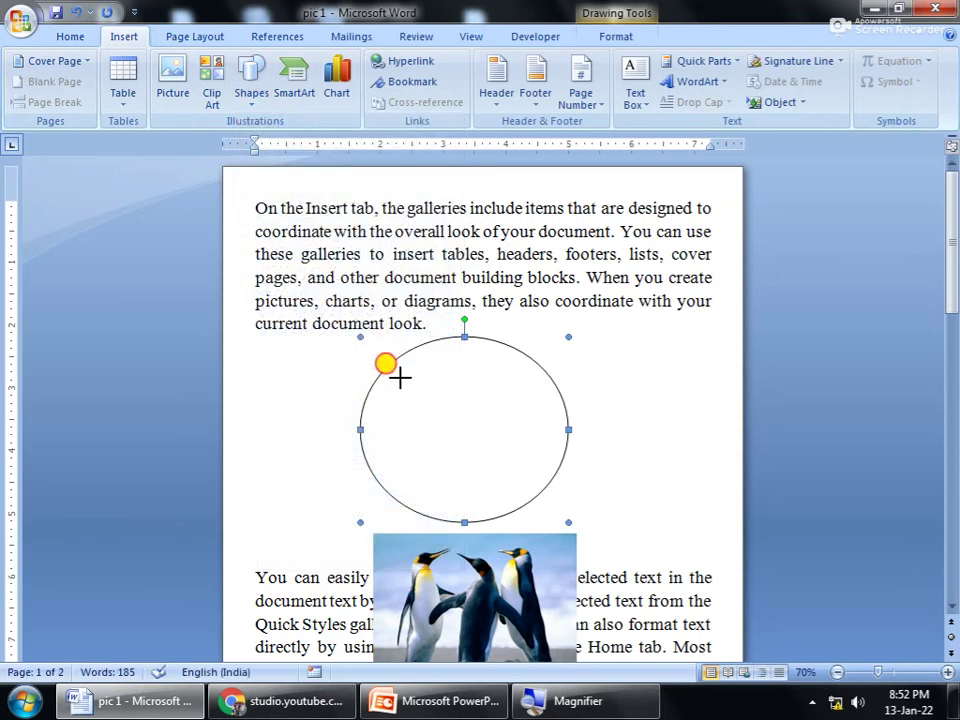
left_click_drag(399, 379, 535, 477)
Step: Fill the circle yellow and give the star the red shape style
left_click(506, 358)
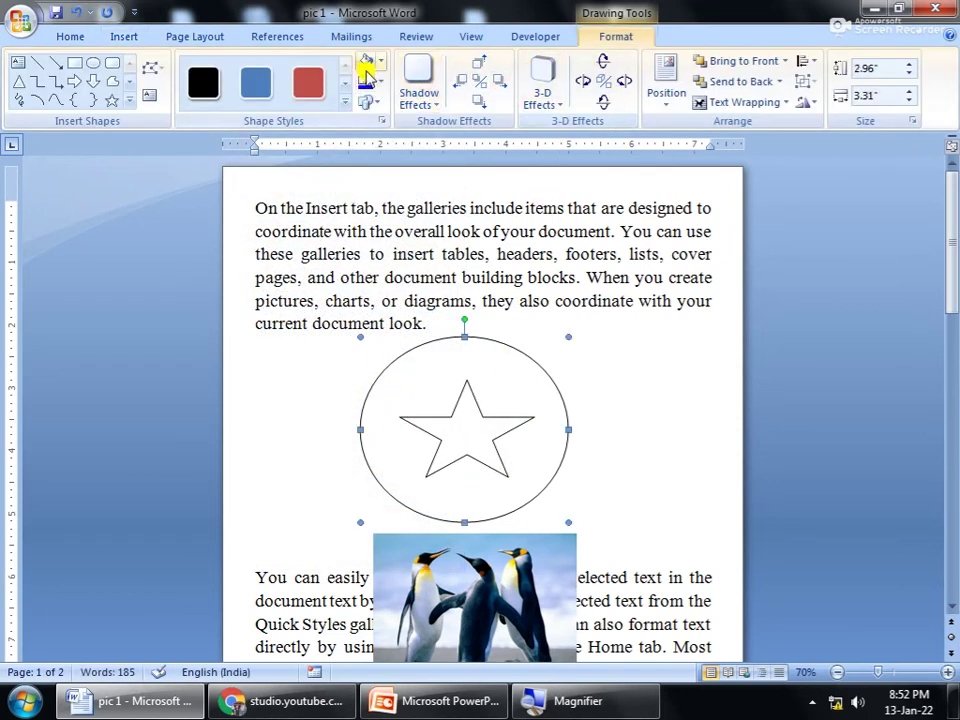
left_click(368, 64)
left_click(480, 418)
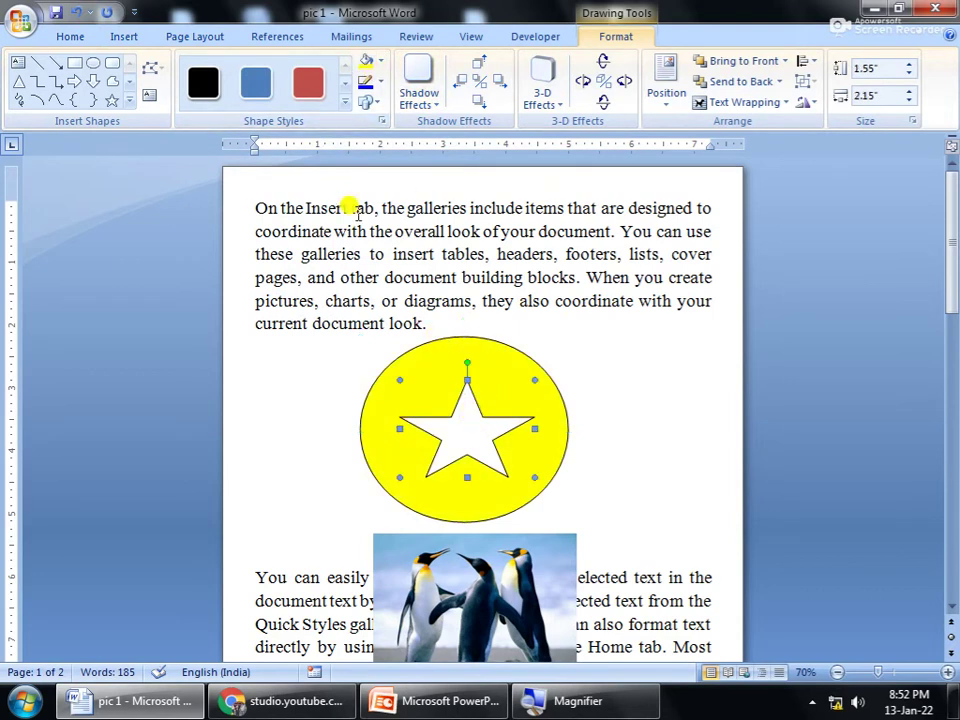
left_click(310, 92)
left_click(687, 326)
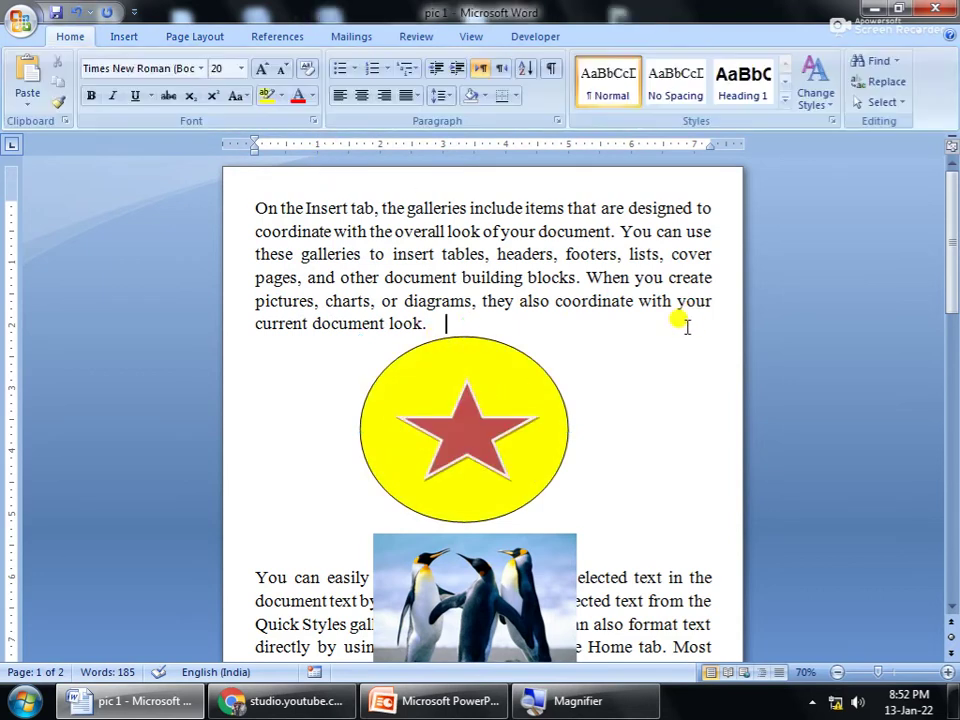
Step: Reposition the star into the centre of the yellow circle
left_click_drag(474, 420, 310, 440)
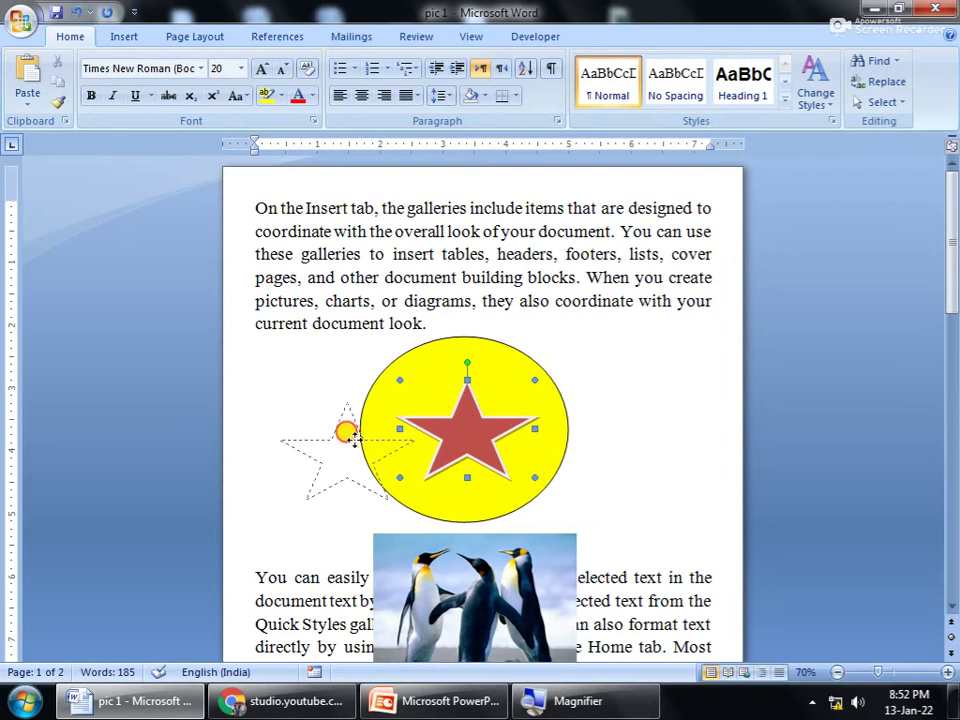
left_click_drag(470, 440, 586, 444)
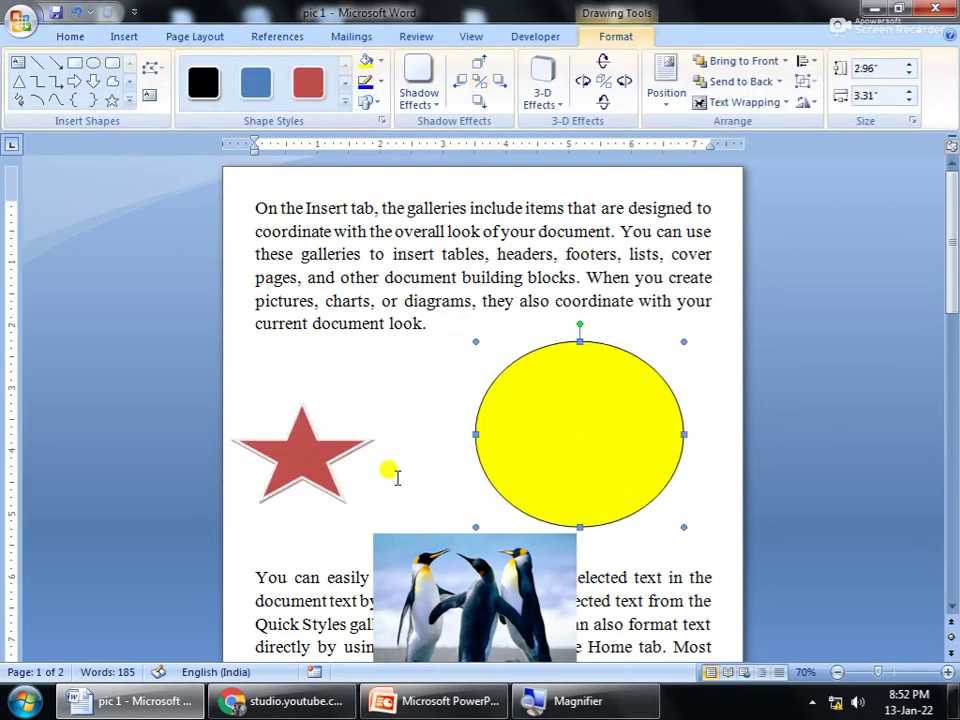
left_click(300, 450)
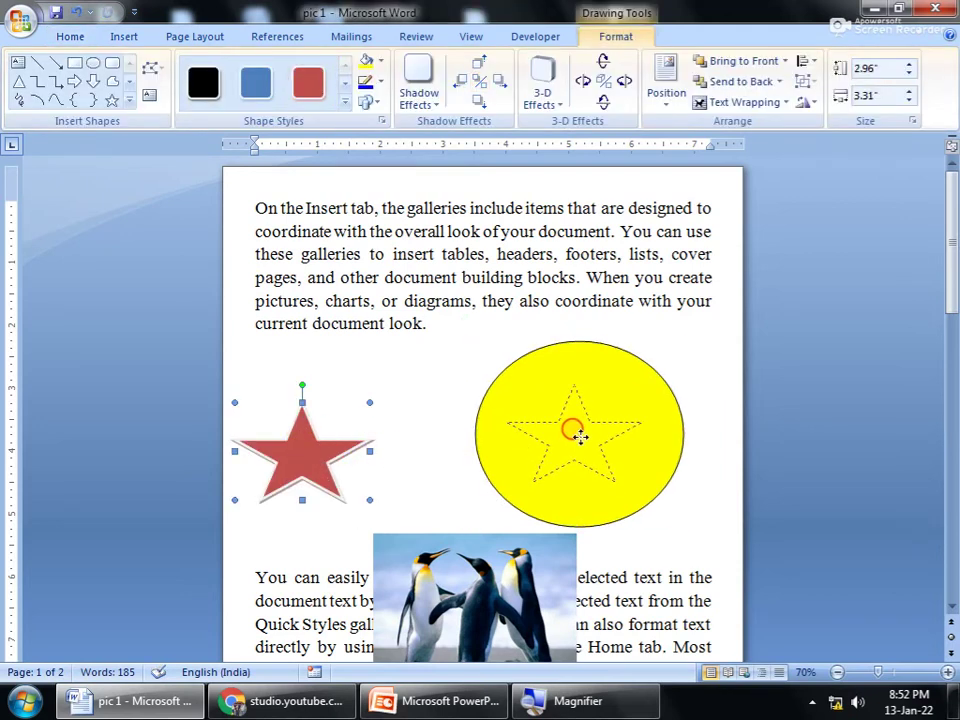
left_click_drag(520, 437, 585, 439)
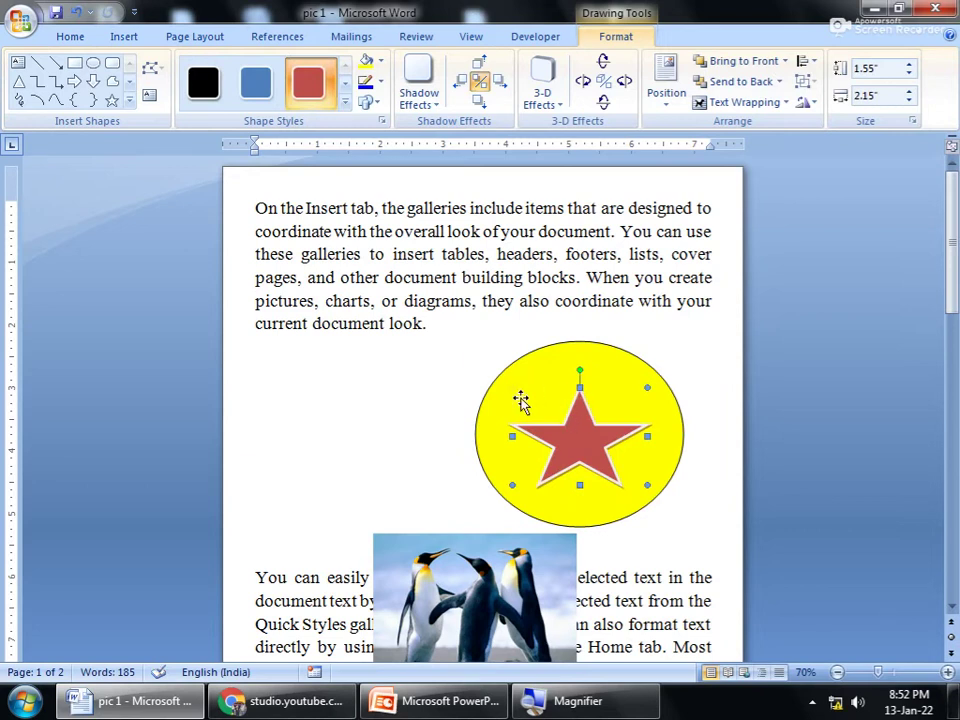
left_click(665, 341)
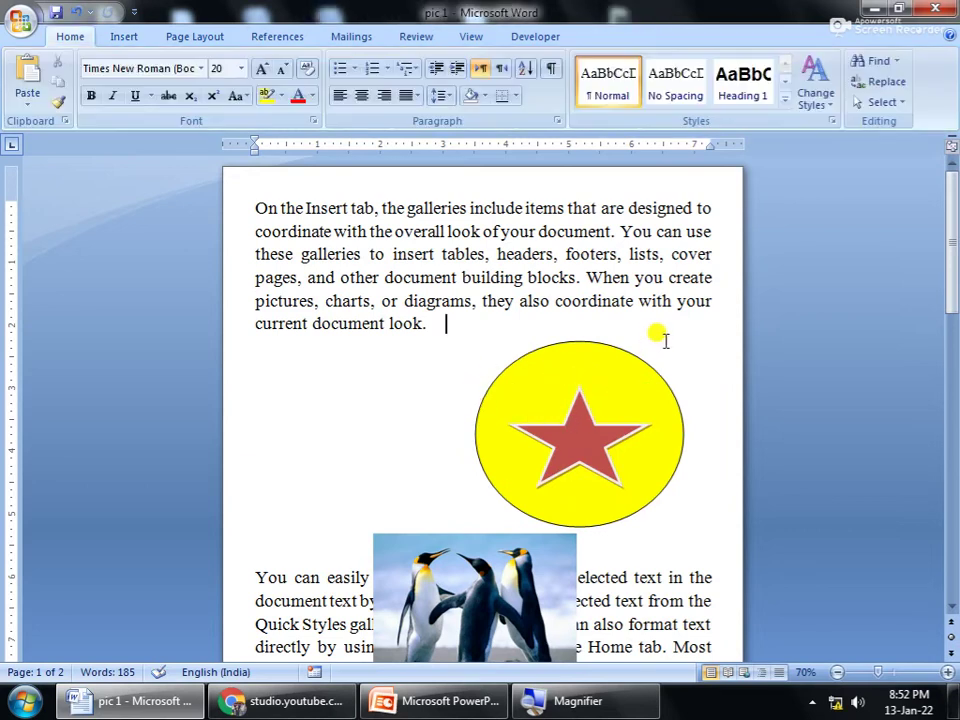
left_click(608, 393)
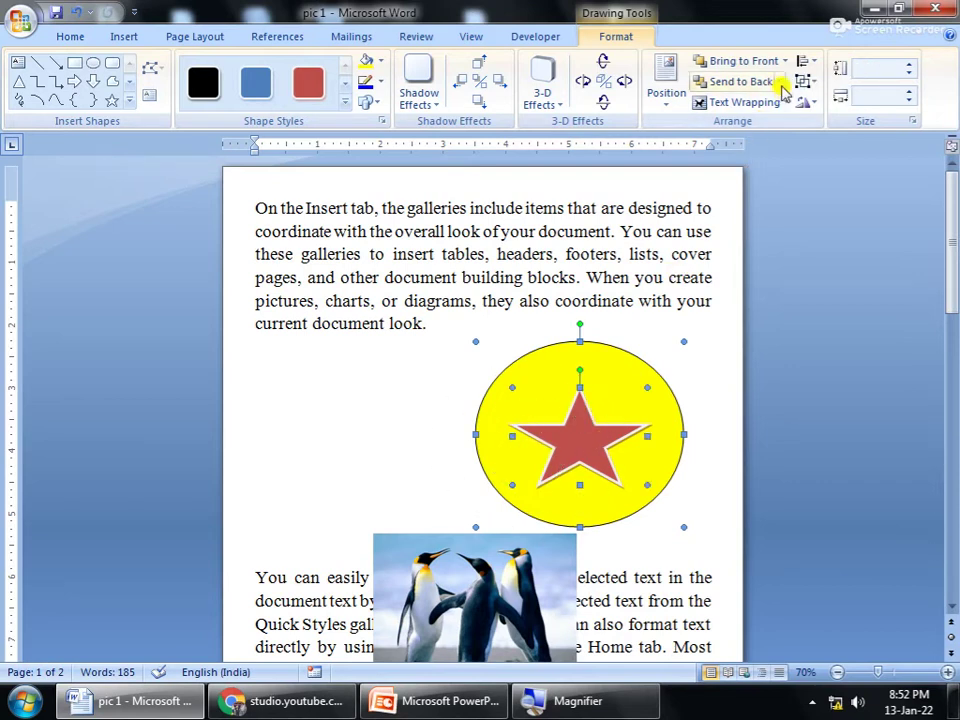
Step: Group the circle and star into one object and shift the group around
left_click(805, 88)
left_click(838, 103)
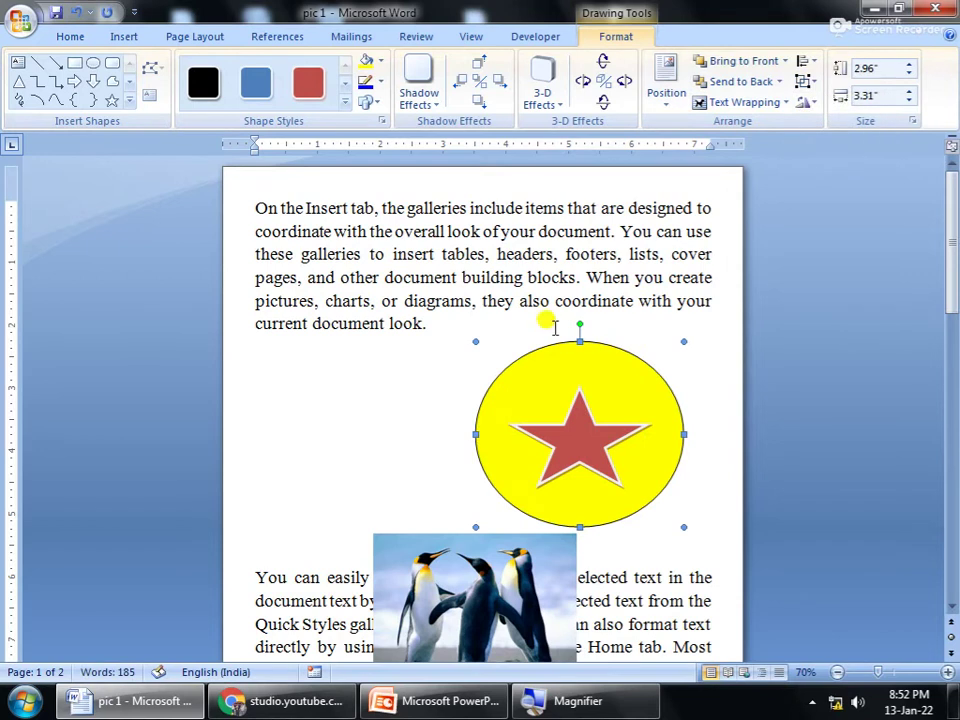
left_click_drag(577, 389, 446, 376)
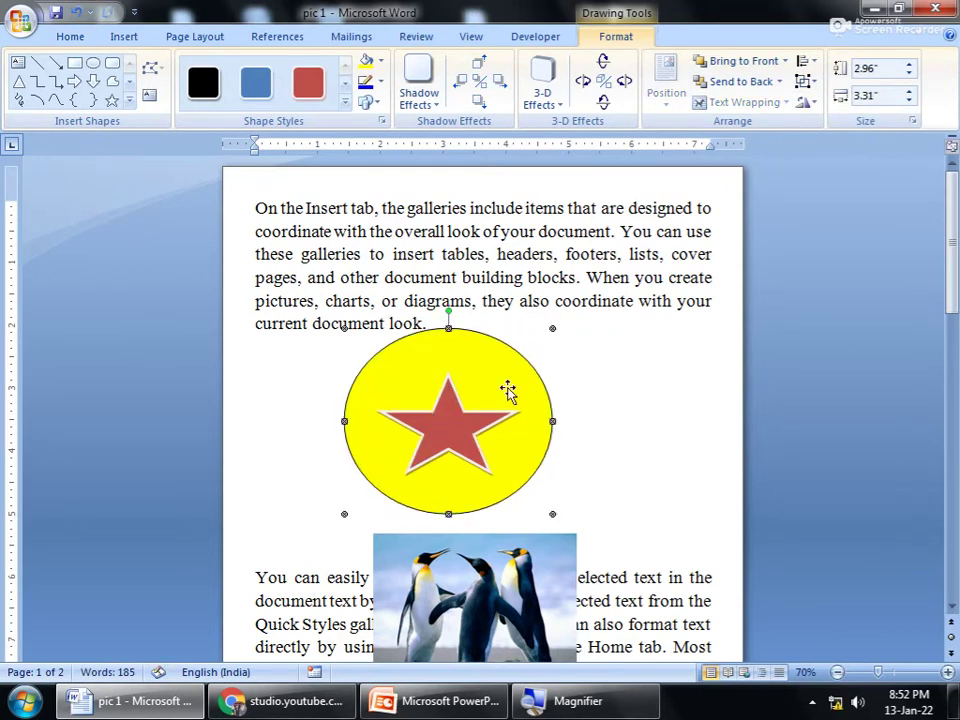
left_click_drag(529, 373, 638, 383)
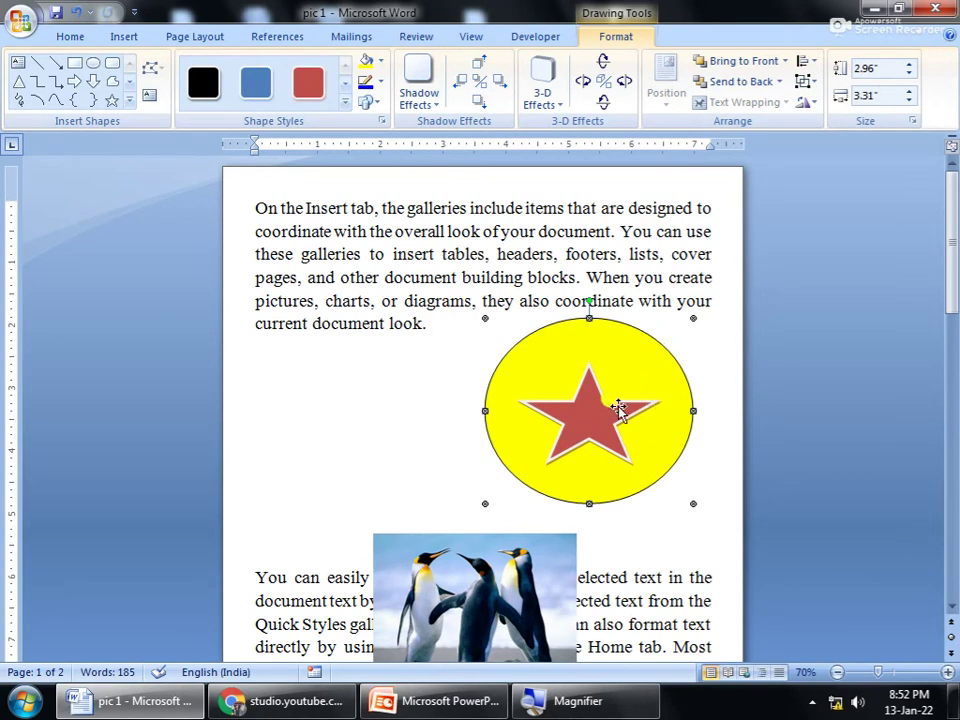
left_click(589, 414)
mouse_move(555, 420)
left_mouse_down()
mouse_move(367, 420)
mouse_move(573, 482)
left_mouse_up()
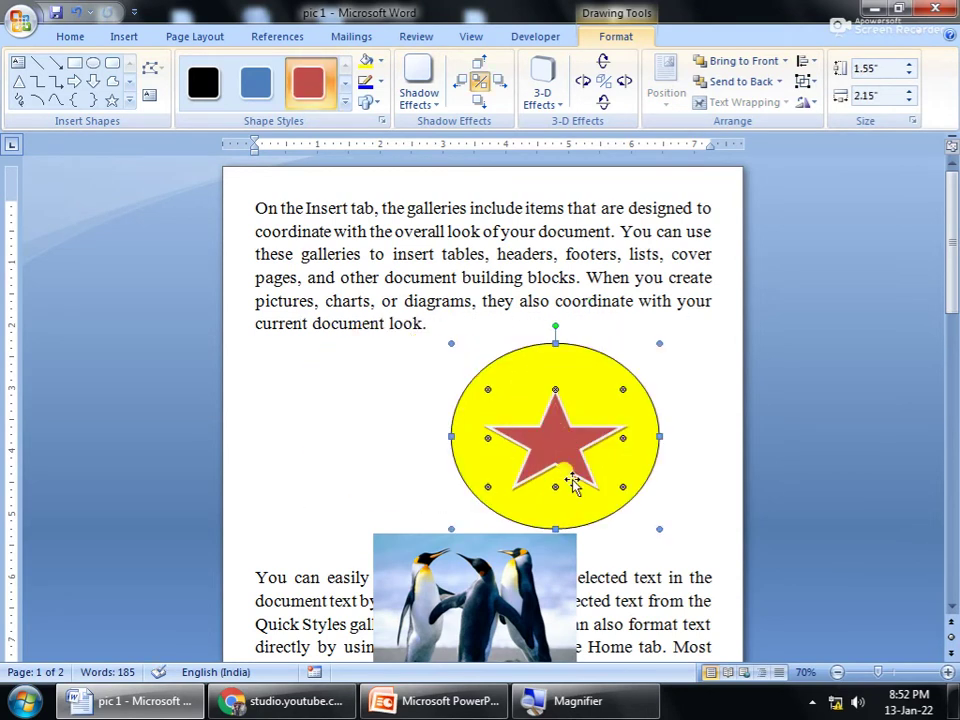
mouse_move(557, 437)
left_mouse_down()
mouse_move(402, 437)
mouse_move(509, 458)
left_mouse_up()
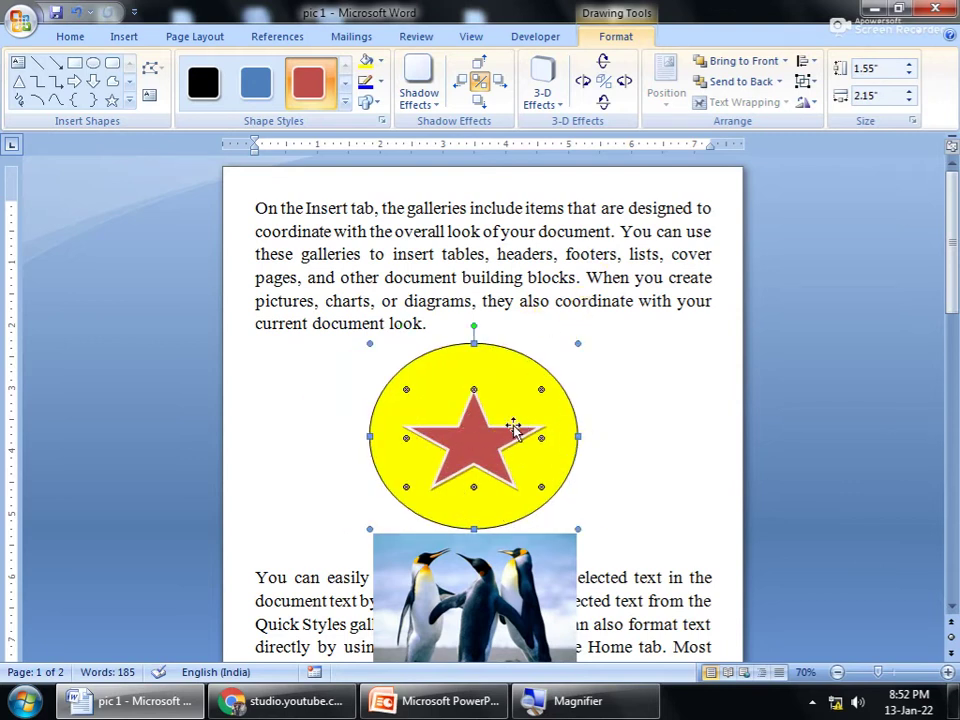
Step: Ungroup and regroup the circle and star, then move the group up and right
left_click(527, 396)
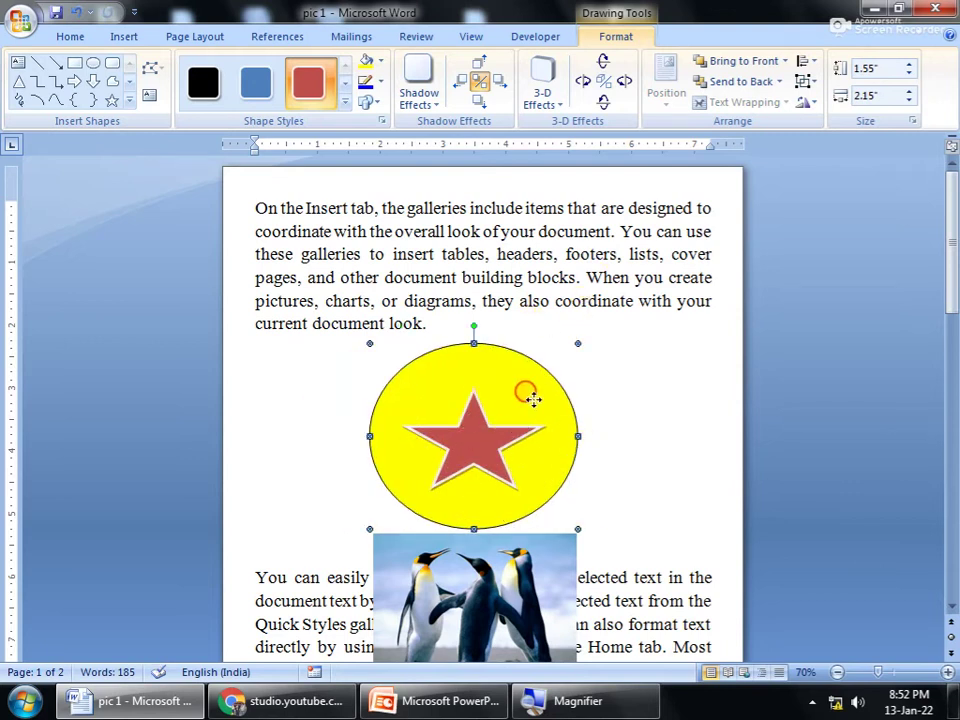
left_click(803, 81)
left_click(822, 144)
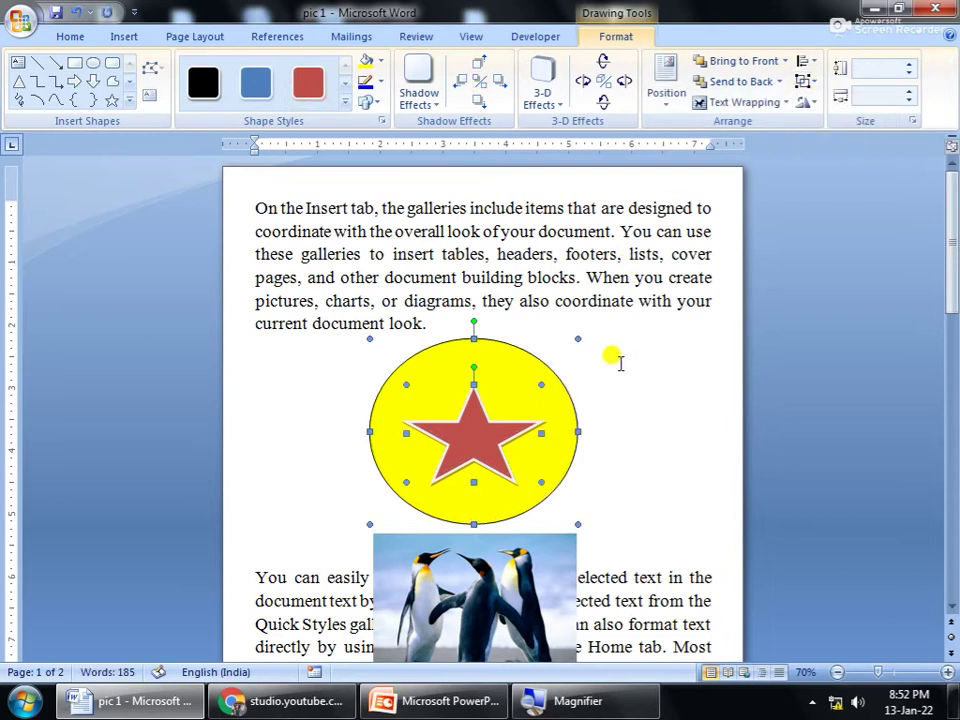
left_click(804, 81)
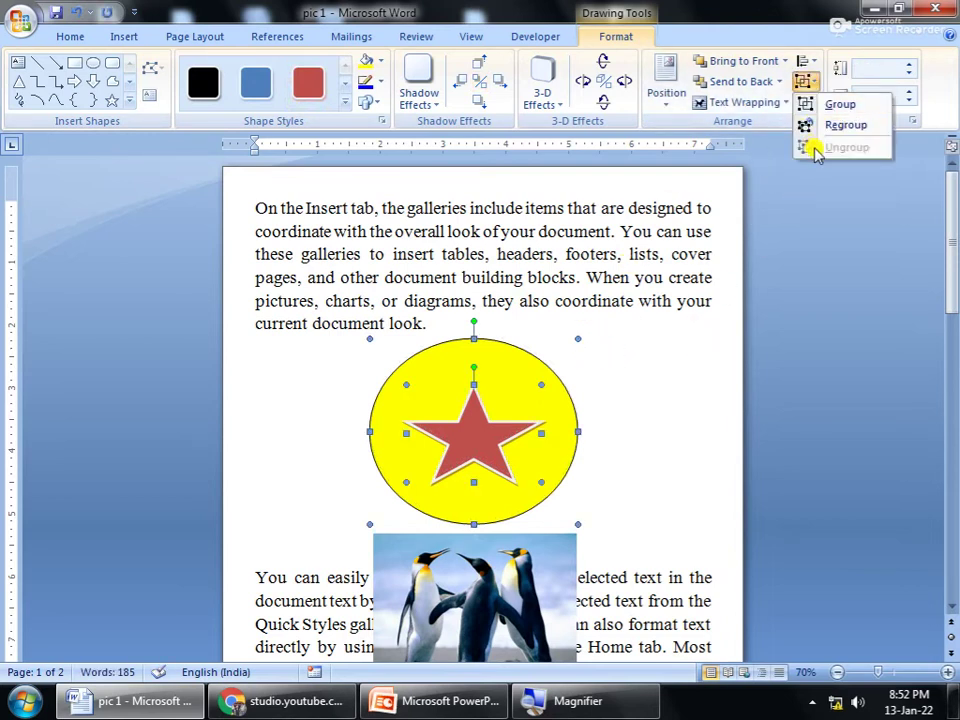
left_click(838, 125)
left_click(686, 374)
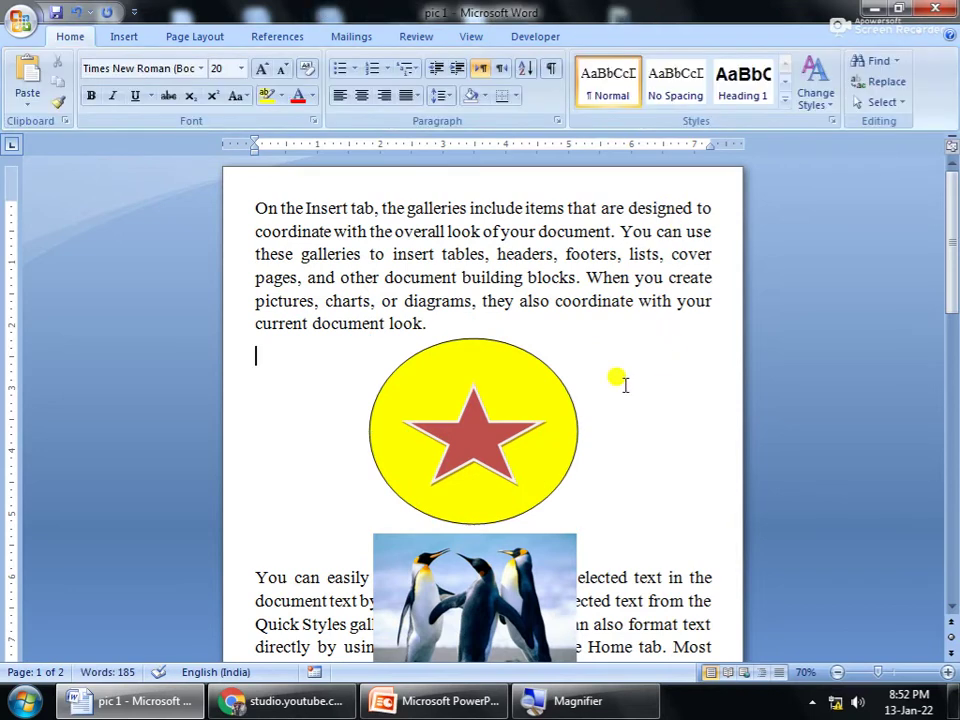
mouse_move(449, 430)
left_mouse_down()
mouse_move(606, 396)
mouse_move(462, 505)
left_mouse_up()
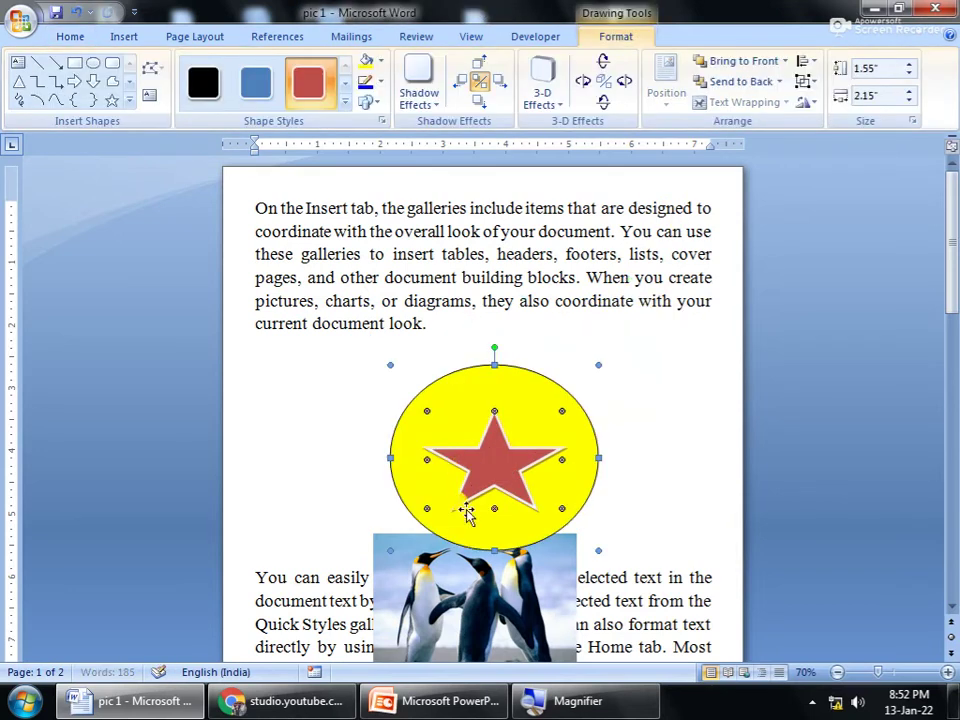
left_click(608, 370)
left_click_drag(519, 443, 542, 409)
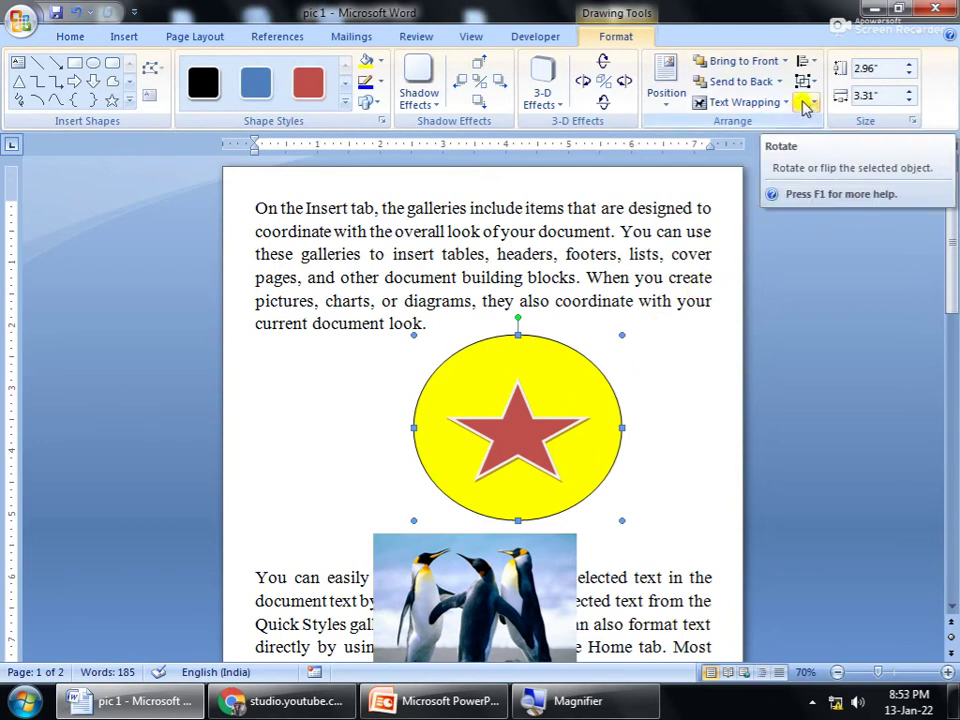
Step: Delete the circle-and-star group and move the penguin picture up under the first paragraph
left_click(537, 432, "shift")
key("Delete")
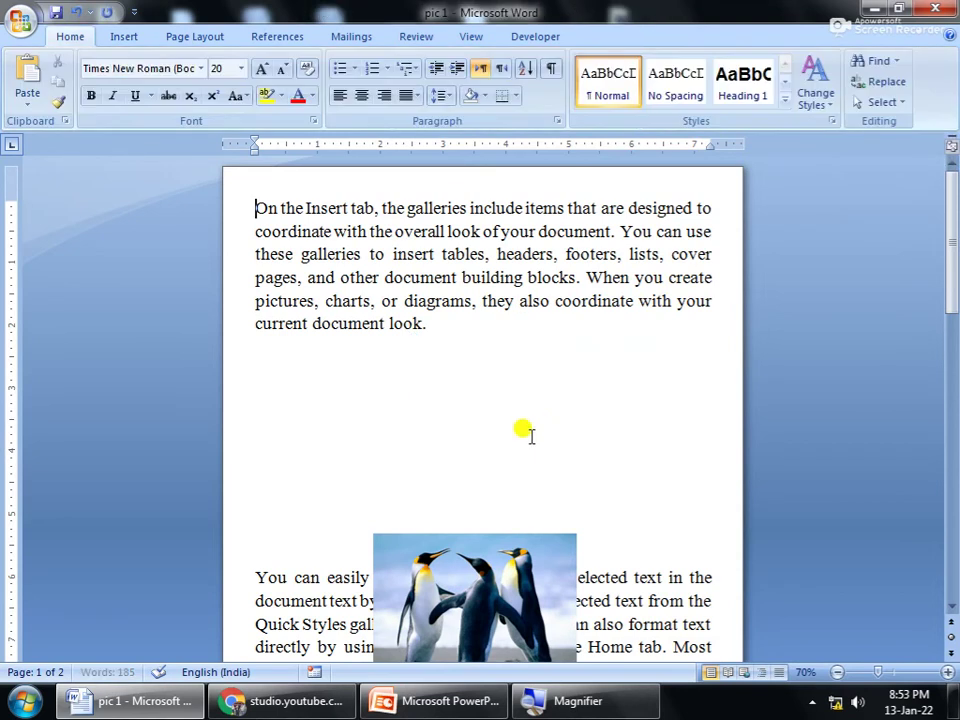
left_click_drag(439, 568, 450, 392)
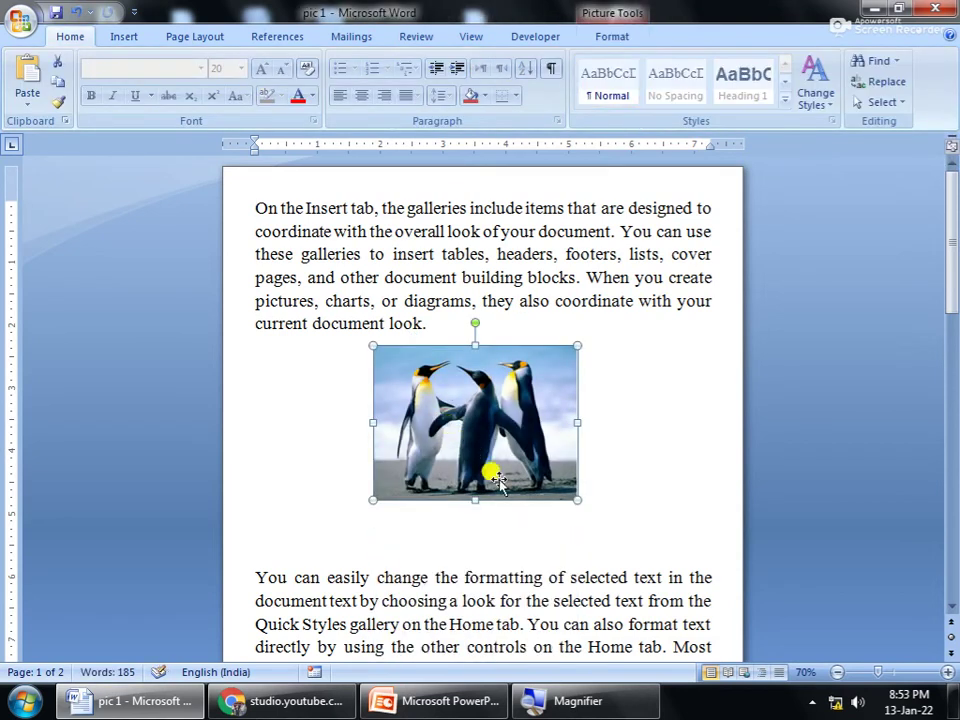
Step: Enlarge the penguin picture to 3.28" × 4.35" and bring up the rotate and flip options
left_click_drag(577, 500, 647, 552)
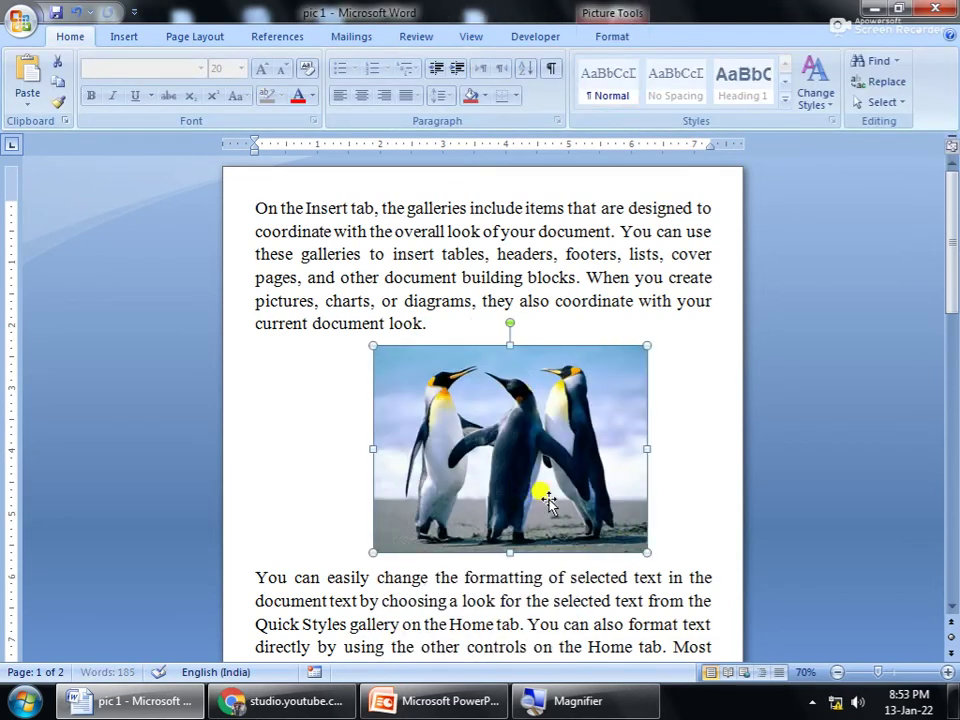
left_click_drag(540, 494, 503, 490)
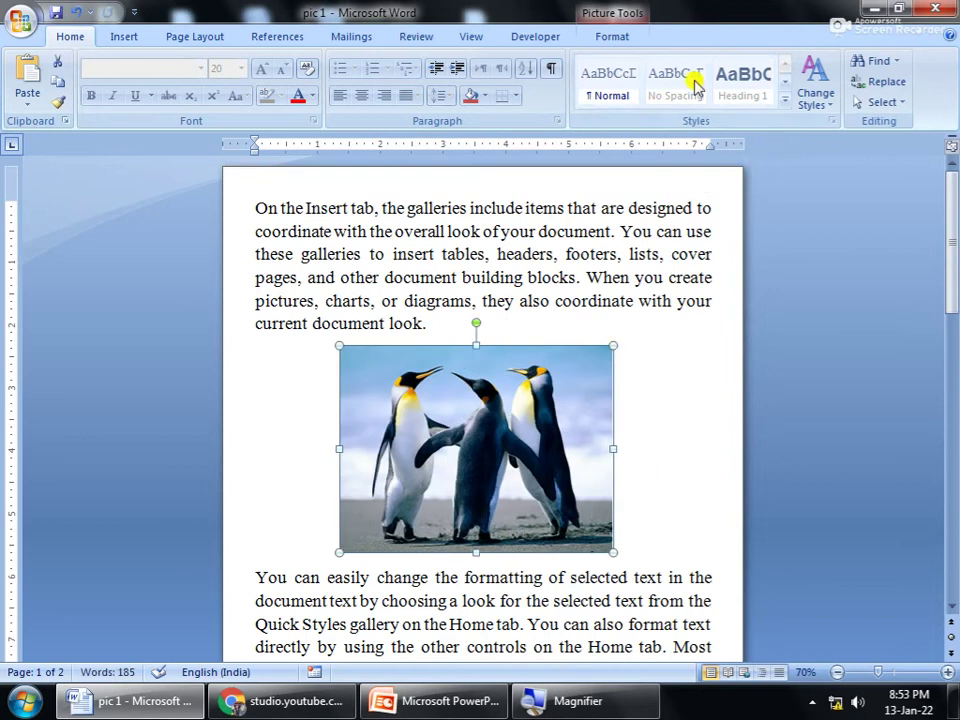
left_click(614, 38)
left_click(767, 104)
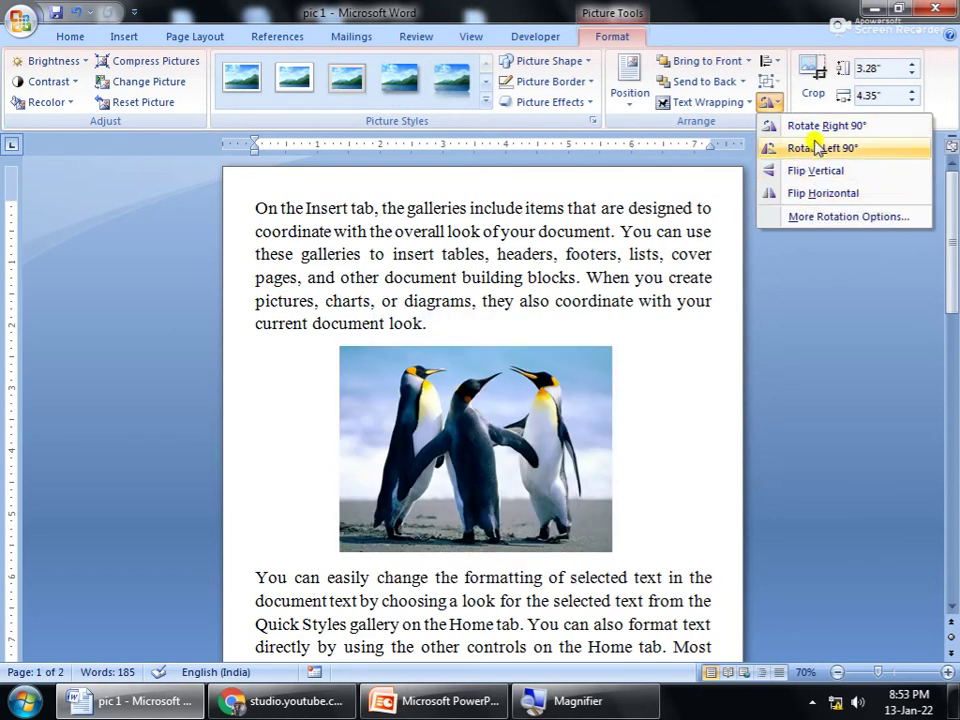
left_click(811, 222)
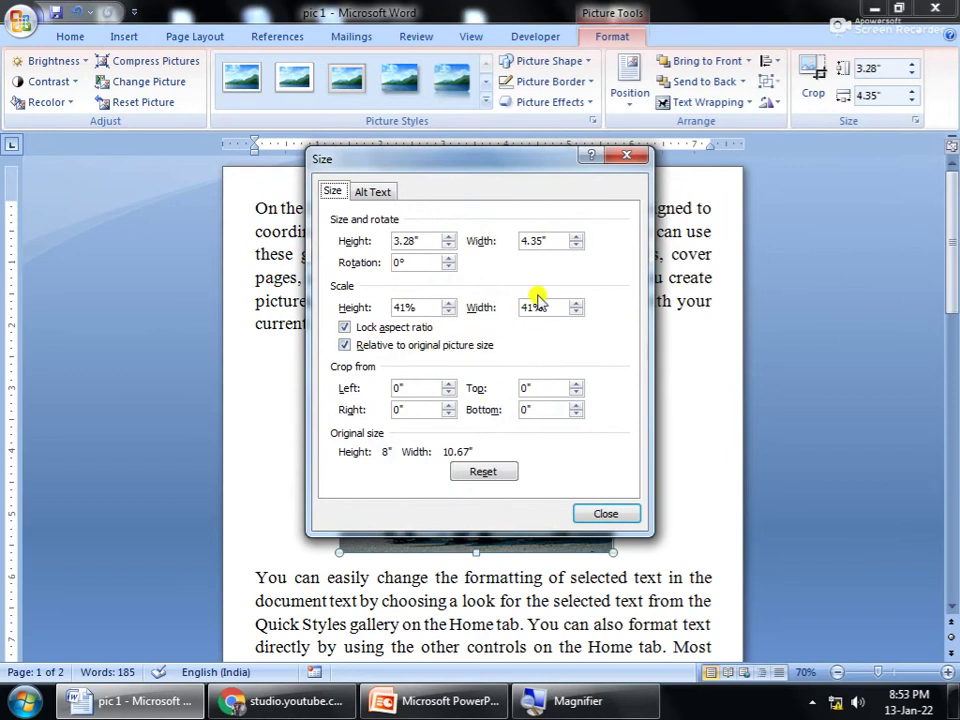
left_click(606, 513)
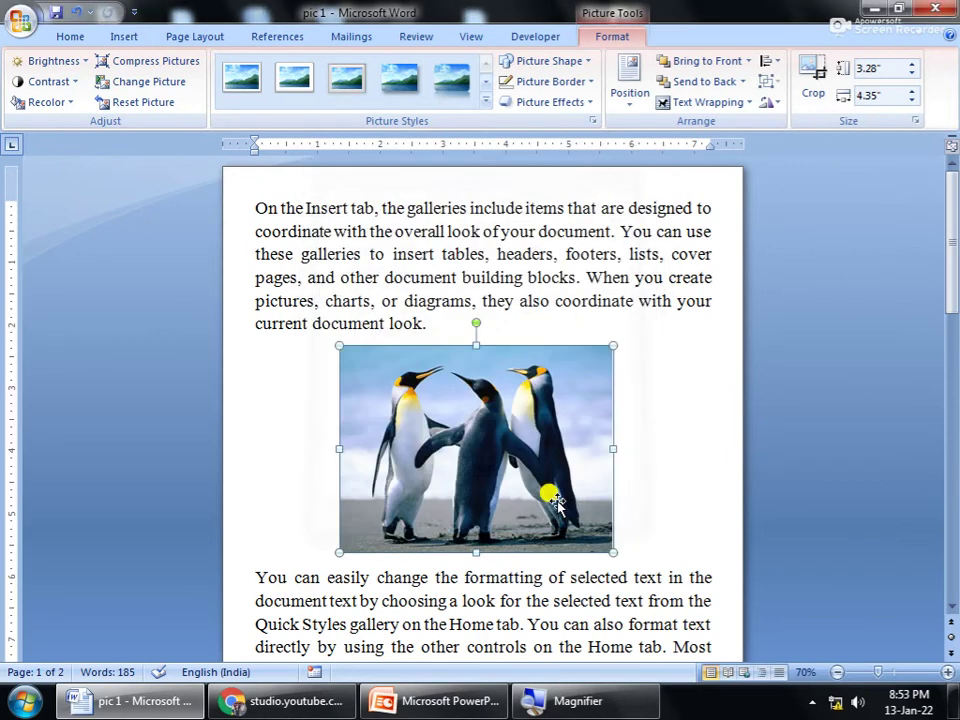
left_click(814, 96)
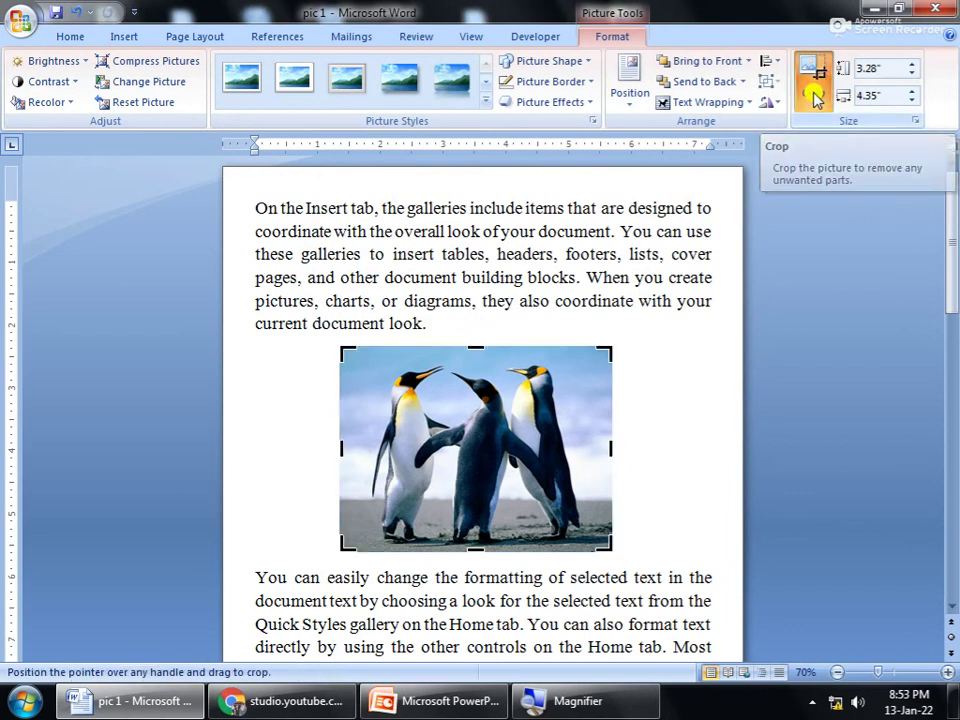
Step: Enlarge the penguin picture to about 4.14" × 5.47" and move it over the first paragraph
left_click(633, 522)
left_click(585, 532)
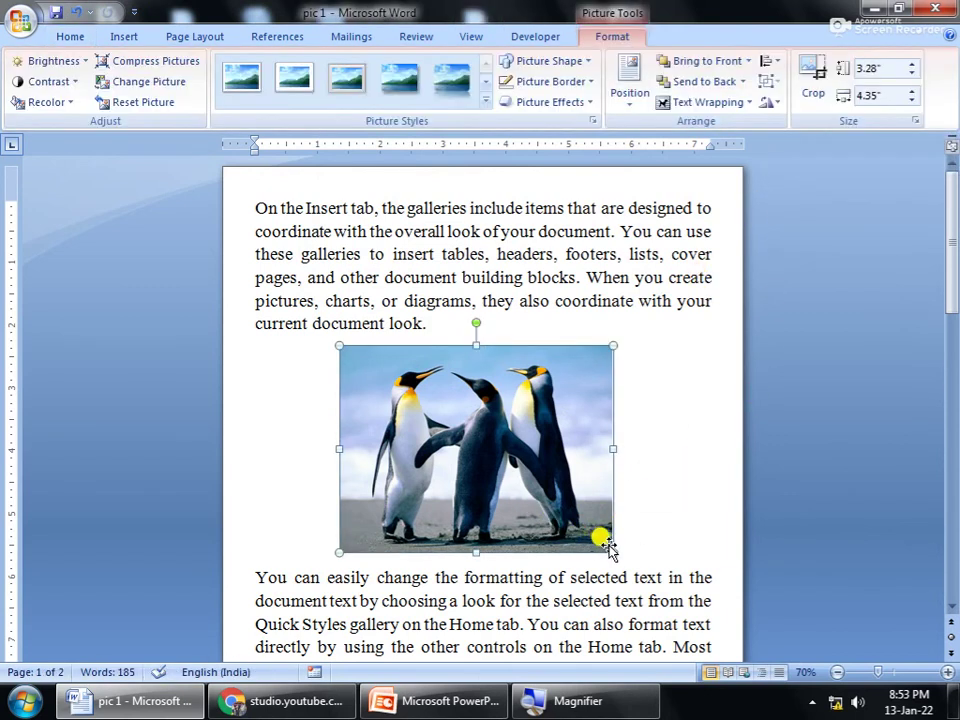
left_click_drag(608, 547, 844, 647)
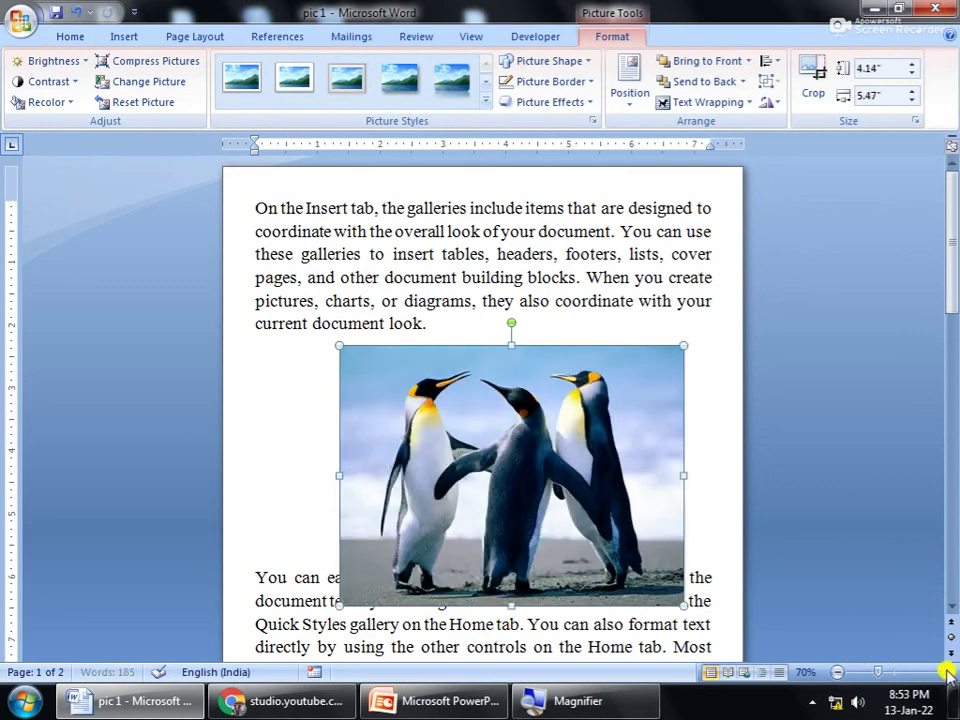
left_click(947, 672)
left_click(947, 672)
left_click_drag(590, 550, 514, 499)
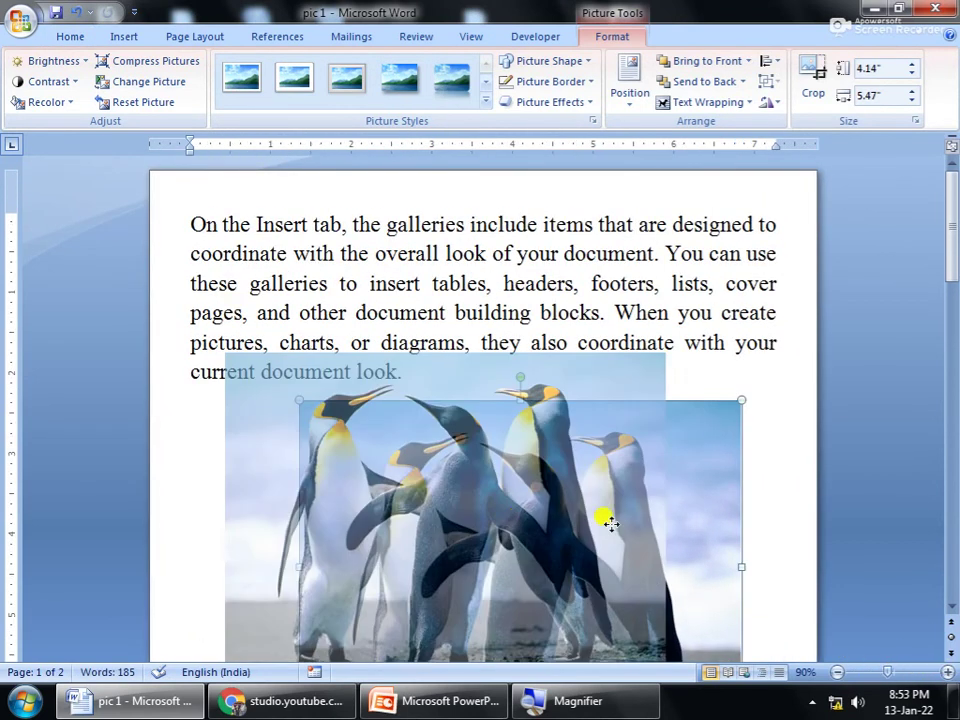
left_click_drag(590, 508, 605, 448)
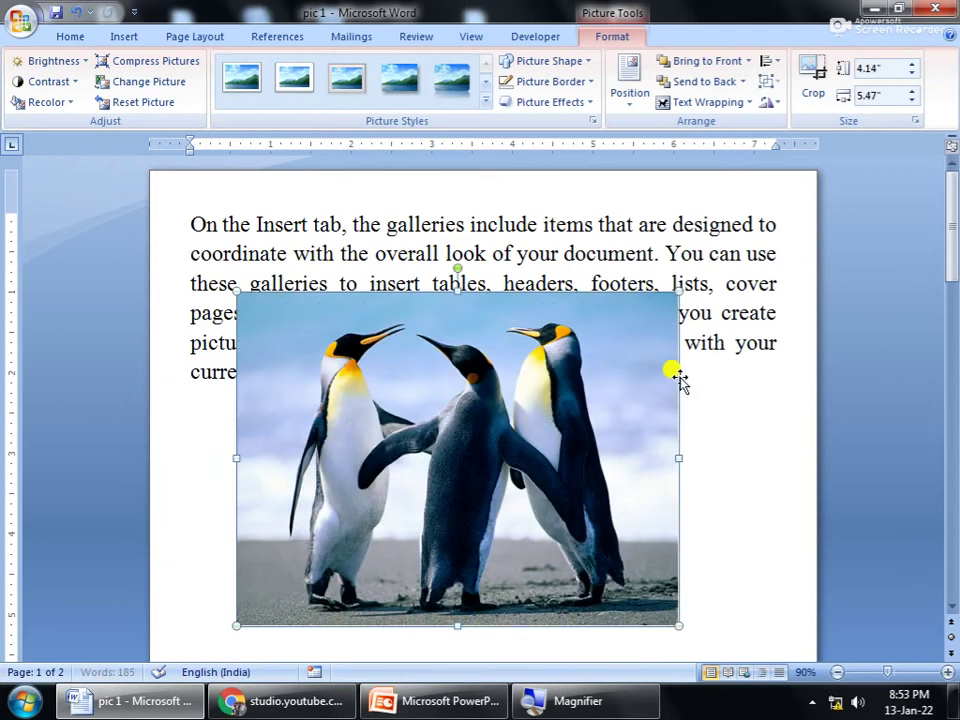
Step: Crop away the right and left sides of the penguin picture
left_click(815, 85)
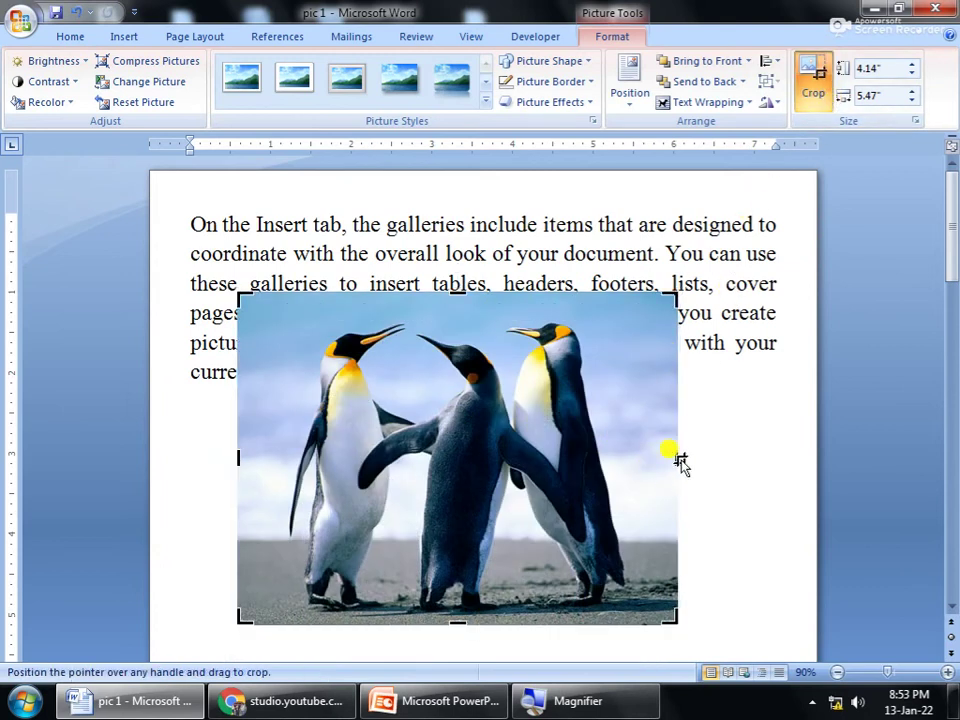
left_click_drag(678, 457, 590, 462)
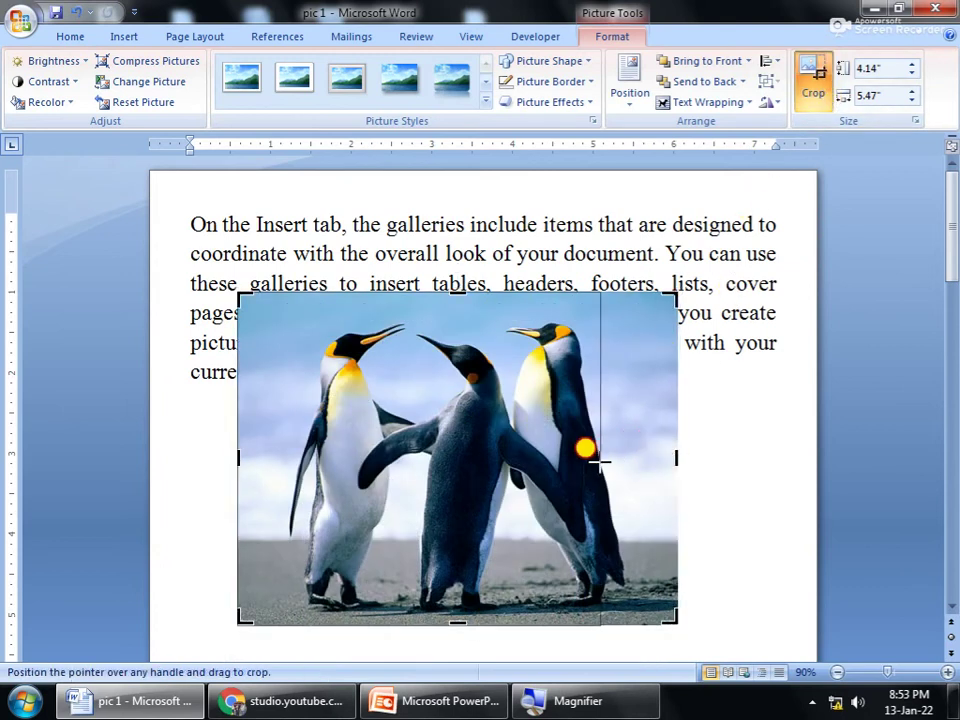
left_click_drag(590, 462, 591, 460)
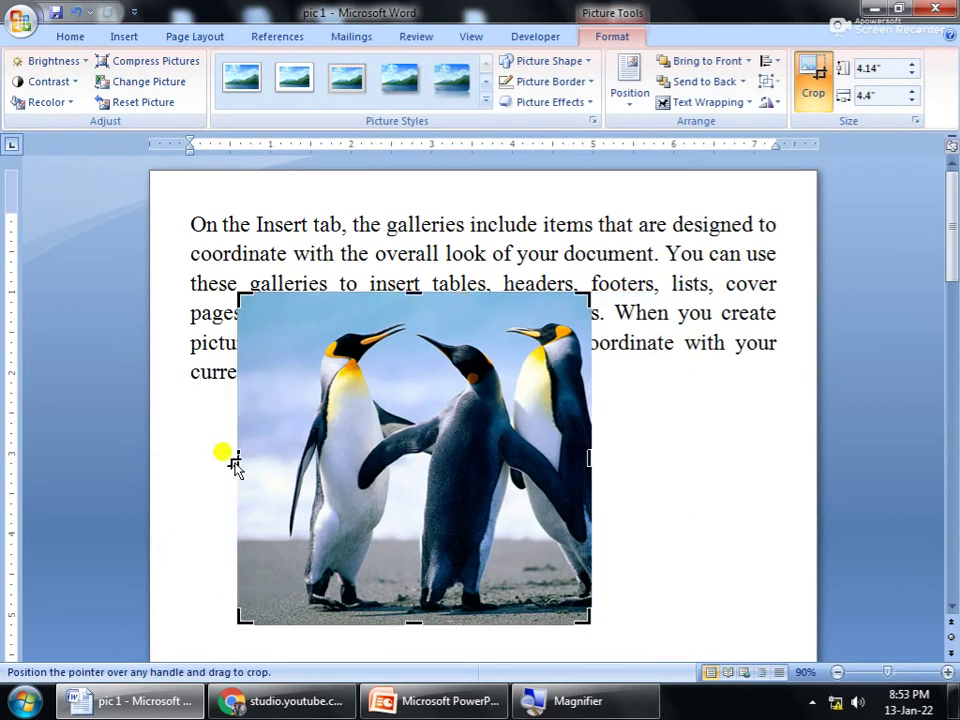
left_click_drag(238, 460, 338, 449)
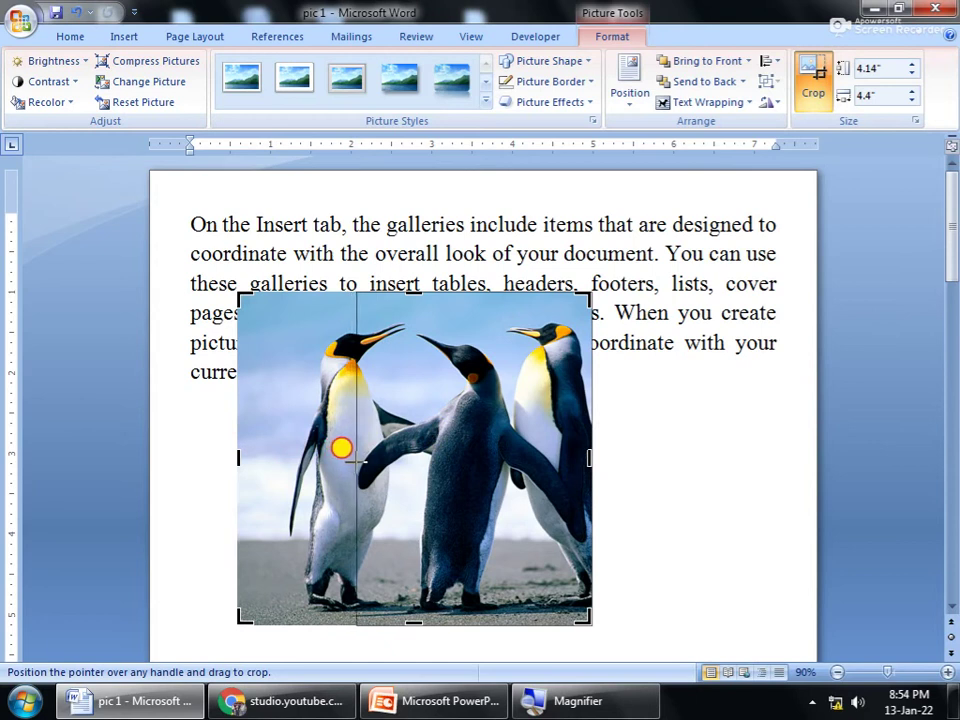
left_click_drag(338, 449, 346, 448)
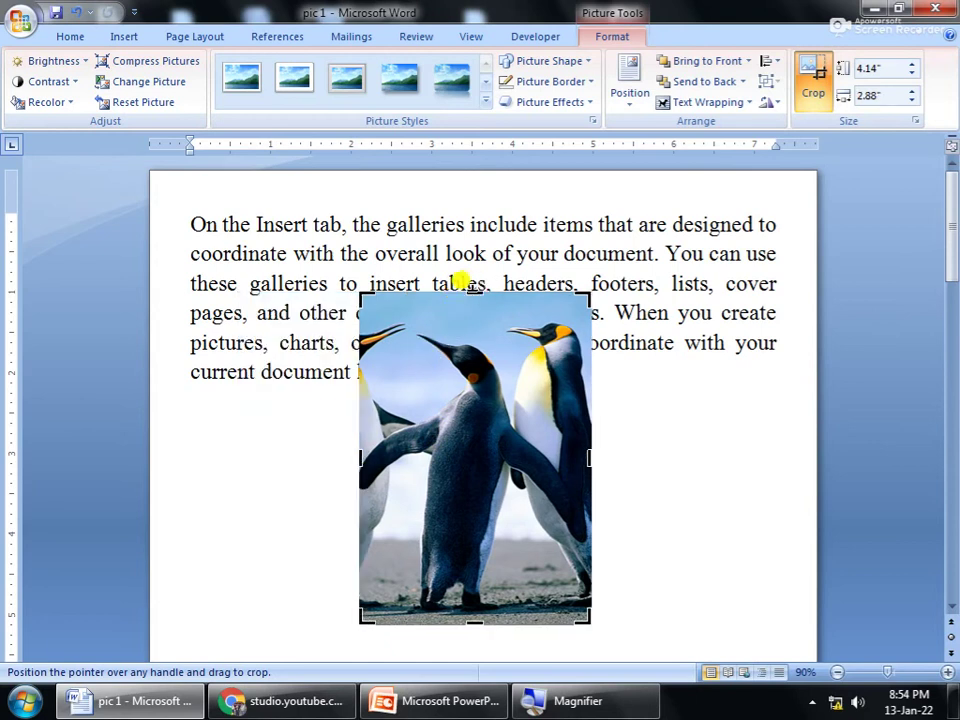
Step: Crop the top and bottom, leaving a 3.71" × 2.89" portrait
left_click_drag(474, 290, 478, 318)
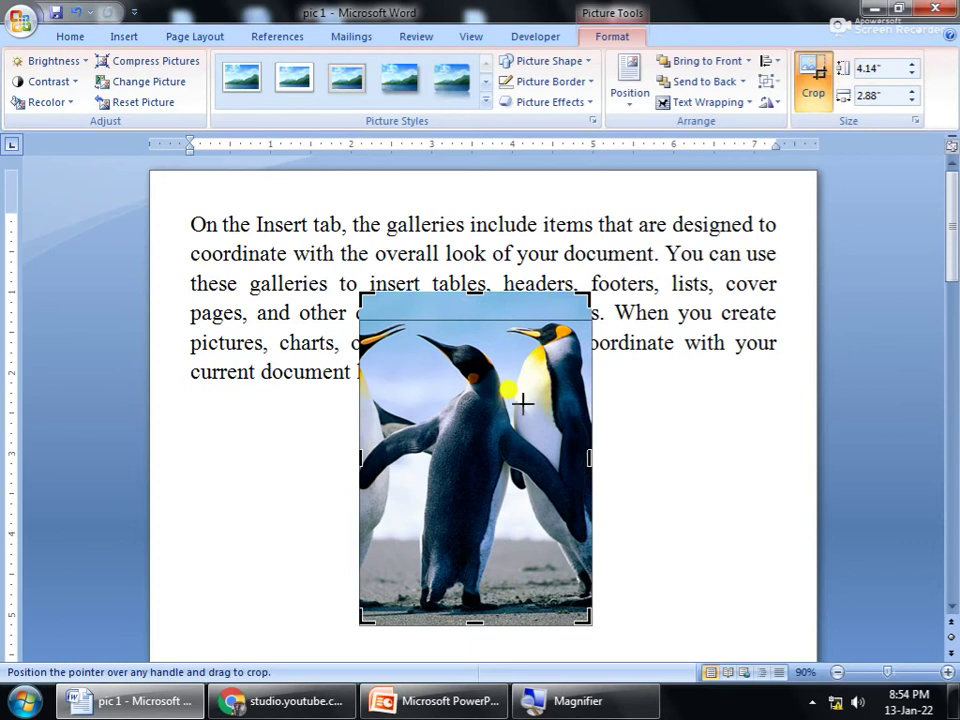
left_click_drag(523, 403, 540, 529)
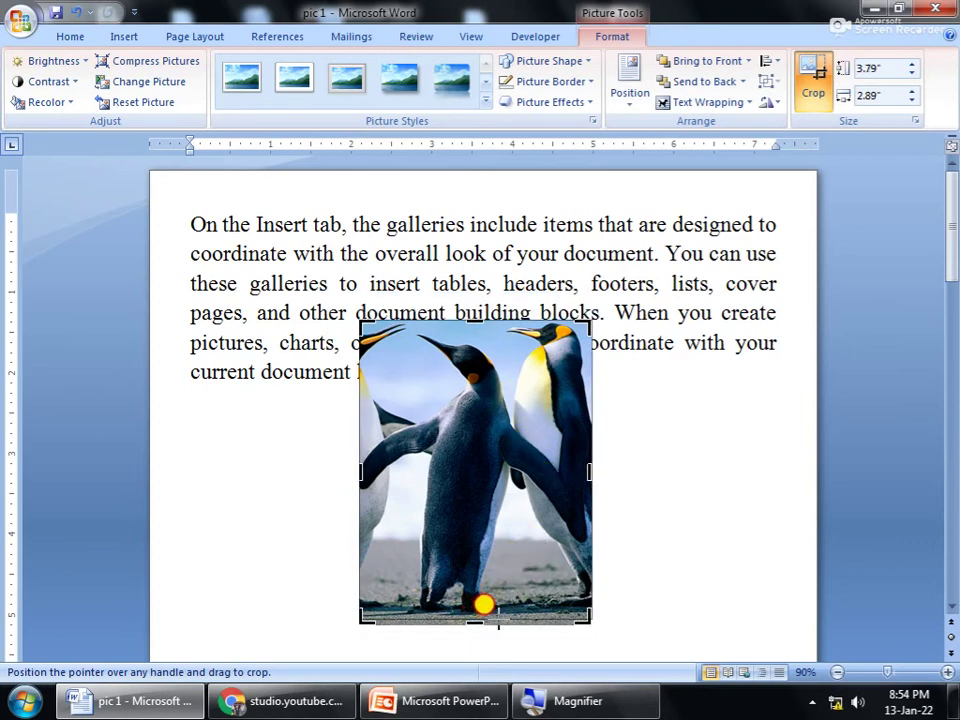
left_click_drag(454, 604, 458, 597)
left_click(632, 563)
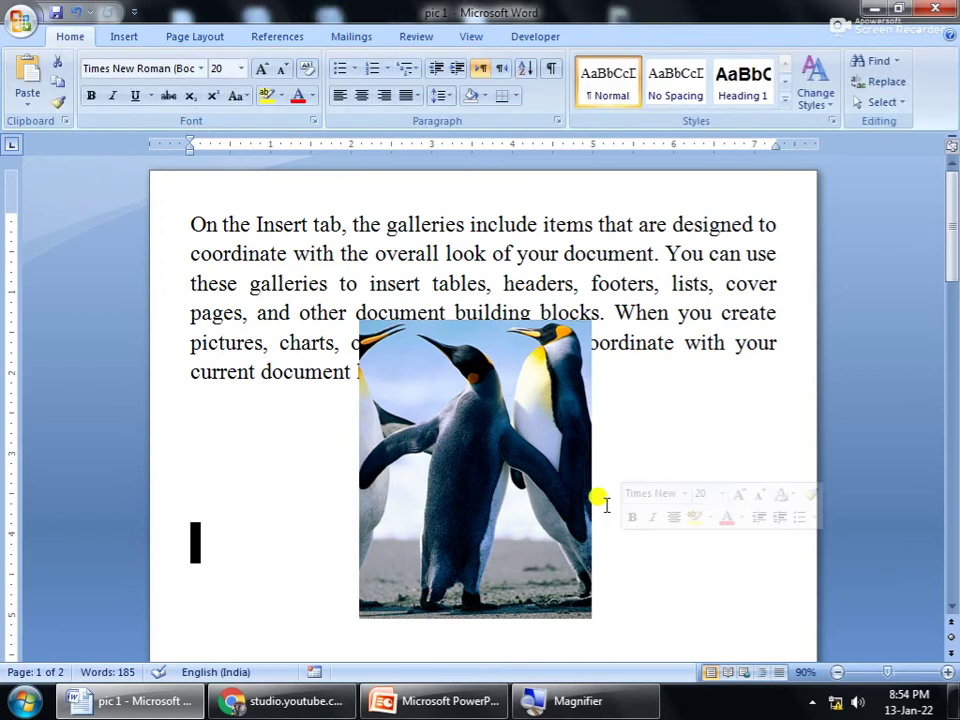
left_click(535, 480)
double_click(535, 480)
left_click(870, 68)
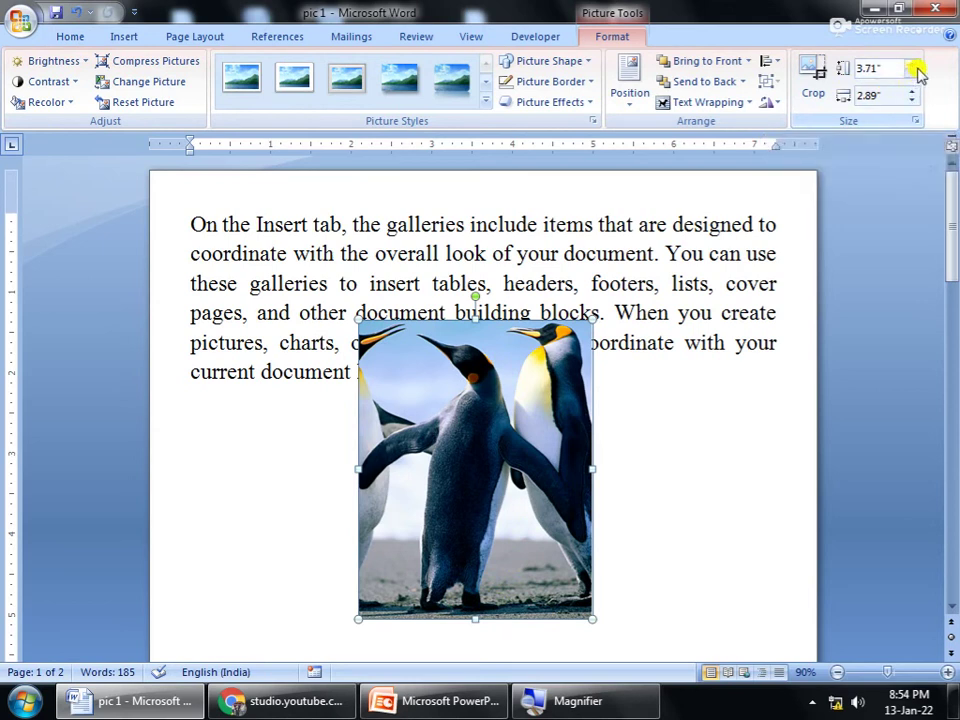
Step: Step the picture's size values up and down, ending at 3.58" × 2.4"
left_click(914, 73)
left_click(914, 73)
left_click(914, 73)
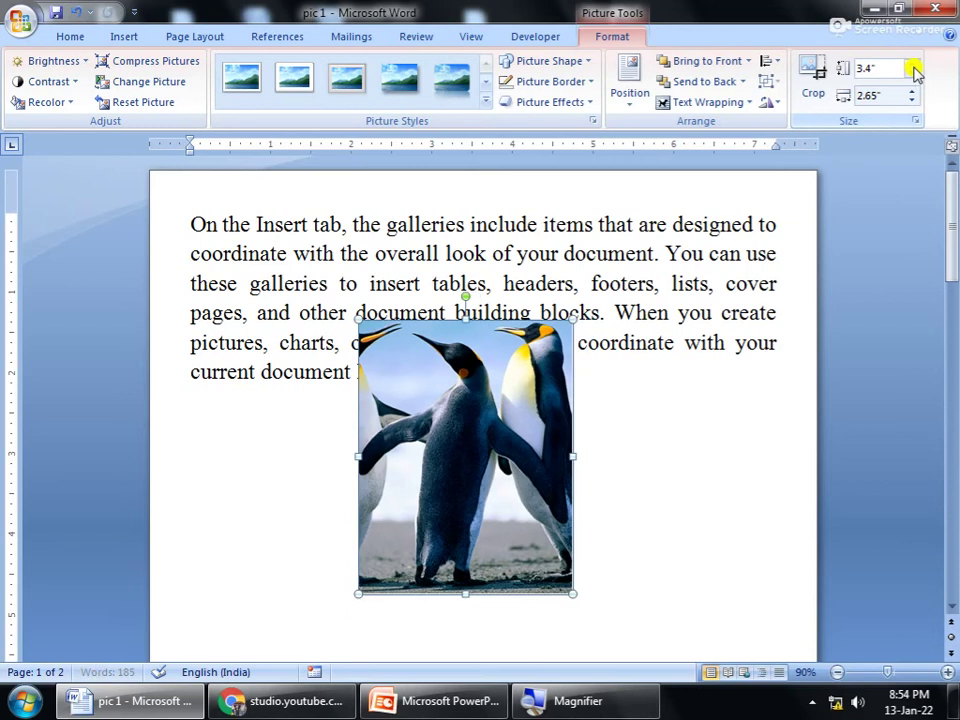
left_click(913, 63)
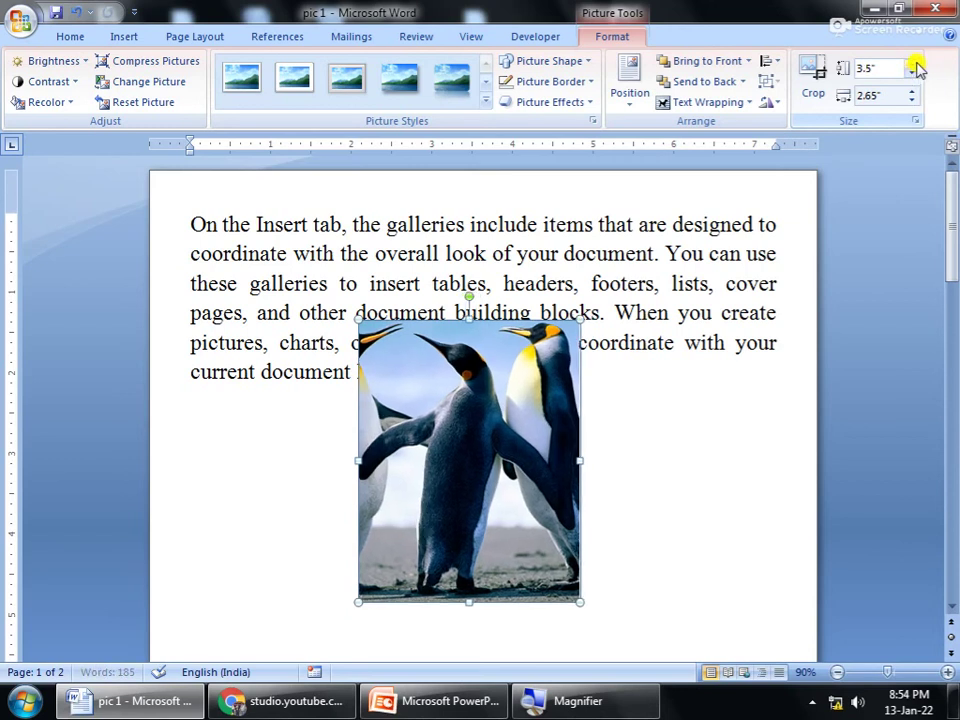
left_click(914, 64)
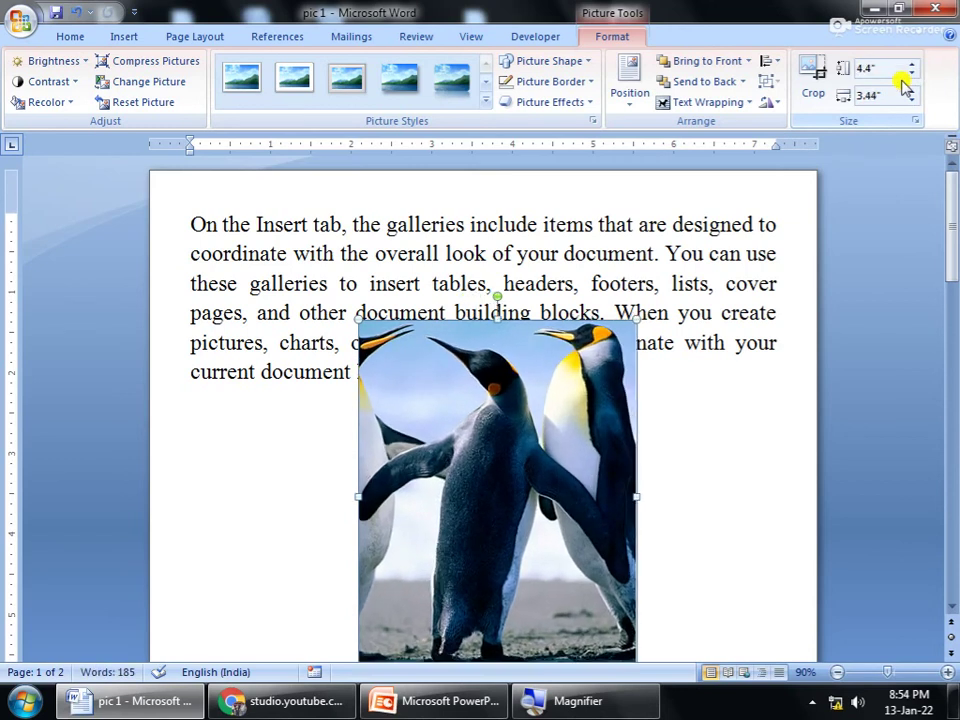
left_click(913, 73)
left_click(913, 73)
left_click(913, 73)
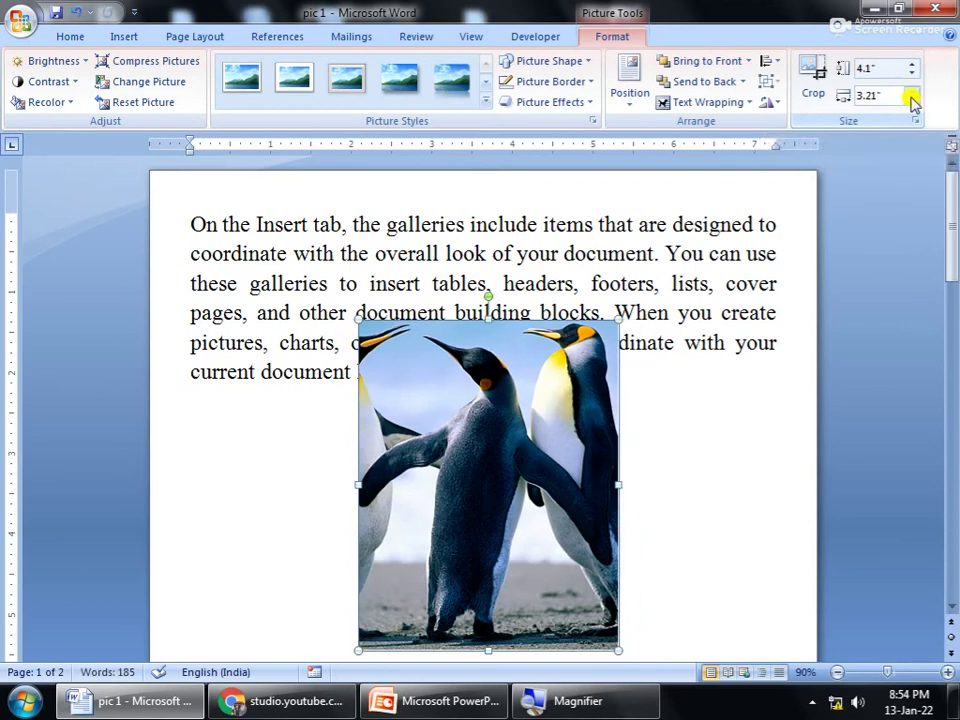
left_click(912, 100)
left_click(912, 100)
left_click(912, 100)
left_click(912, 100)
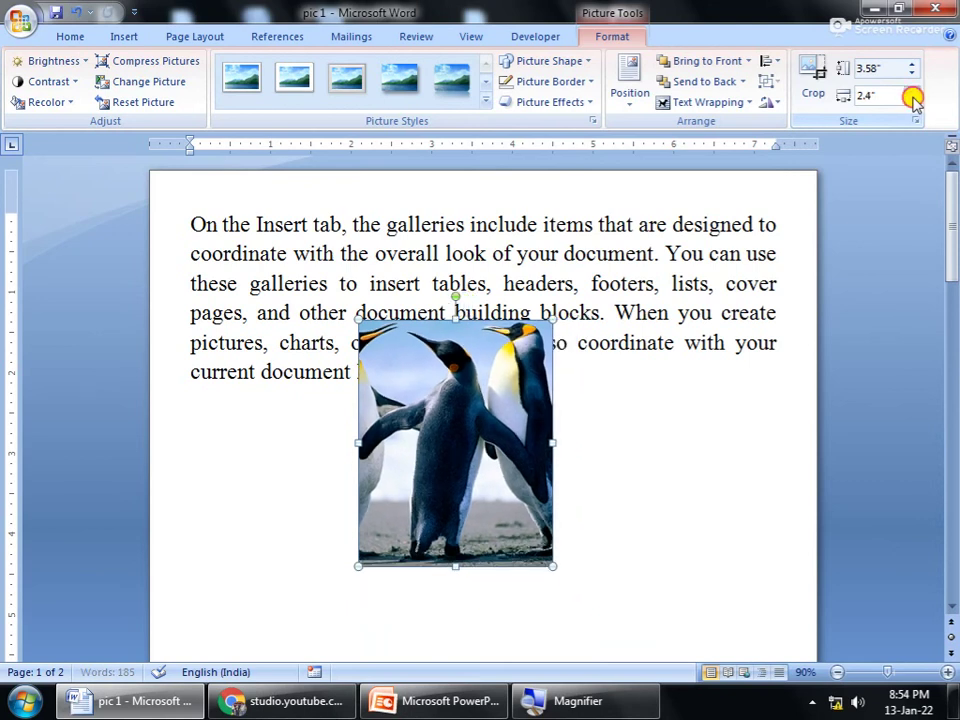
left_click(912, 100)
left_click(912, 100)
left_click(912, 100)
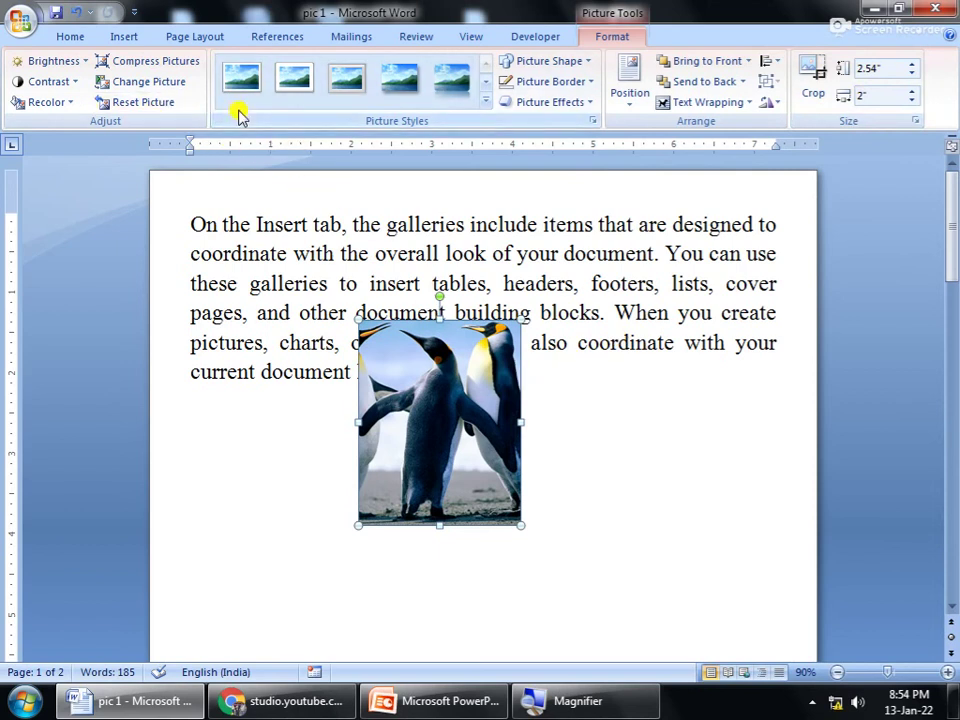
key("super+plus")
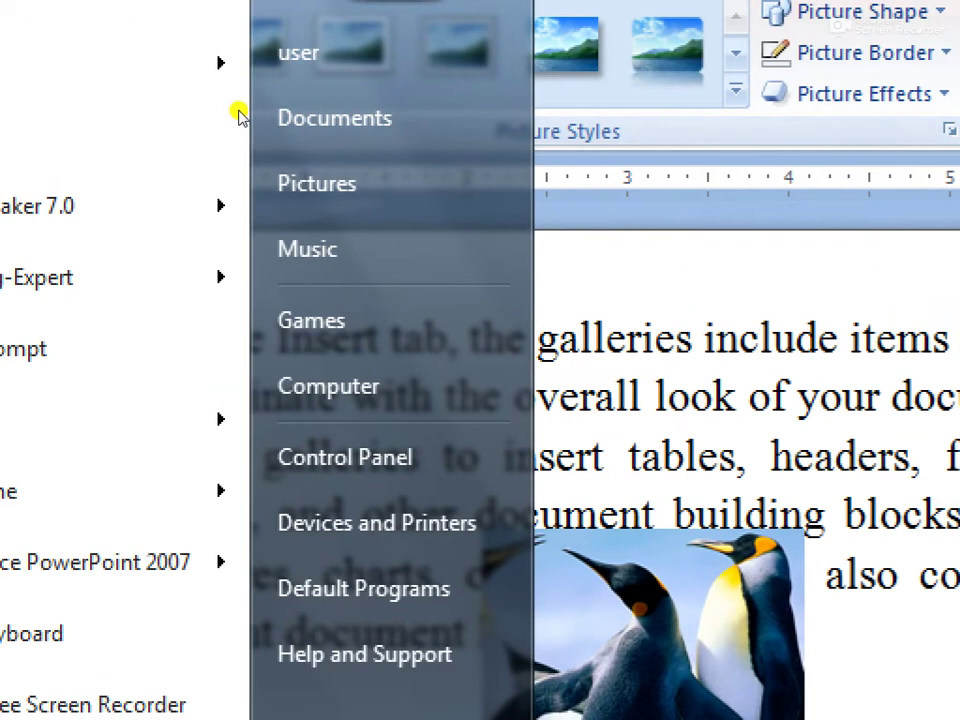
key("Escape")
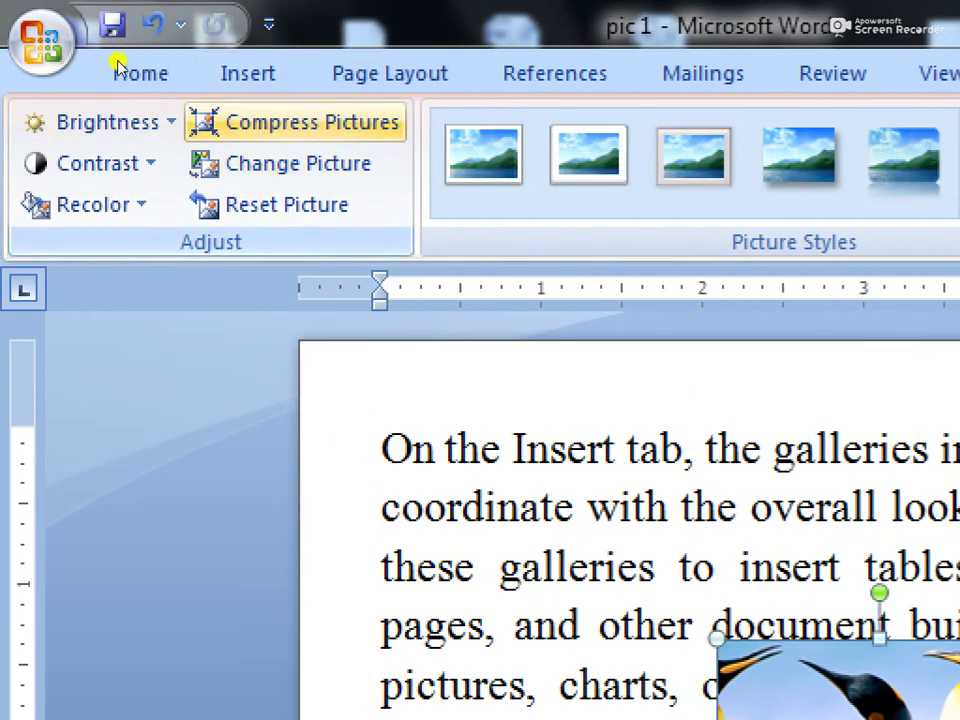
key("alt+n")
key("p")
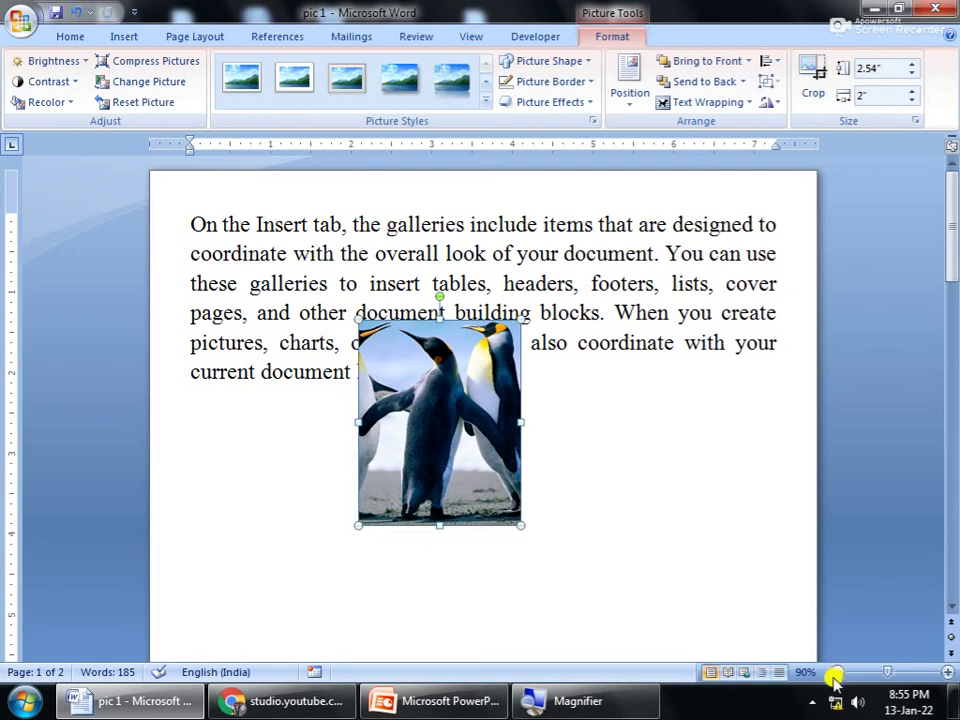
left_click(813, 700)
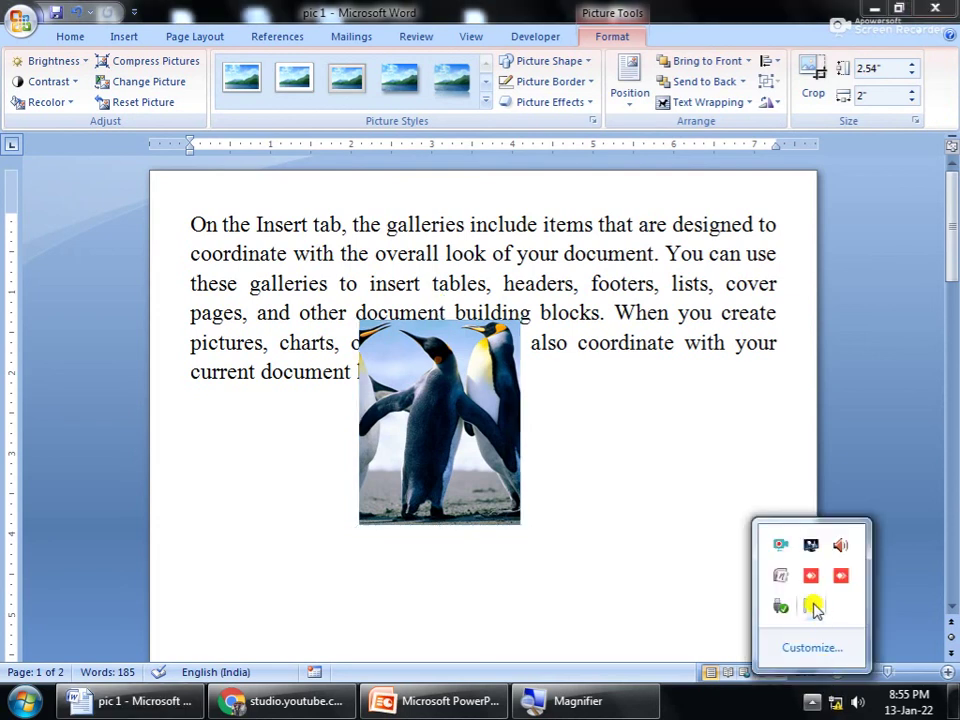
right_click(778, 548)
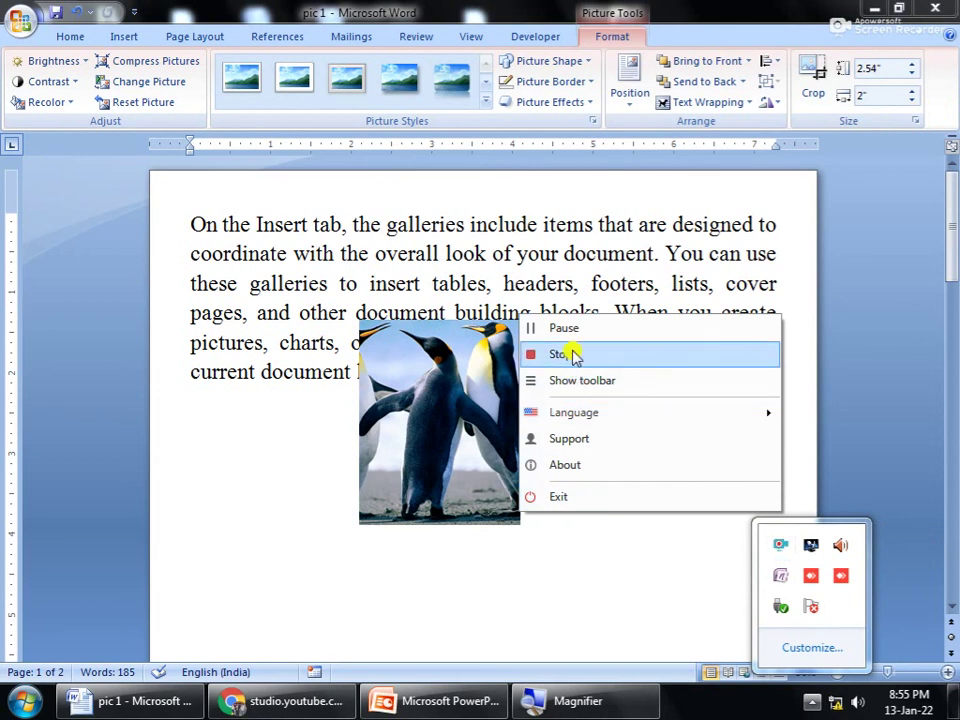